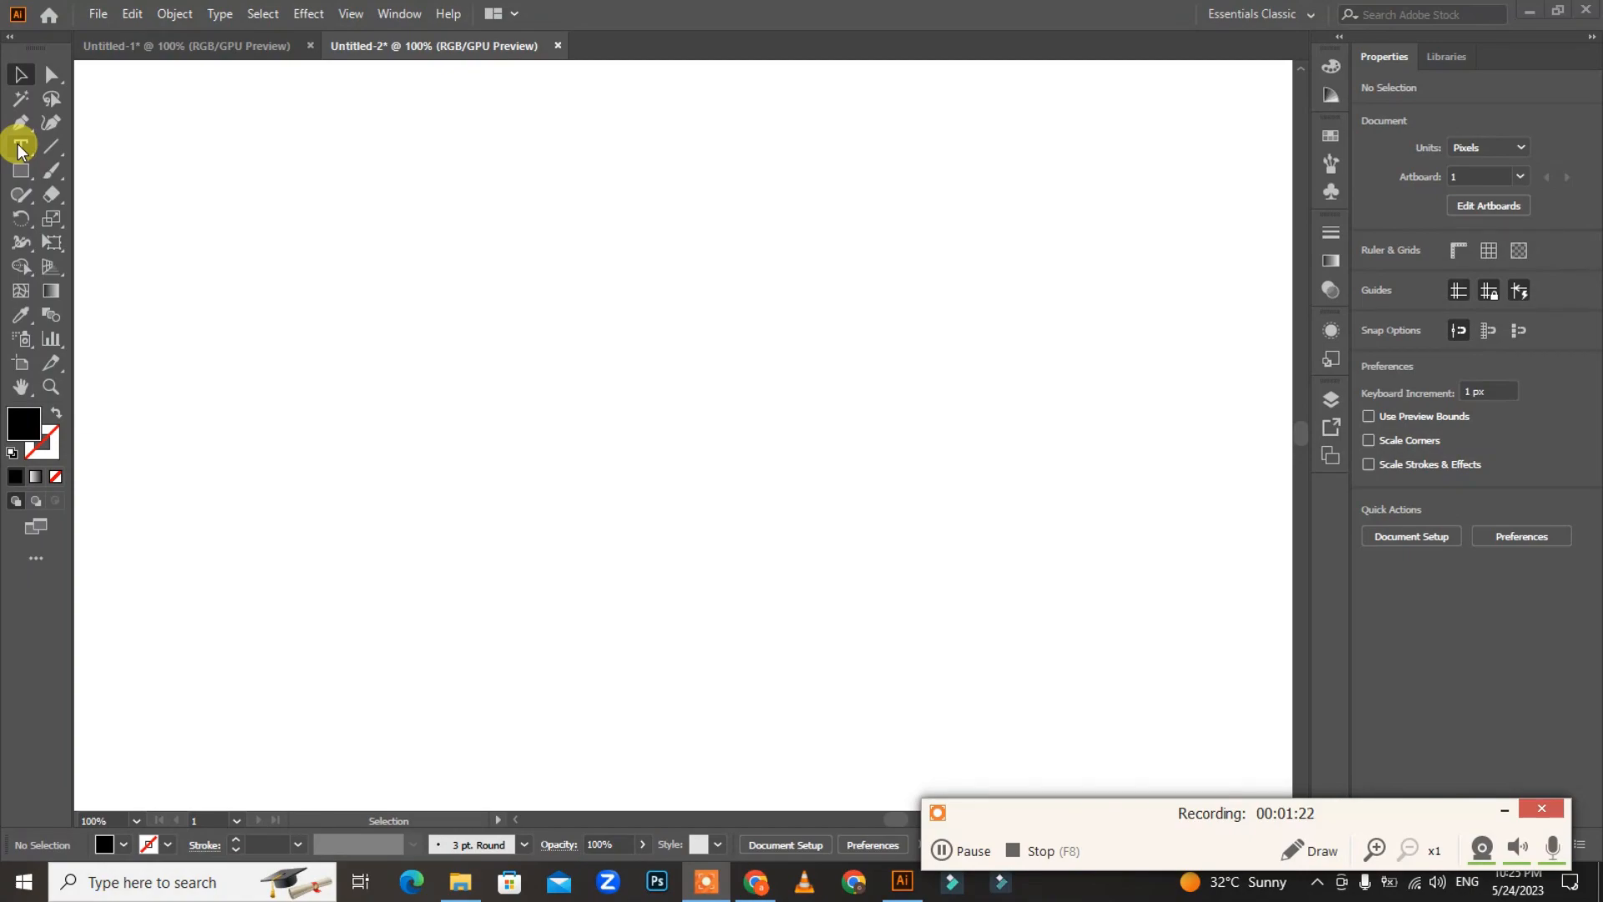
Add a line of point text reading "SKILLERS" in the upper part of the artboard
{"action": "left_click", "coordinate": [20, 147]}
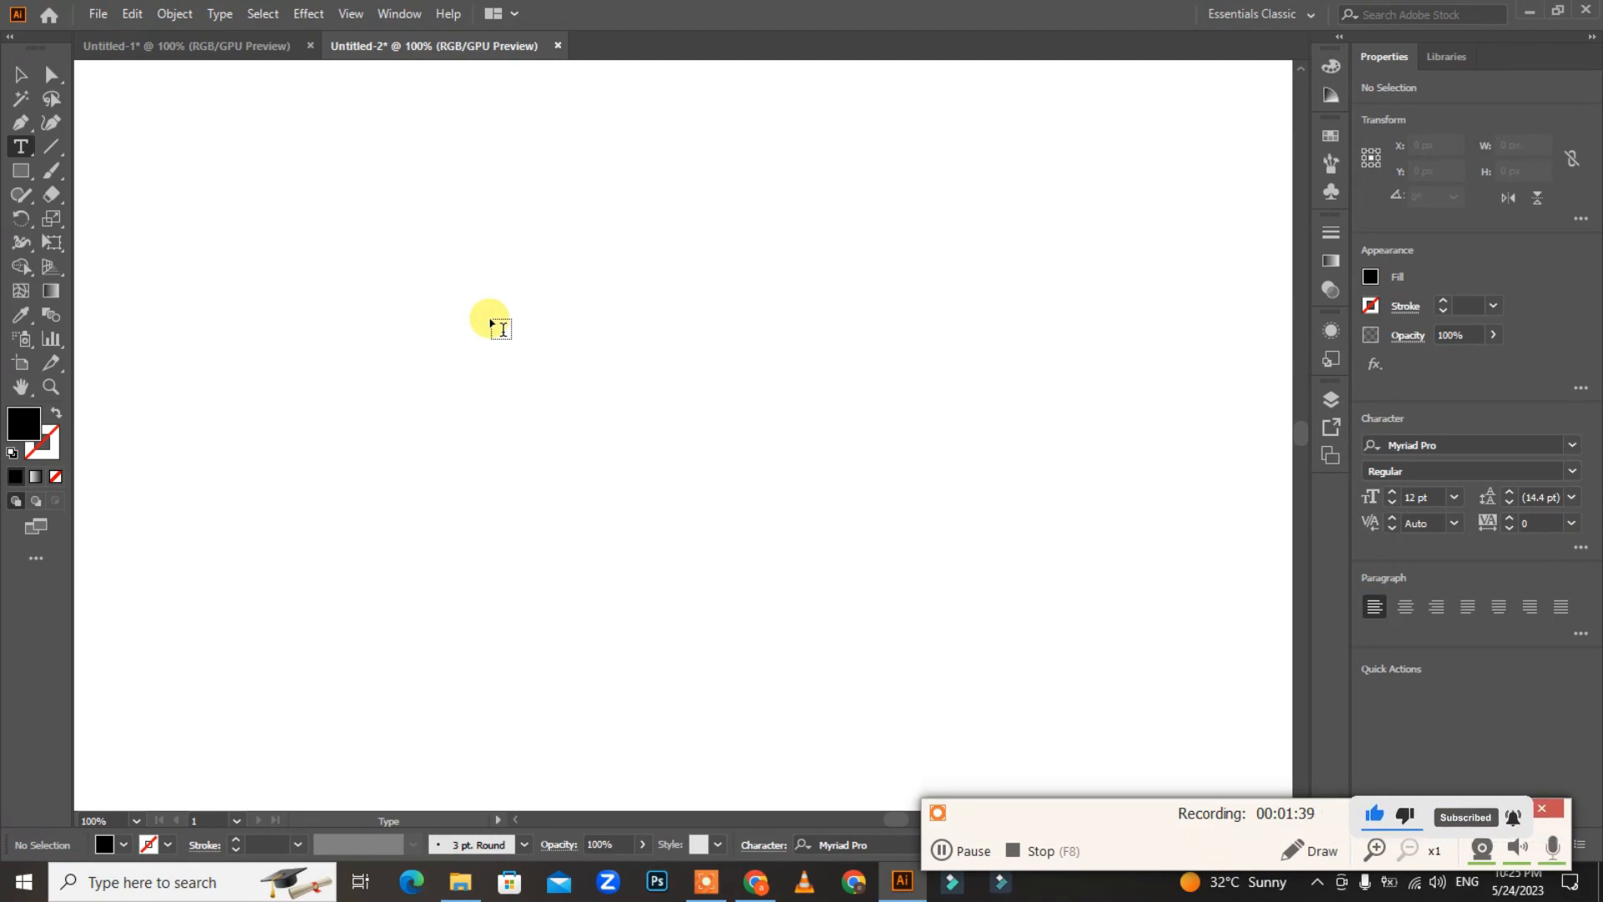
{"action": "left_click", "coordinate": [490, 317]}
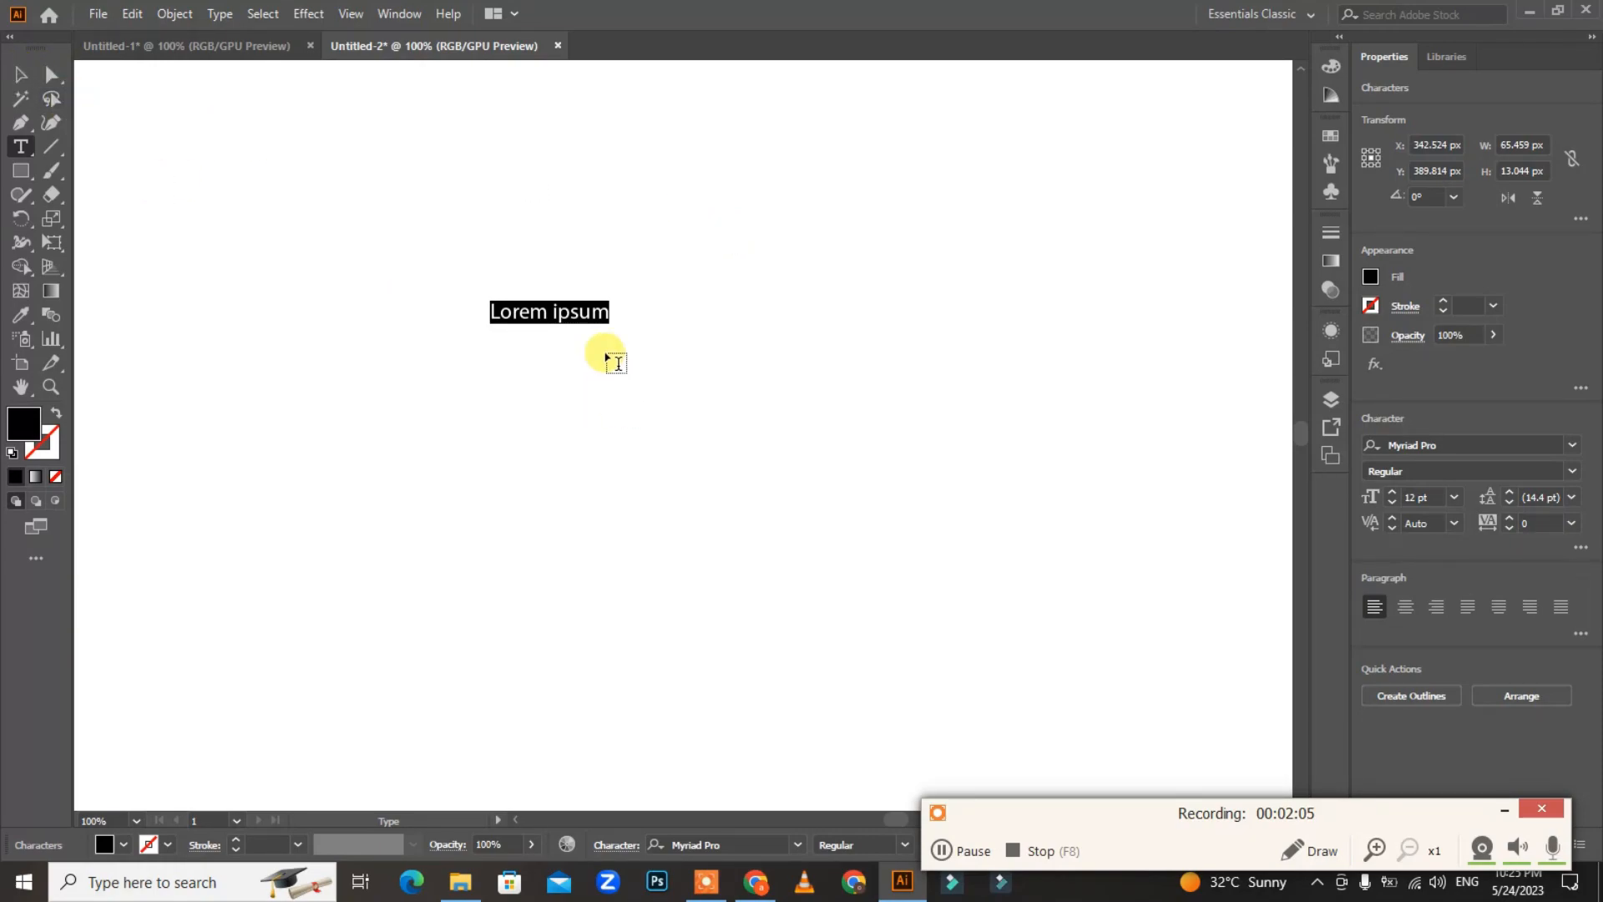
{"action": "type", "text": "men"}
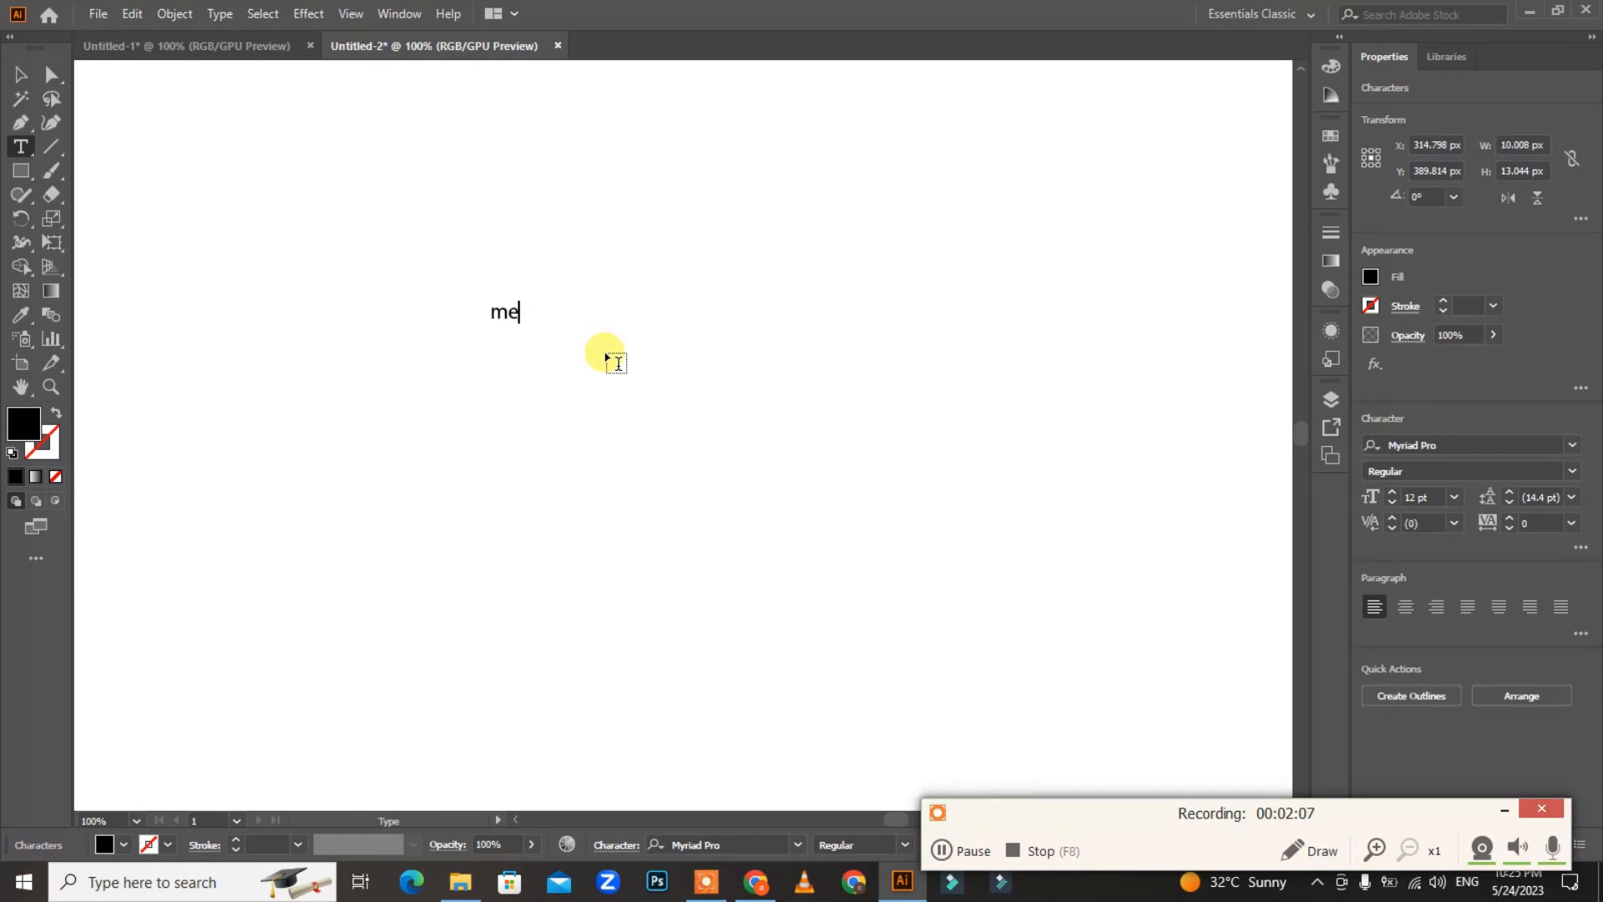
{"action": "key", "text": "BackSpace"}
{"action": "key", "text": "BackSpace"}
{"action": "key", "text": "BackSpace"}
{"action": "type", "text": "SKILLERS"}
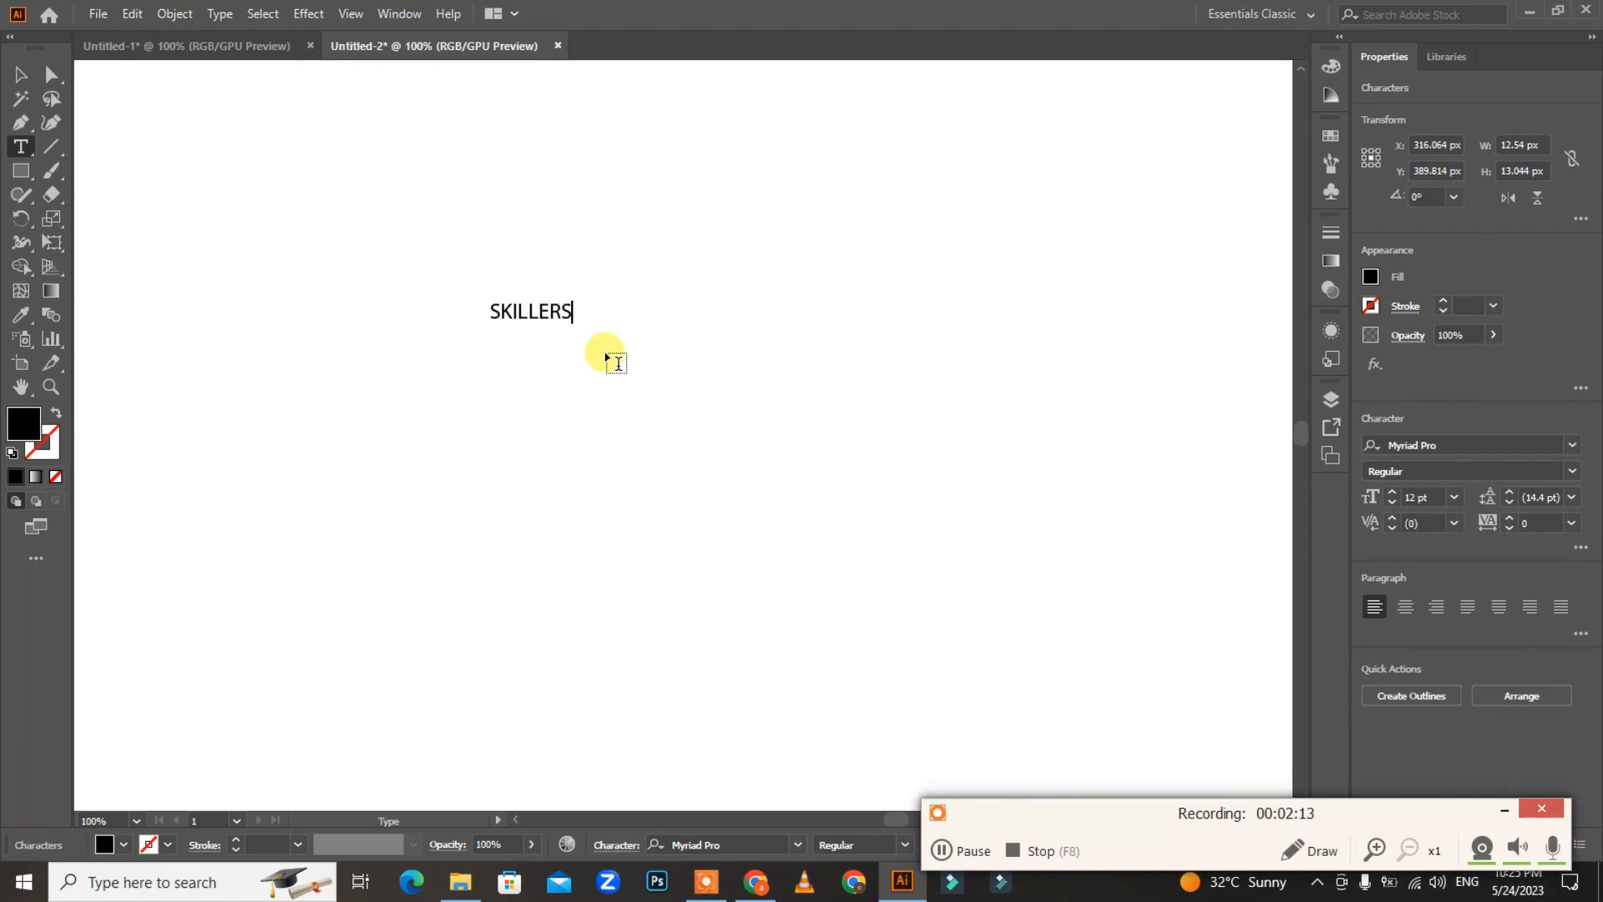
{"action": "left_click", "coordinate": [21, 77]}
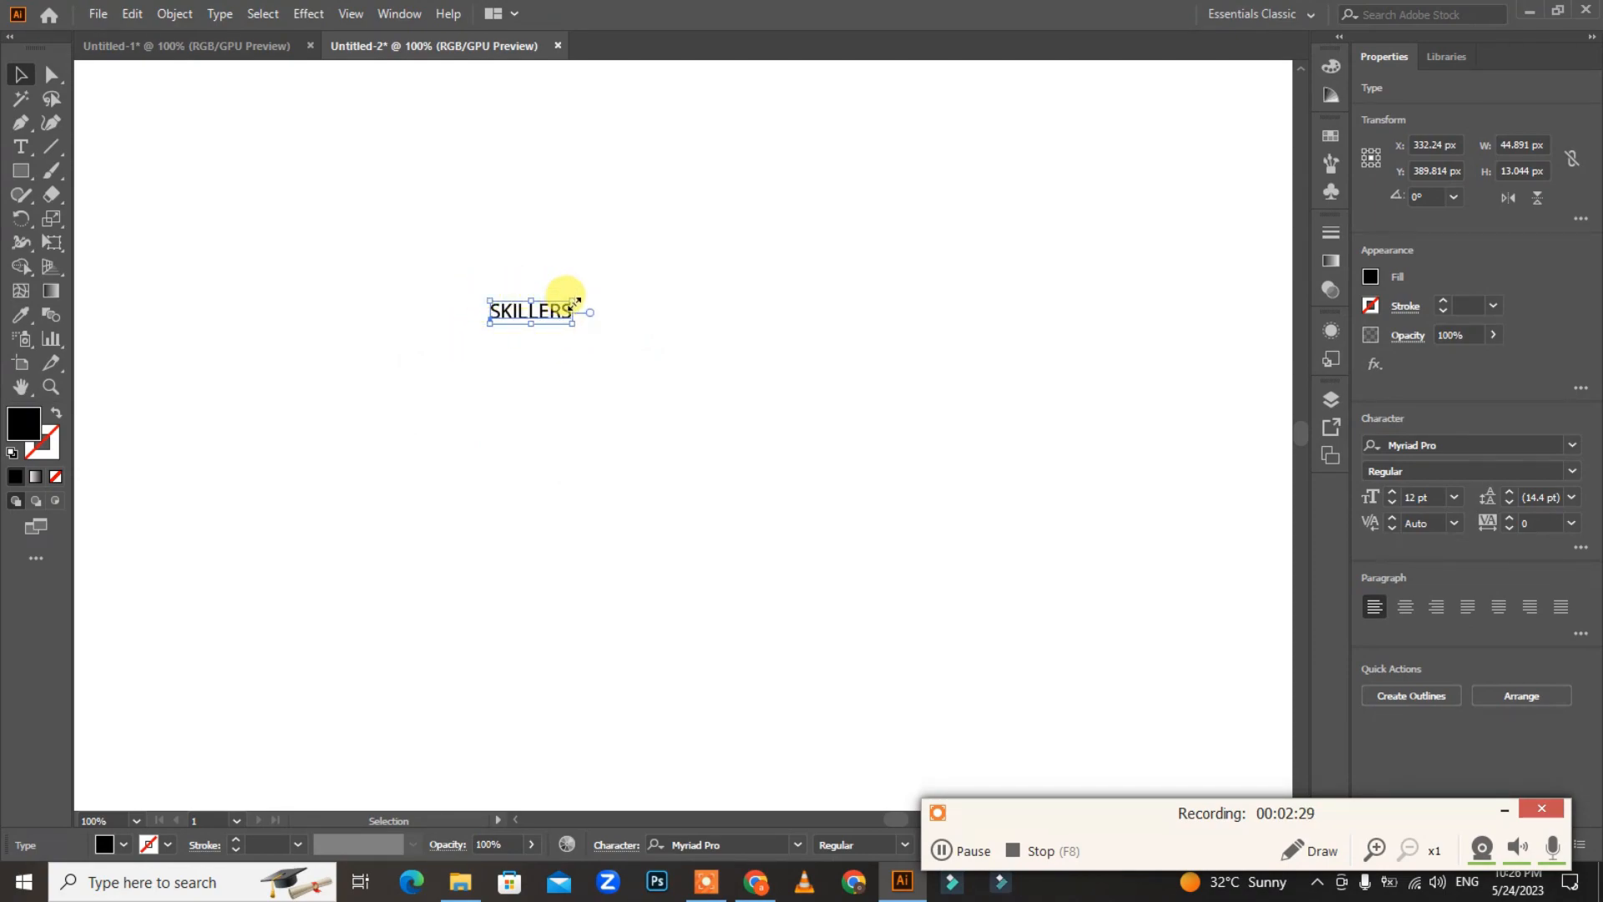
{"action": "left_click_drag", "start_coordinate": [575, 302], "coordinate": [794, 226]}
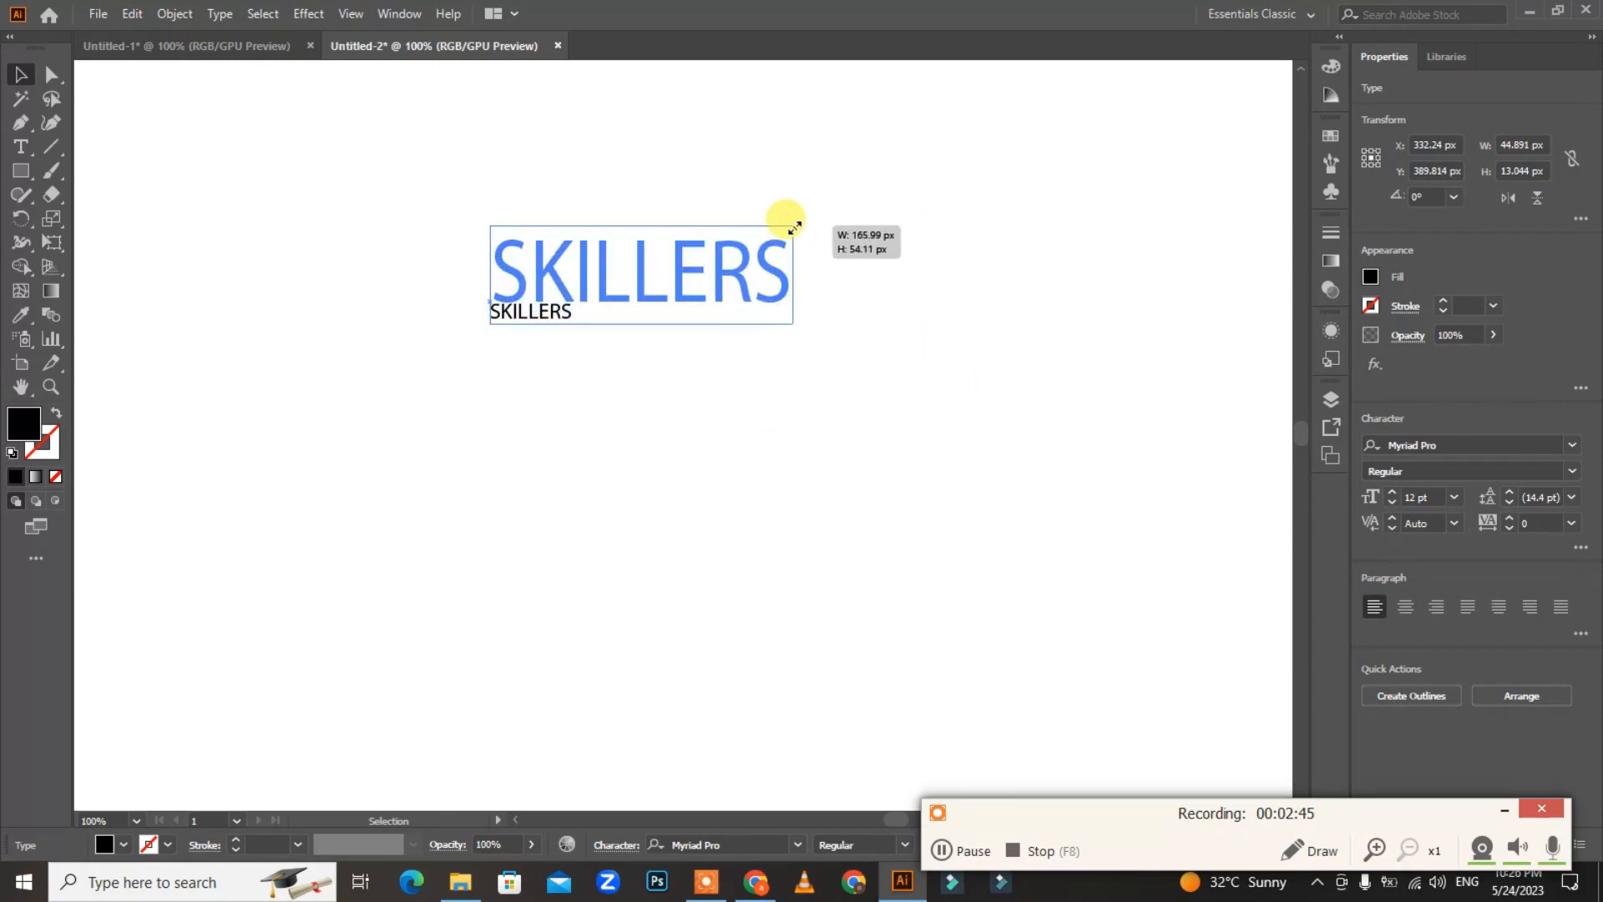
{"action": "left_click_drag", "start_coordinate": [794, 226], "coordinate": [669, 253]}
{"action": "key", "text": "ctrl+z"}
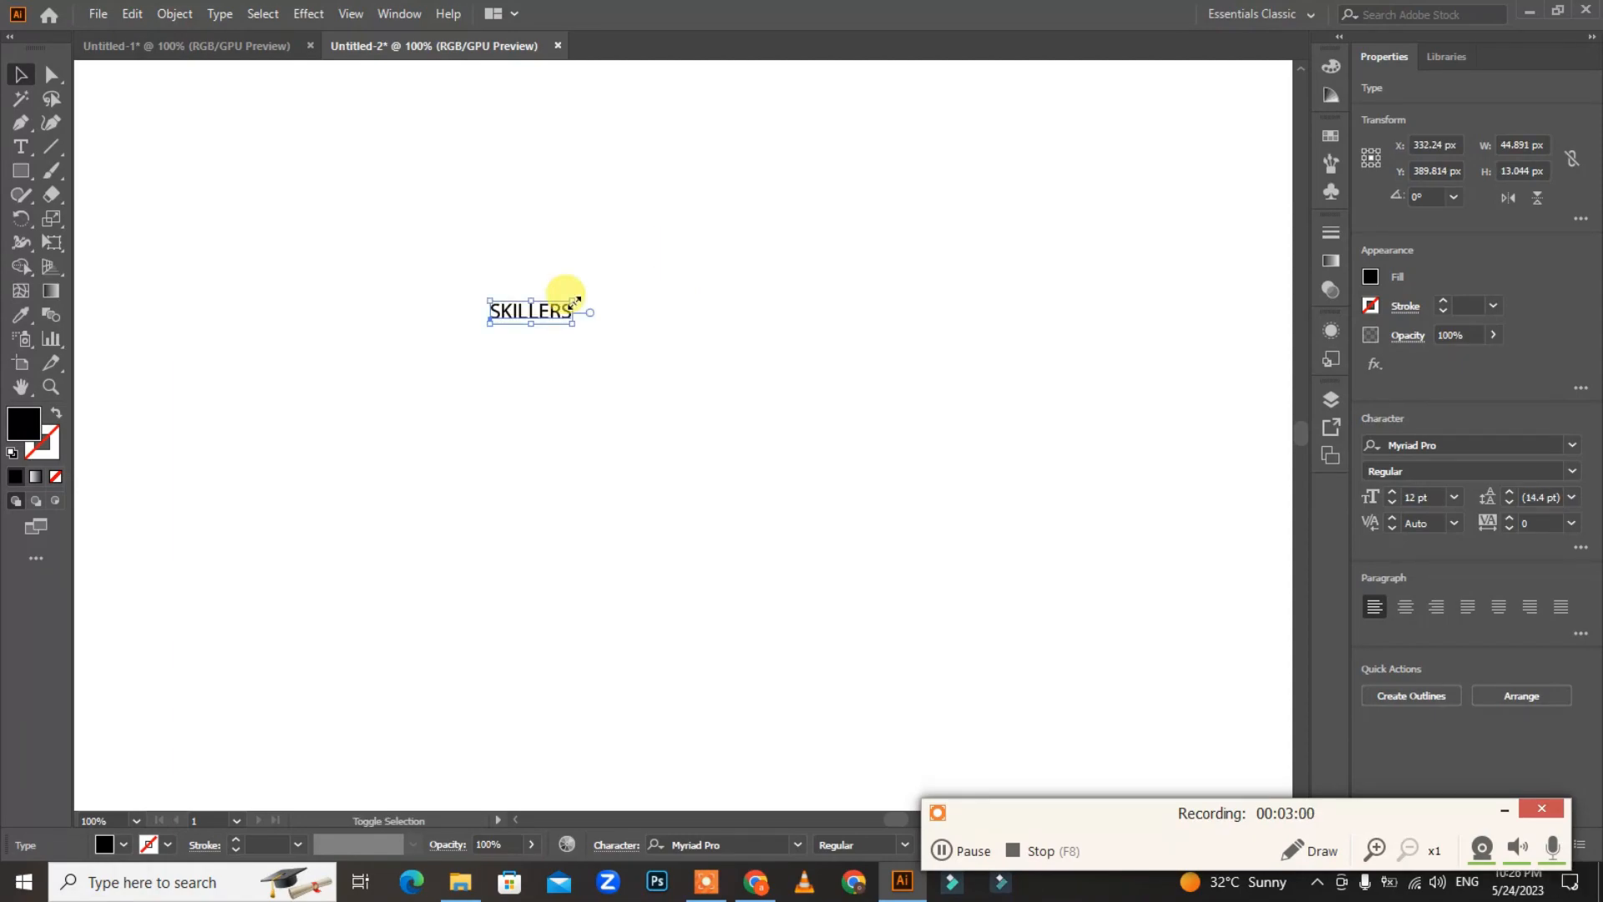
Scale the SKILLERS text up to about 458 × 133 px
{"action": "left_click_drag", "start_coordinate": [574, 300], "coordinate": [836, 224]}
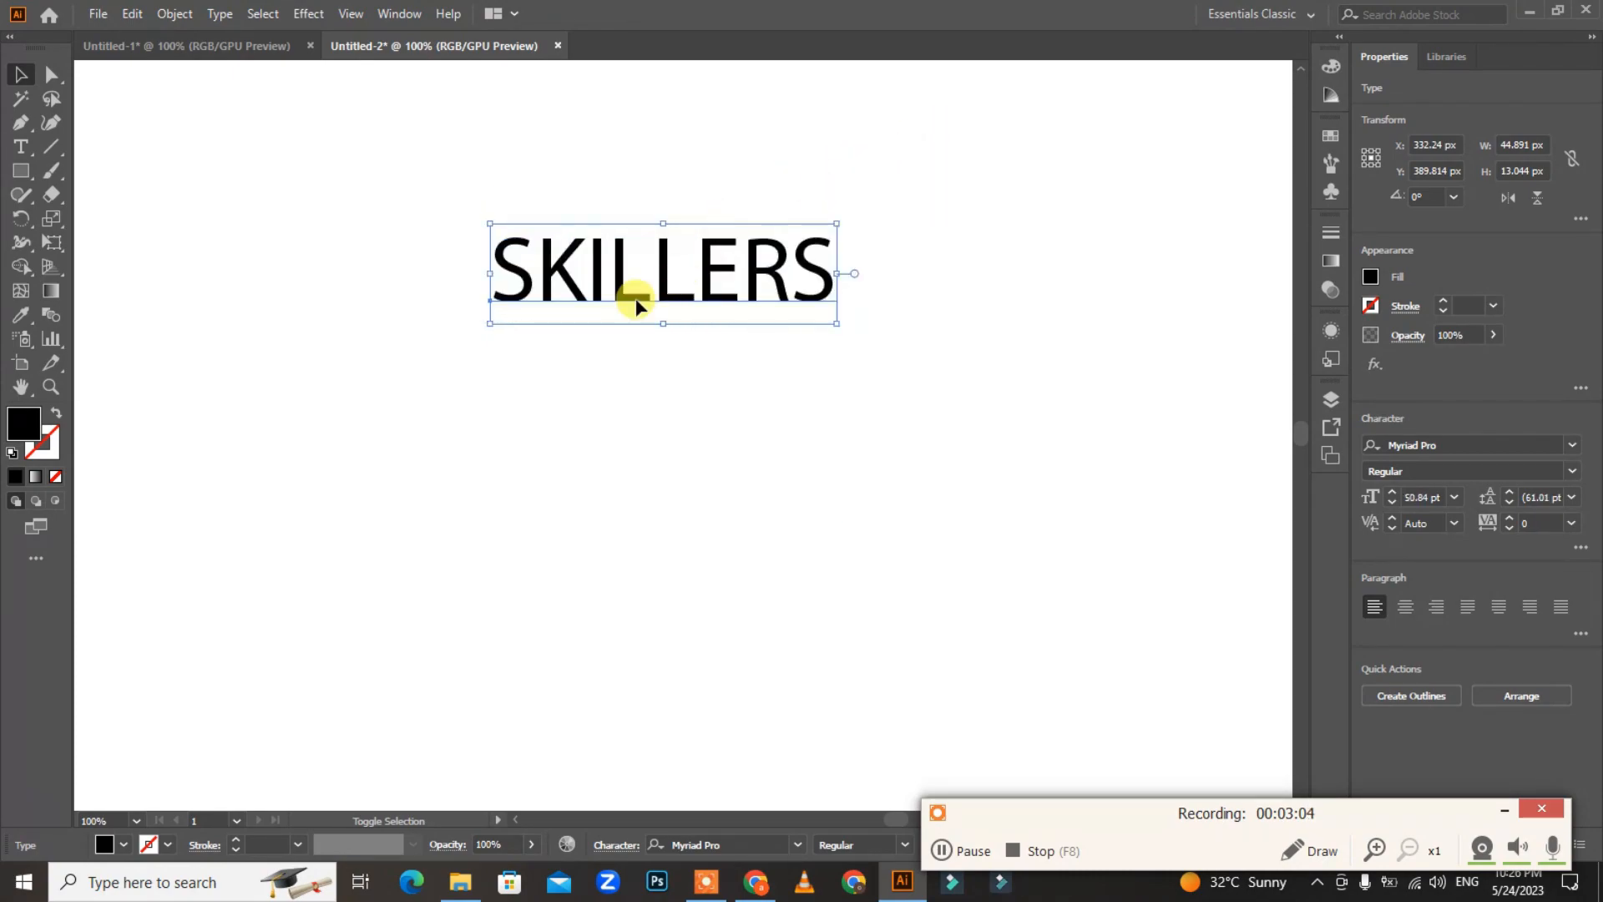
{"action": "left_click_drag", "start_coordinate": [664, 326], "coordinate": [652, 465]}
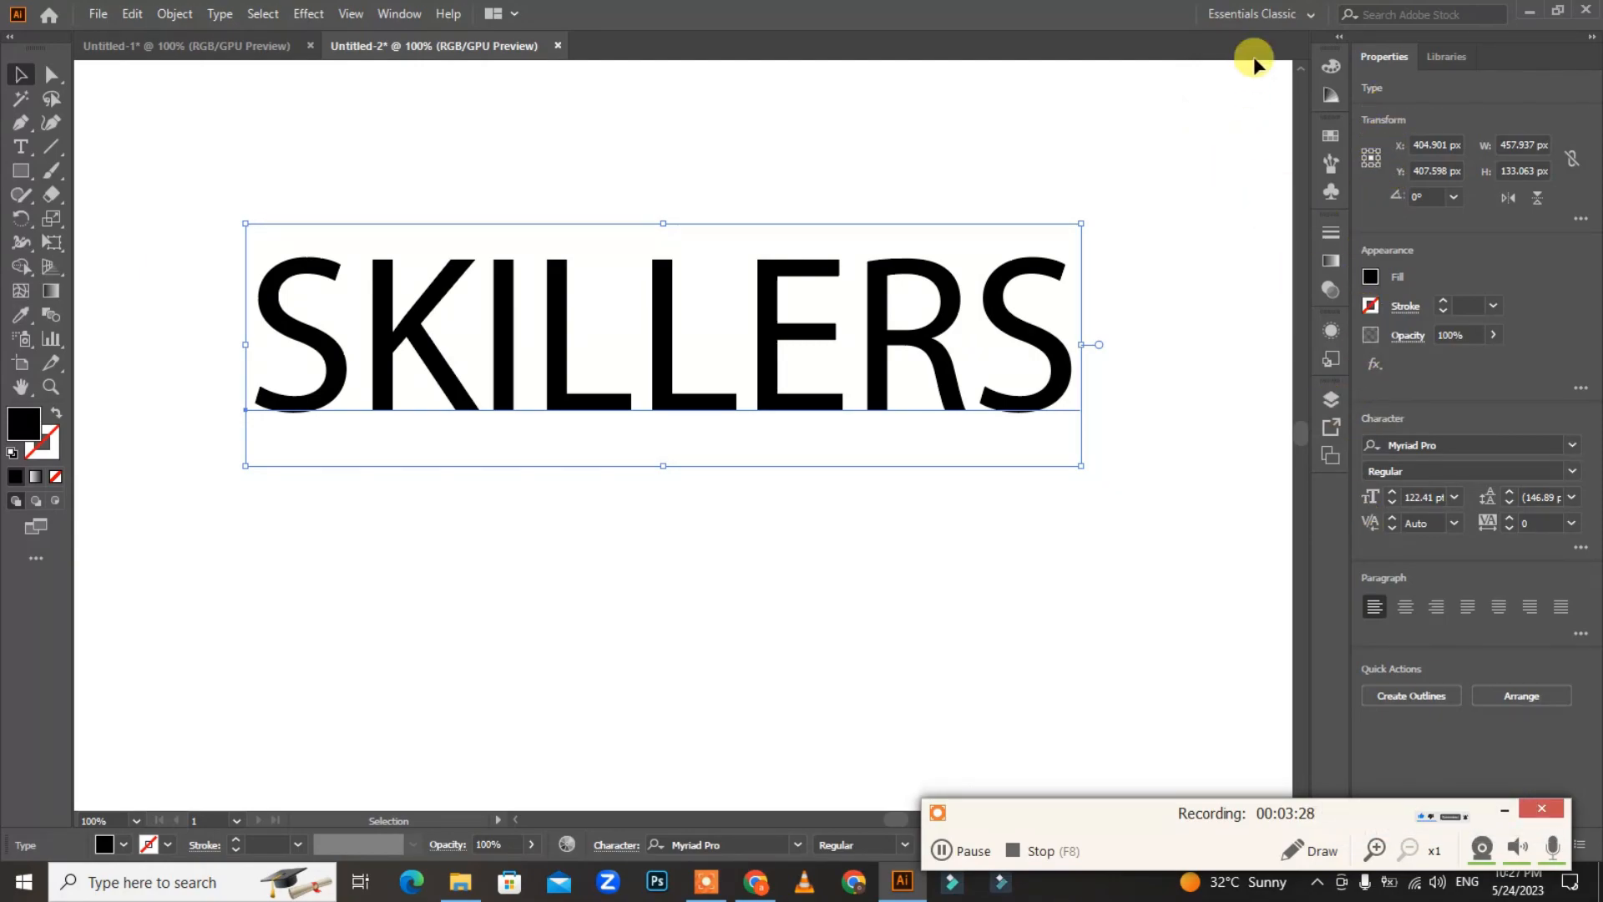
Switch the workspace to Essentials, show the text's properties there, and return to Essentials Classic
{"action": "left_click", "coordinate": [1259, 14]}
{"action": "left_click", "coordinate": [1267, 66]}
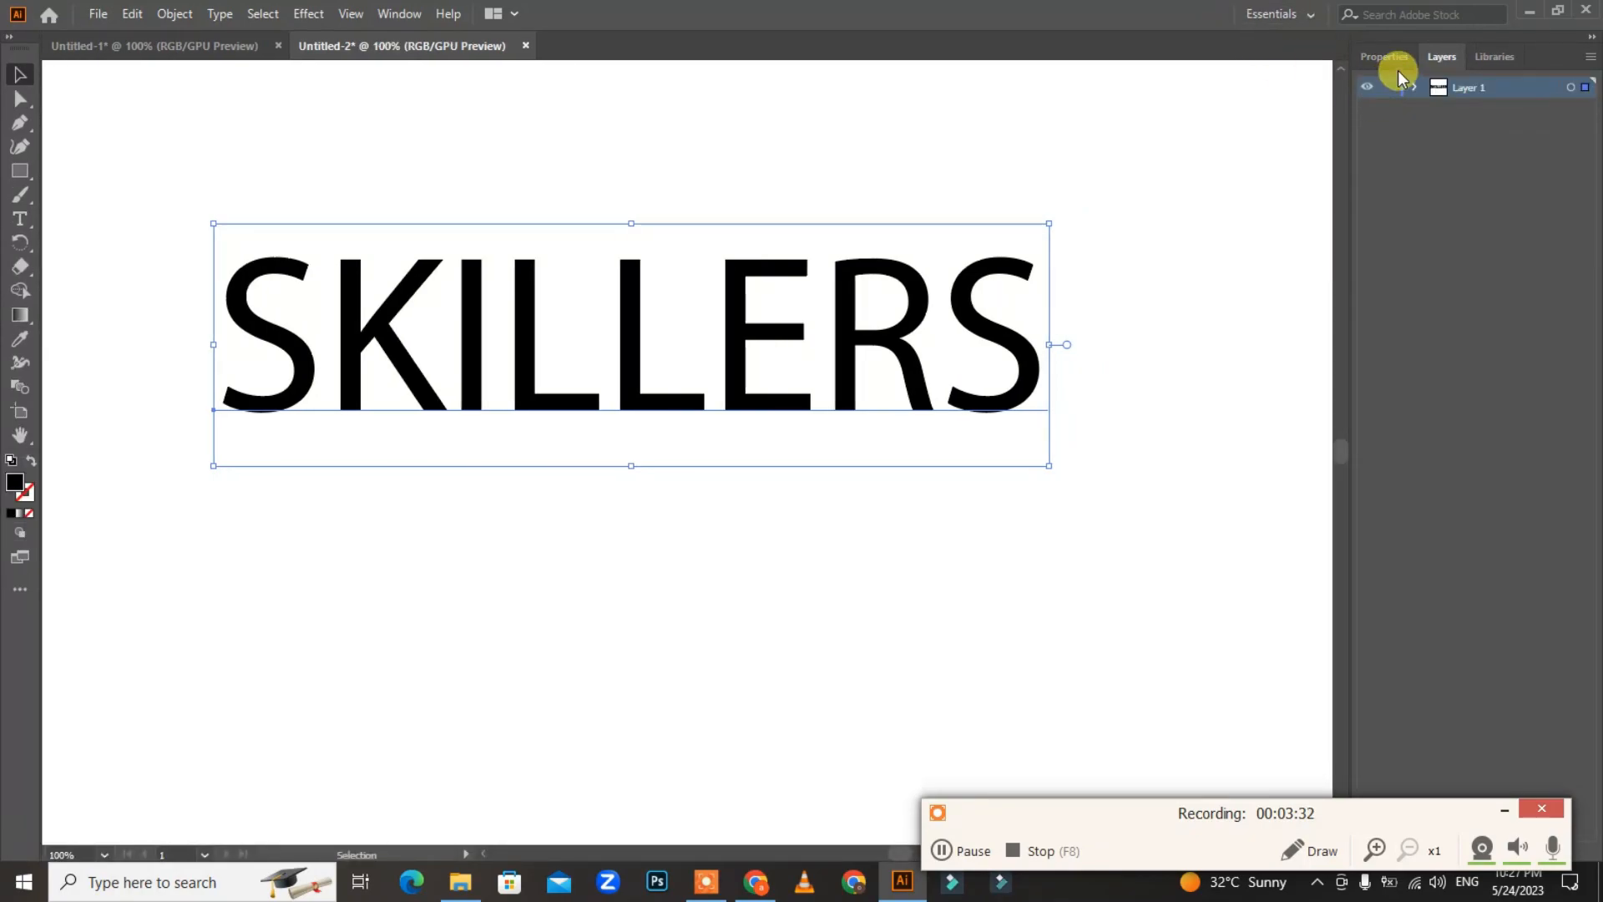
{"action": "left_click", "coordinate": [1386, 57]}
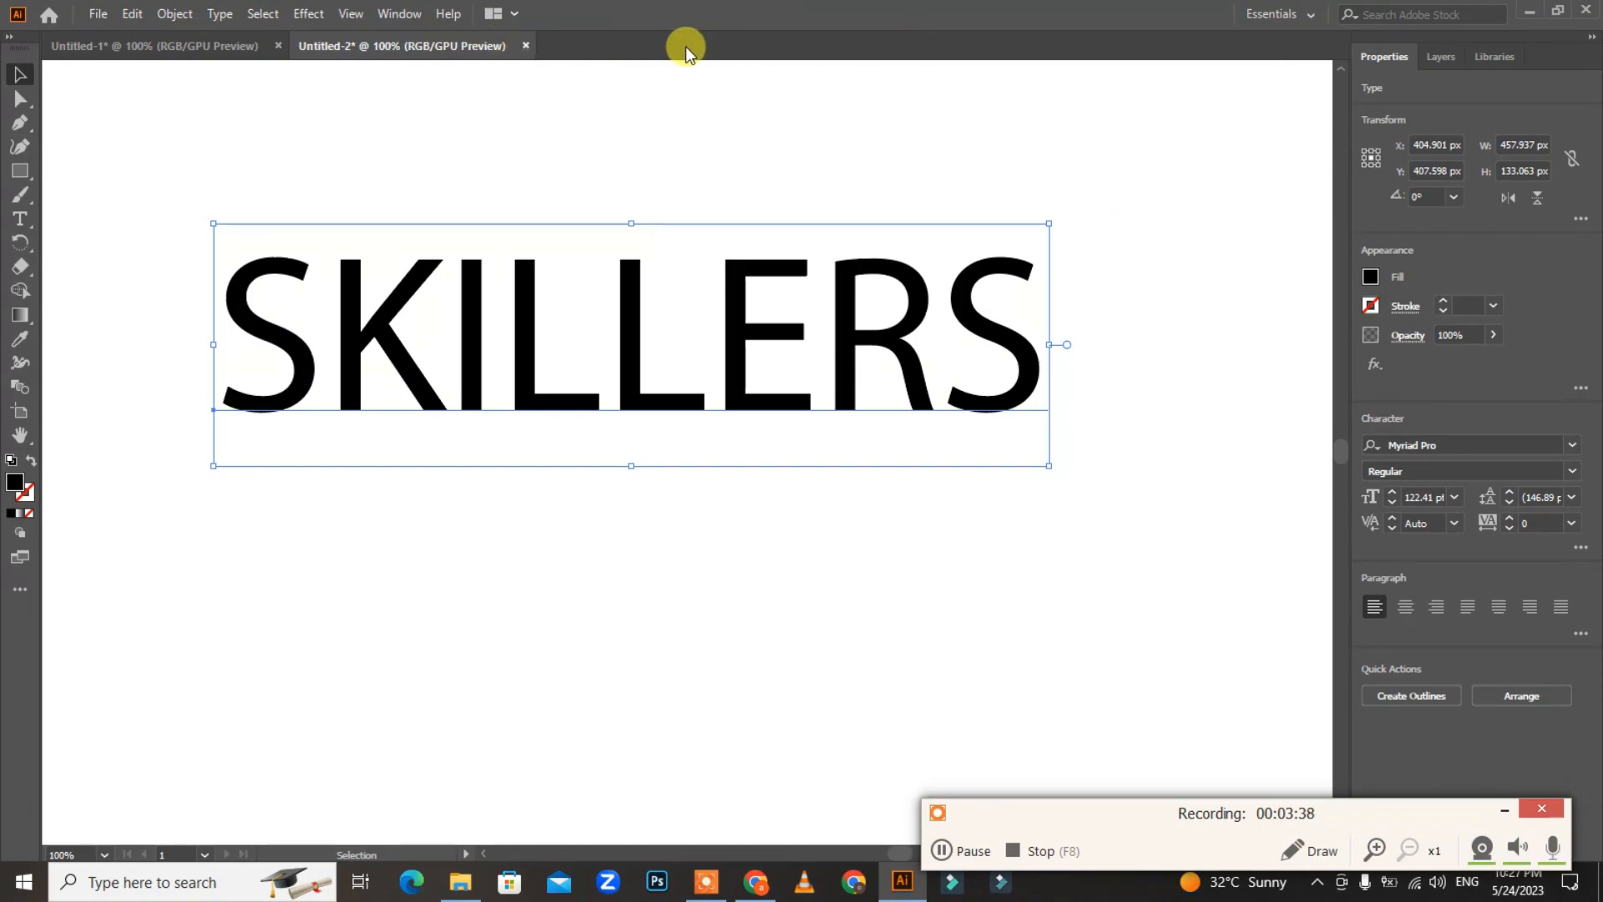
{"action": "left_click", "coordinate": [1272, 22]}
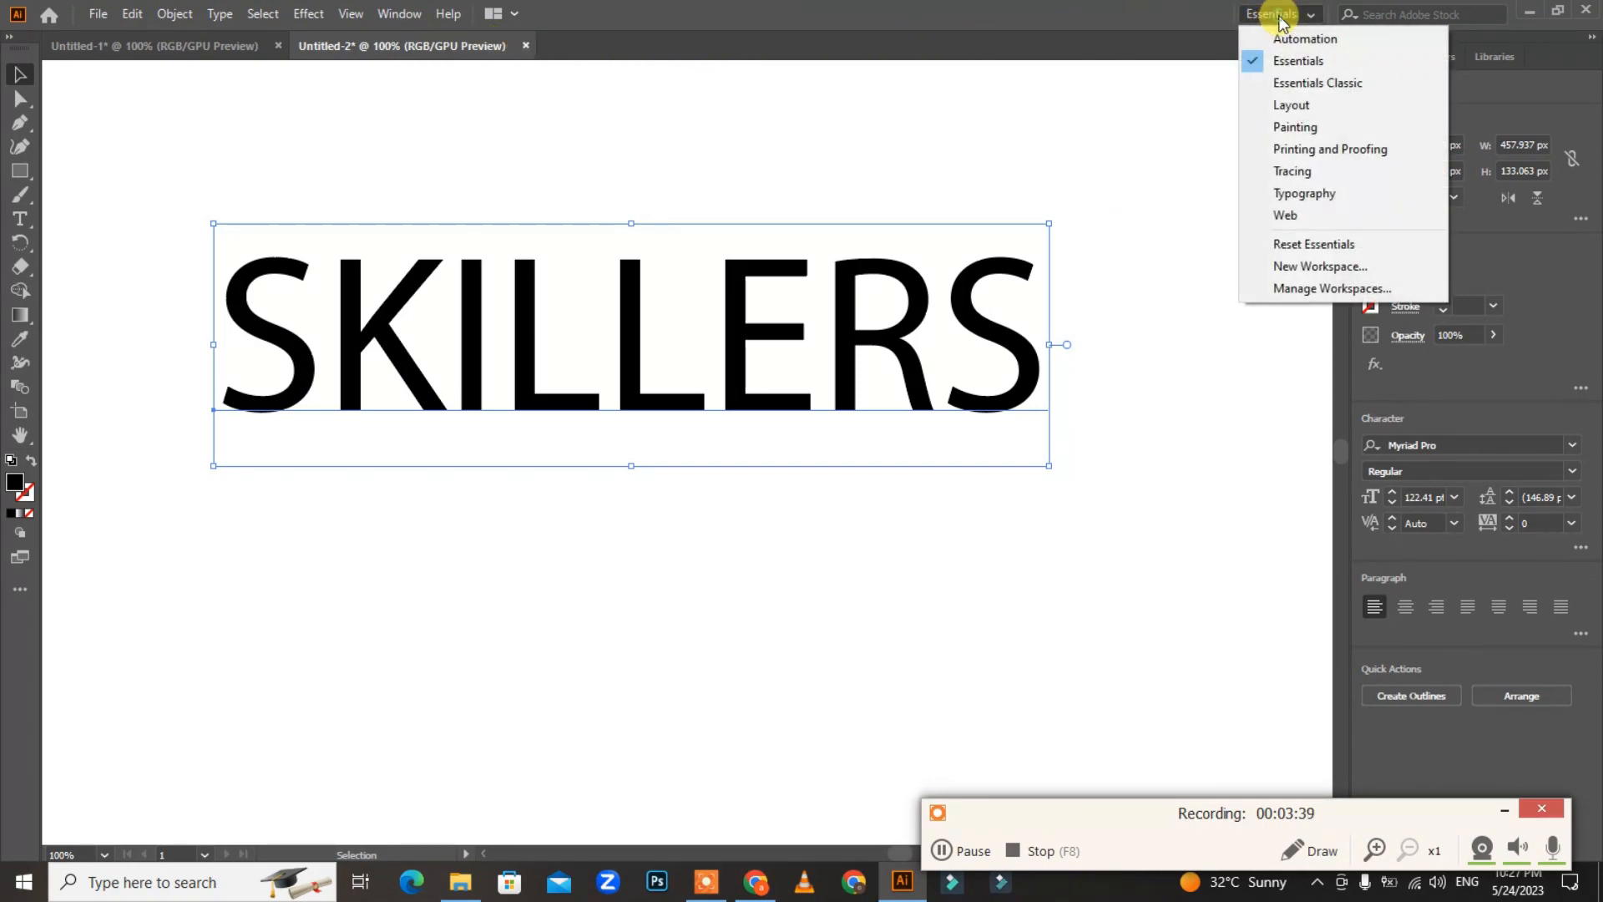
{"action": "left_click", "coordinate": [1298, 80]}
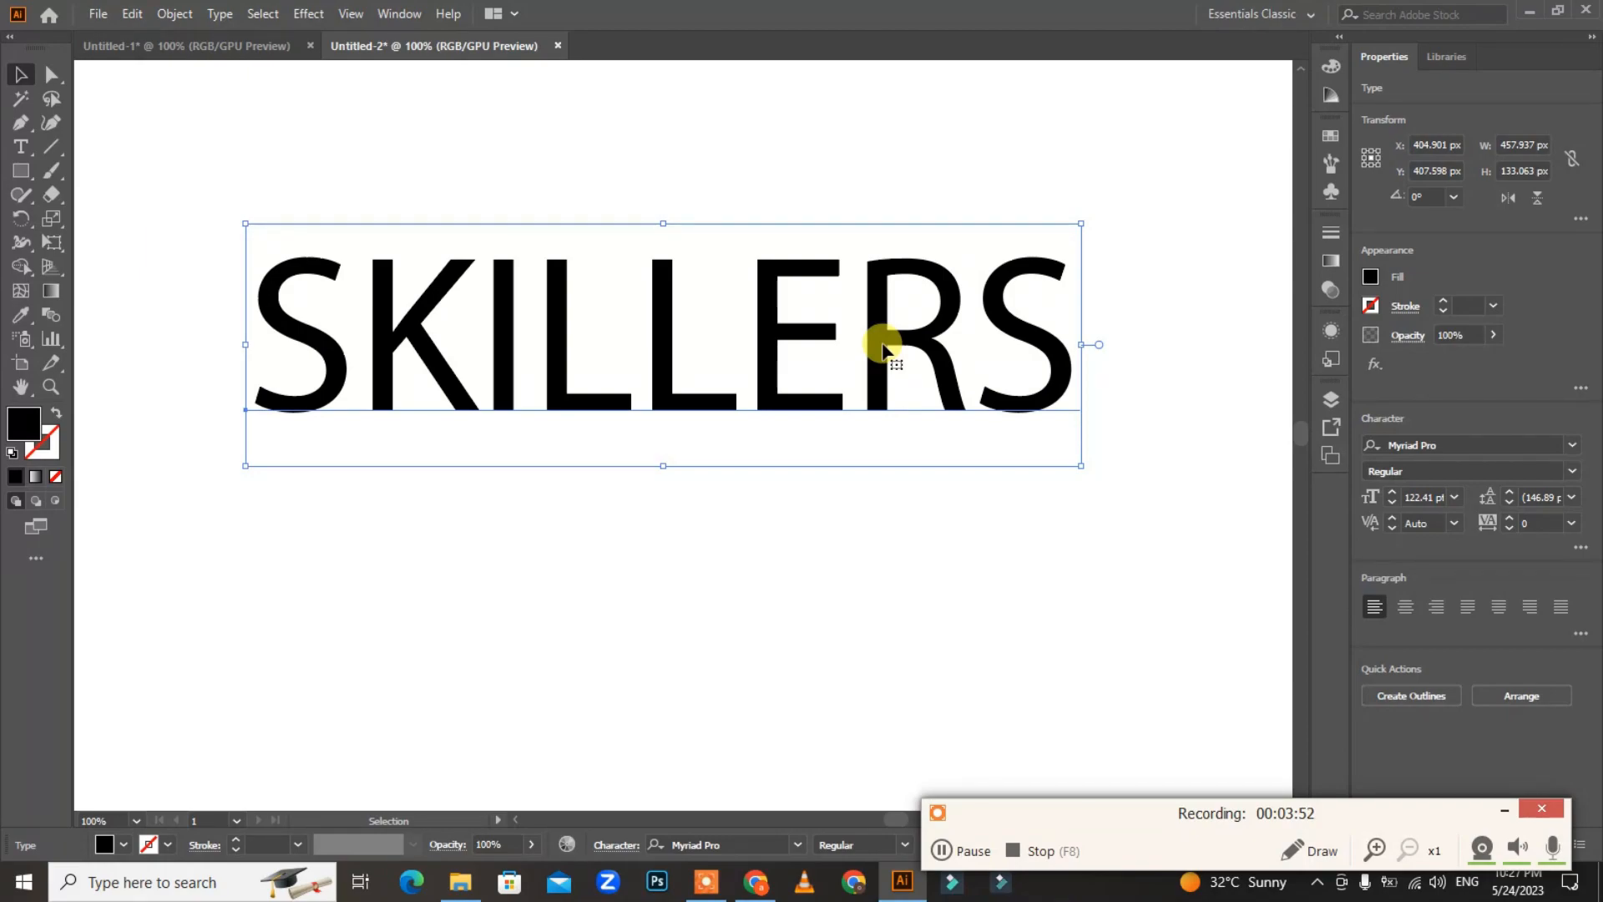
Fill the SKILLERS text with a red picked in the Color Picker
{"action": "left_click", "coordinate": [158, 236]}
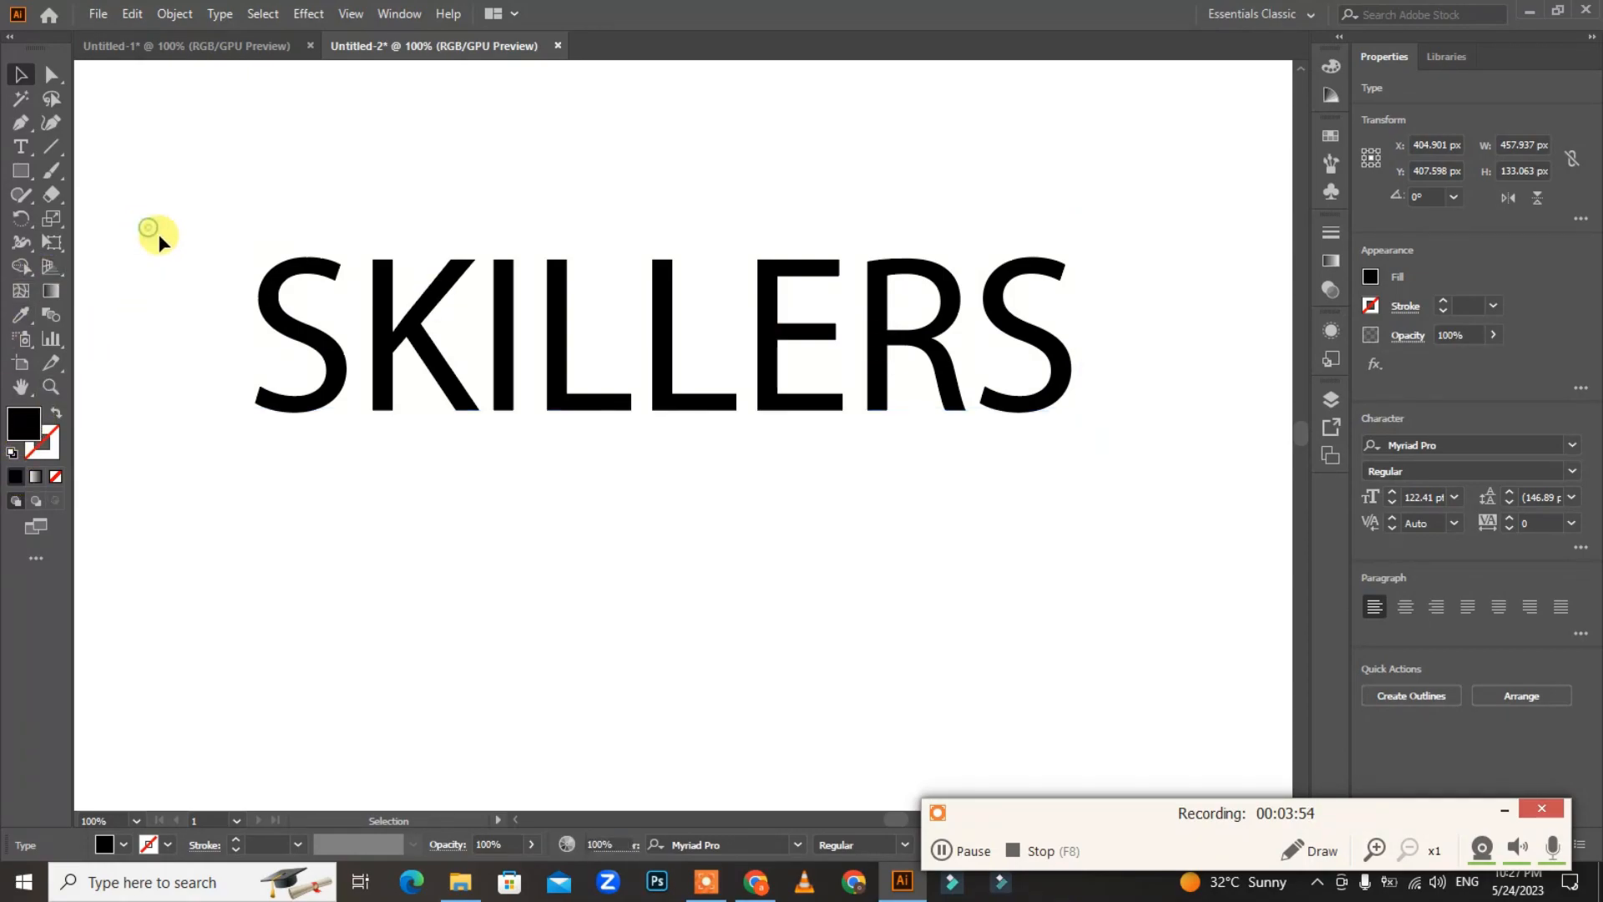
{"action": "left_click", "coordinate": [284, 322]}
{"action": "double_click", "coordinate": [22, 425]}
{"action": "left_click", "coordinate": [654, 383]}
{"action": "left_click_drag", "start_coordinate": [744, 368], "coordinate": [806, 358]}
{"action": "left_click", "coordinate": [982, 314]}
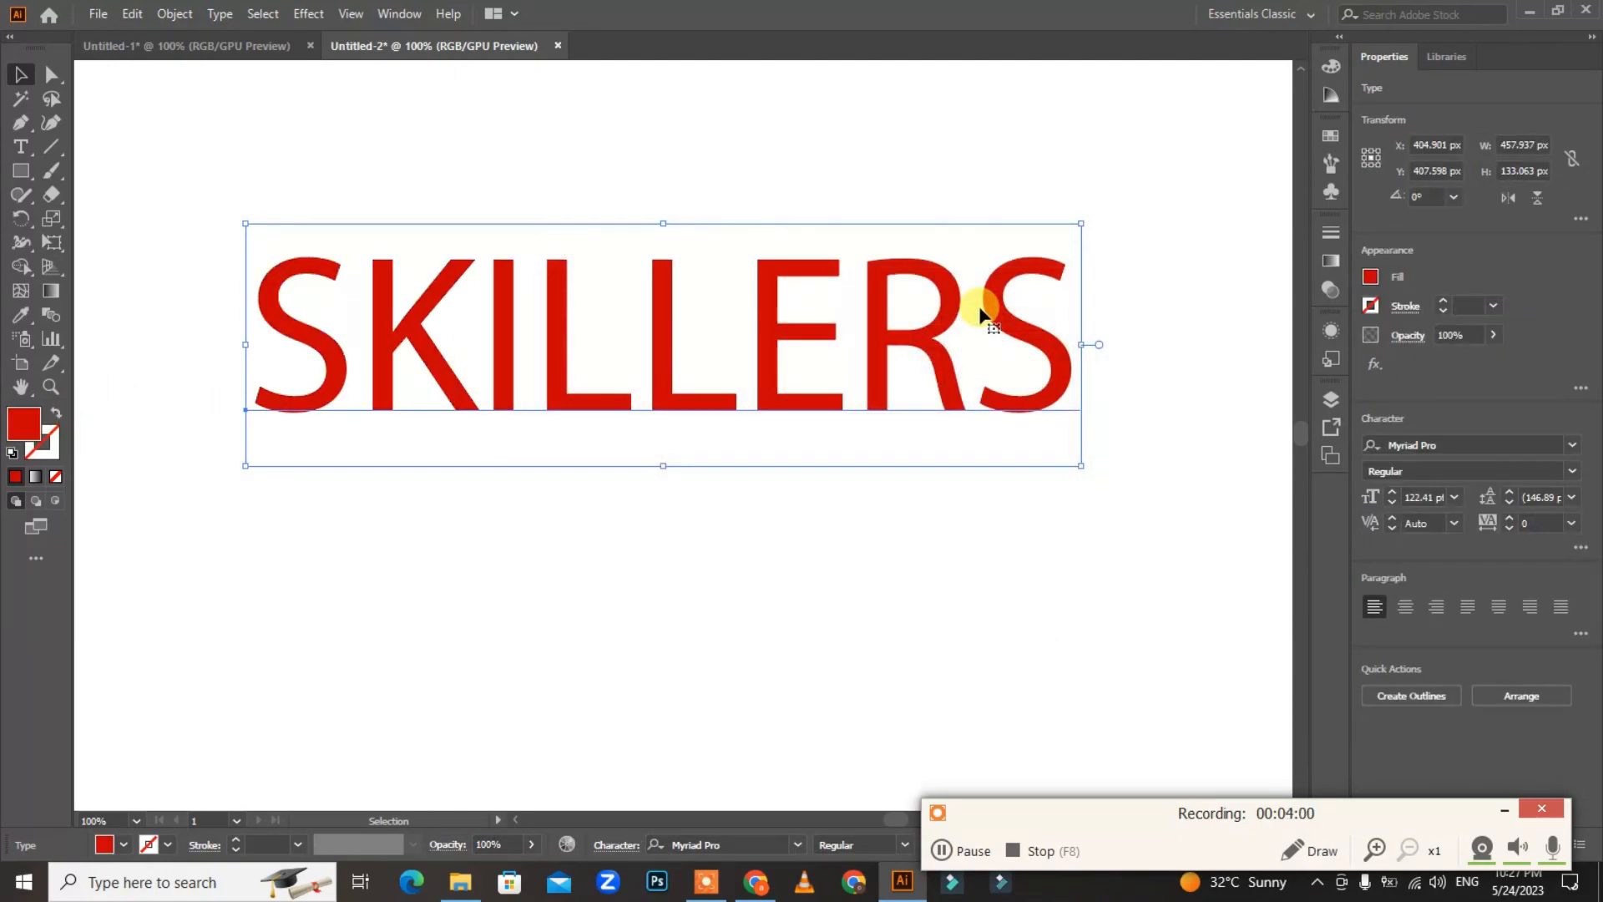
Try several swatches as the fill of the SKILLERS text and settle on dark navy blue
{"action": "left_click", "coordinate": [1370, 277]}
{"action": "left_click", "coordinate": [1265, 348]}
{"action": "left_click", "coordinate": [1280, 350]}
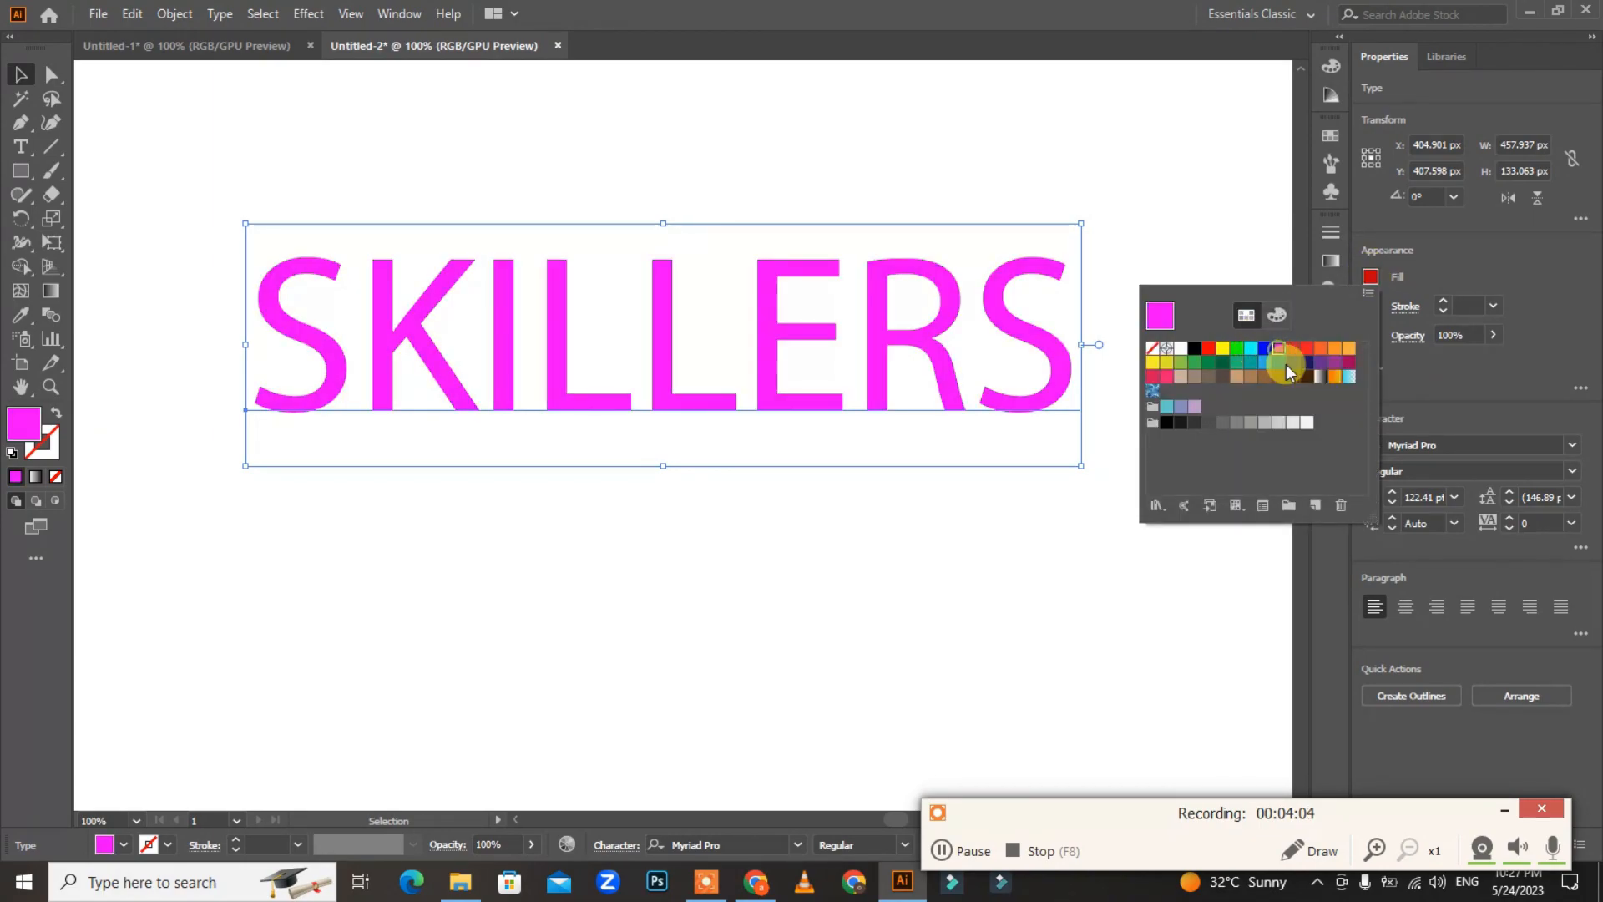
{"action": "left_click", "coordinate": [1305, 363]}
{"action": "left_click", "coordinate": [1319, 363]}
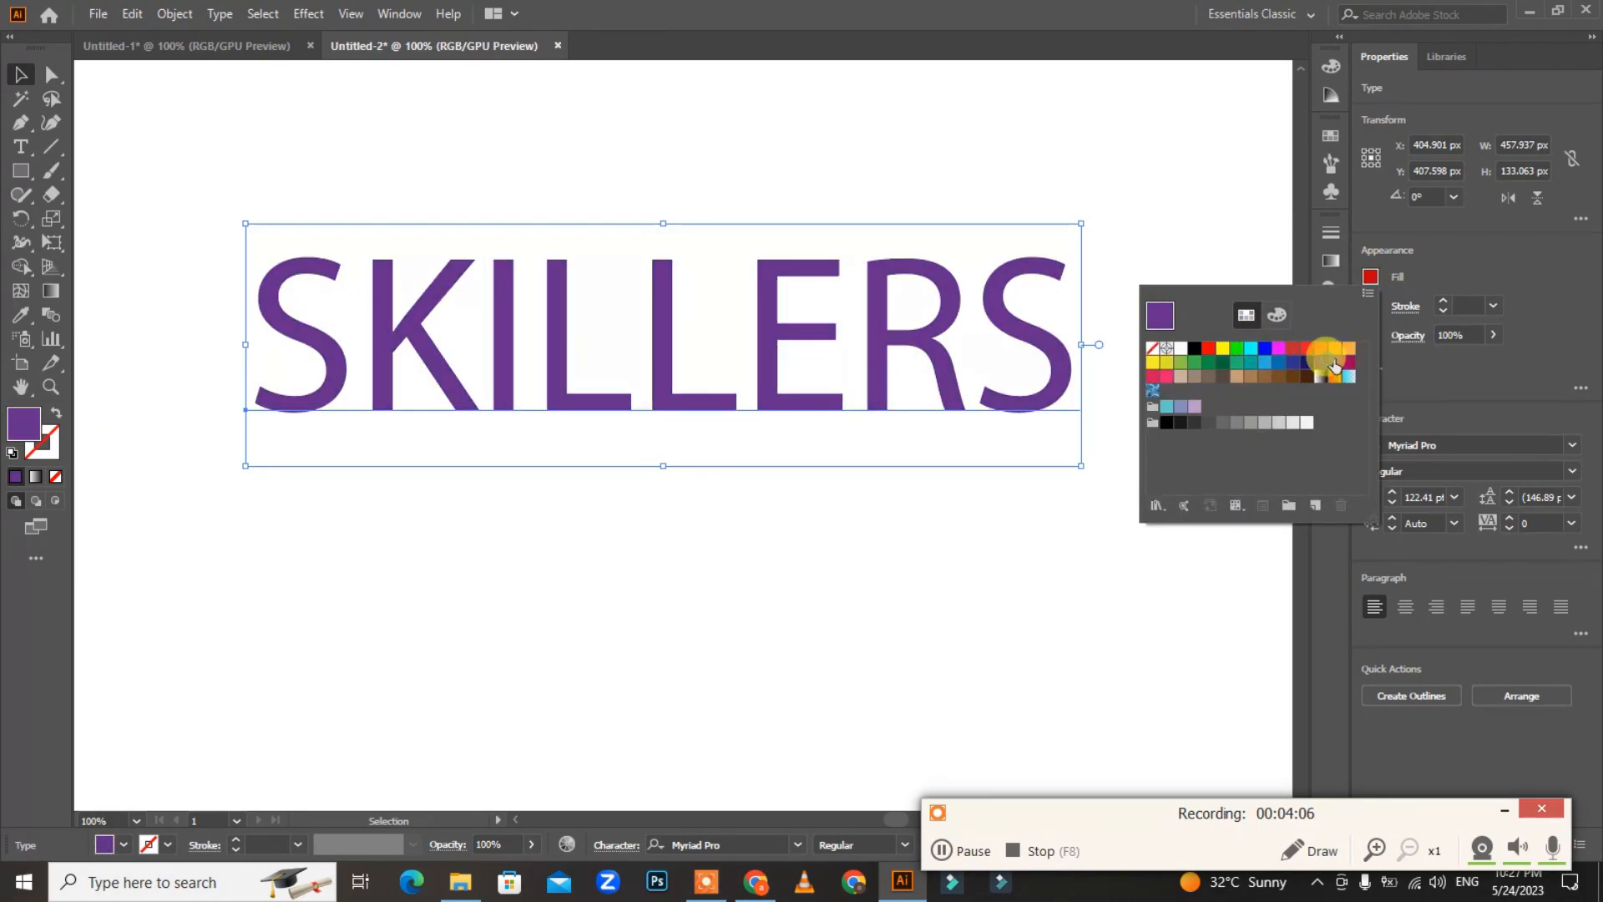
{"action": "left_click", "coordinate": [1334, 363]}
{"action": "left_click", "coordinate": [1305, 363]}
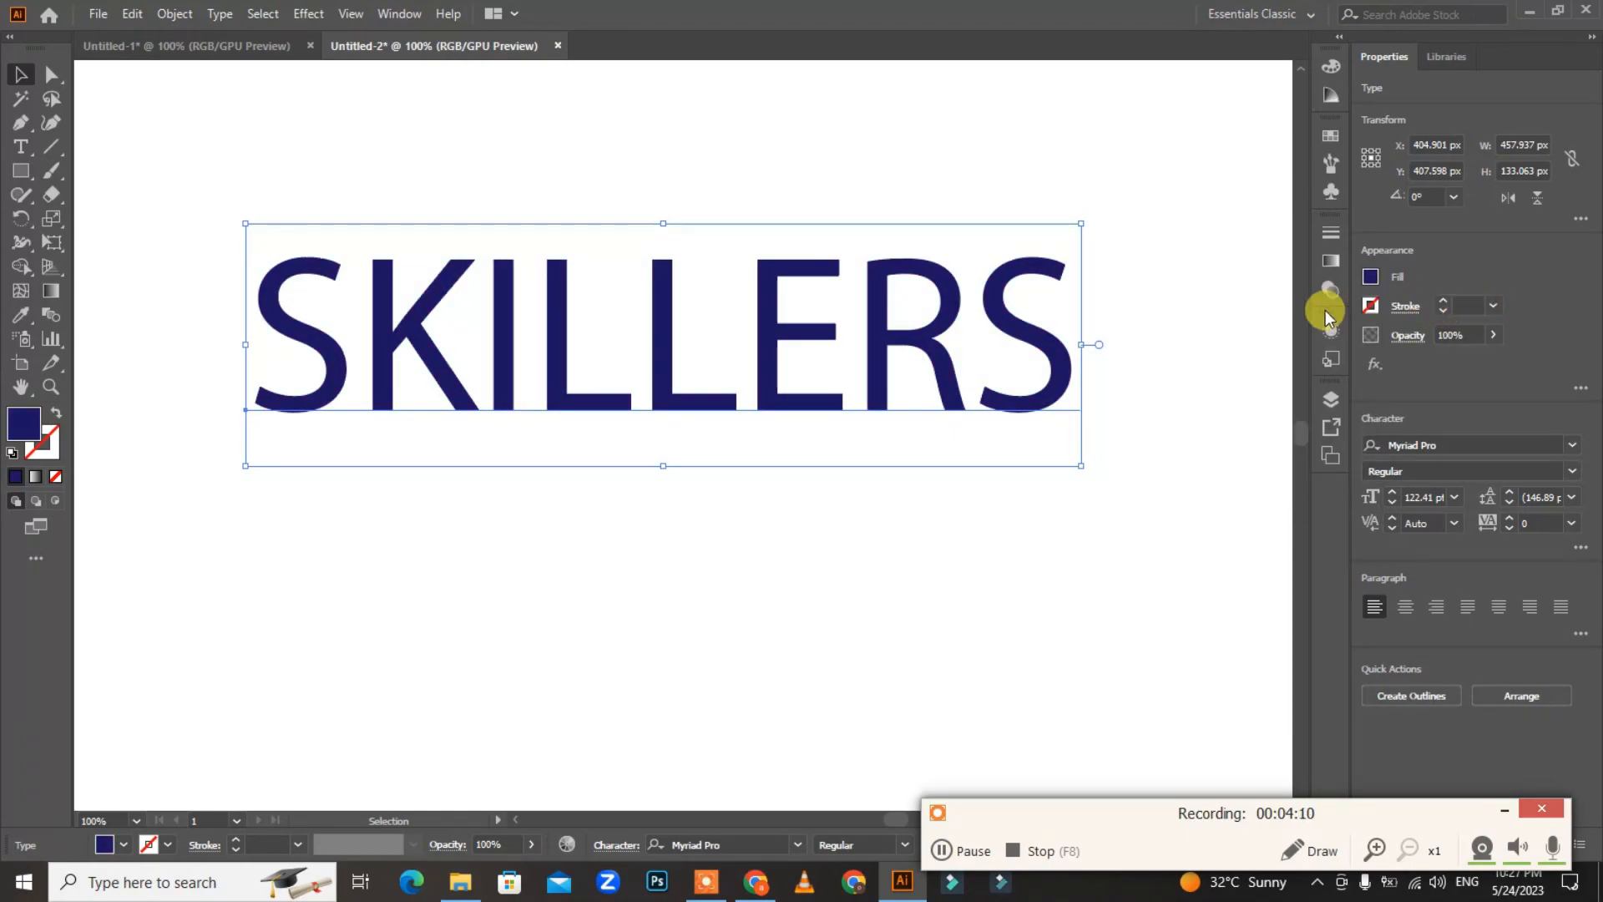
Add a stroke to the SKILLERS text, try weights up to 3 pt, and set it to 1 pt
{"action": "left_click", "coordinate": [1445, 301]}
{"action": "left_click", "coordinate": [1445, 300]}
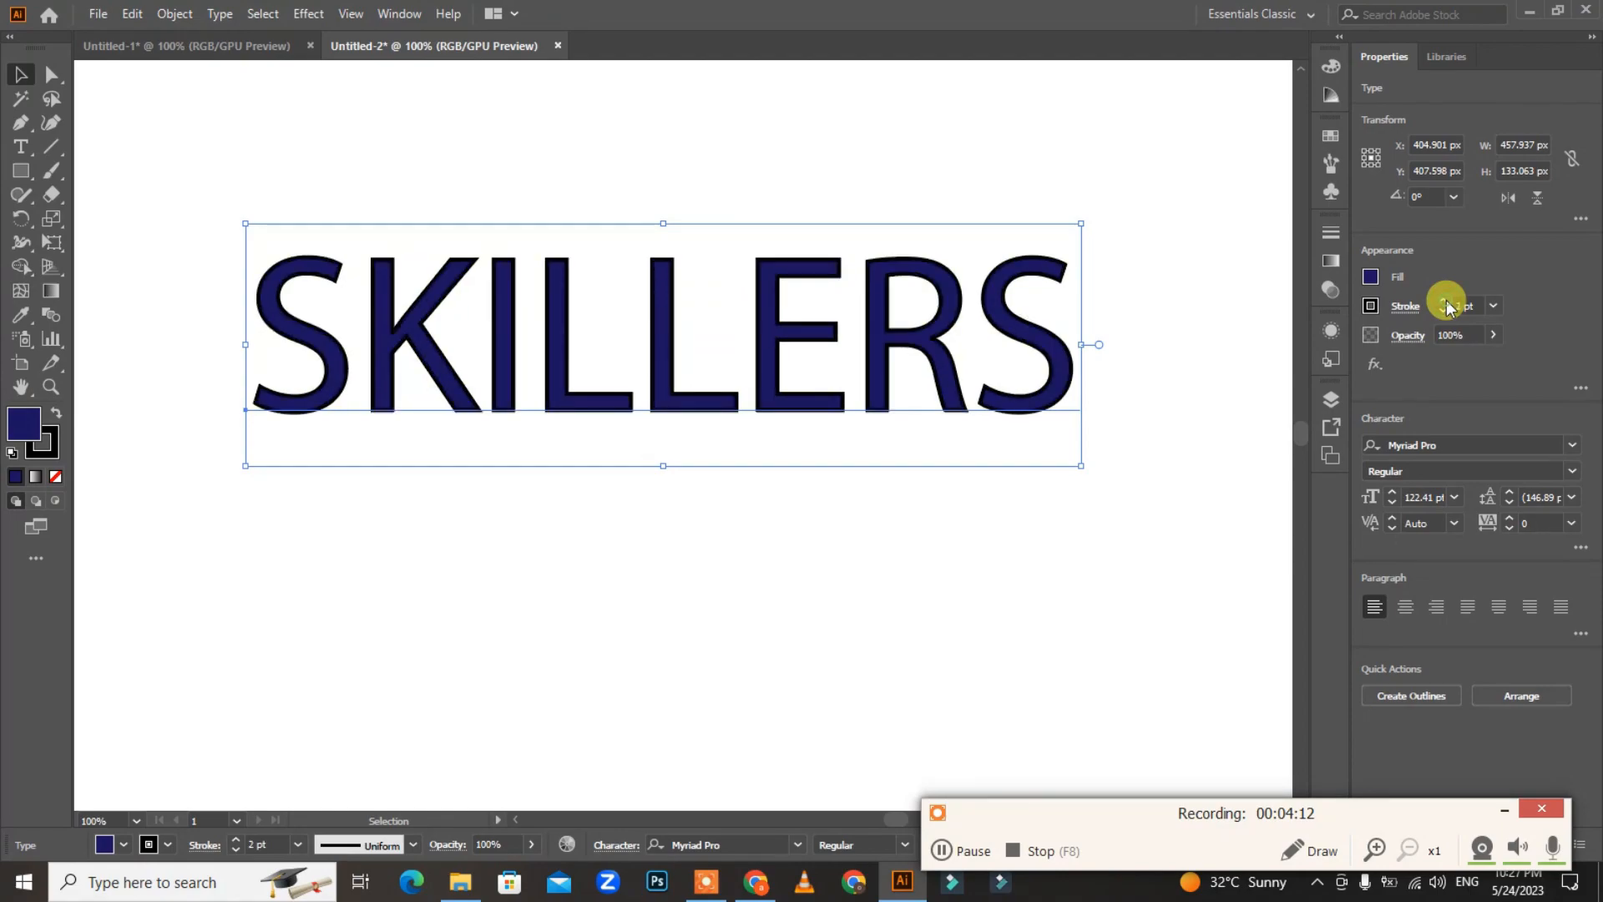
{"action": "left_click", "coordinate": [1446, 300]}
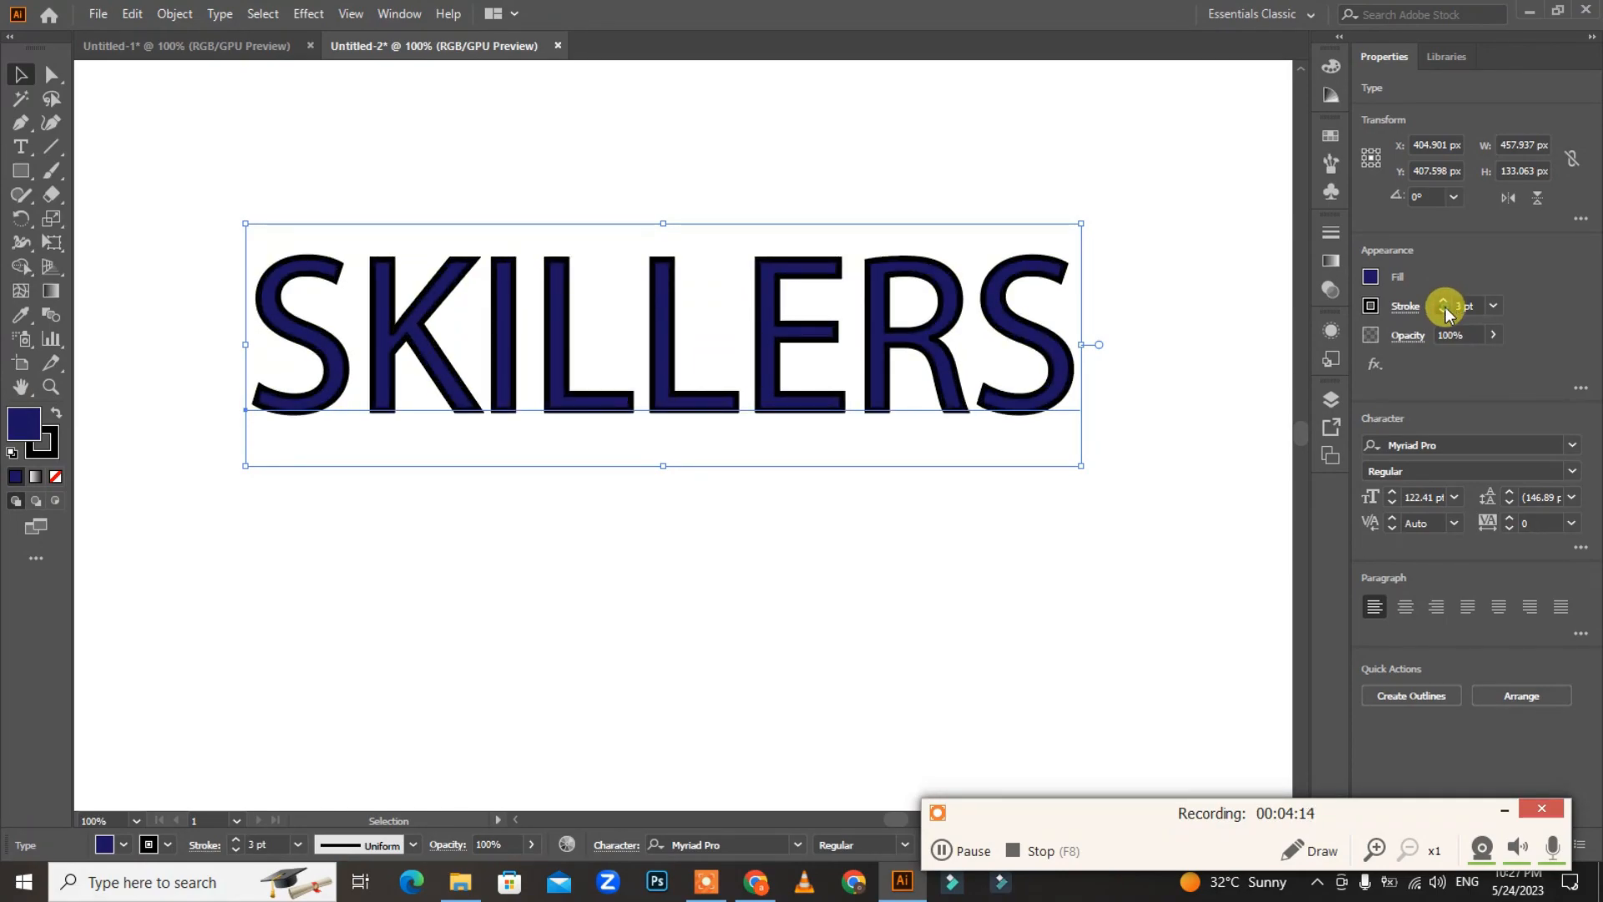
{"action": "left_click", "coordinate": [1443, 311]}
{"action": "left_click", "coordinate": [1444, 311]}
Try different swatches for the text's stroke and set its color to red
{"action": "left_click", "coordinate": [1371, 307]}
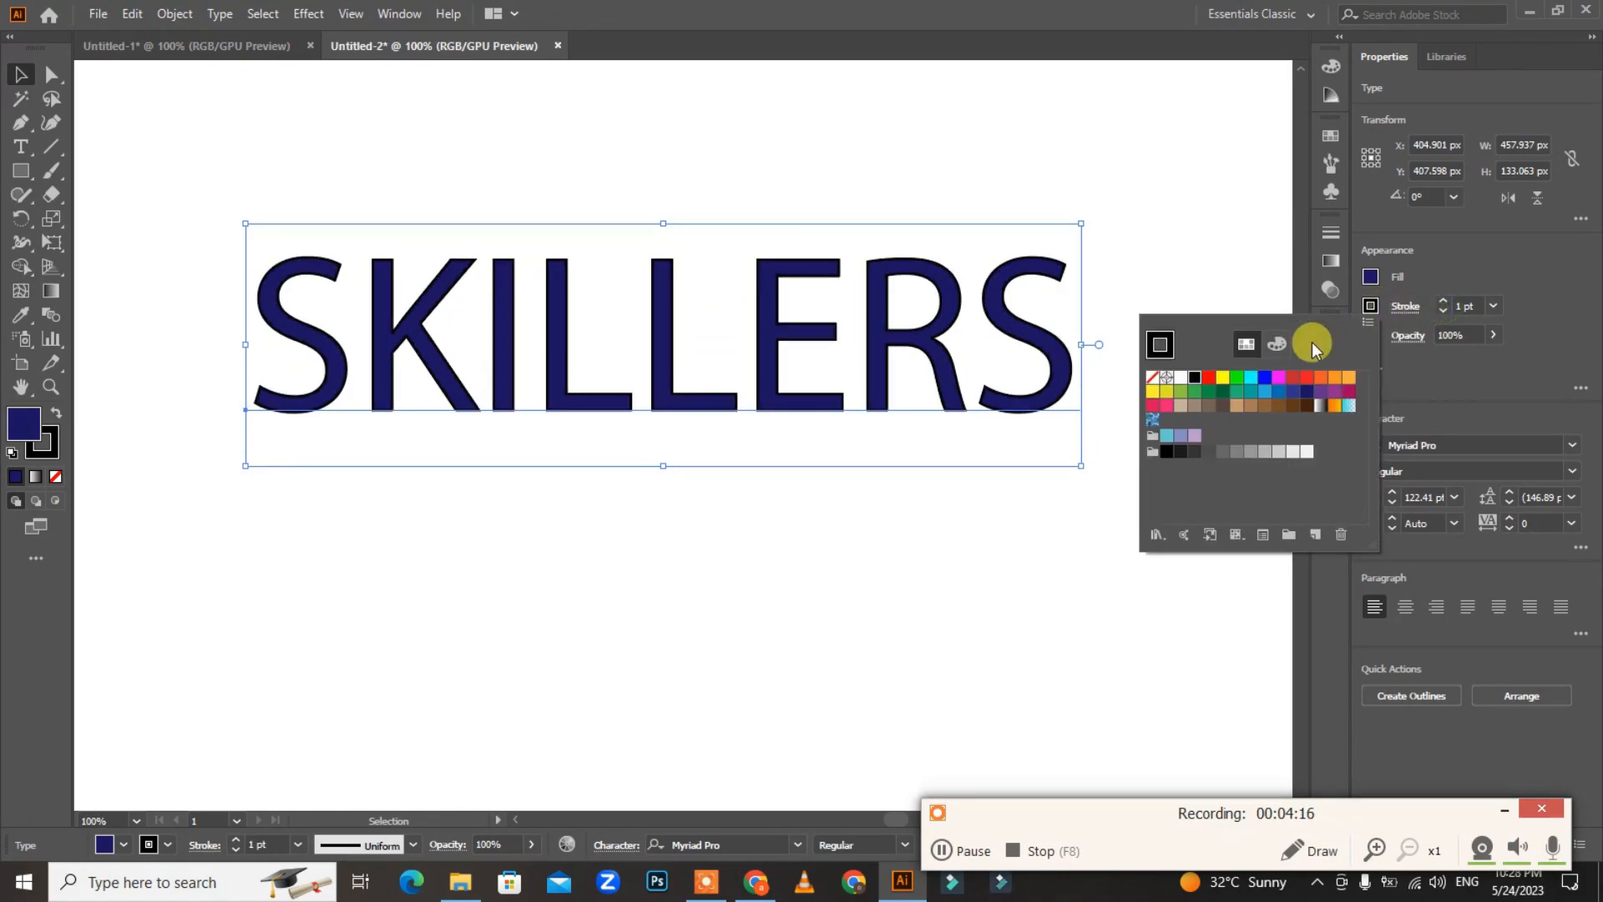
{"action": "left_click", "coordinate": [1222, 378]}
{"action": "left_click", "coordinate": [1245, 384]}
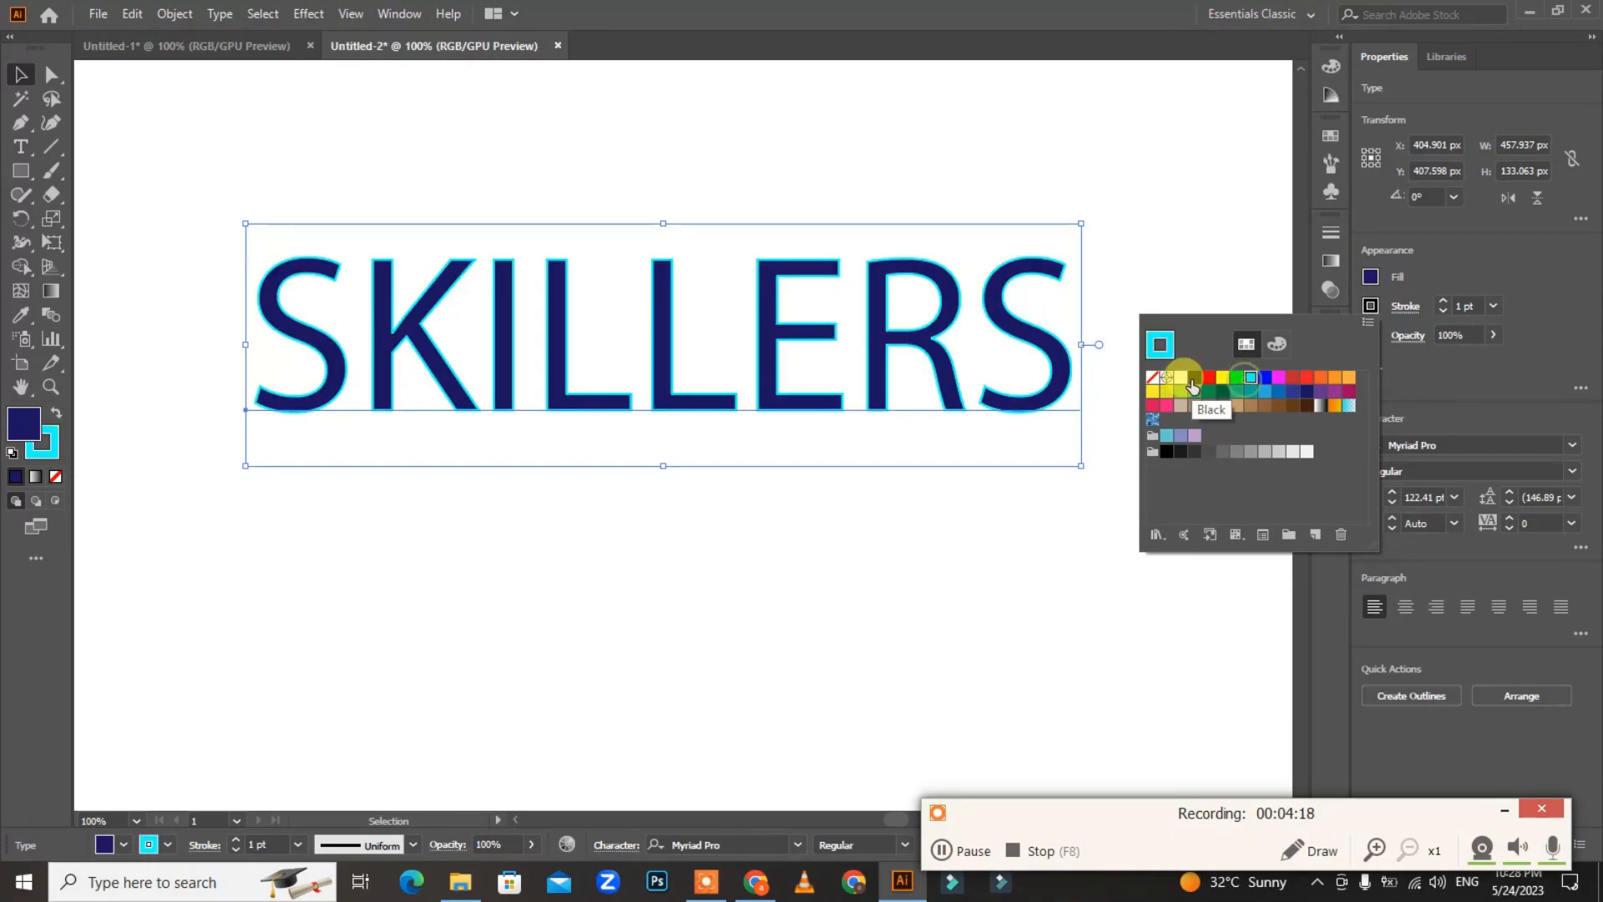
{"action": "left_click", "coordinate": [1208, 384]}
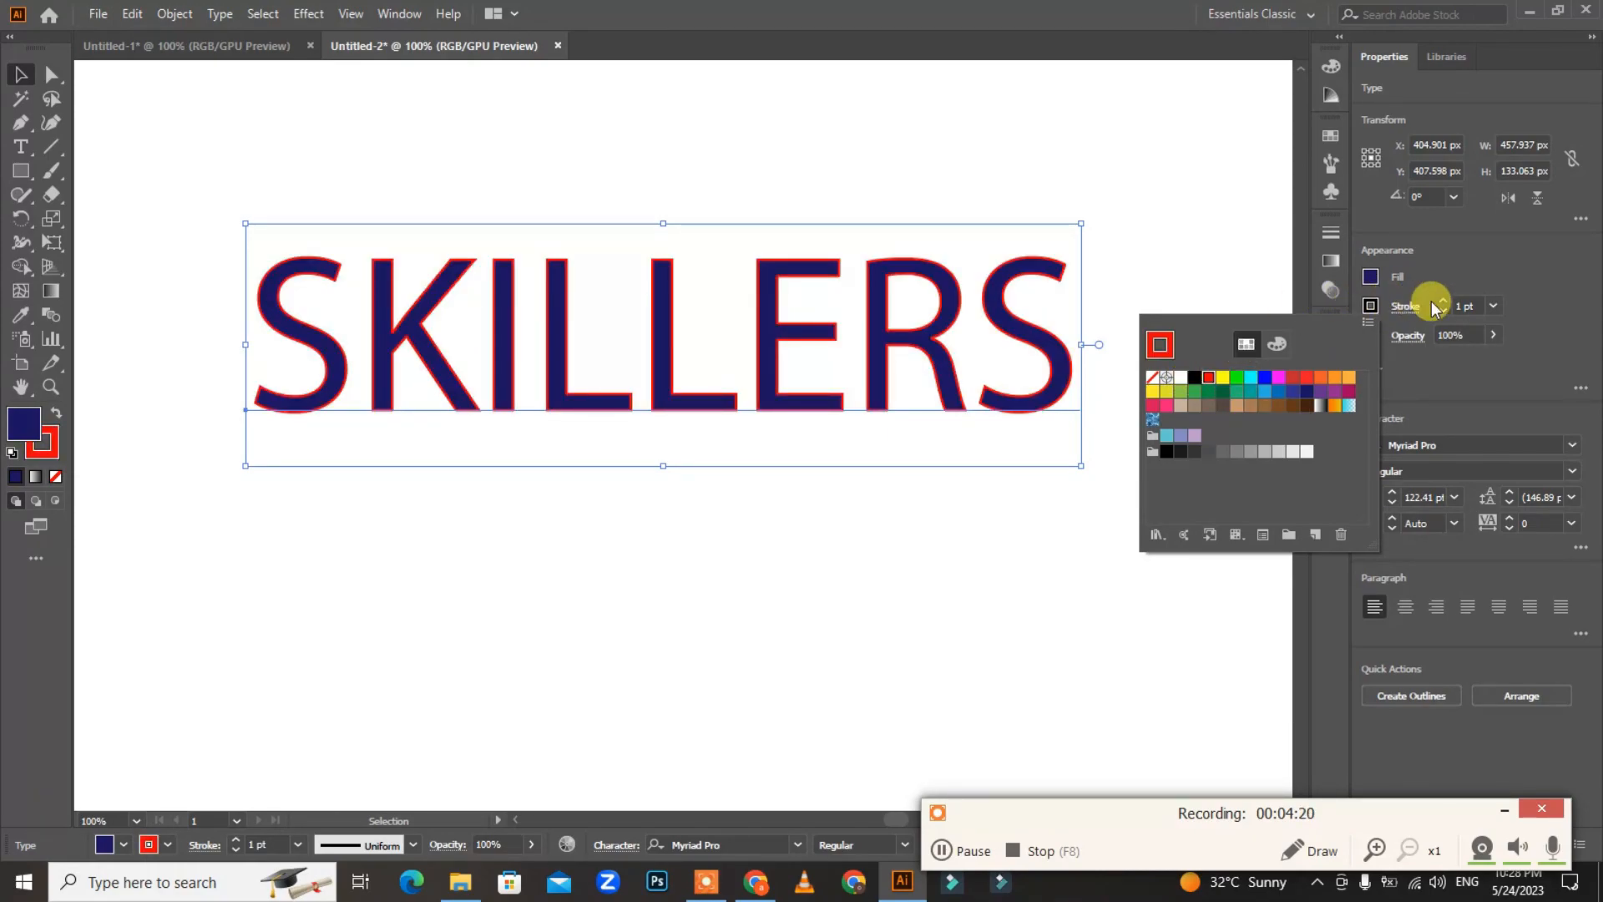
{"action": "left_click", "coordinate": [1229, 276]}
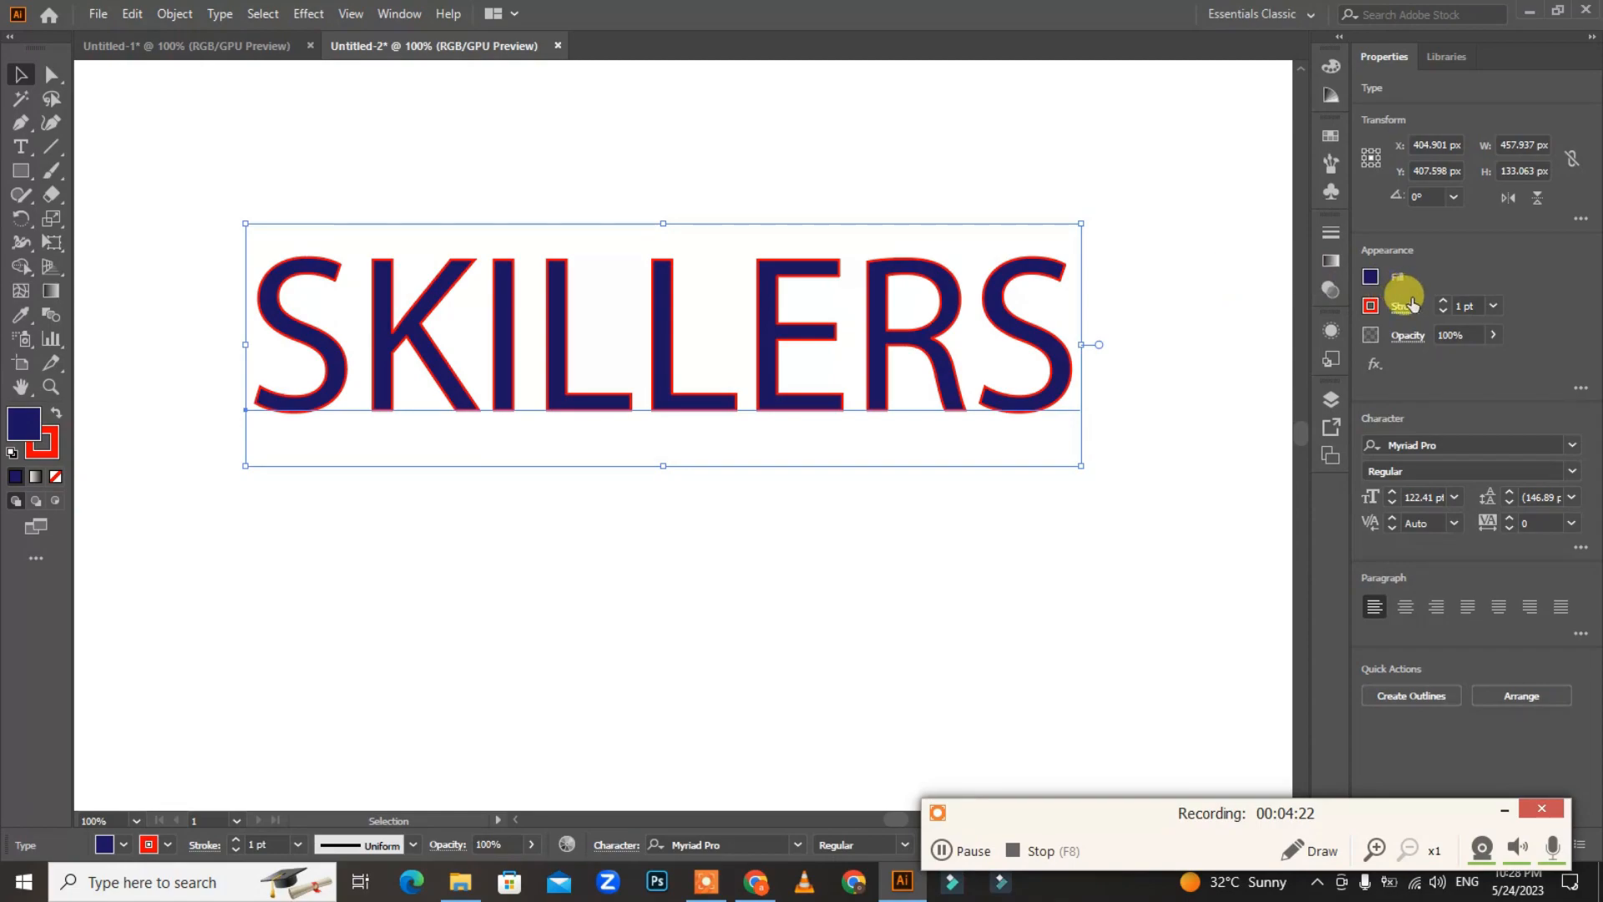
Remove the stroke from the SKILLERS text by setting its color to None
{"action": "left_click", "coordinate": [1371, 307]}
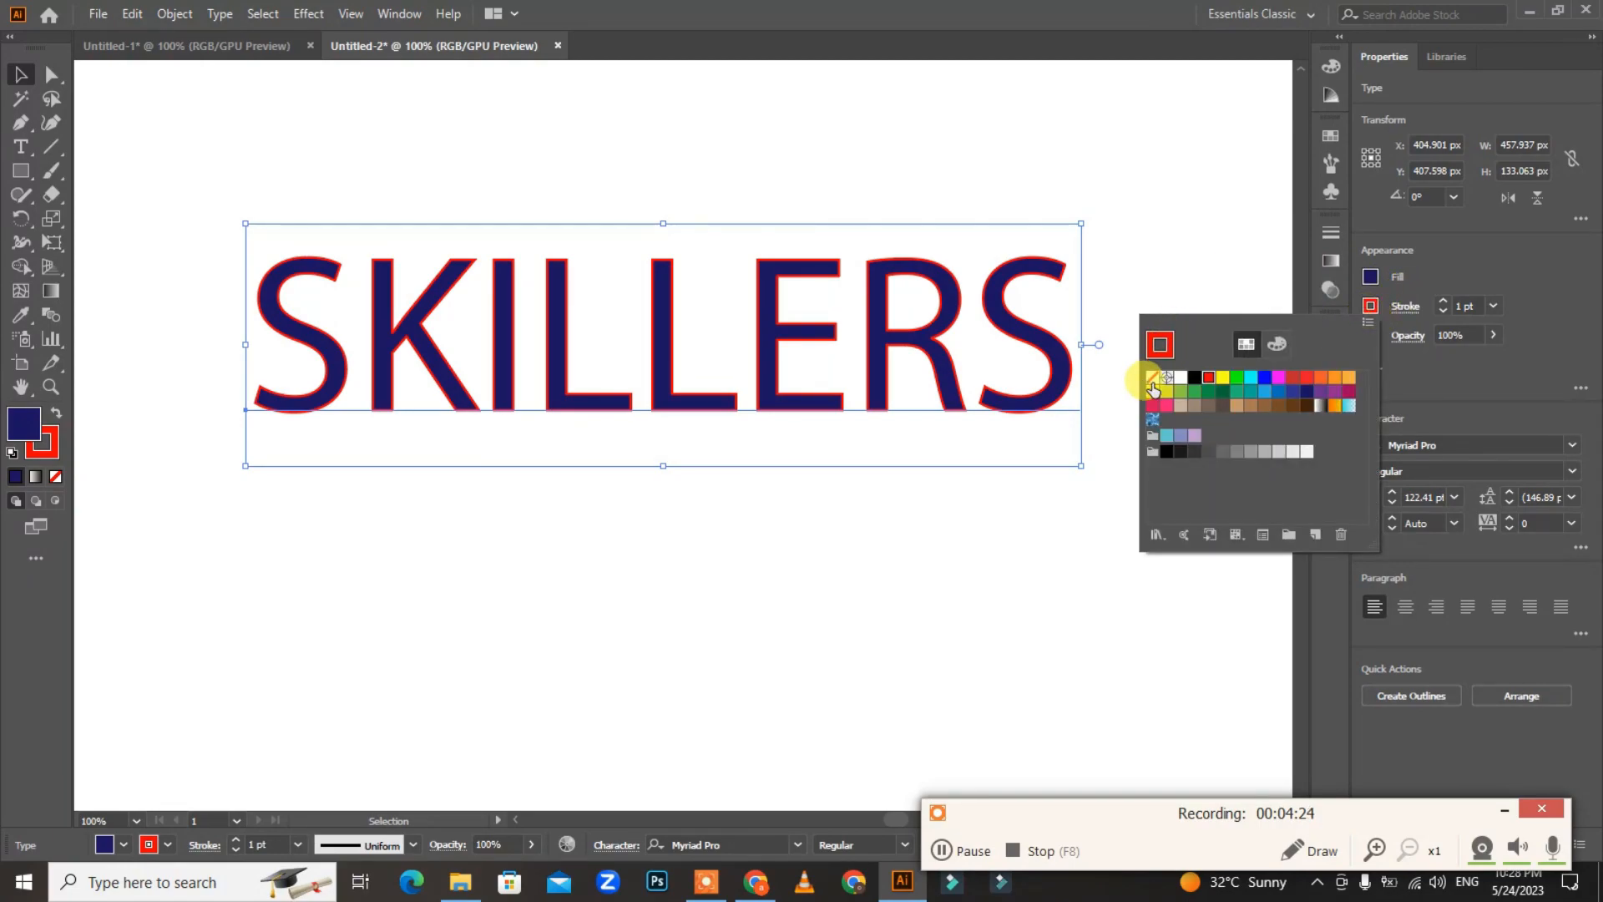
{"action": "left_click", "coordinate": [1144, 381]}
{"action": "left_click", "coordinate": [1372, 307]}
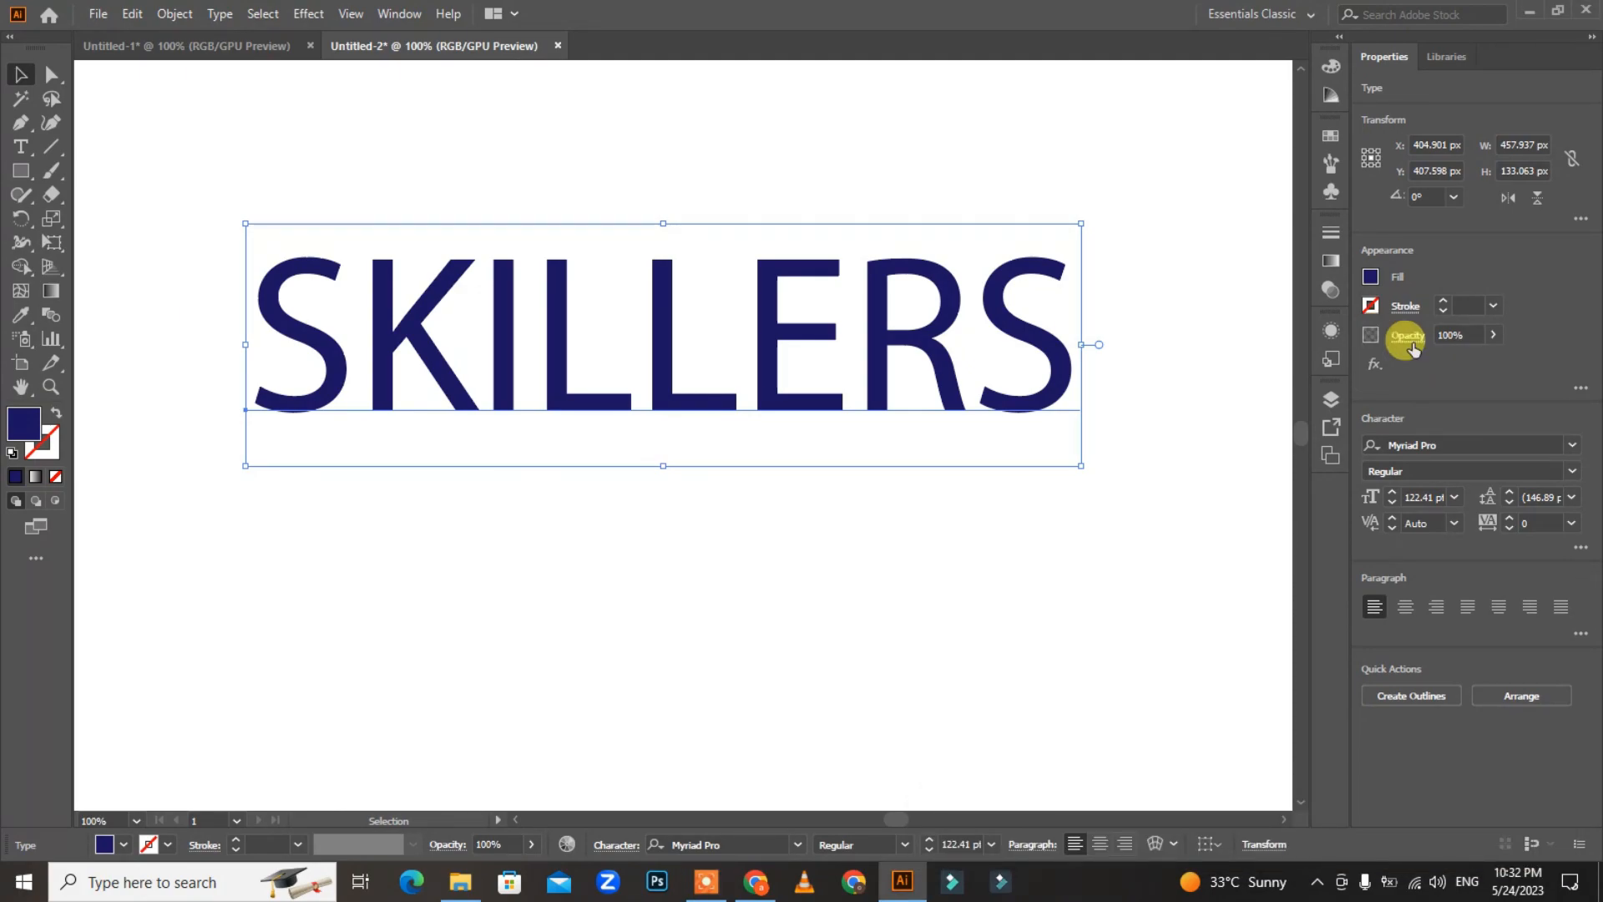
Try a lower opacity on the SKILLERS text and restore it to 100%
{"action": "left_click", "coordinate": [1497, 335]}
{"action": "left_click_drag", "start_coordinate": [1489, 361], "coordinate": [1453, 366]}
{"action": "left_click", "coordinate": [1493, 334]}
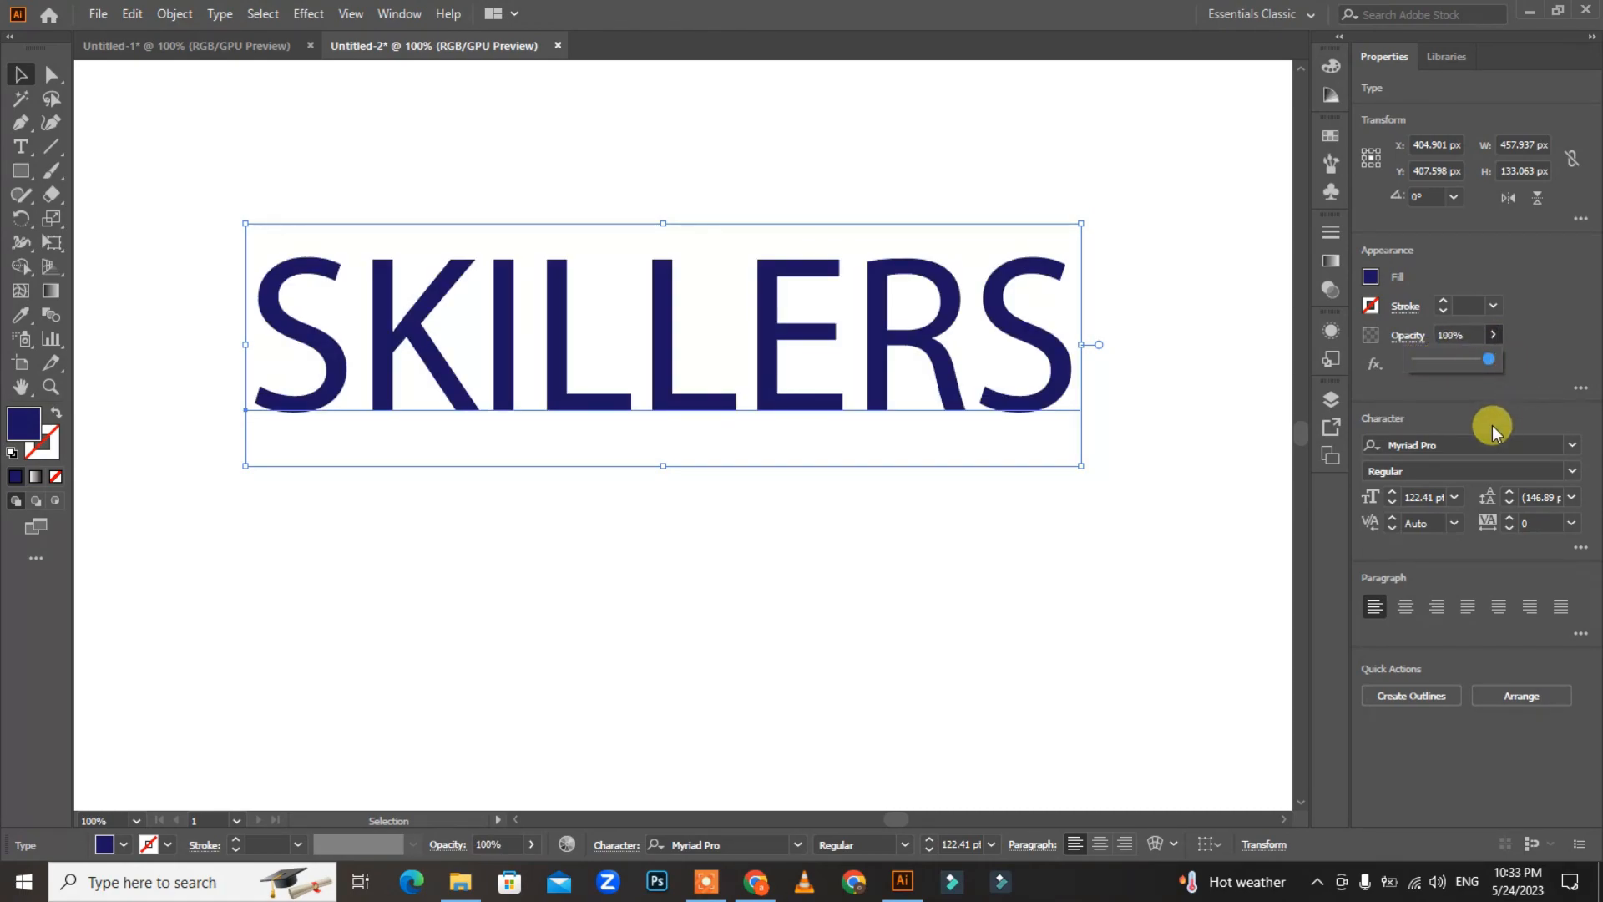
Preview the available fonts on the SKILLERS text and set its font to Franklin Gothic Medium
{"action": "left_click", "coordinate": [1570, 448]}
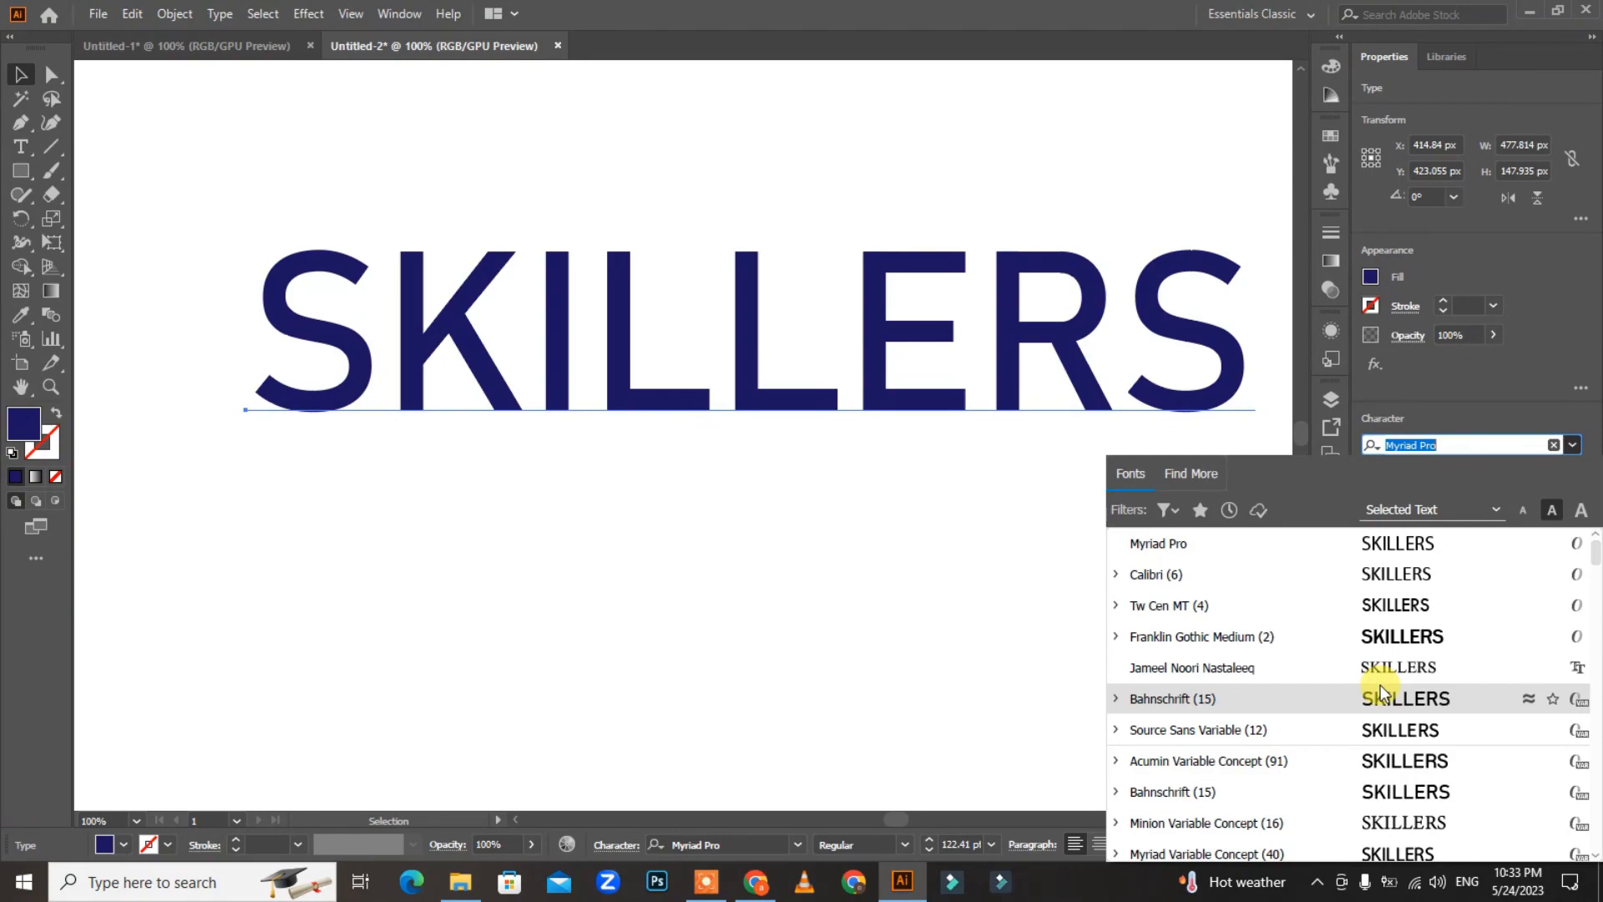
{"action": "key", "text": "Down"}
{"action": "key", "text": "Down"}
{"action": "key", "text": "Down"}
{"action": "key", "text": "Down"}
{"action": "key", "text": "Down"}
{"action": "key", "text": "Down"}
{"action": "key", "text": "Down"}
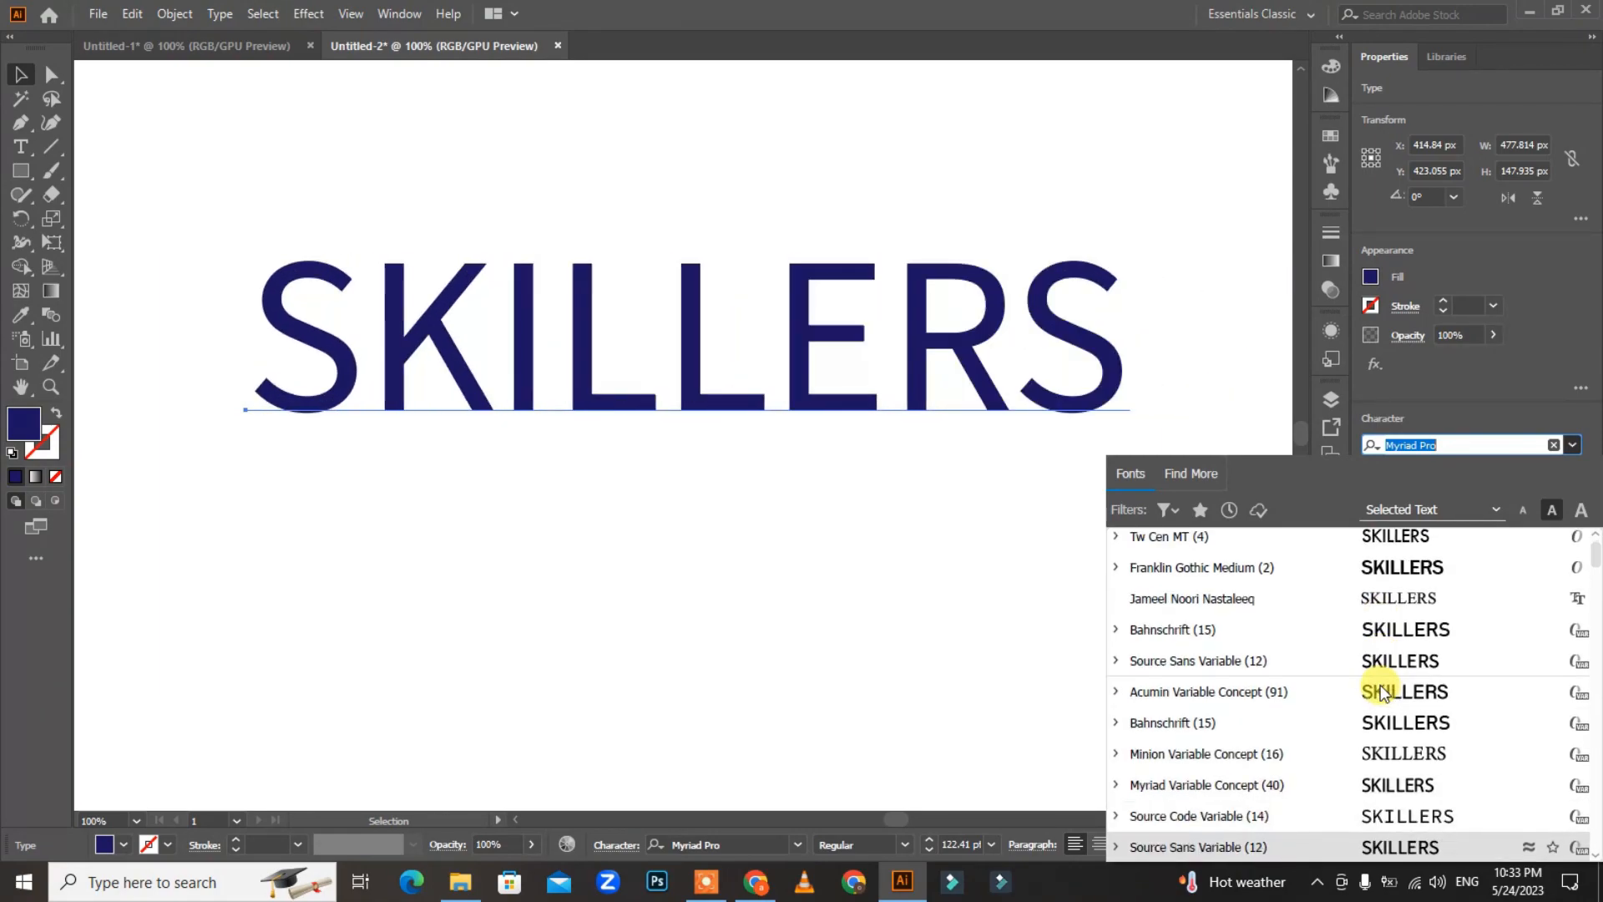
{"action": "key", "text": "Down"}
{"action": "key", "text": "Down"}
{"action": "key", "text": "Down"}
{"action": "key", "text": "Down"}
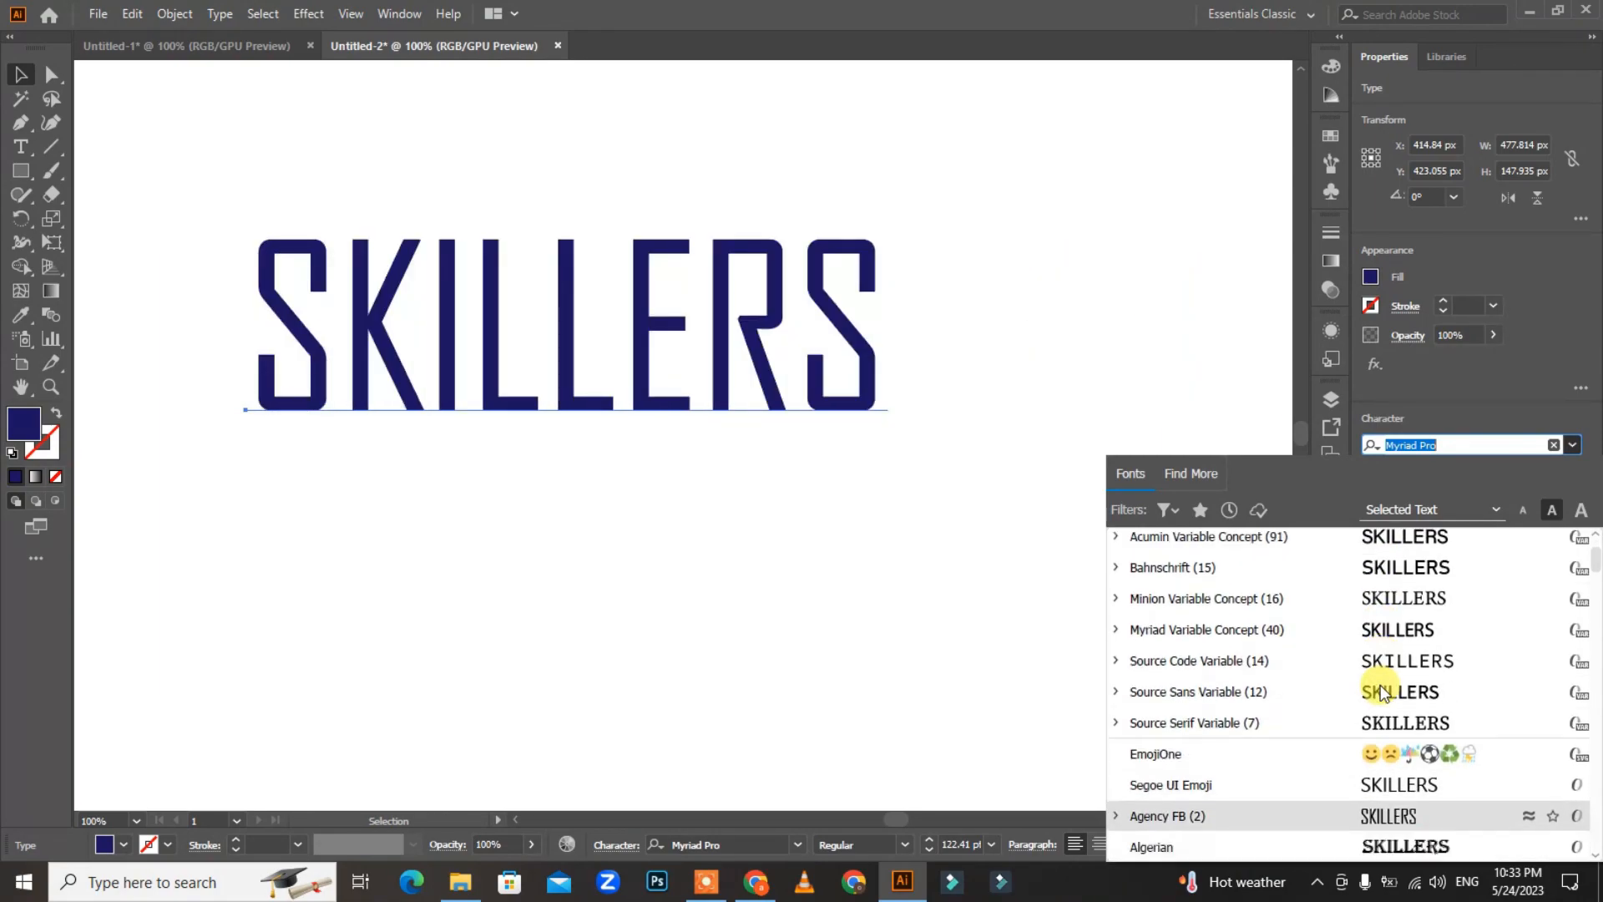
{"action": "key", "text": "Down"}
{"action": "key", "text": "Down"}
{"action": "key", "text": "Down"}
{"action": "key", "text": "Down"}
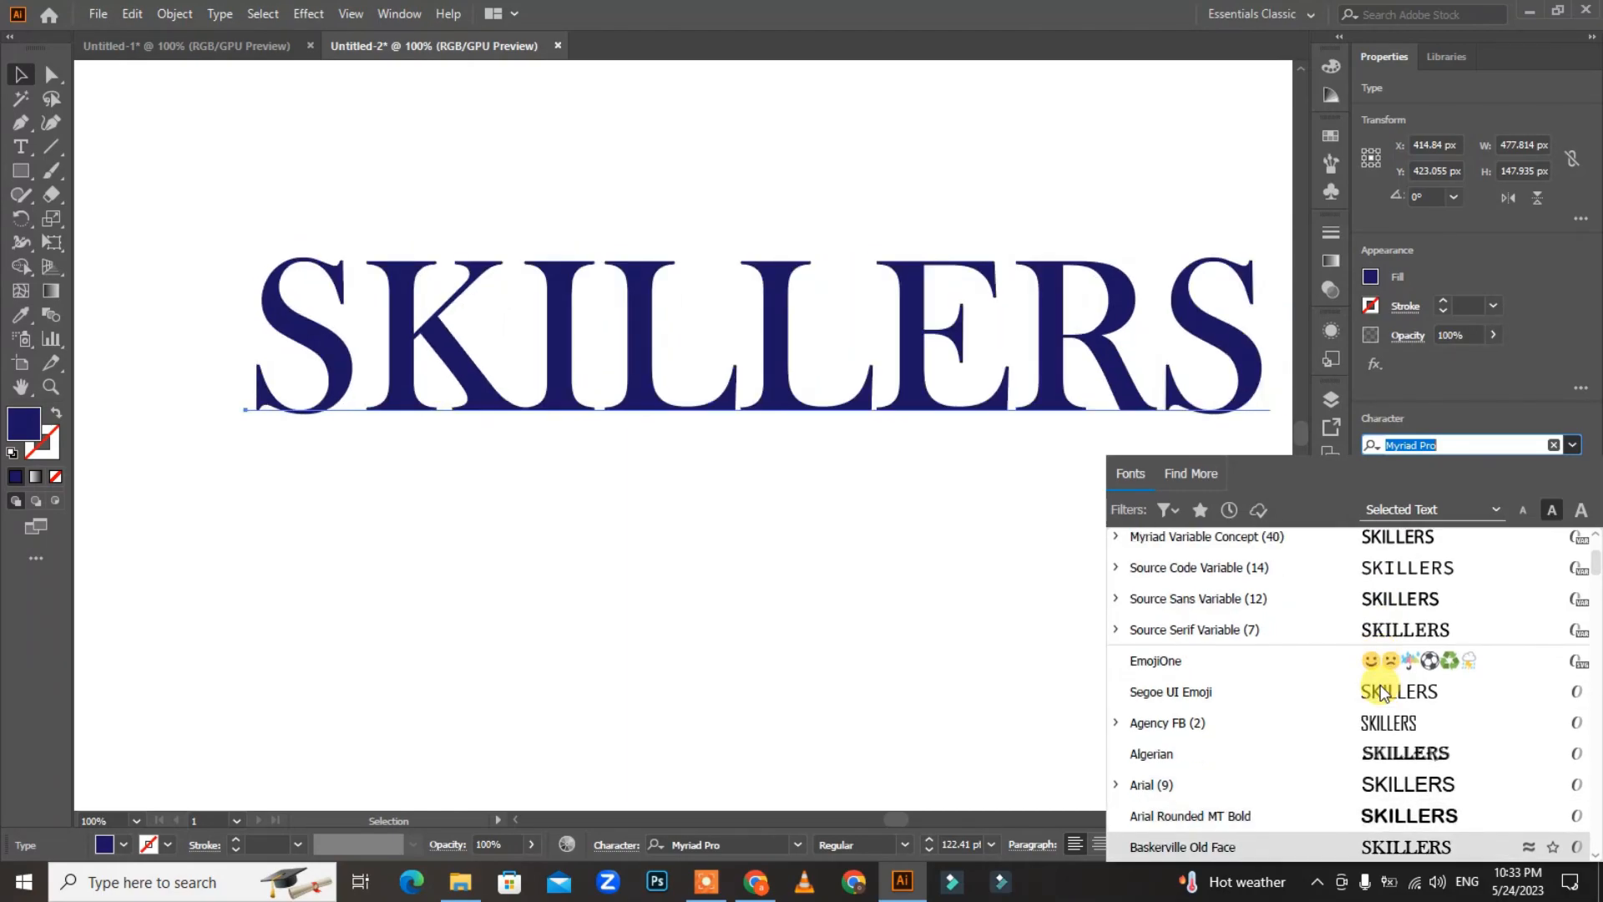
{"action": "key", "text": "Down"}
{"action": "key", "text": "Down"}
{"action": "key", "text": "Down"}
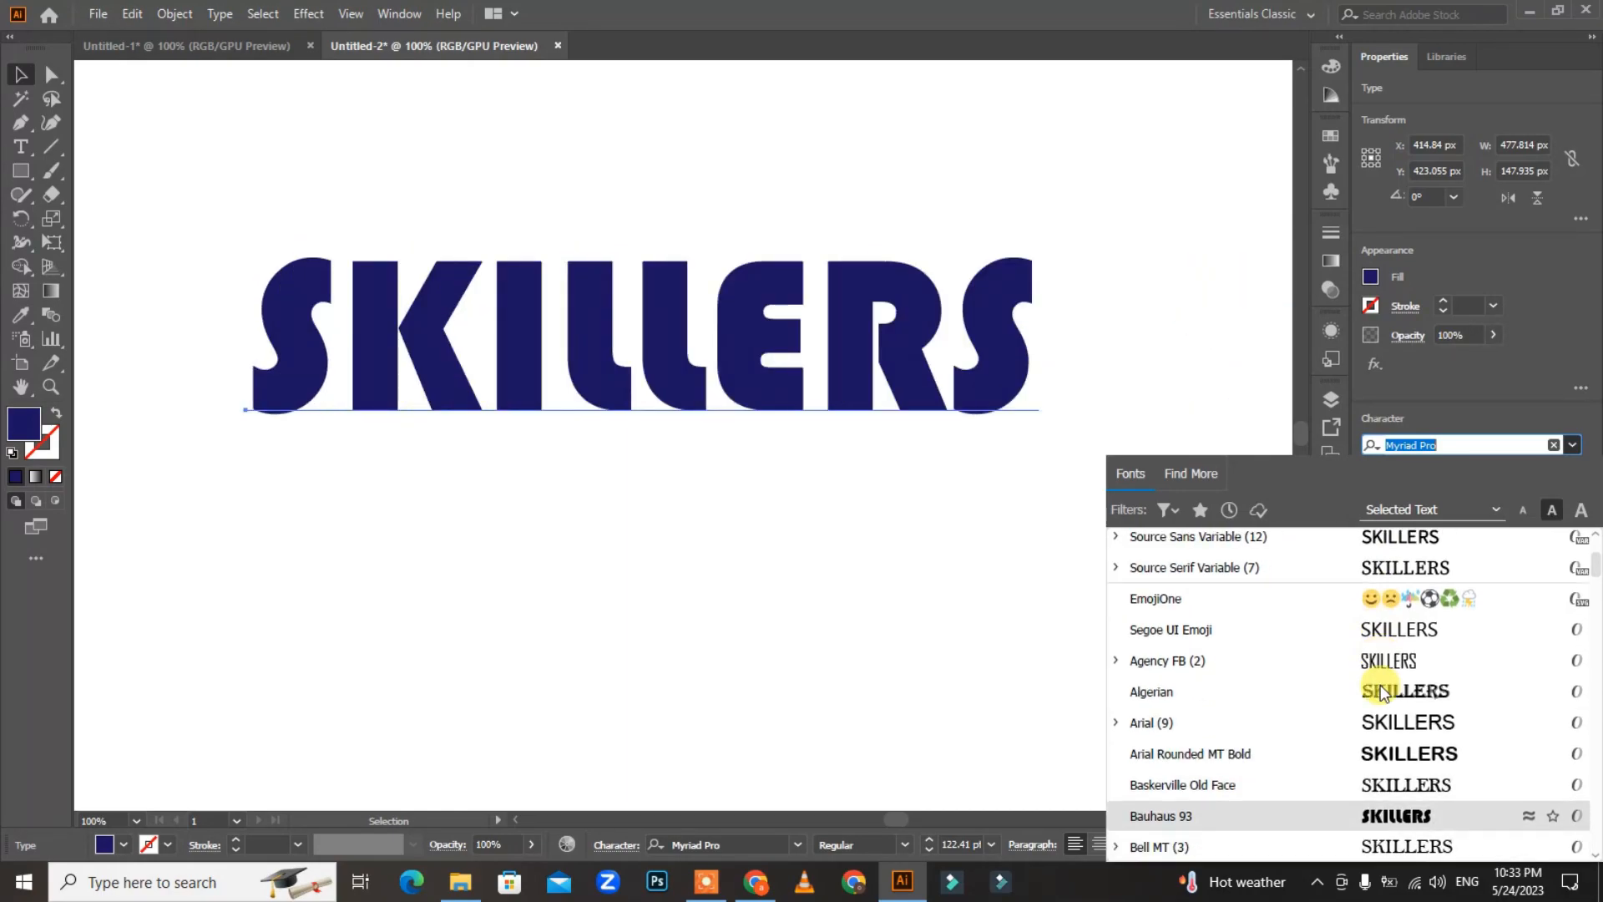
{"action": "key", "text": "Down"}
{"action": "key", "text": "Down"}
{"action": "key", "text": "Down"}
{"action": "key", "text": "Down"}
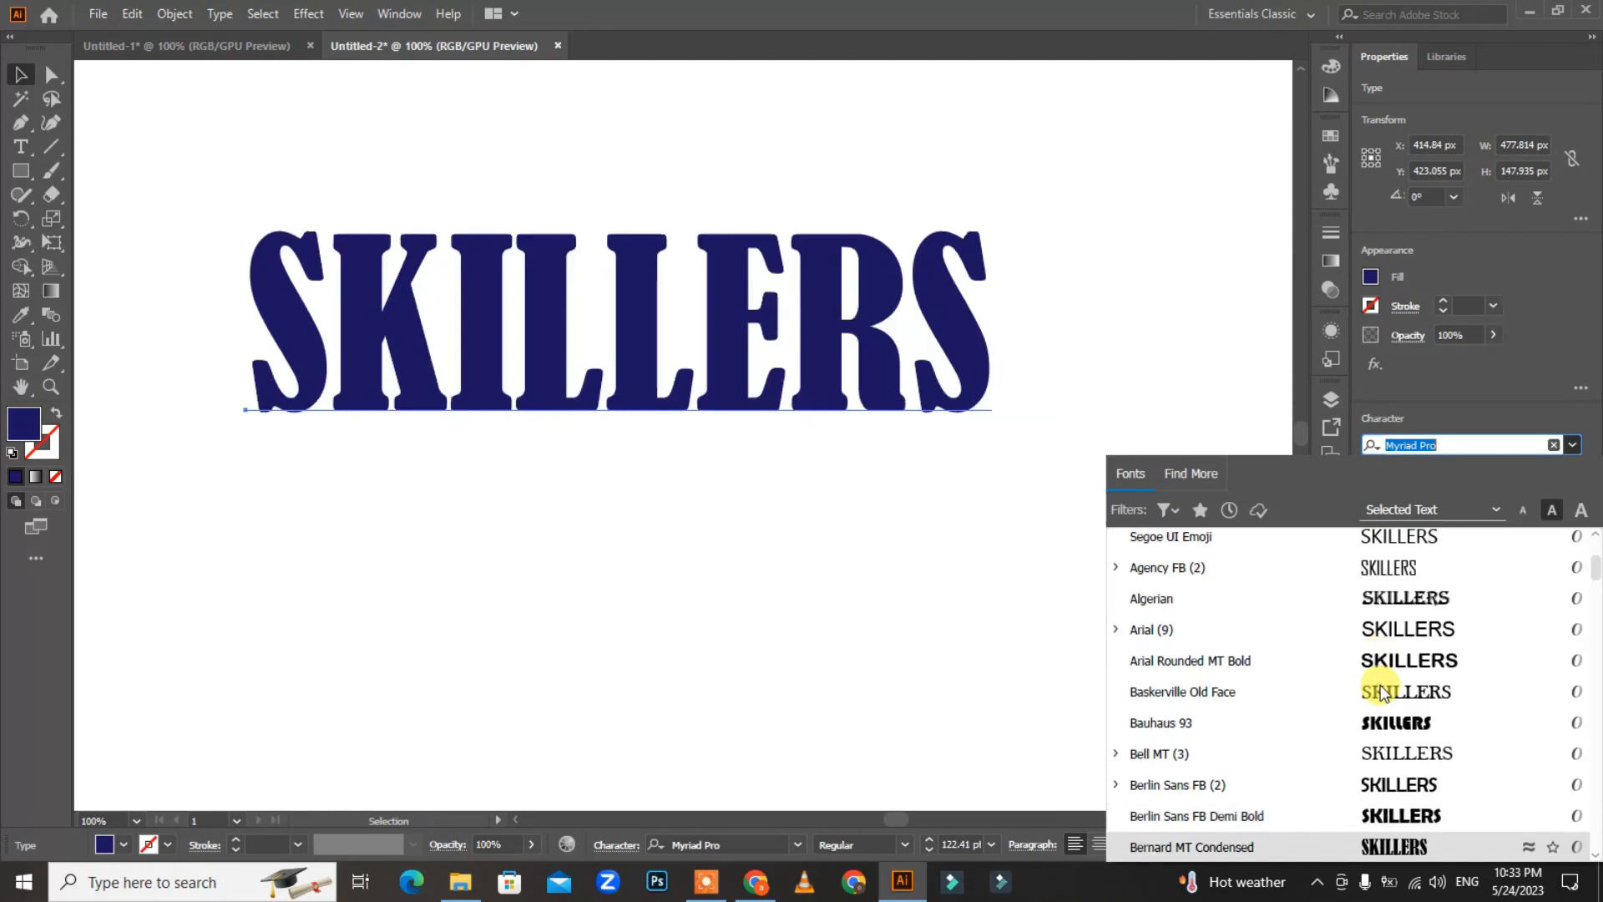
{"action": "key", "text": "Down"}
{"action": "key", "text": "Down"}
{"action": "key", "text": "Down"}
{"action": "key", "text": "Down"}
{"action": "key", "text": "Down"}
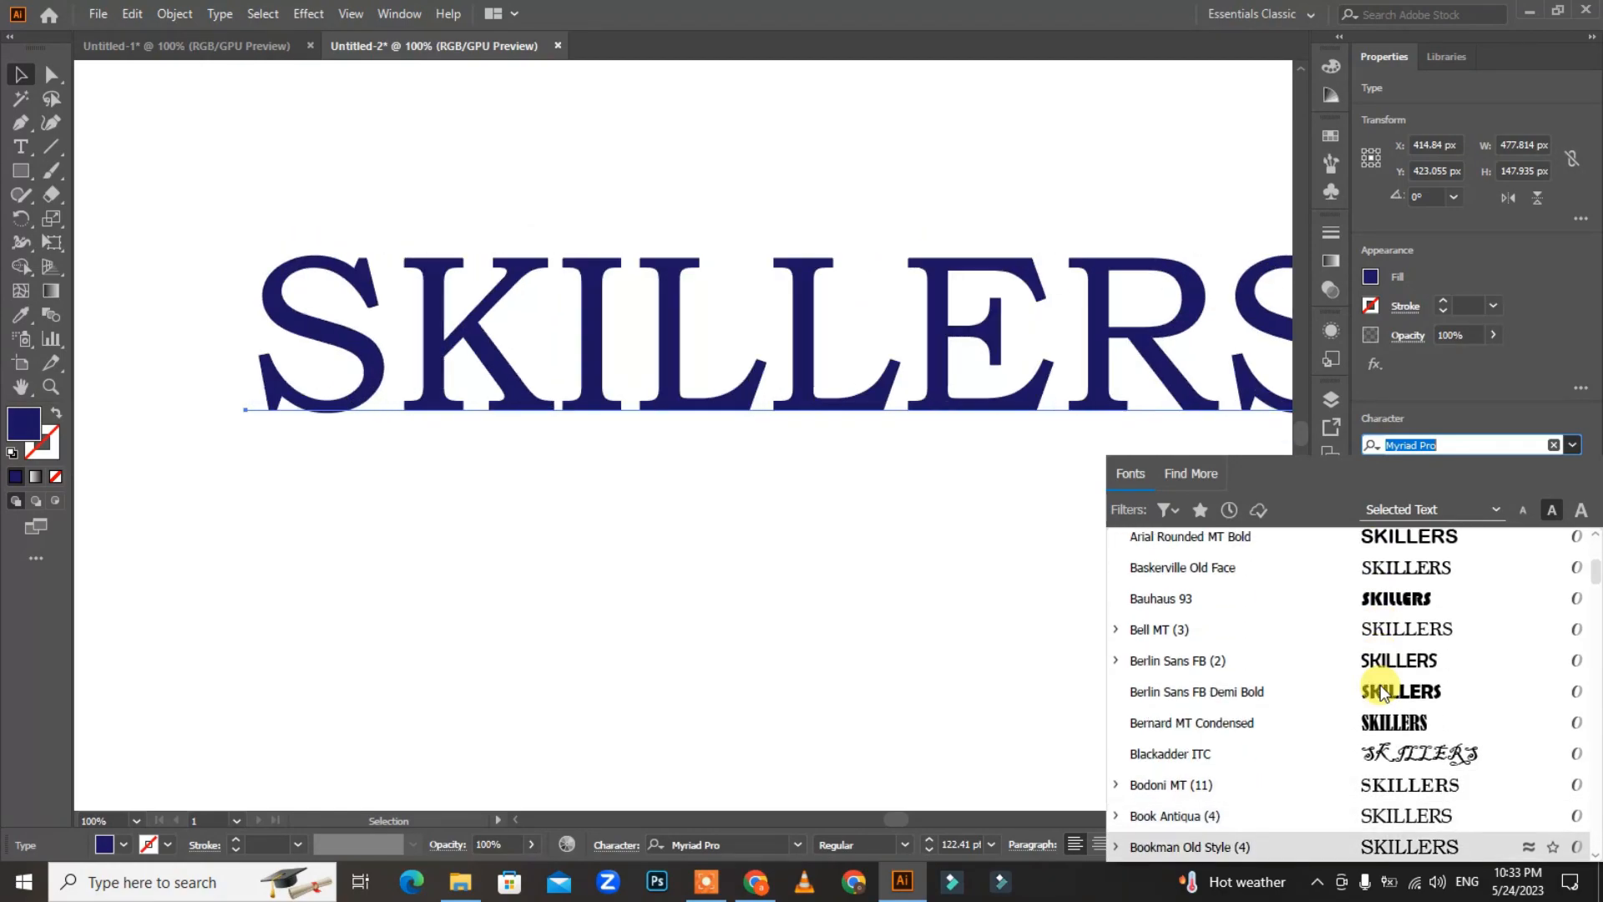
{"action": "key", "text": "Down"}
{"action": "key", "text": "Down"}
{"action": "key", "text": "Down"}
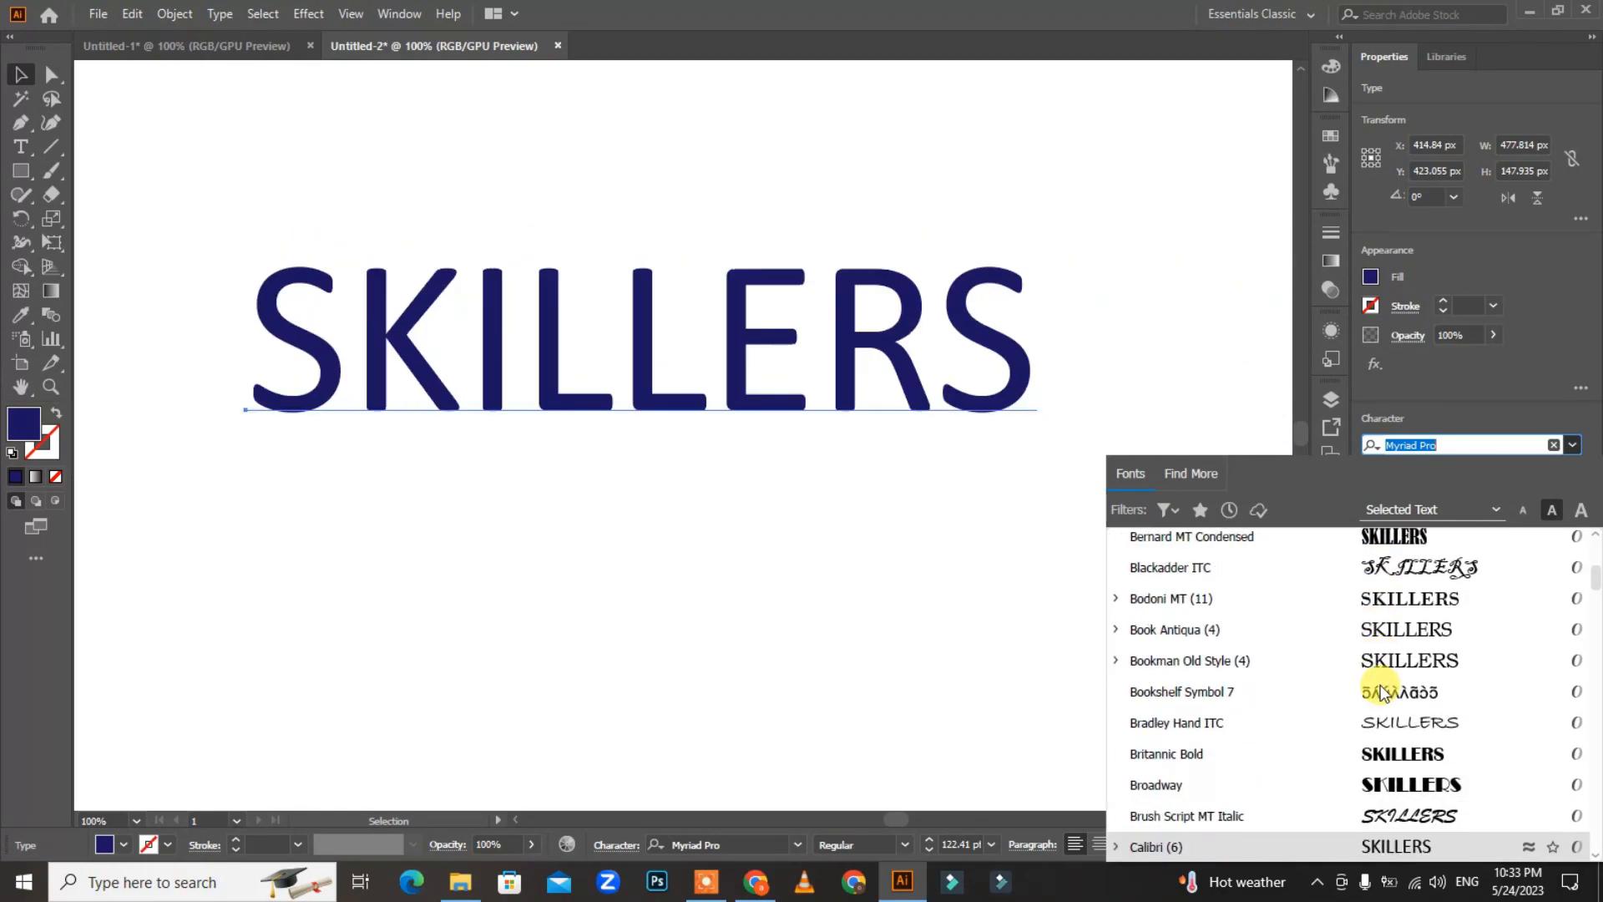
{"action": "scroll", "coordinate": [1381, 793], "scroll_direction": "down", "scroll_amount": 13}
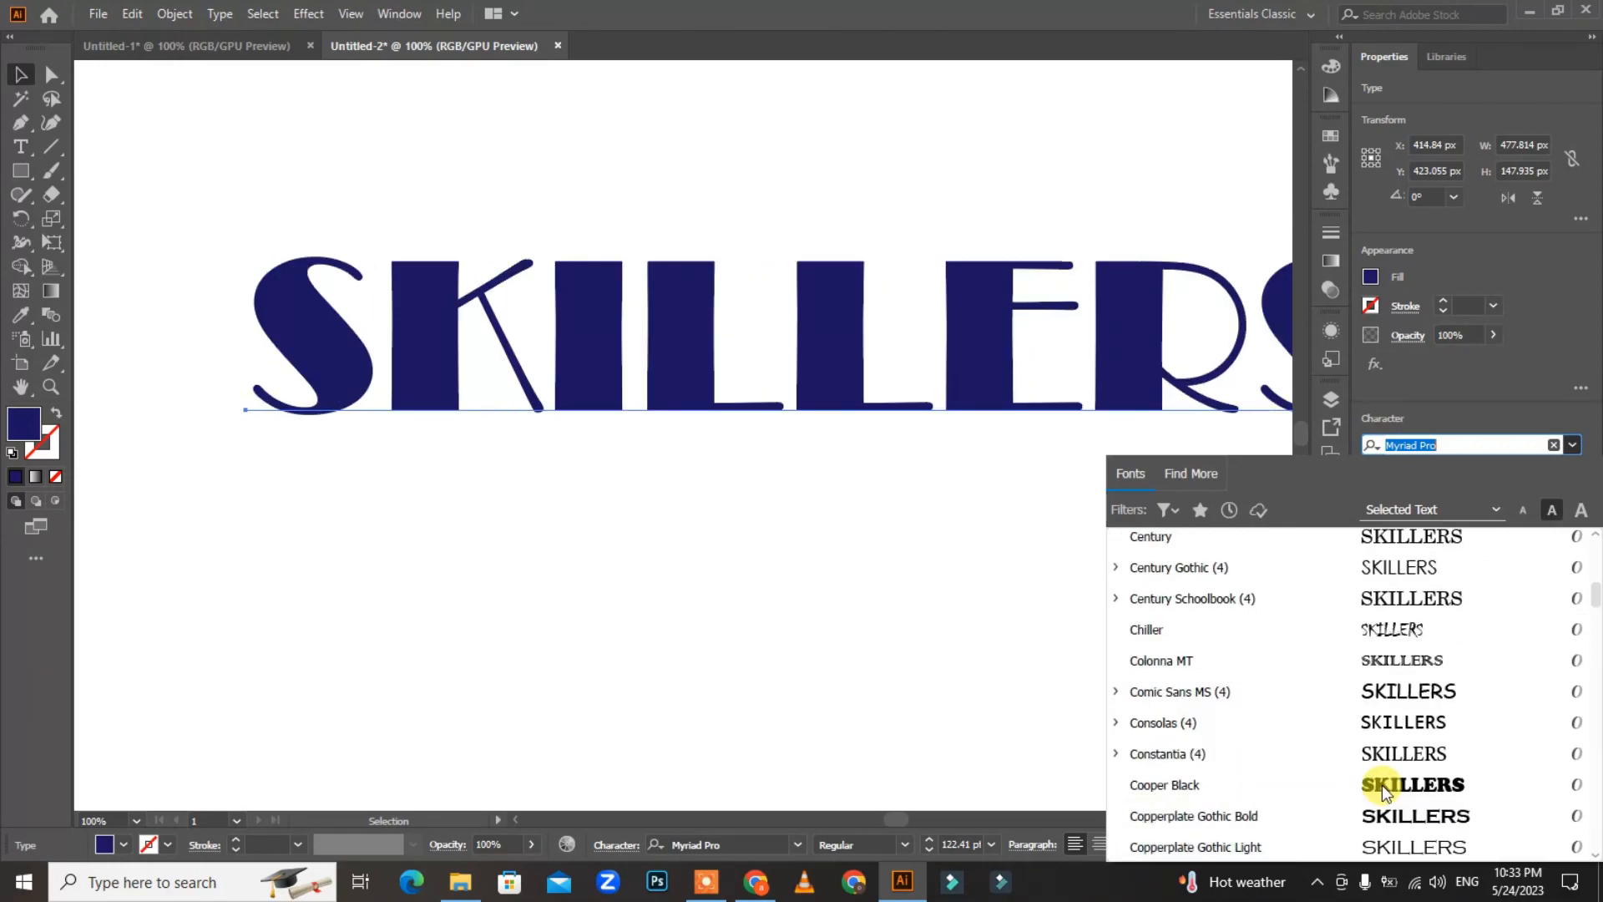
{"action": "scroll", "coordinate": [1383, 785], "scroll_direction": "down", "scroll_amount": 4}
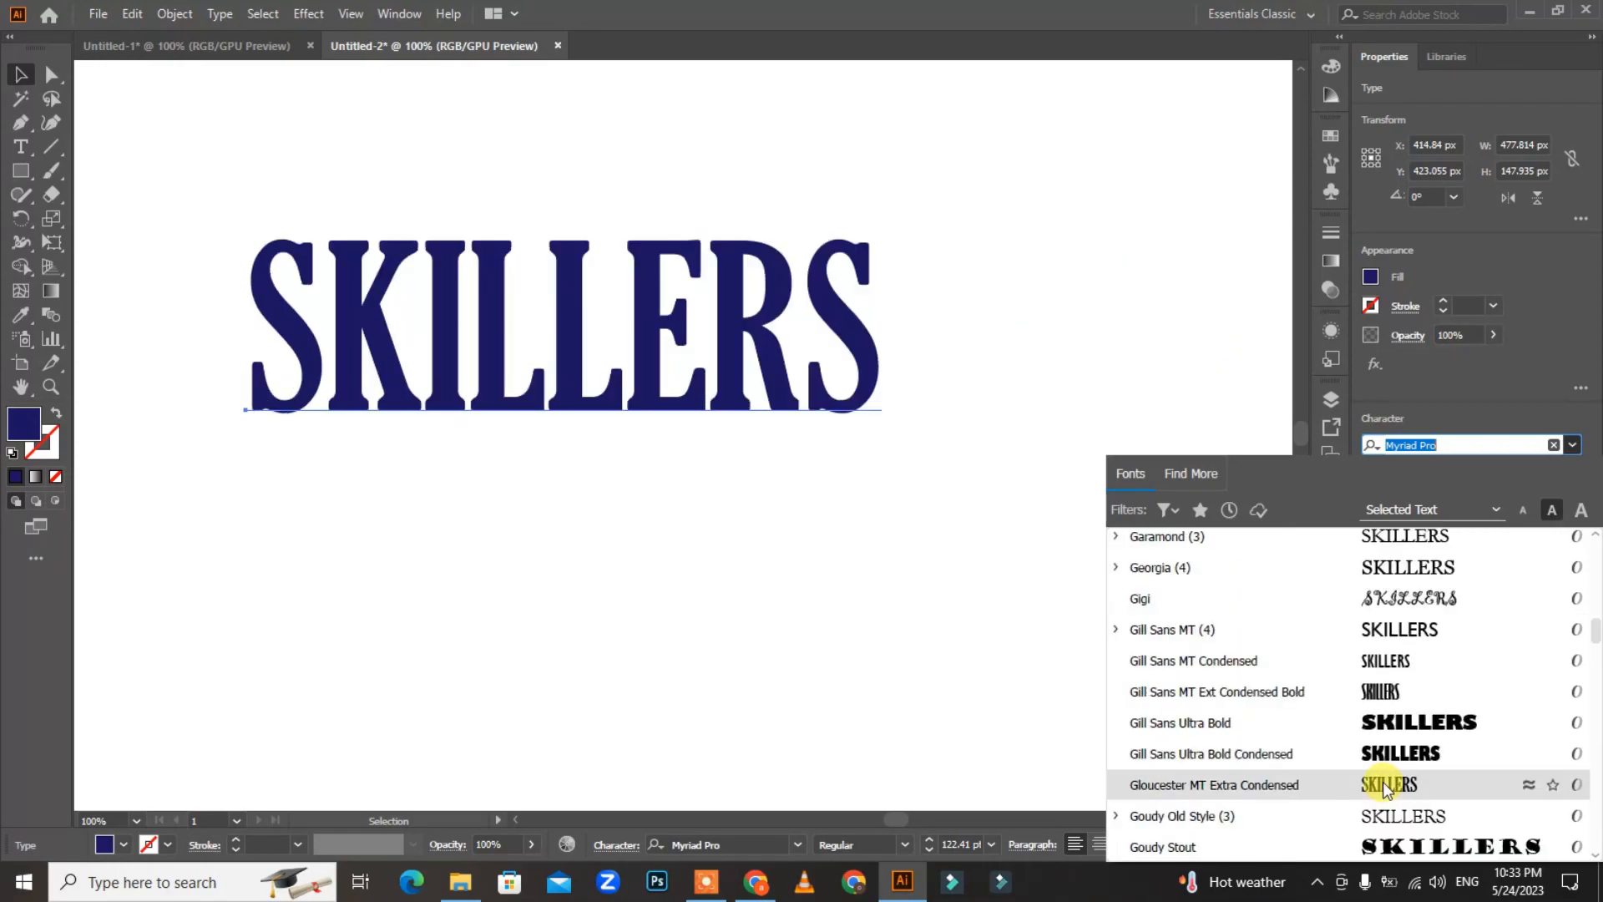
{"action": "scroll", "coordinate": [1383, 785], "scroll_direction": "down", "scroll_amount": 3}
{"action": "scroll", "coordinate": [1383, 781], "scroll_direction": "down", "scroll_amount": 2}
{"action": "scroll", "coordinate": [1383, 782], "scroll_direction": "down", "scroll_amount": 6}
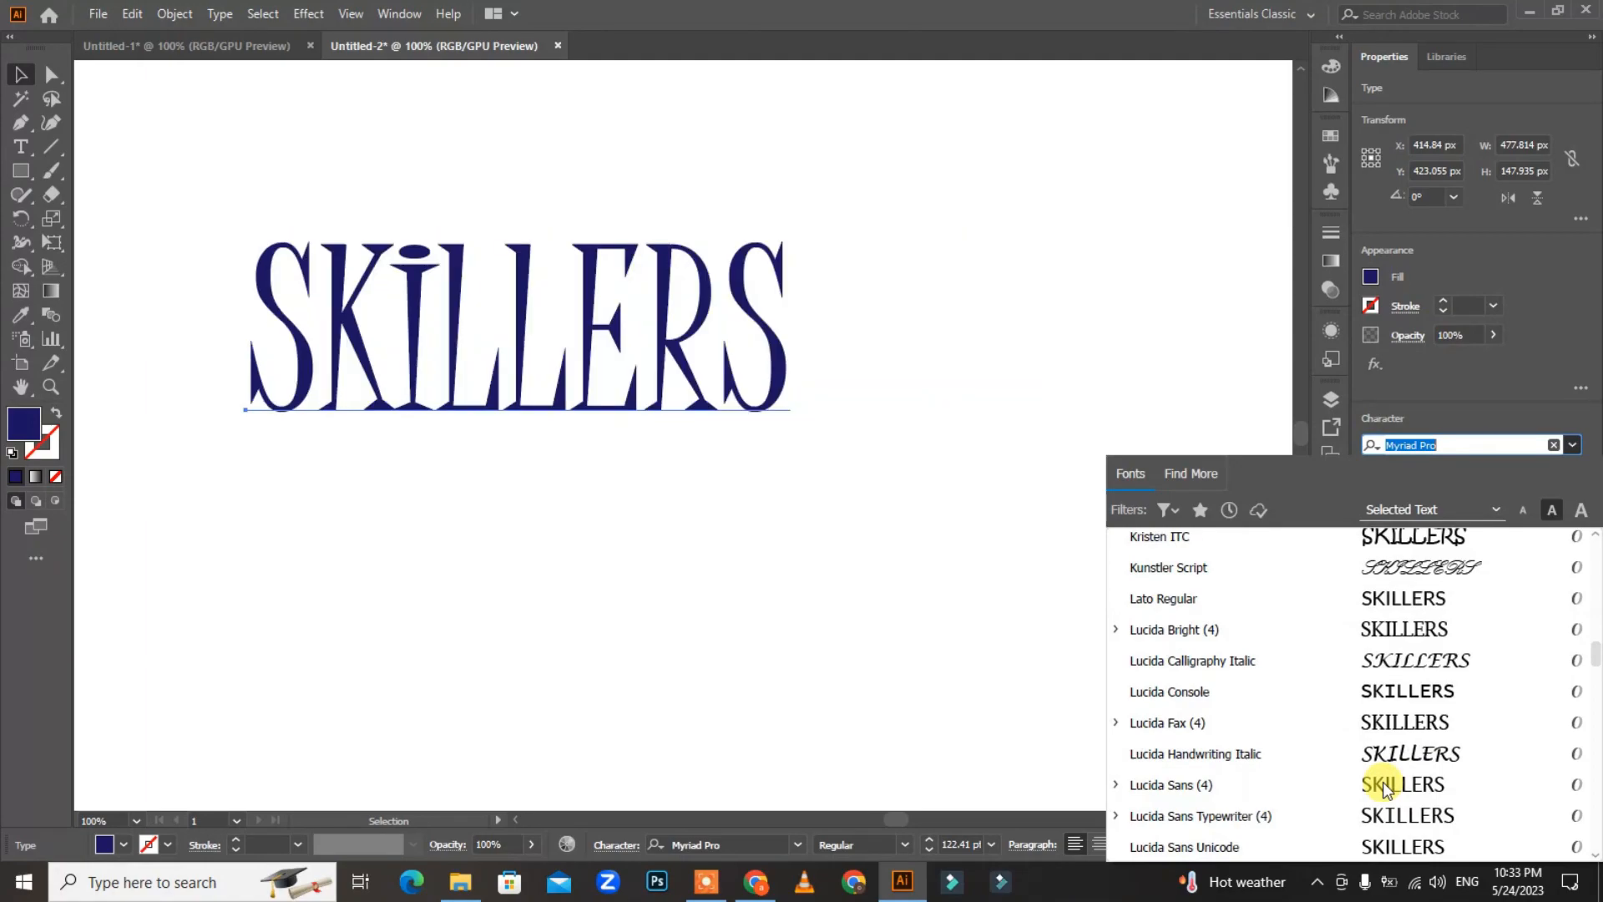
{"action": "scroll", "coordinate": [1385, 786], "scroll_direction": "down", "scroll_amount": 8}
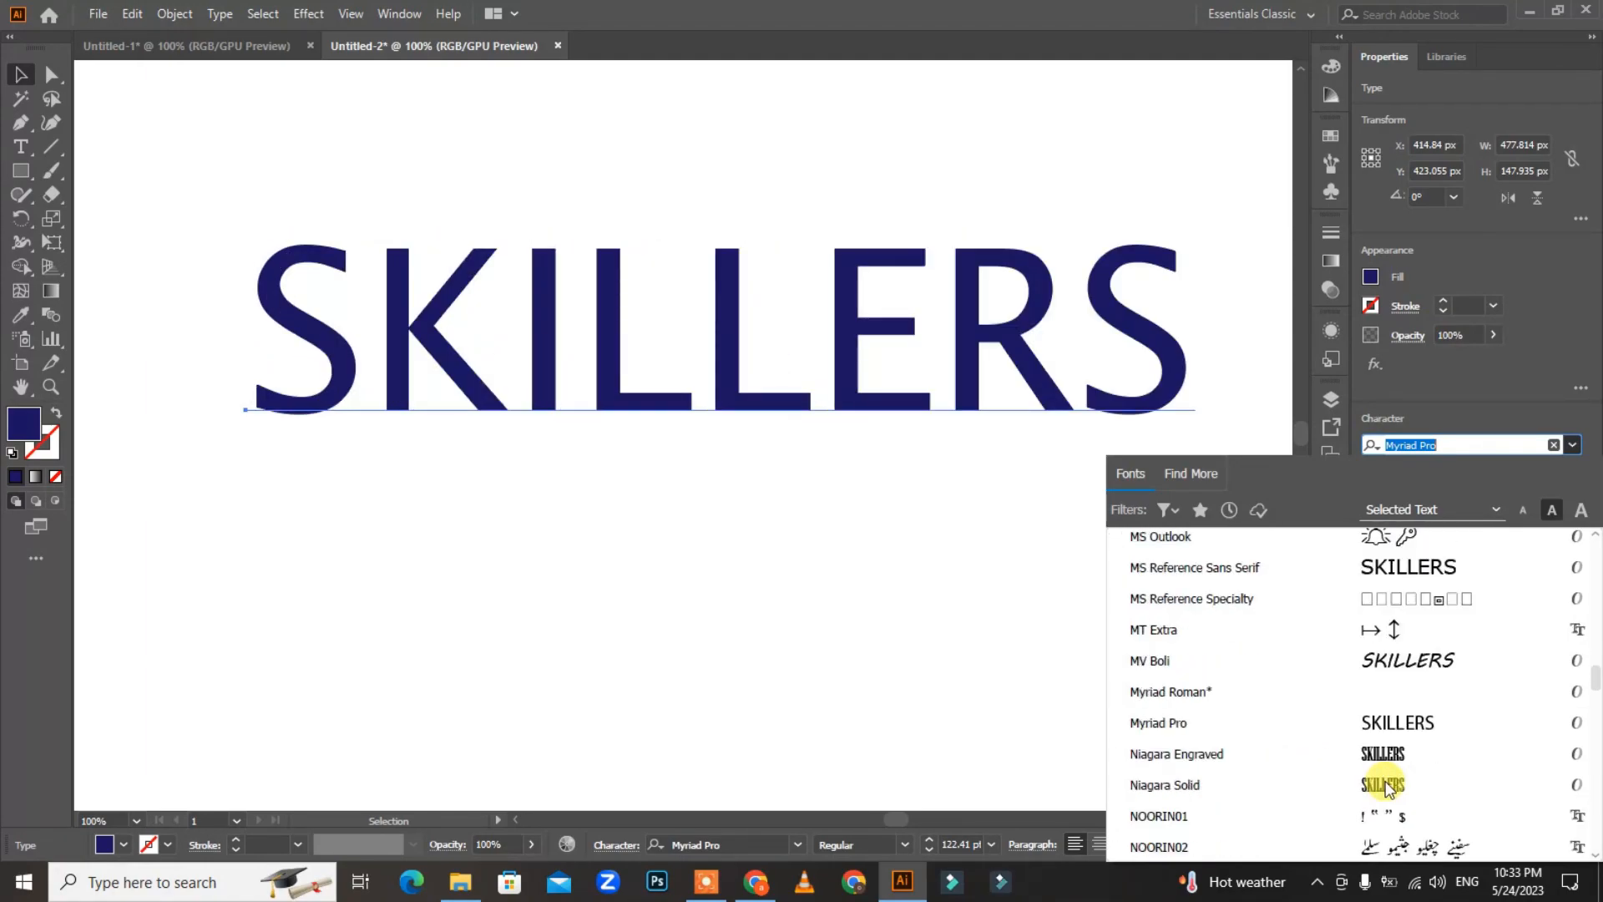
{"action": "scroll", "coordinate": [1385, 785], "scroll_direction": "down", "scroll_amount": 3}
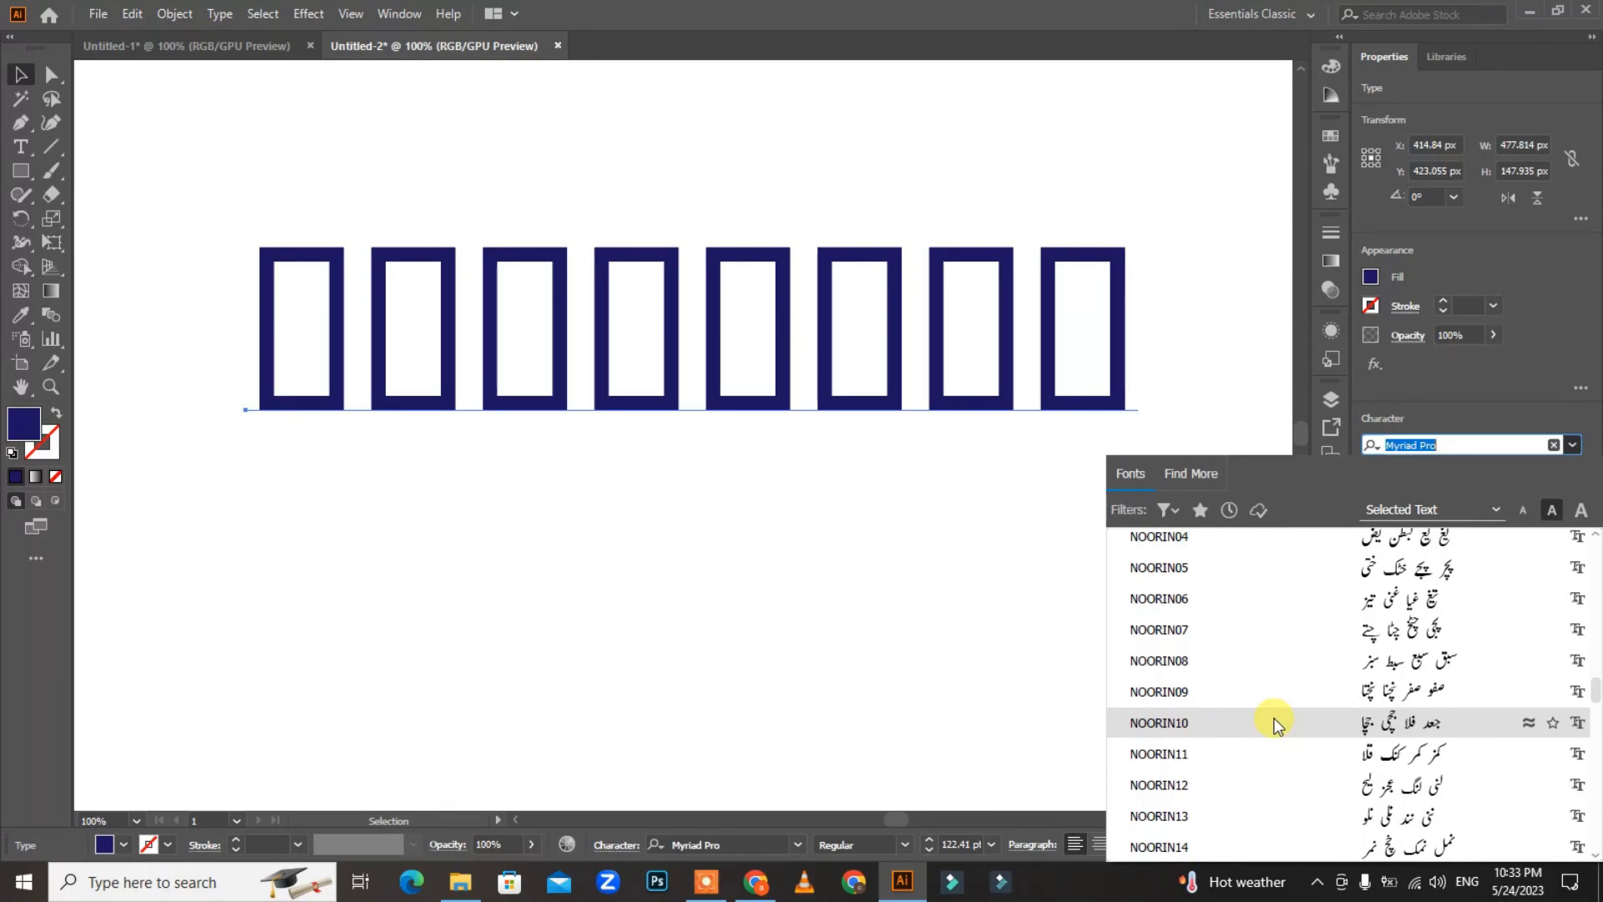
{"action": "scroll", "coordinate": [1275, 723], "scroll_direction": "down", "scroll_amount": 20}
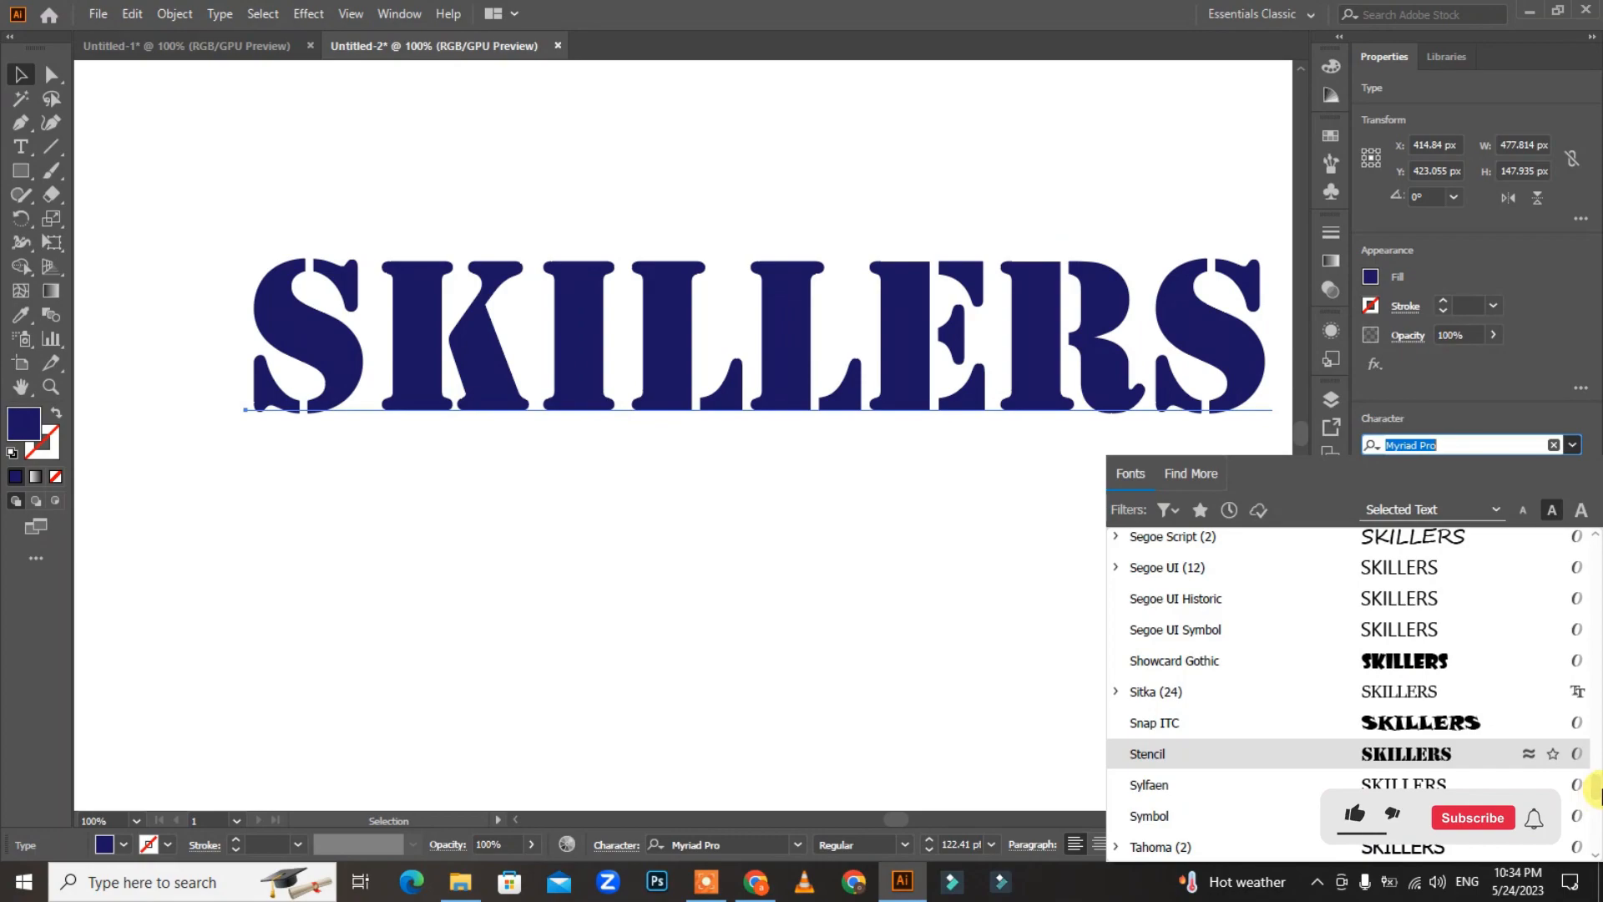
{"action": "scroll", "coordinate": [1586, 685], "scroll_direction": "up", "scroll_amount": 10}
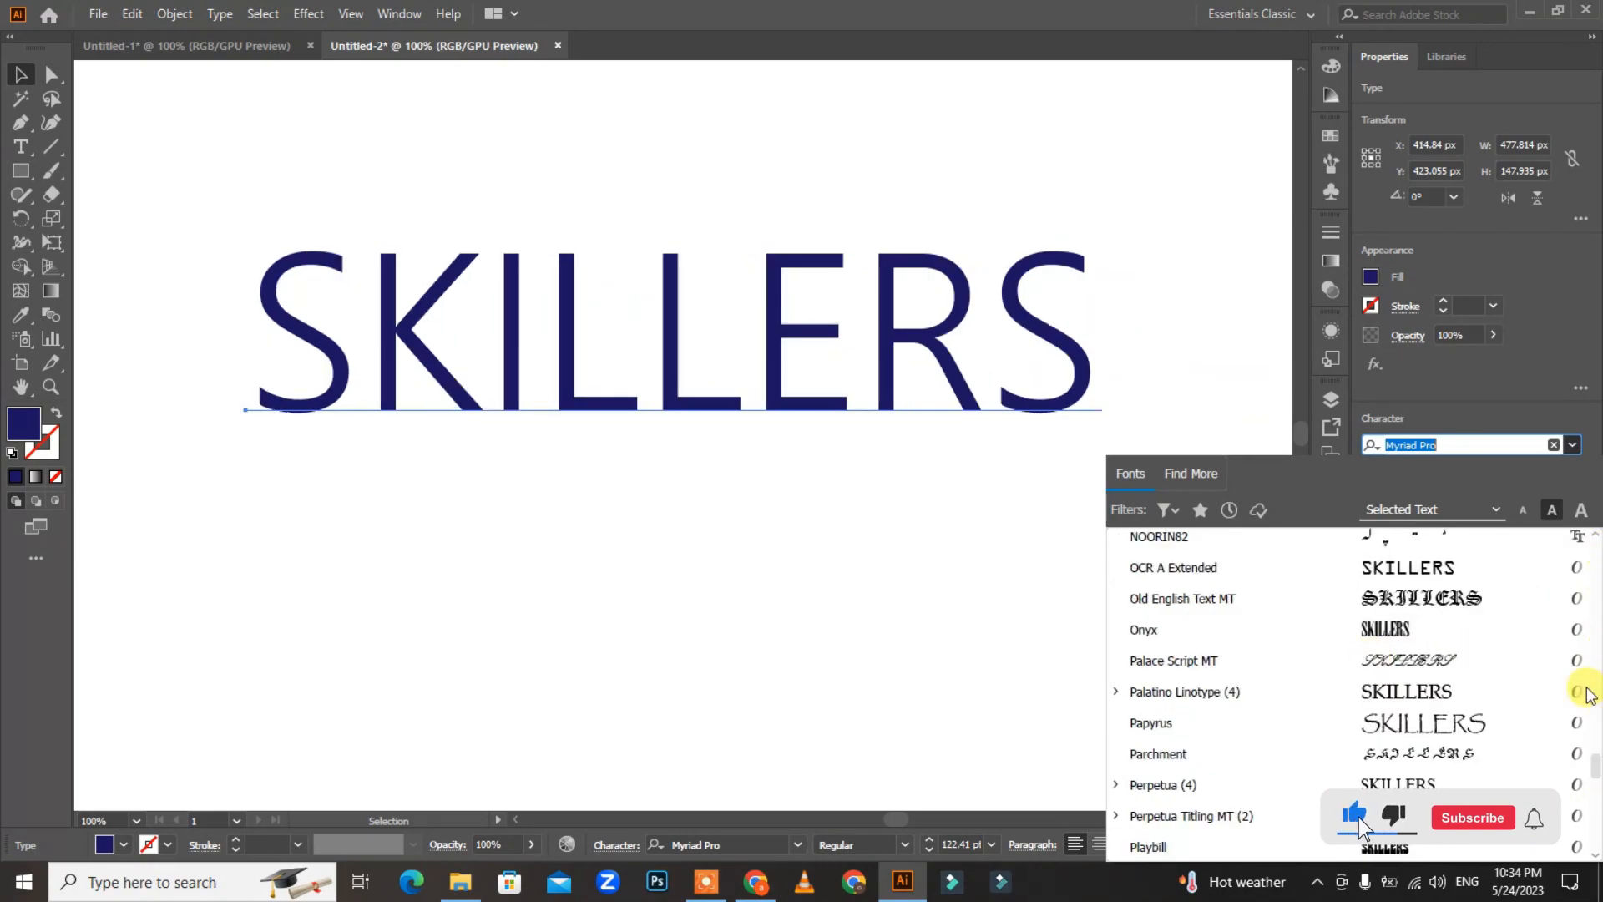
{"action": "scroll", "coordinate": [1590, 785], "scroll_direction": "up", "scroll_amount": 15}
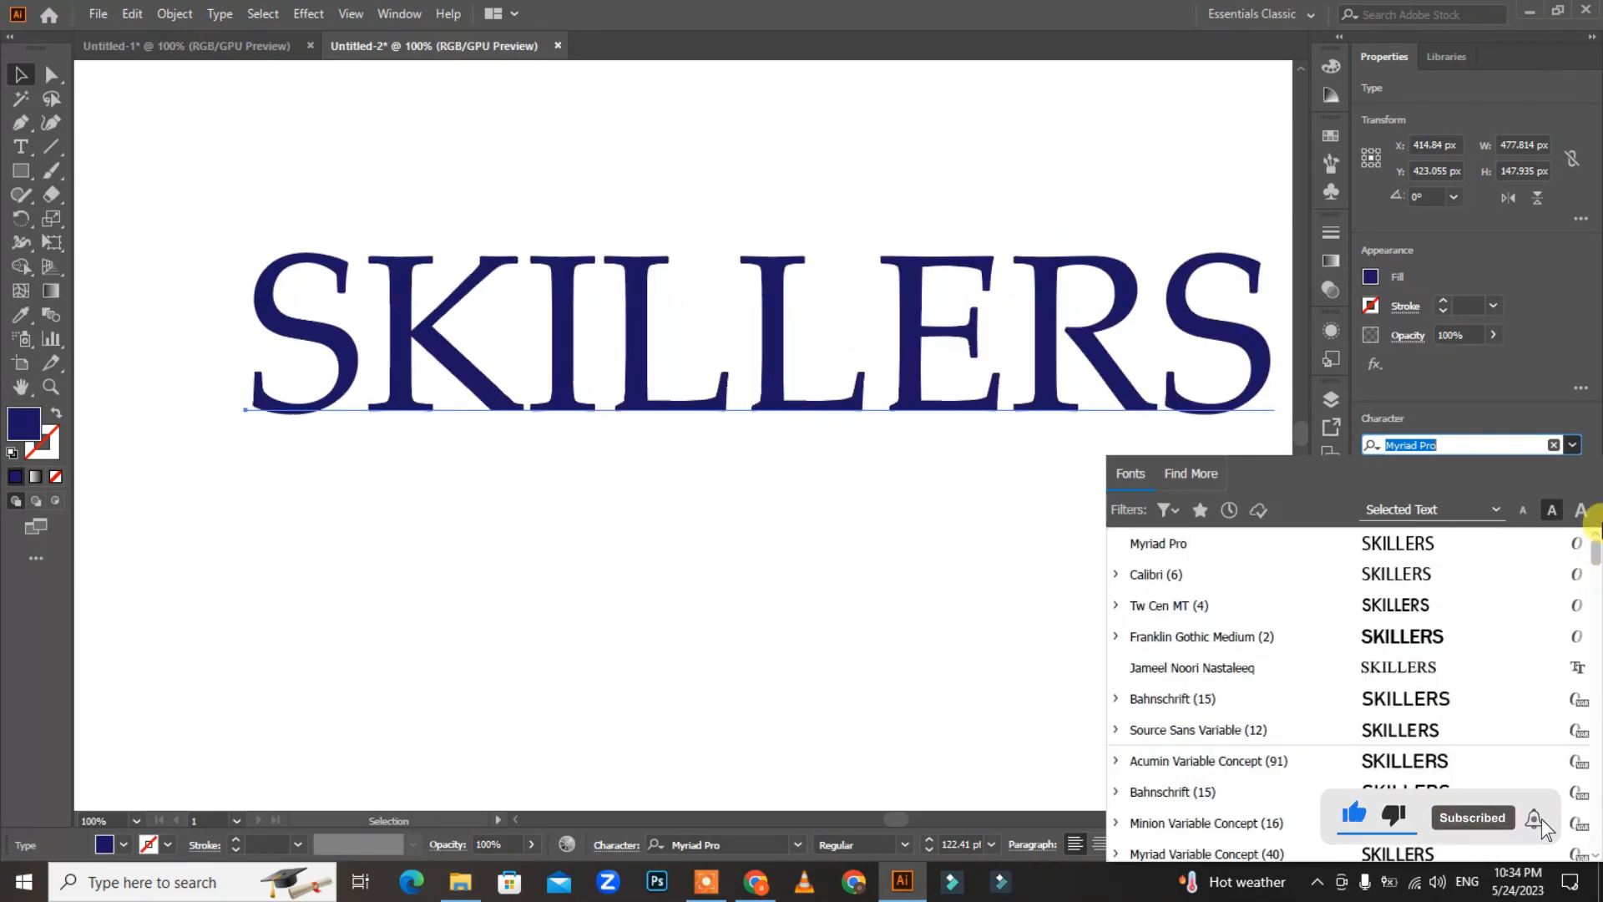
{"action": "left_click", "coordinate": [1421, 648]}
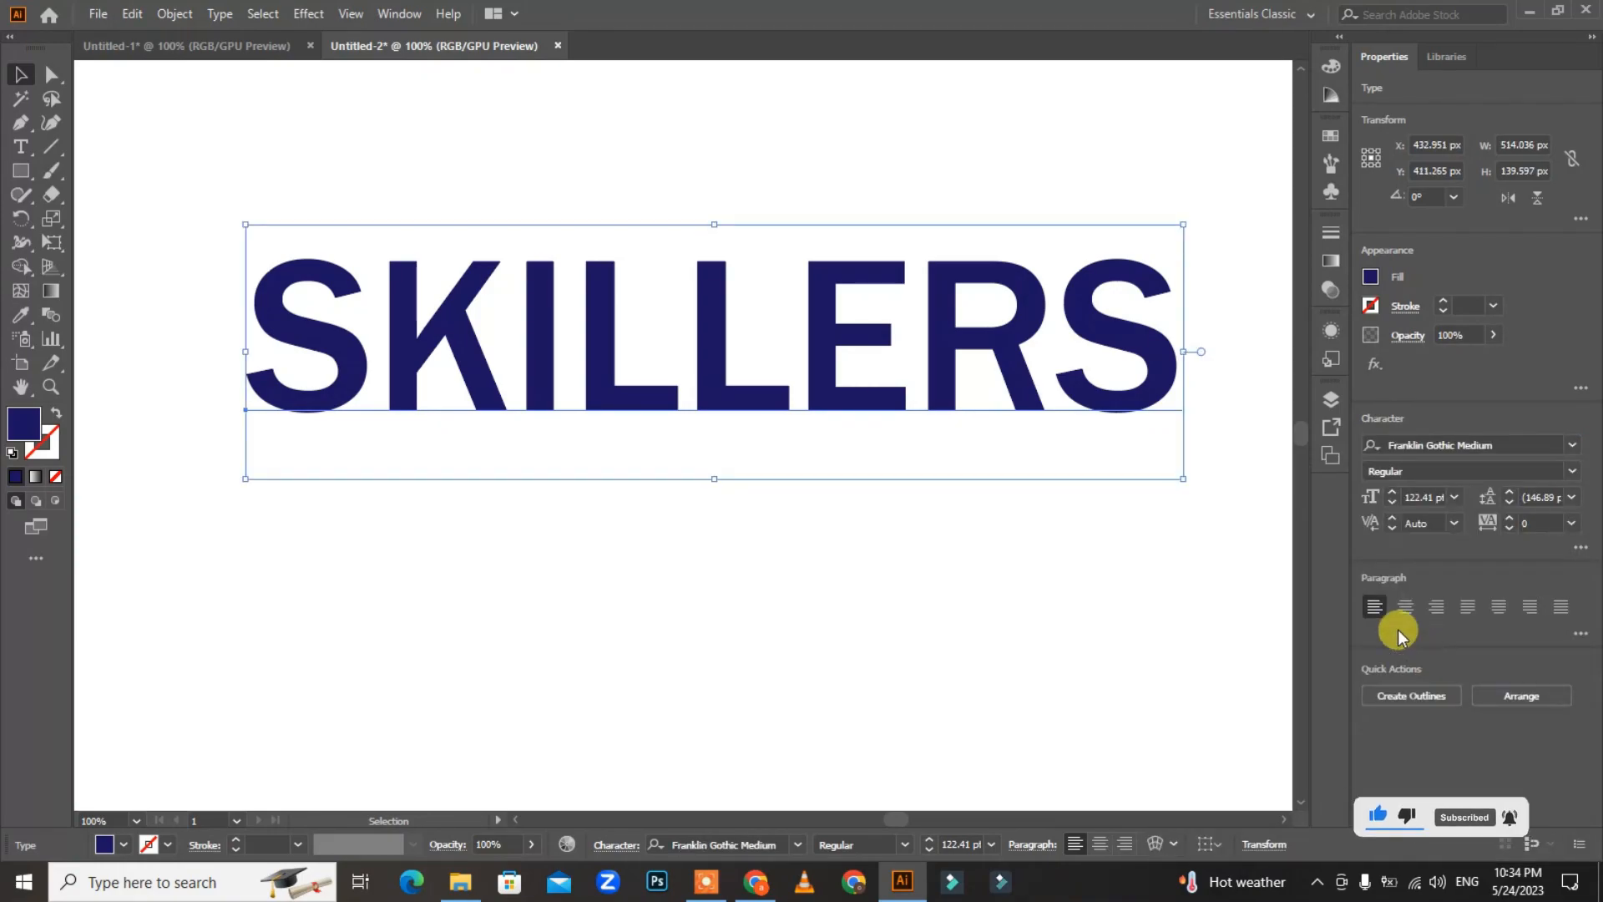
Preview the Italic and Regular styles of Franklin Gothic Medium on the SKILLERS text
{"action": "left_click", "coordinate": [1573, 474]}
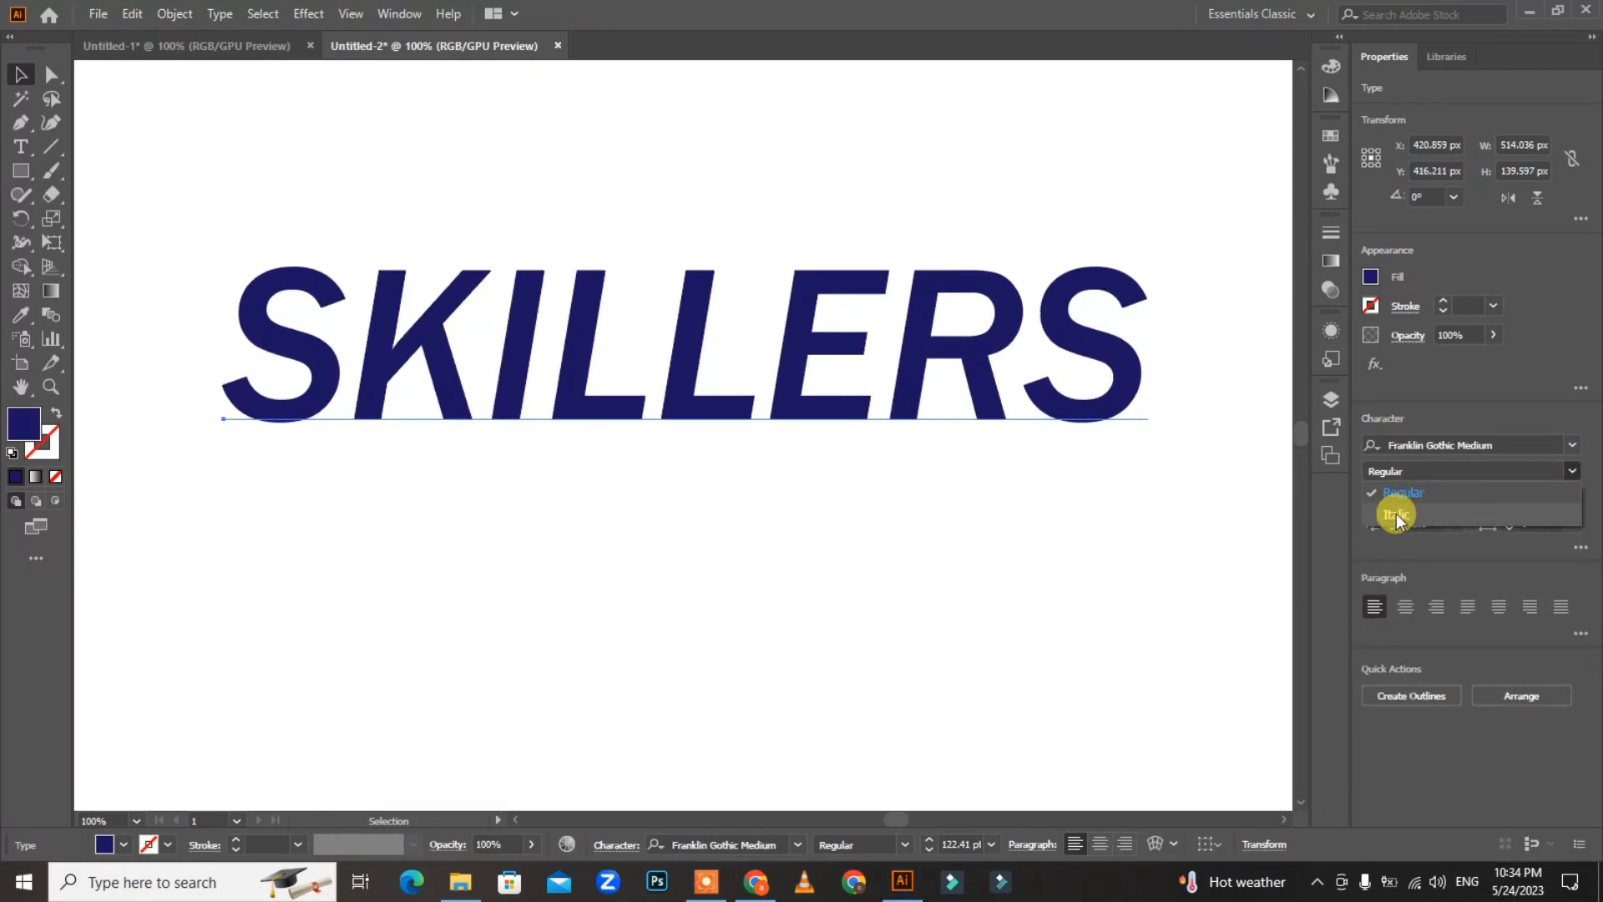
{"action": "left_click", "coordinate": [1324, 573]}
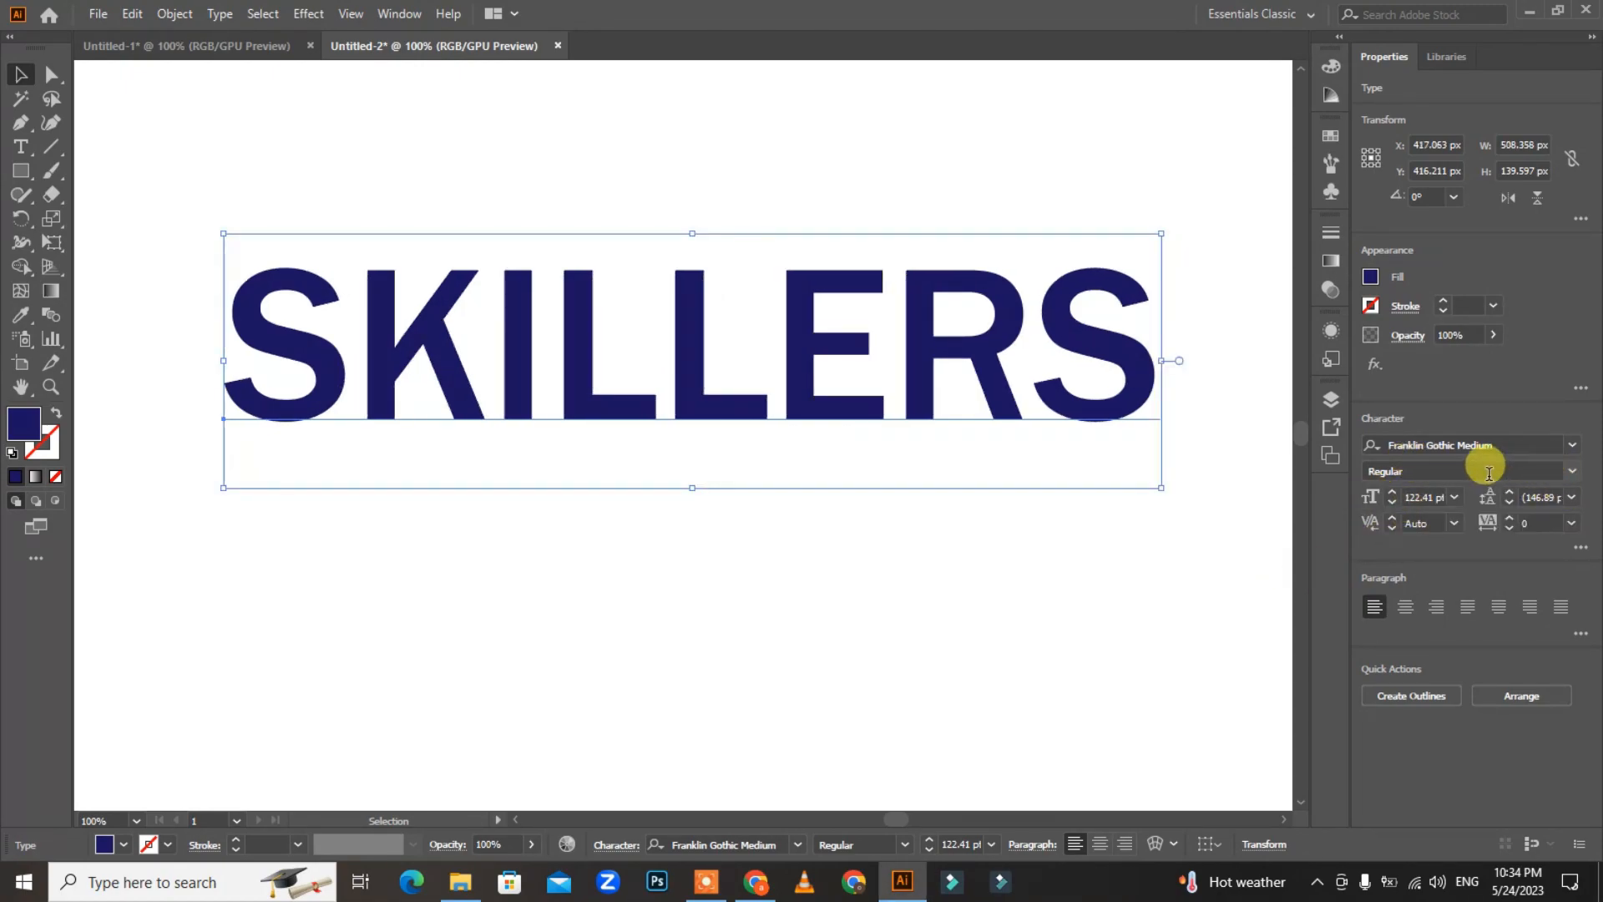
{"action": "left_click", "coordinate": [1571, 470]}
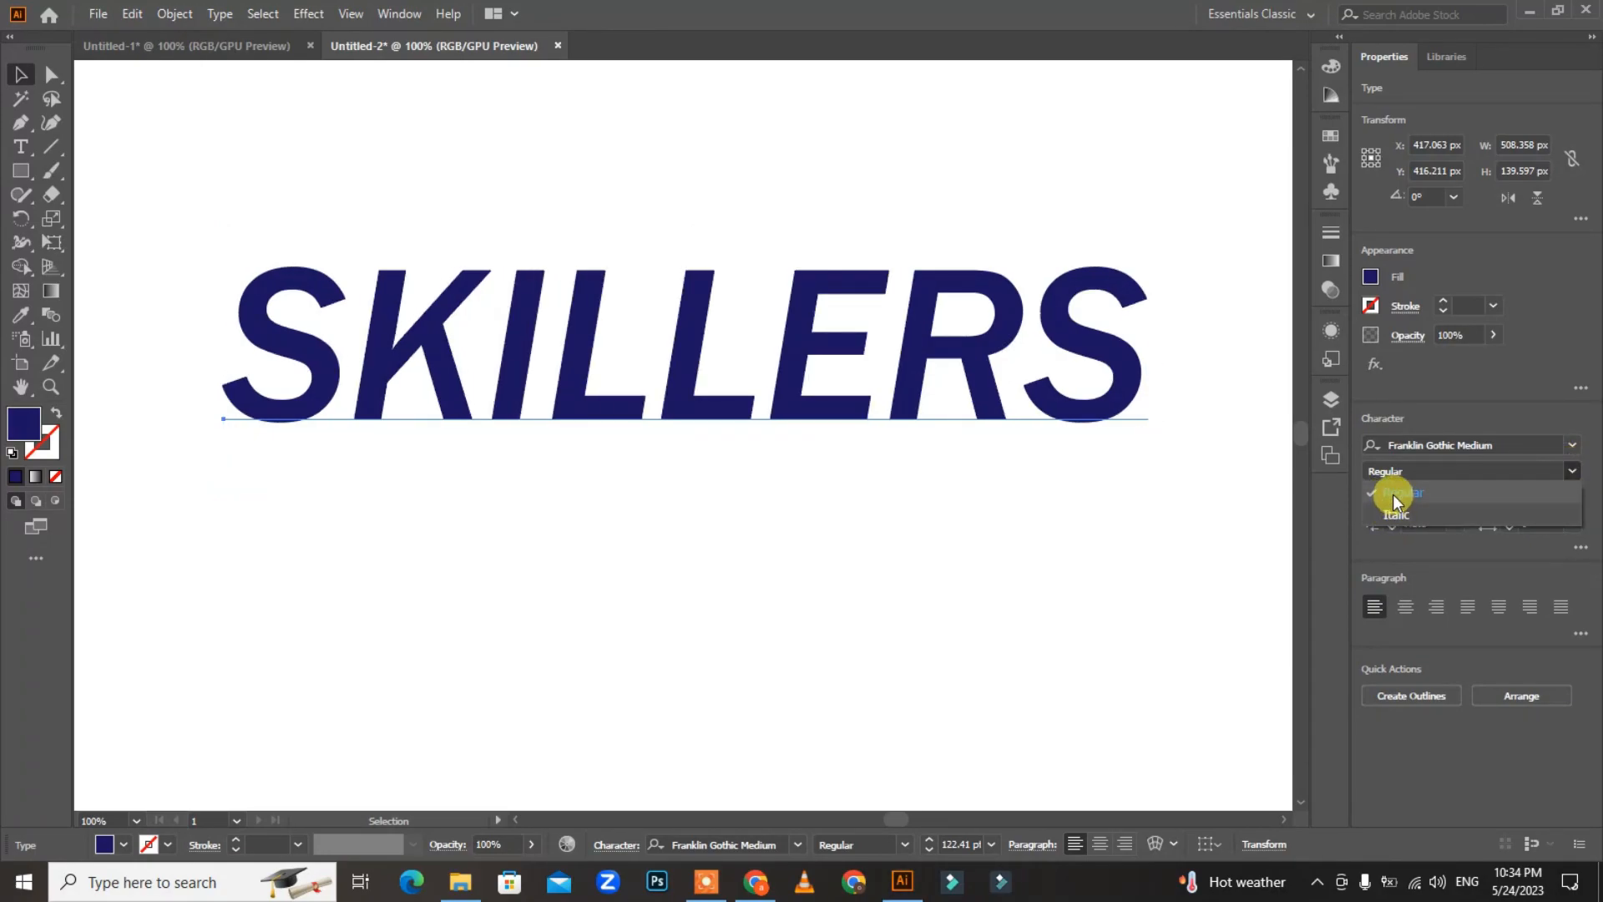
Set the SKILLERS text's font to Bahnschrift with the Bold style
{"action": "left_click", "coordinate": [1569, 448]}
{"action": "left_click", "coordinate": [1570, 445]}
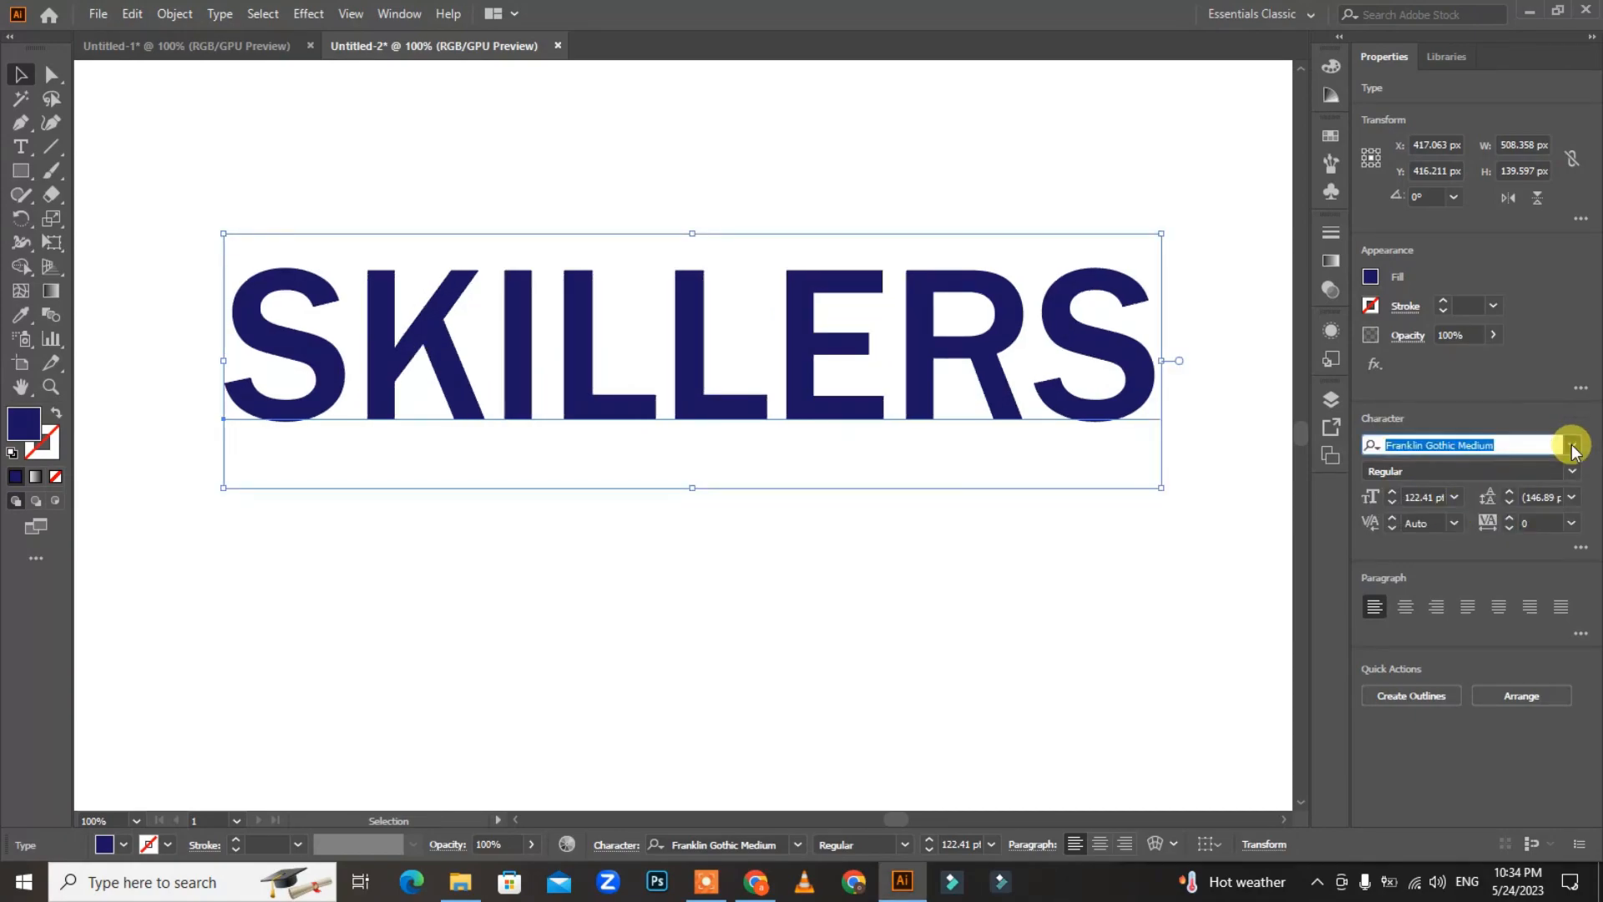
{"action": "left_click", "coordinate": [1377, 701]}
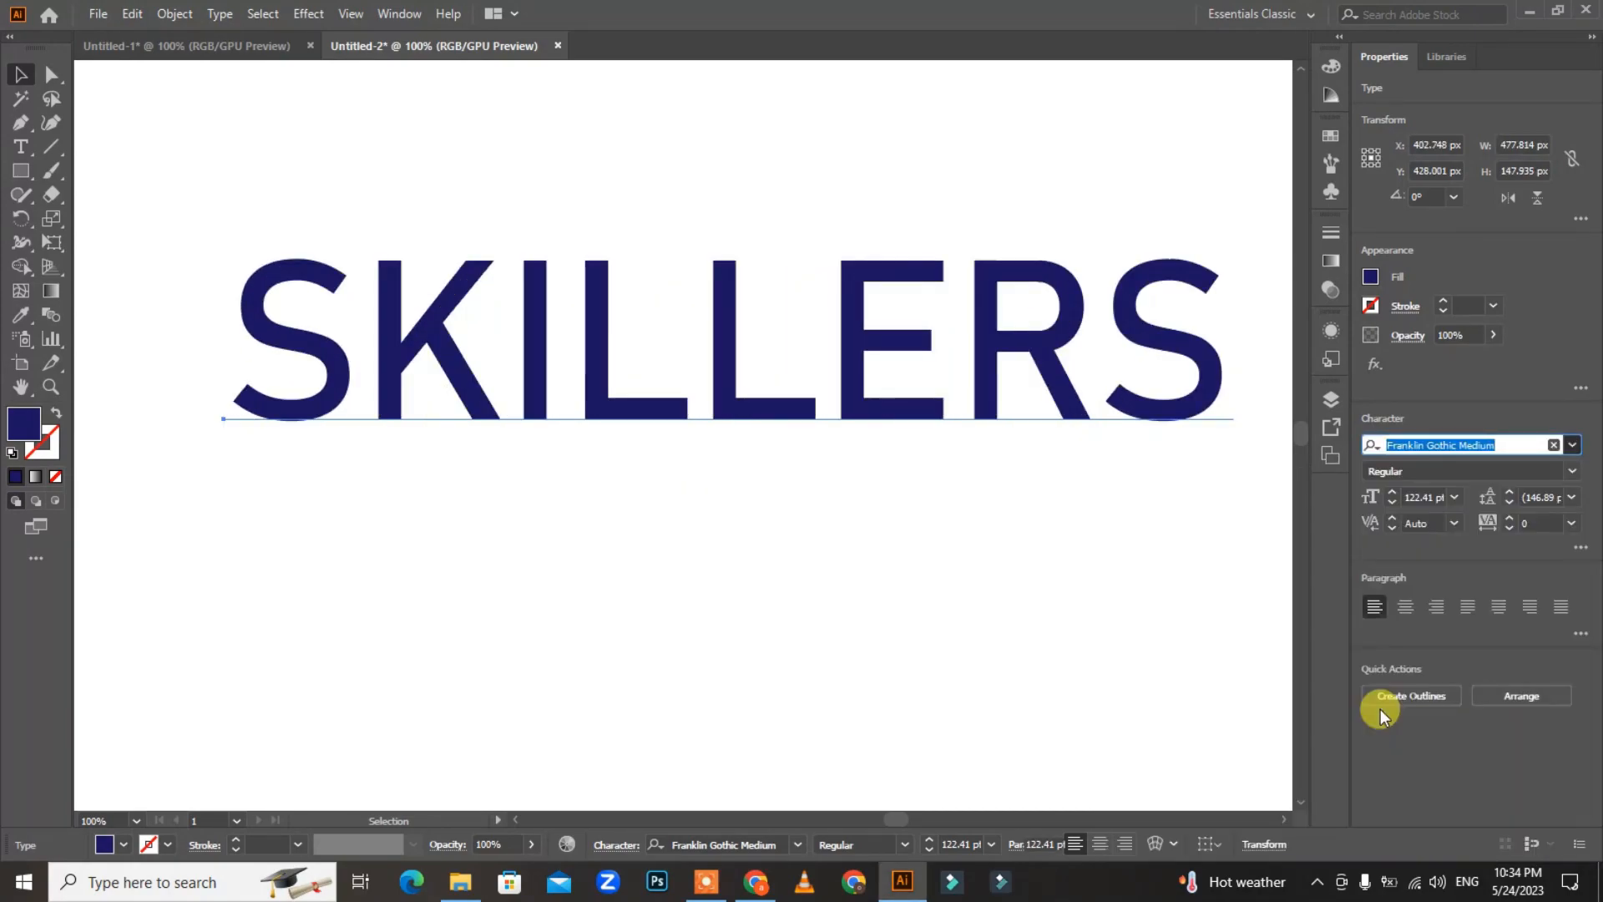
{"action": "left_click", "coordinate": [1545, 472]}
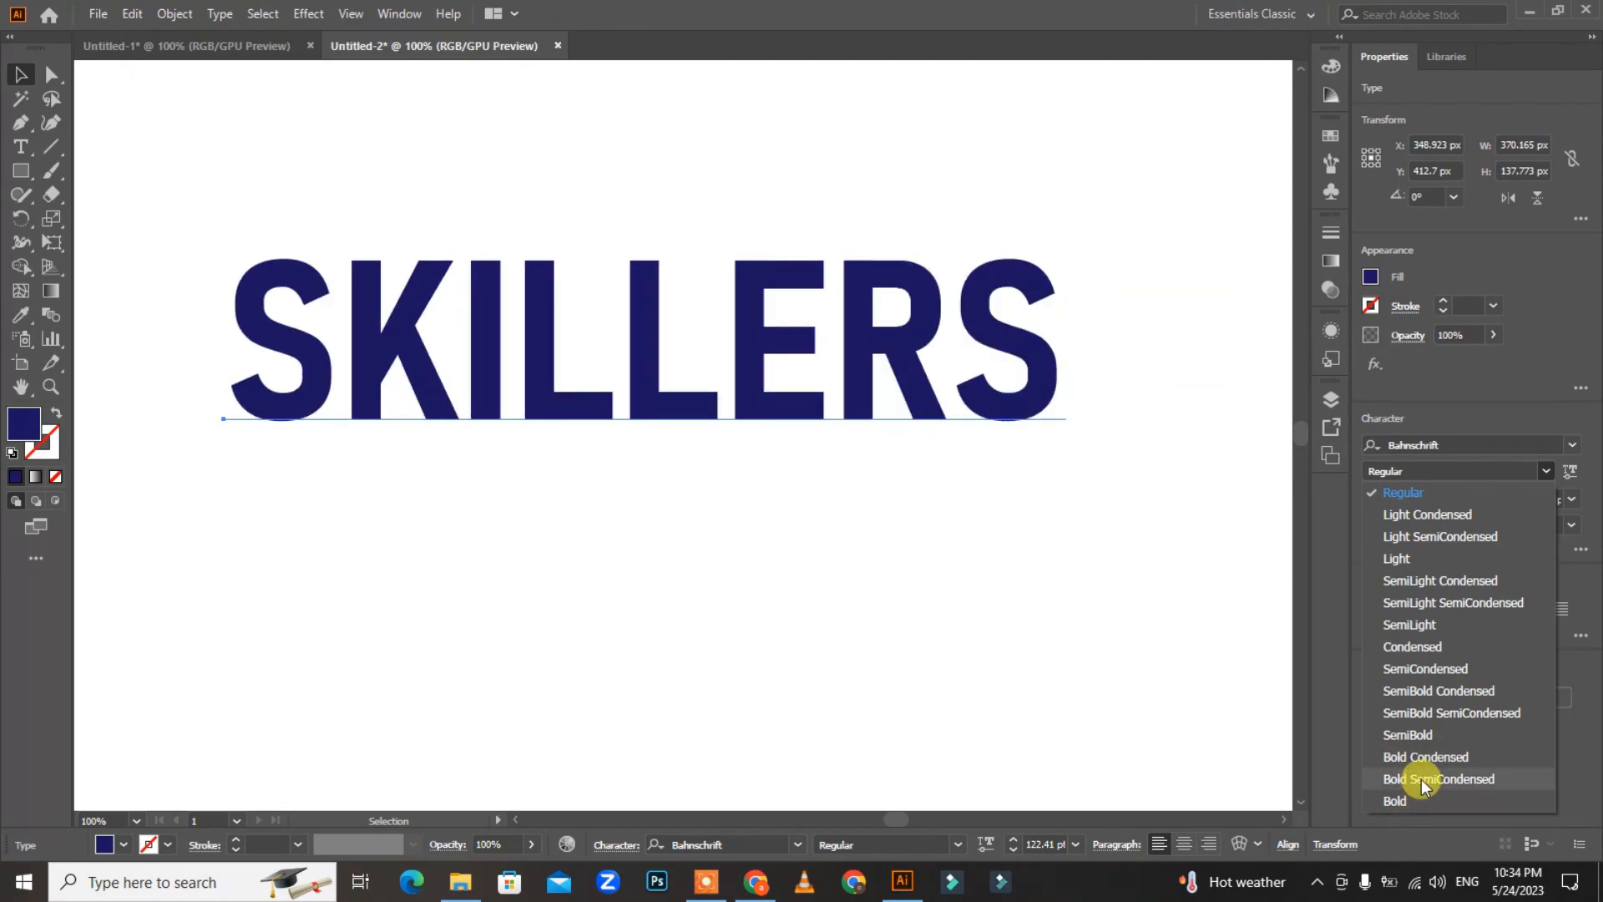
{"action": "left_click", "coordinate": [1404, 799]}
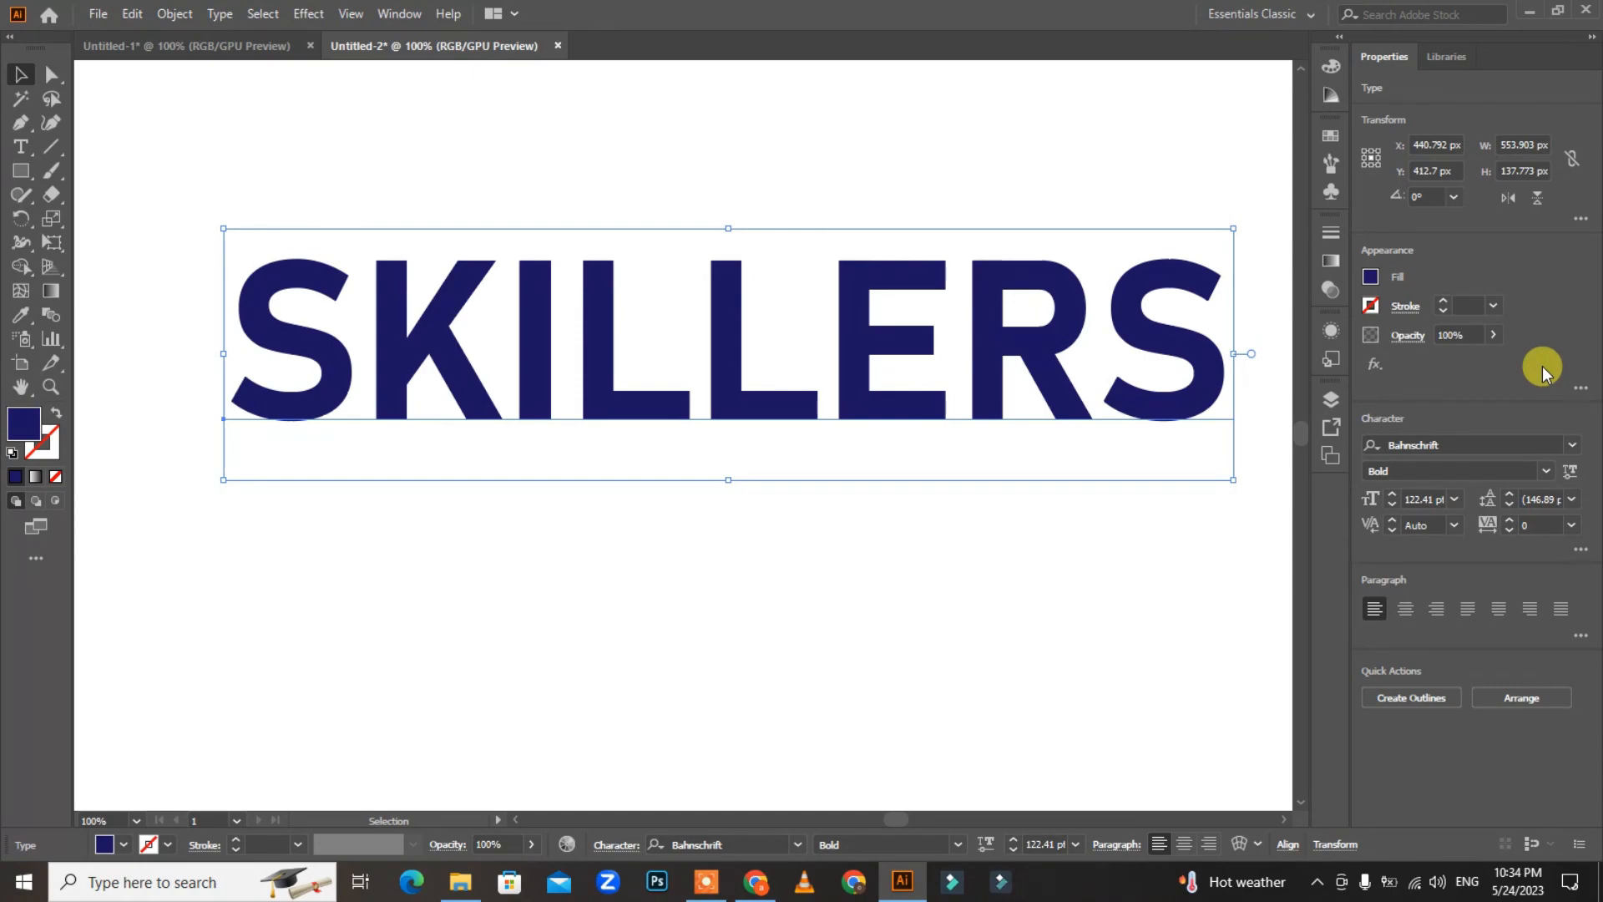
Raise the SKILLERS text's font size to 148 pt and scale the text down to about 134 pt
{"action": "left_click", "coordinate": [1393, 496]}
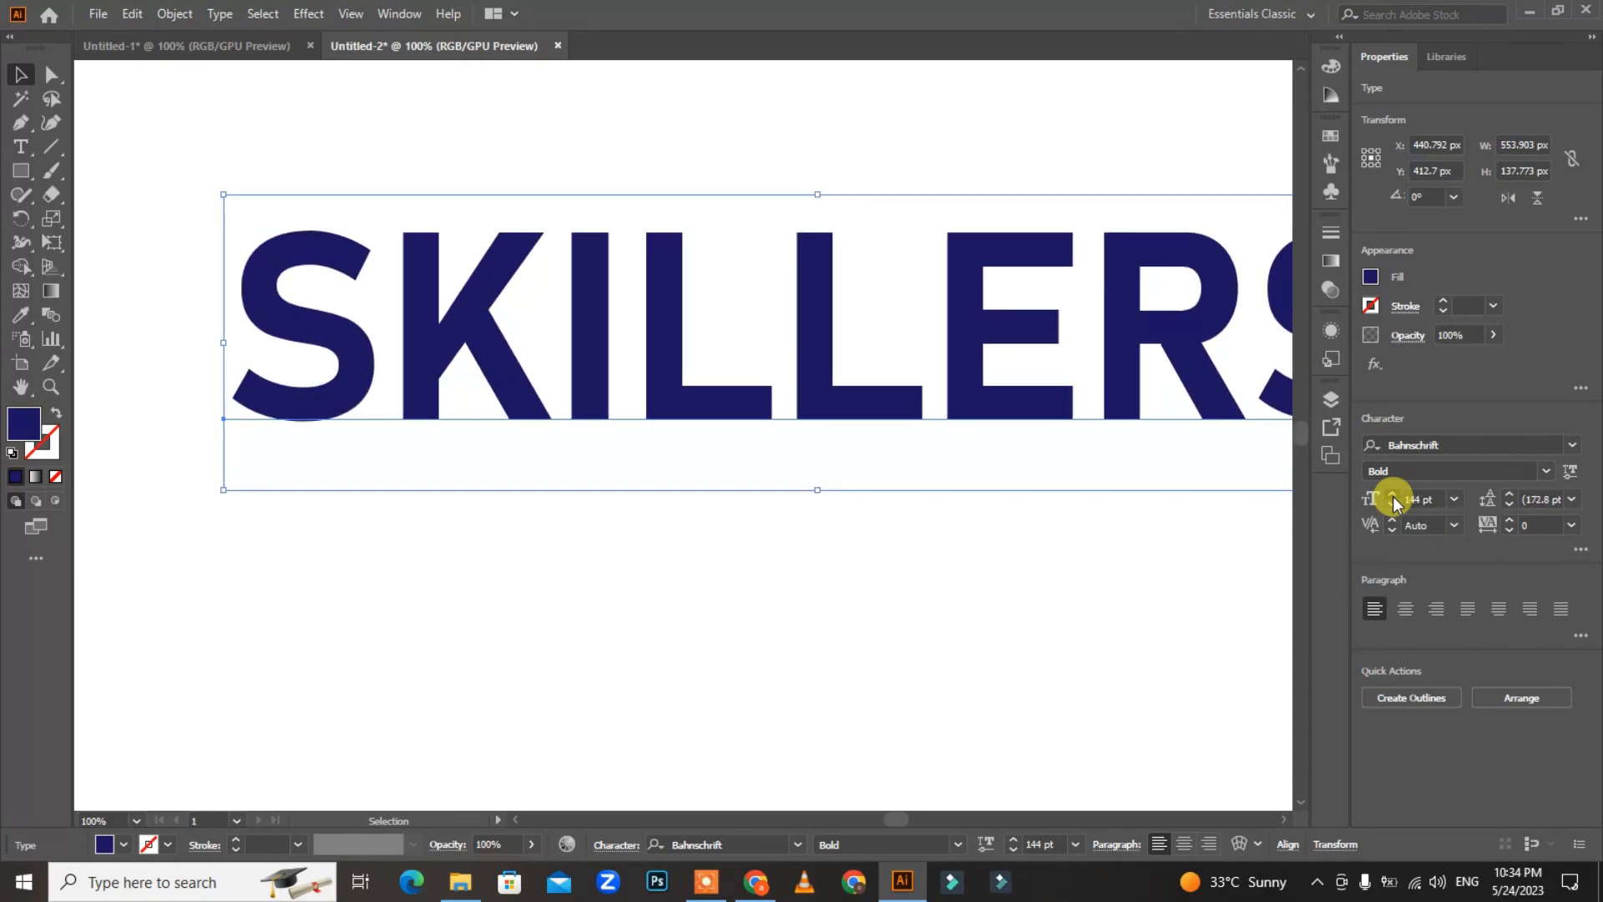
{"action": "left_click", "coordinate": [1393, 498]}
{"action": "key", "text": "ctrl+minus"}
{"action": "key", "text": "ctrl+minus"}
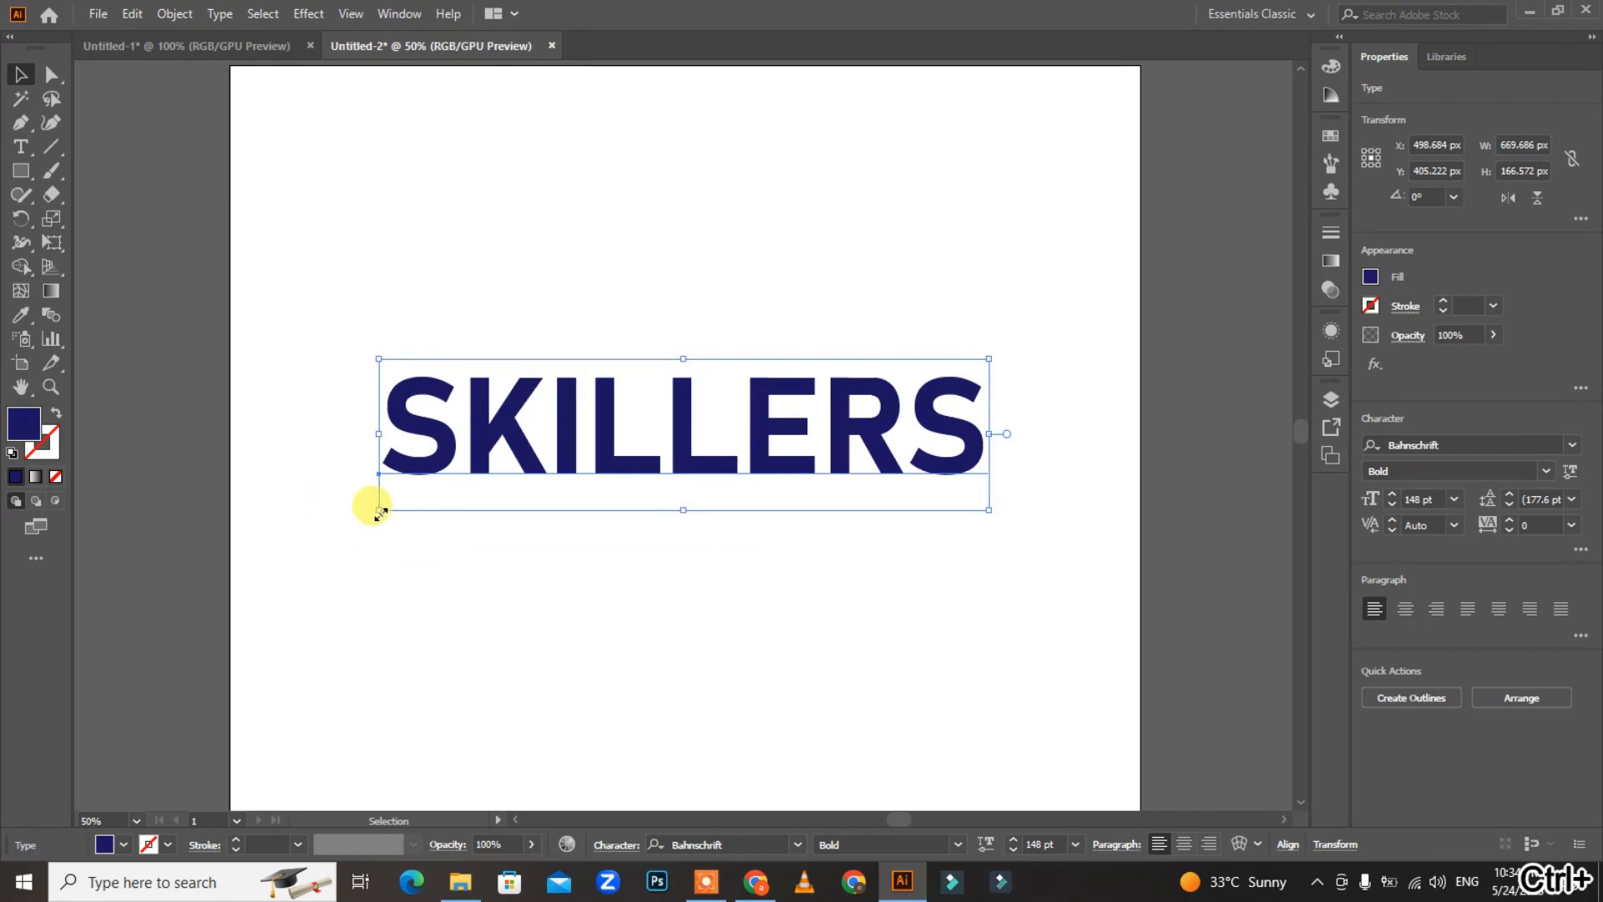
{"action": "left_click_drag", "start_coordinate": [380, 511], "coordinate": [430, 618]}
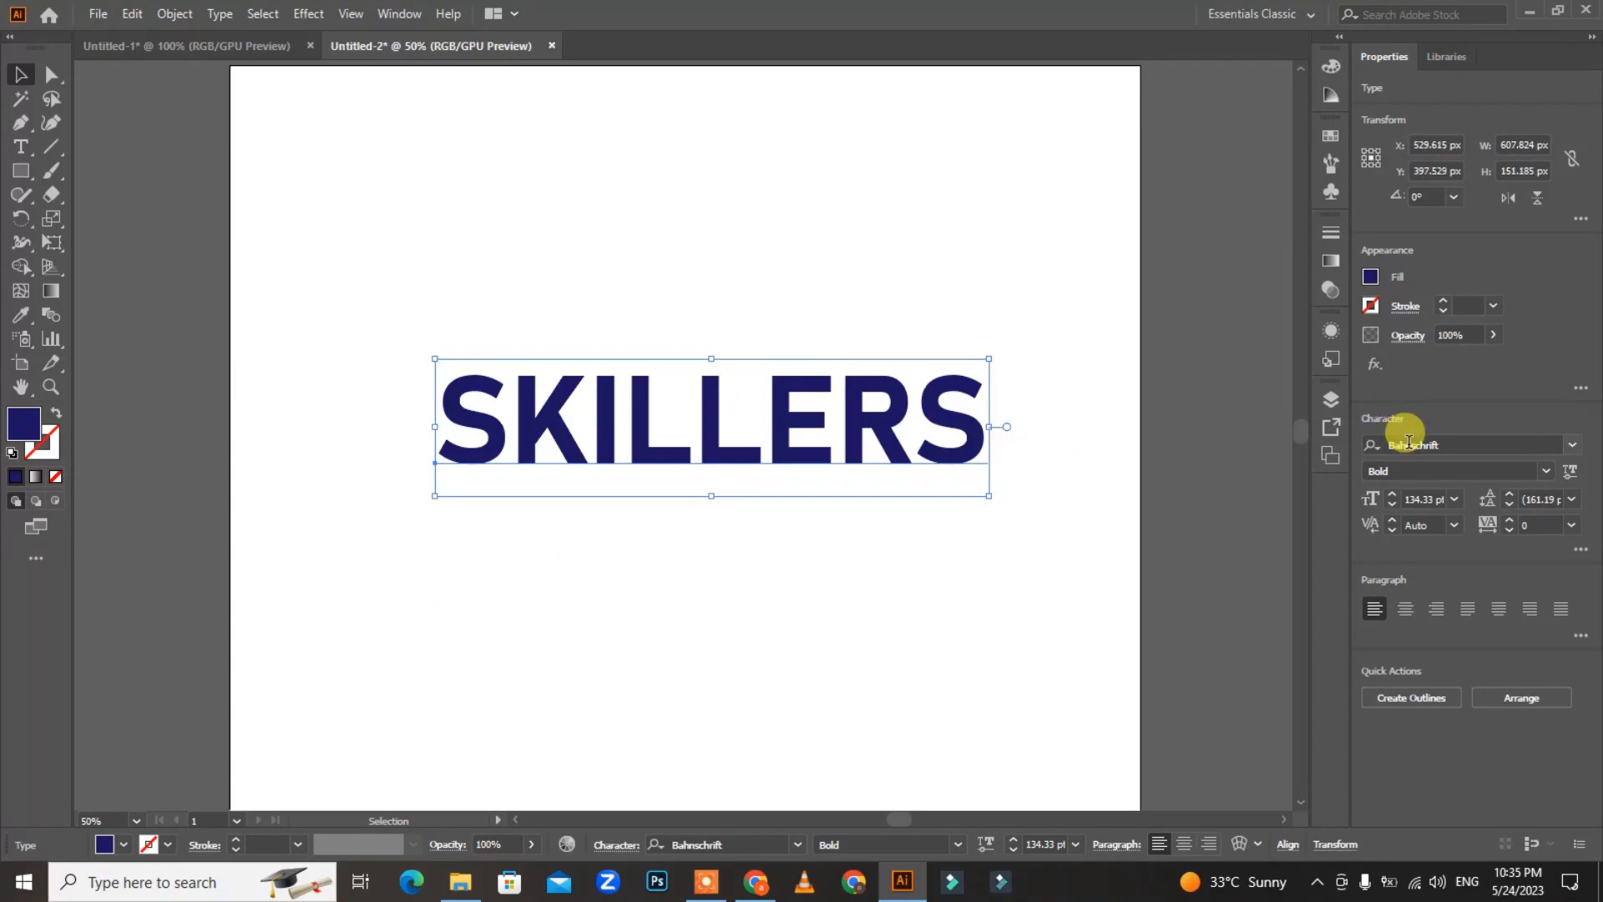
Set the SKILLERS text's font size to 141 pt and move the text higher on the artboard
{"action": "left_click", "coordinate": [1392, 494]}
{"action": "left_click", "coordinate": [1392, 495]}
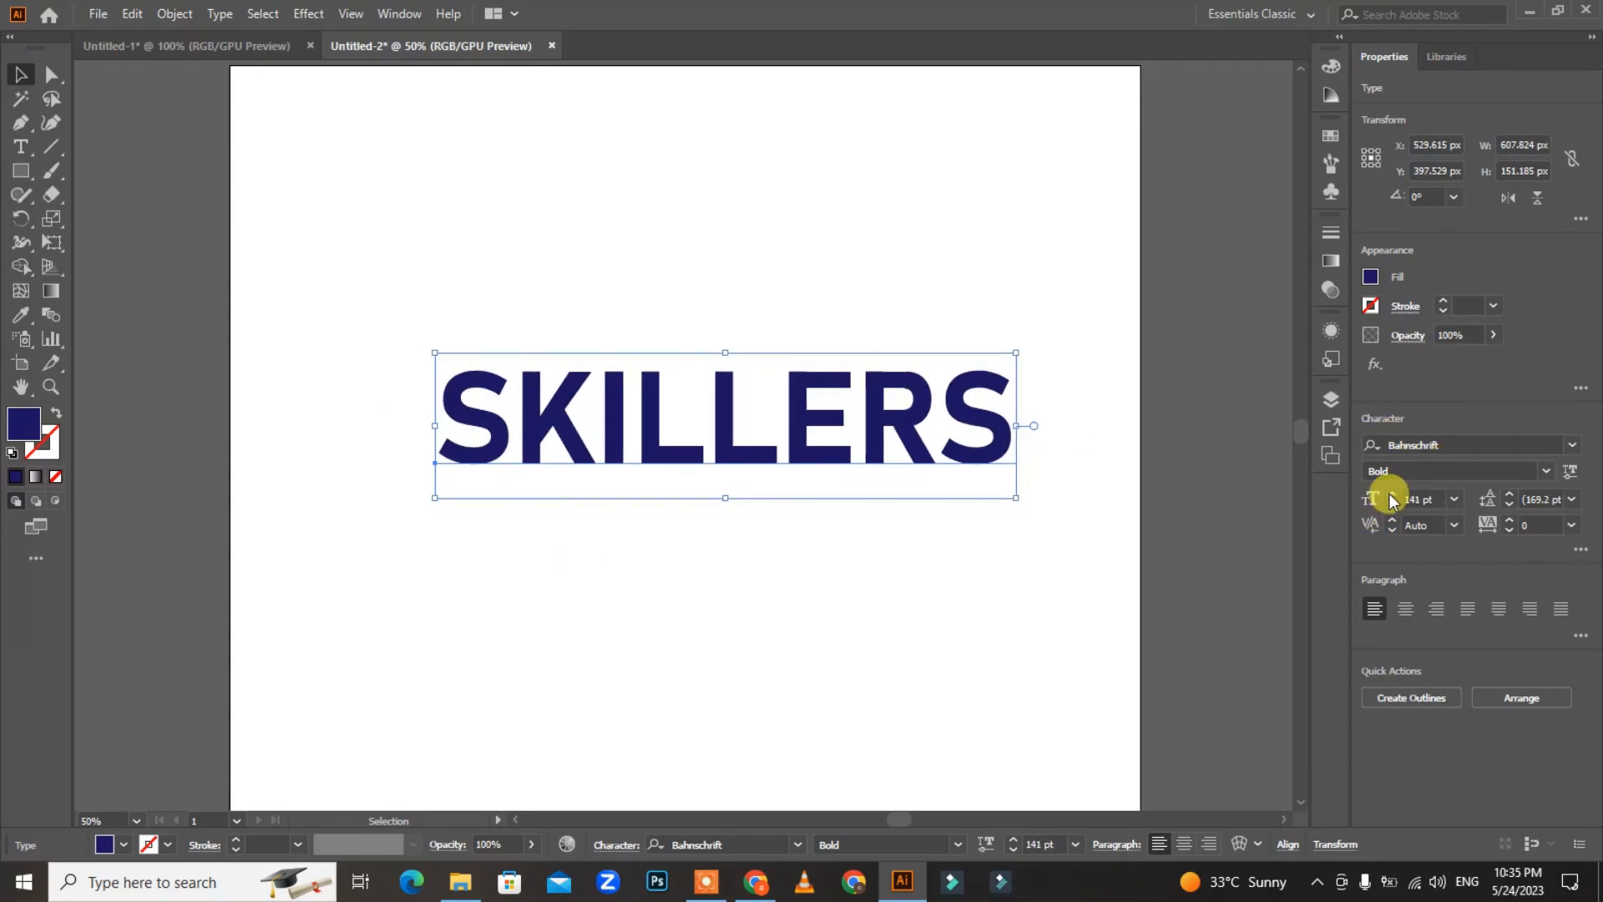
{"action": "left_click_drag", "start_coordinate": [798, 433], "coordinate": [773, 321]}
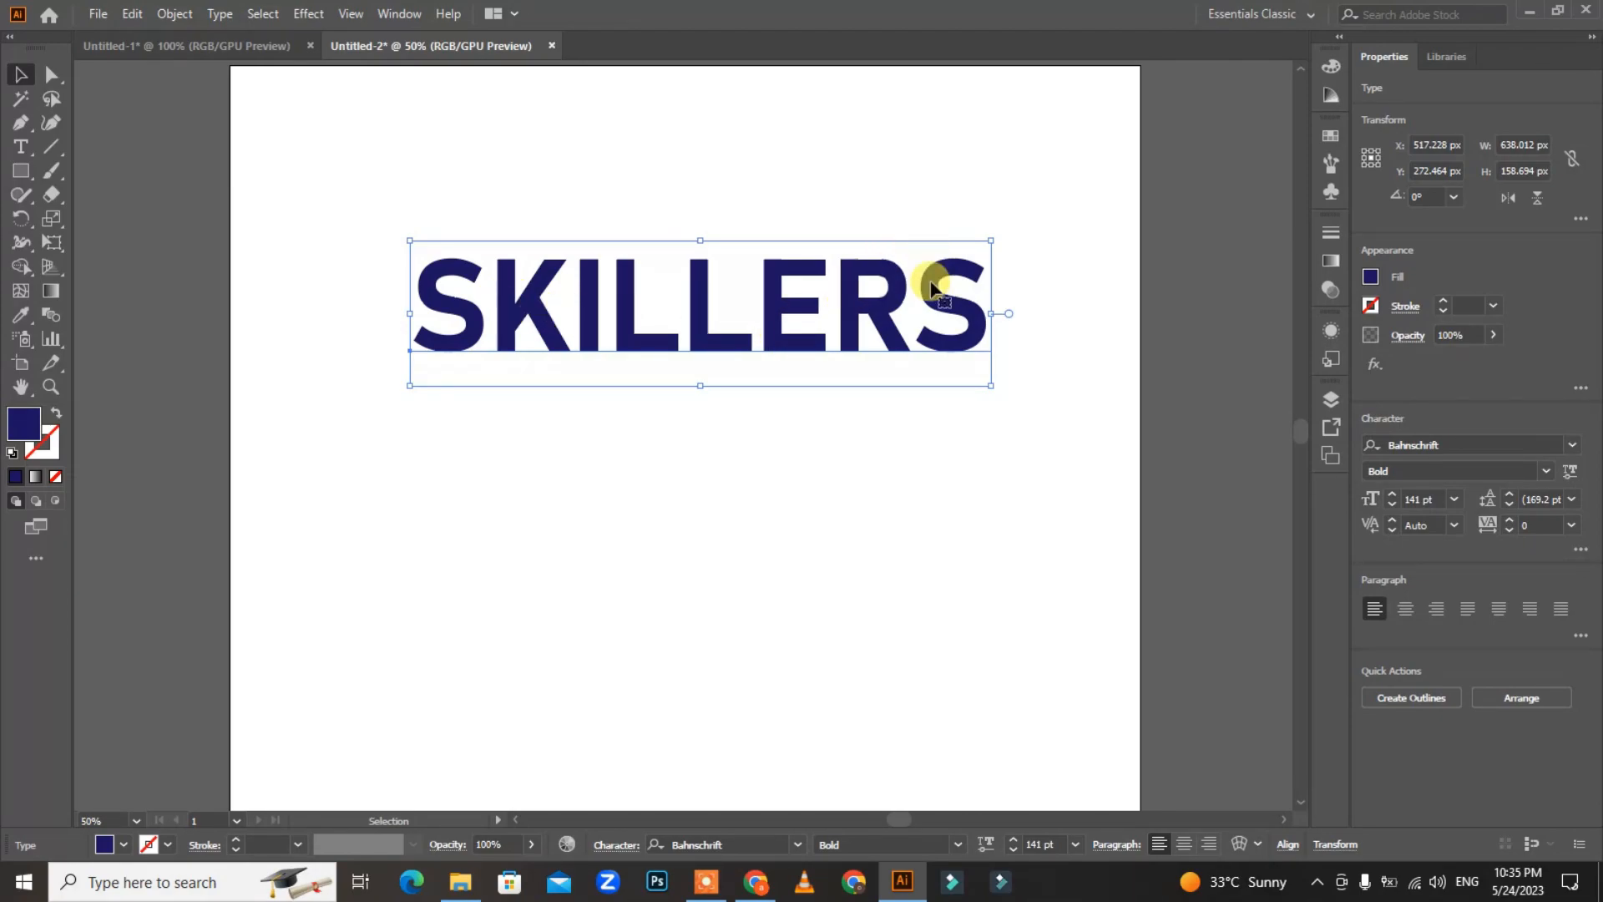
Add a second line reading "WAY TO SUCCESS" below SKILLERS in the same text object
{"action": "double_click", "coordinate": [975, 337]}
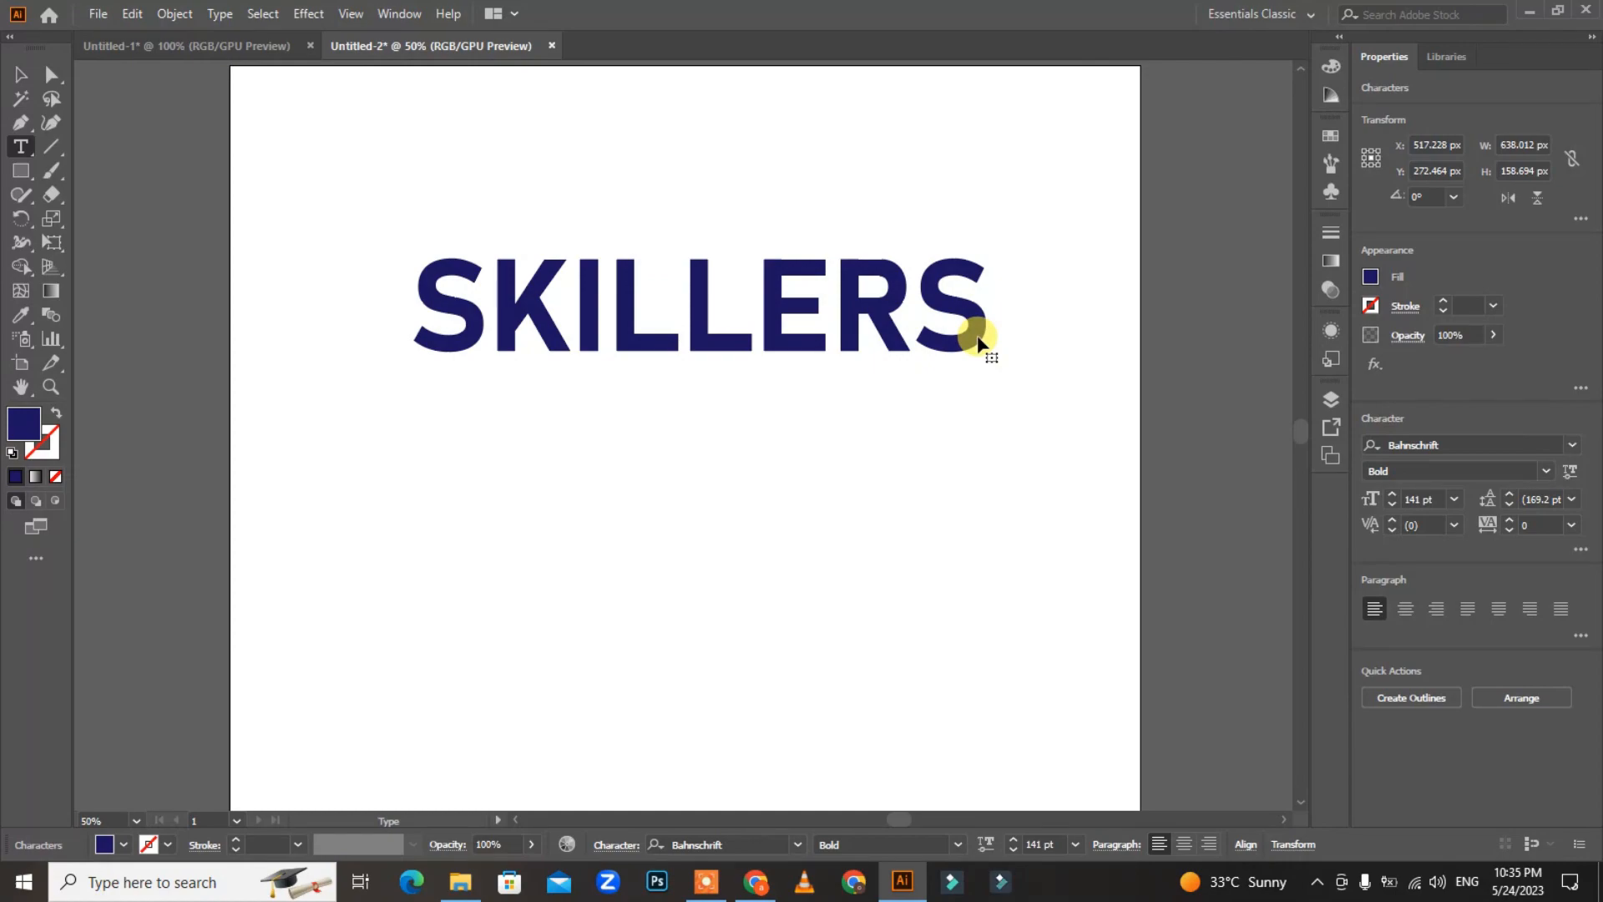
{"action": "key", "text": "Return"}
{"action": "type", "text": "WAY TO "}
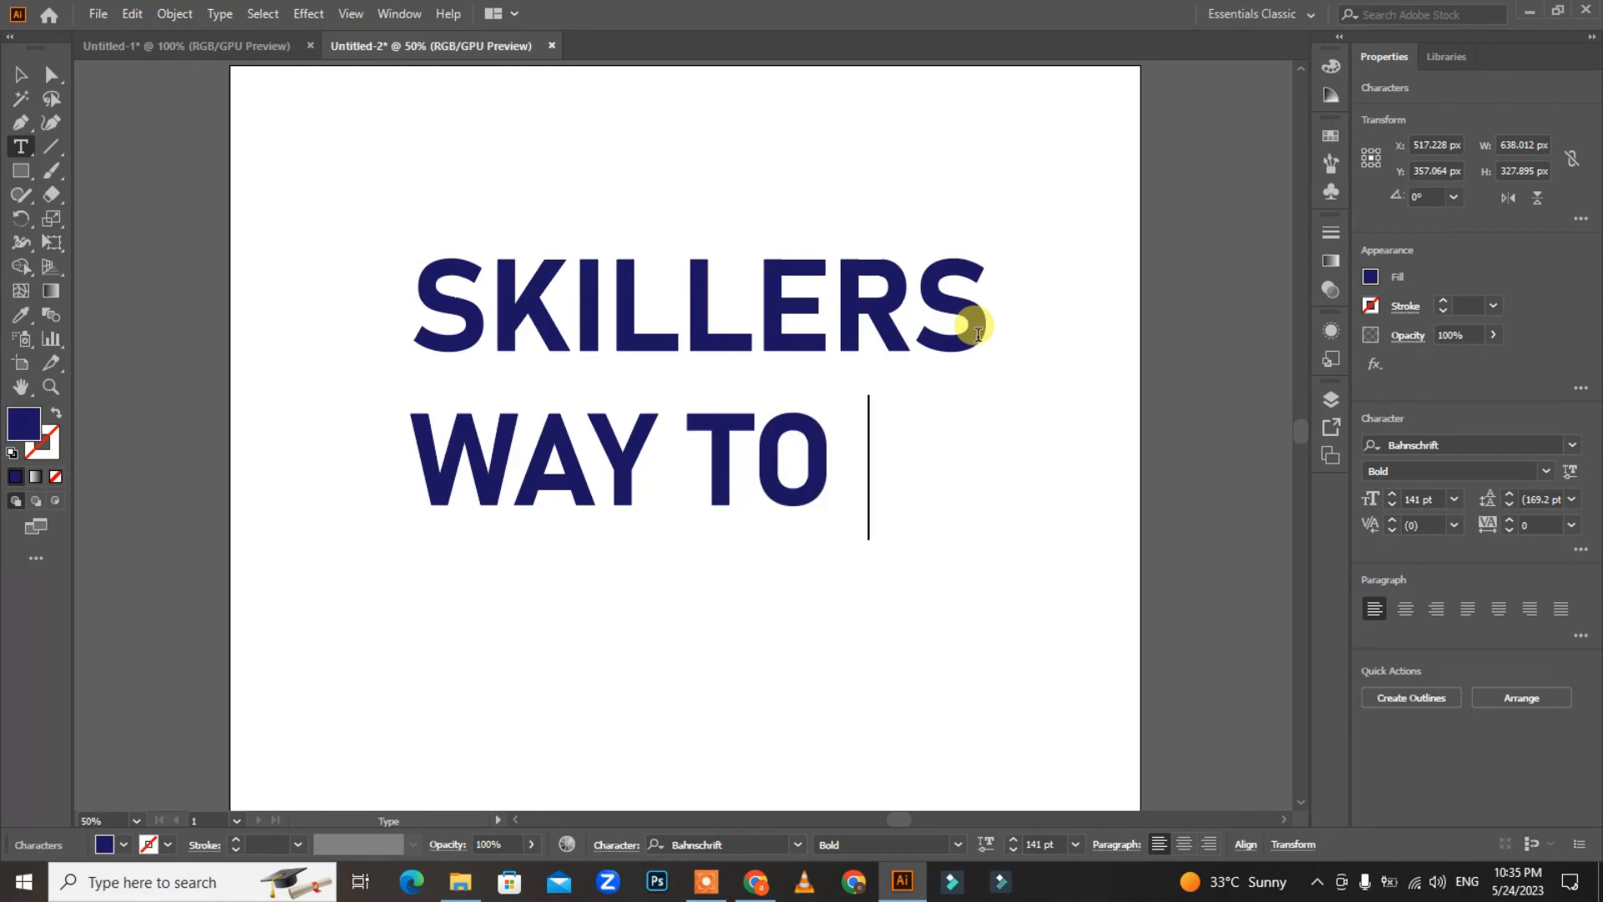
{"action": "type", "text": "SUCCESS"}
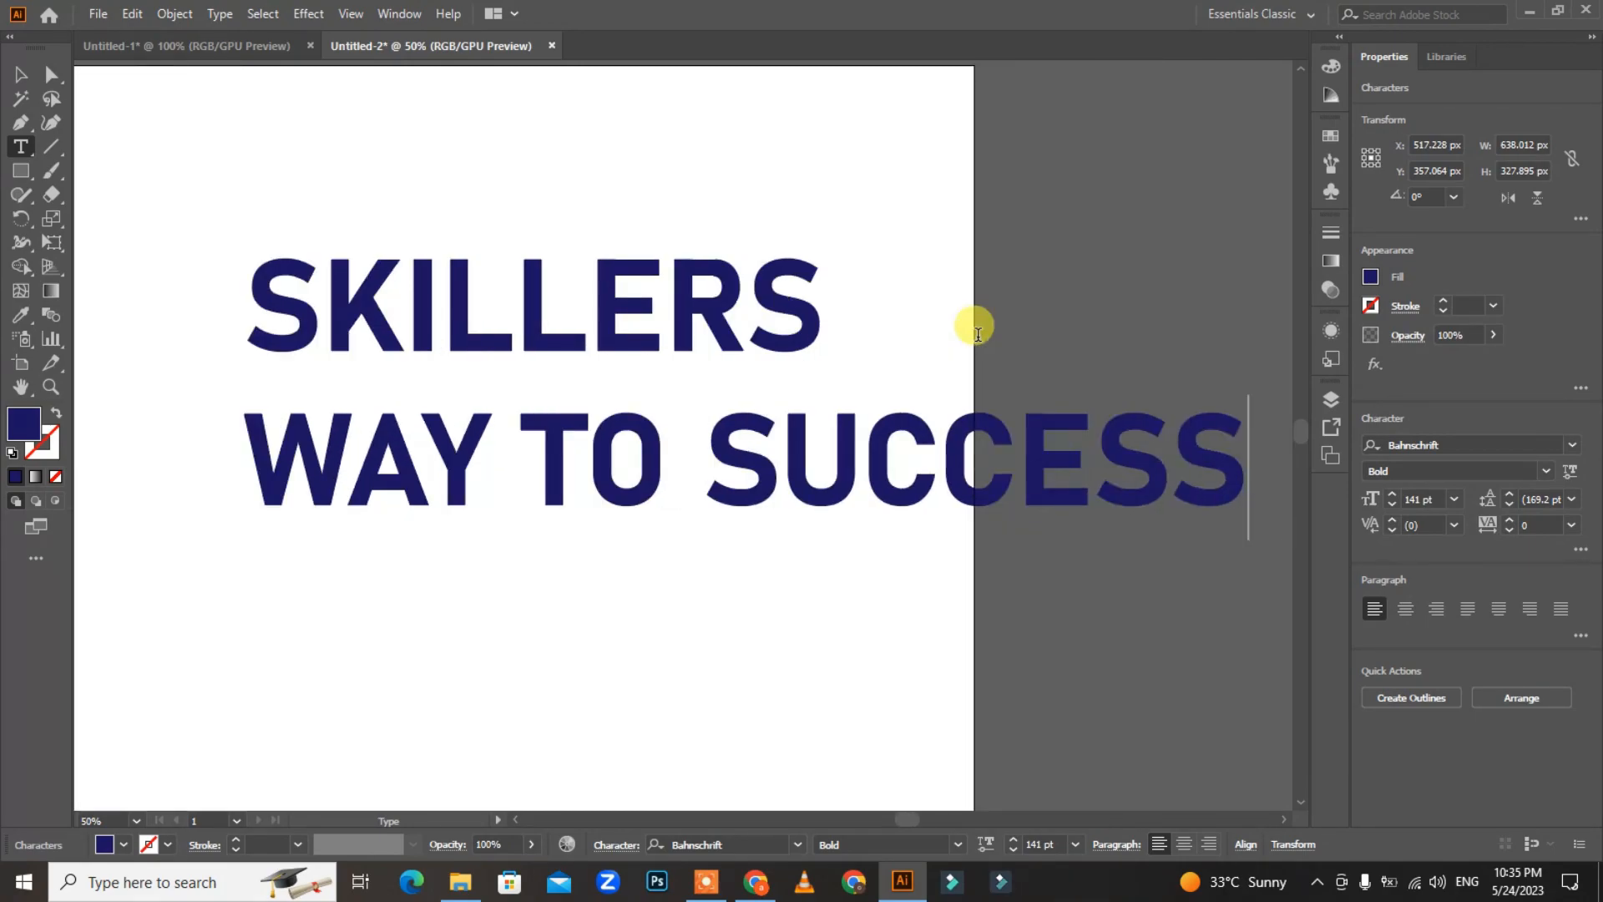
{"action": "left_click", "coordinate": [21, 74]}
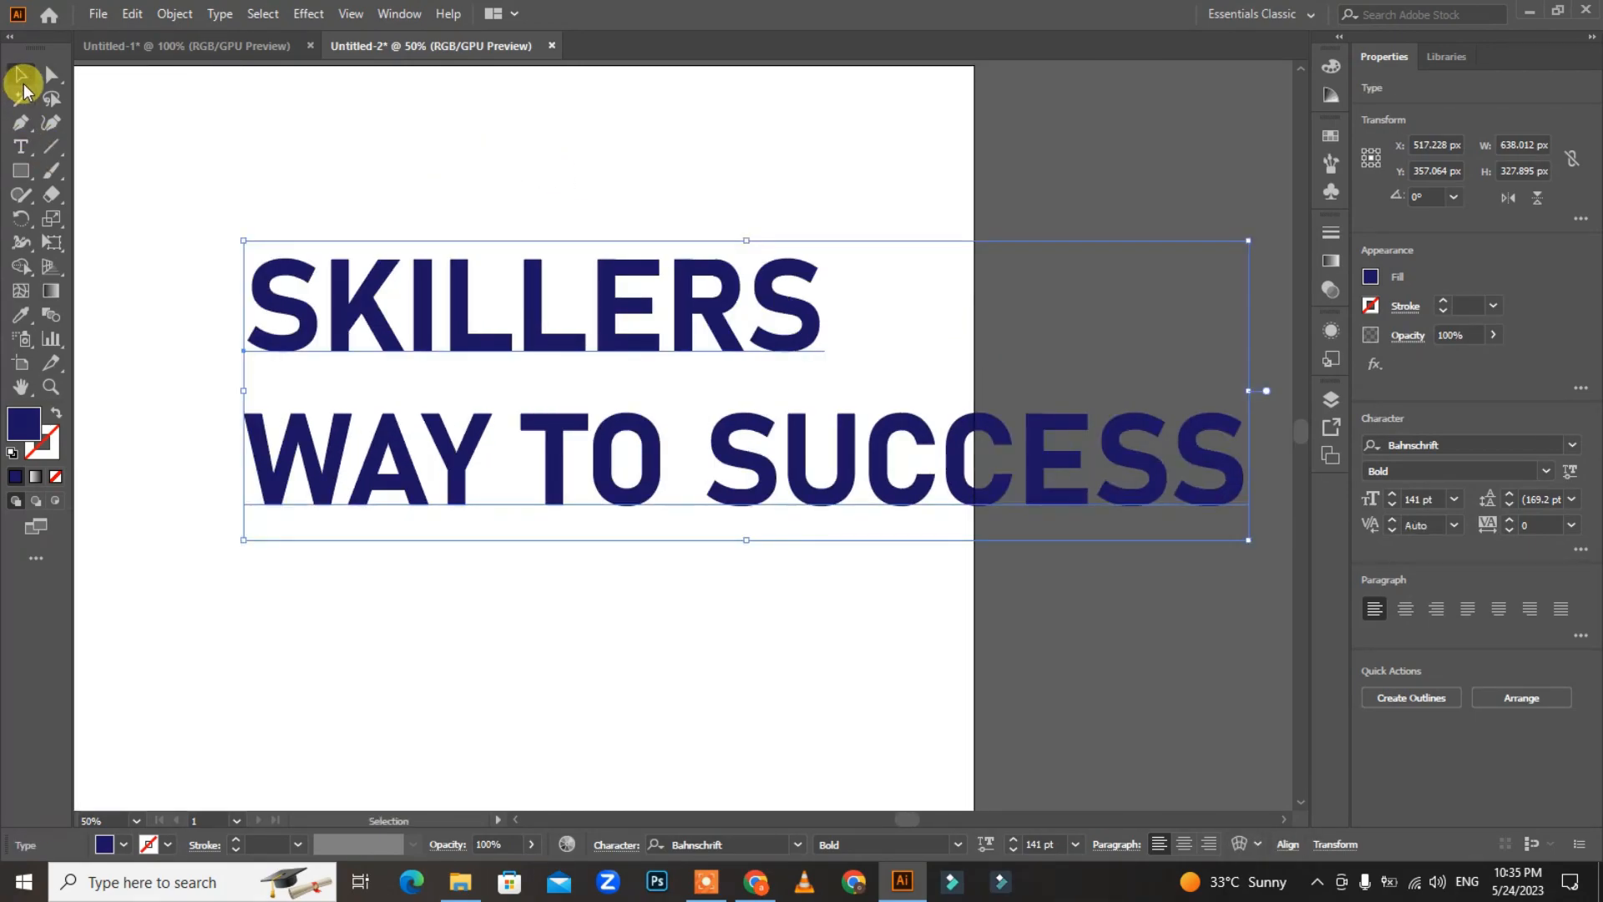
Scale the two-line text down proportionally to about 92.6 pt and set its leading to 116 pt
{"action": "left_click_drag", "start_coordinate": [1245, 537], "coordinate": [904, 472]}
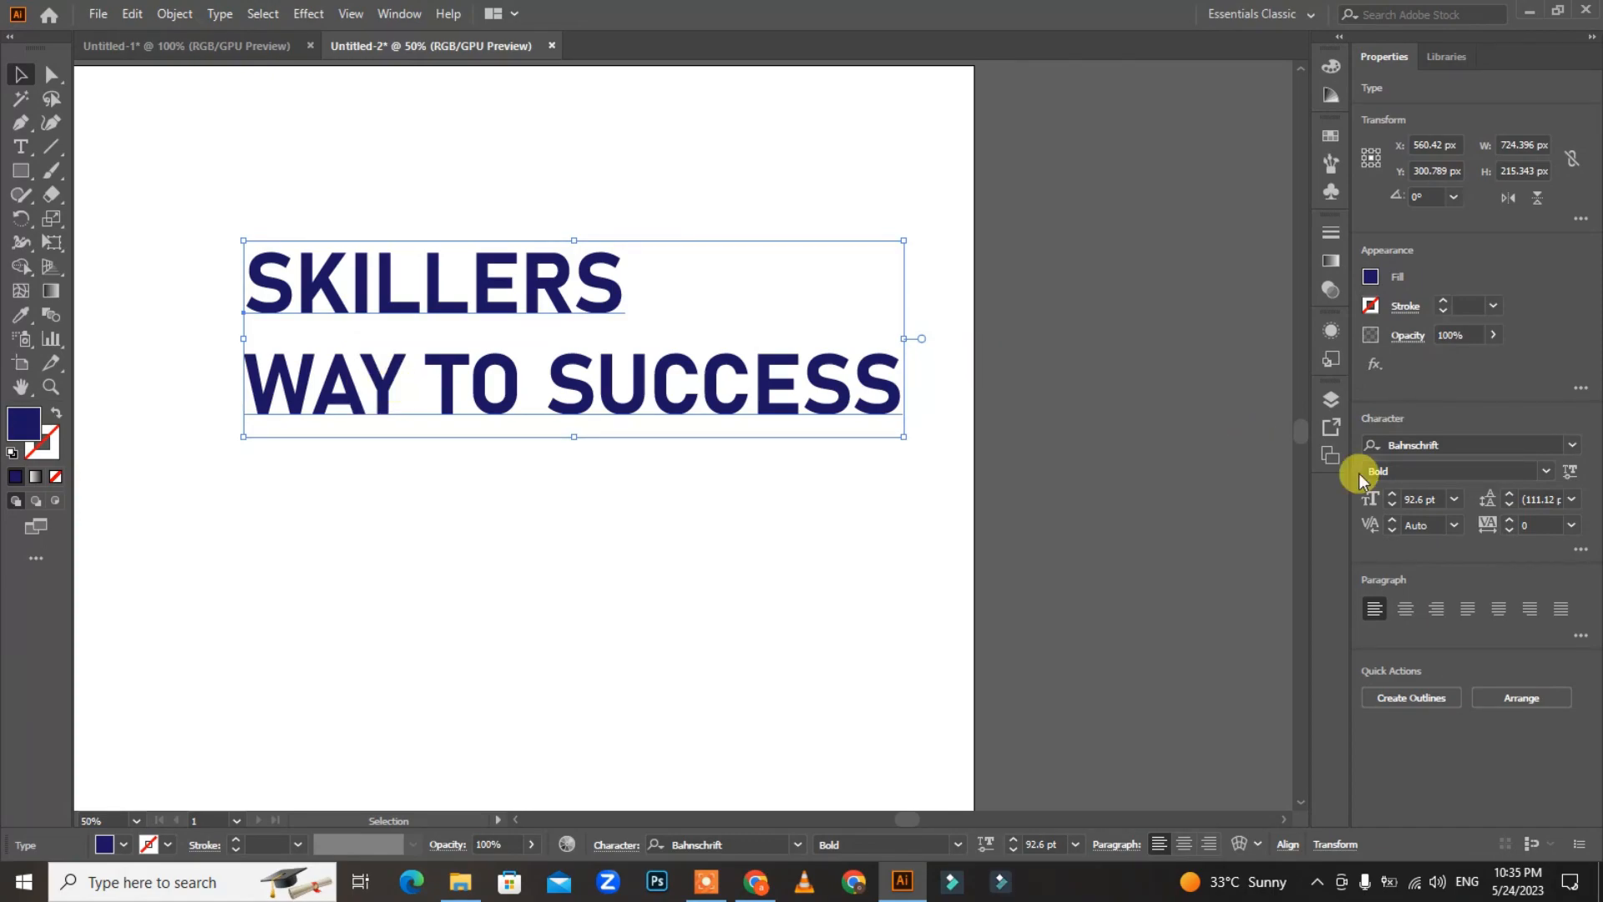
{"action": "left_click", "coordinate": [637, 583]}
{"action": "left_click", "coordinate": [422, 271]}
{"action": "left_click", "coordinate": [1510, 495]}
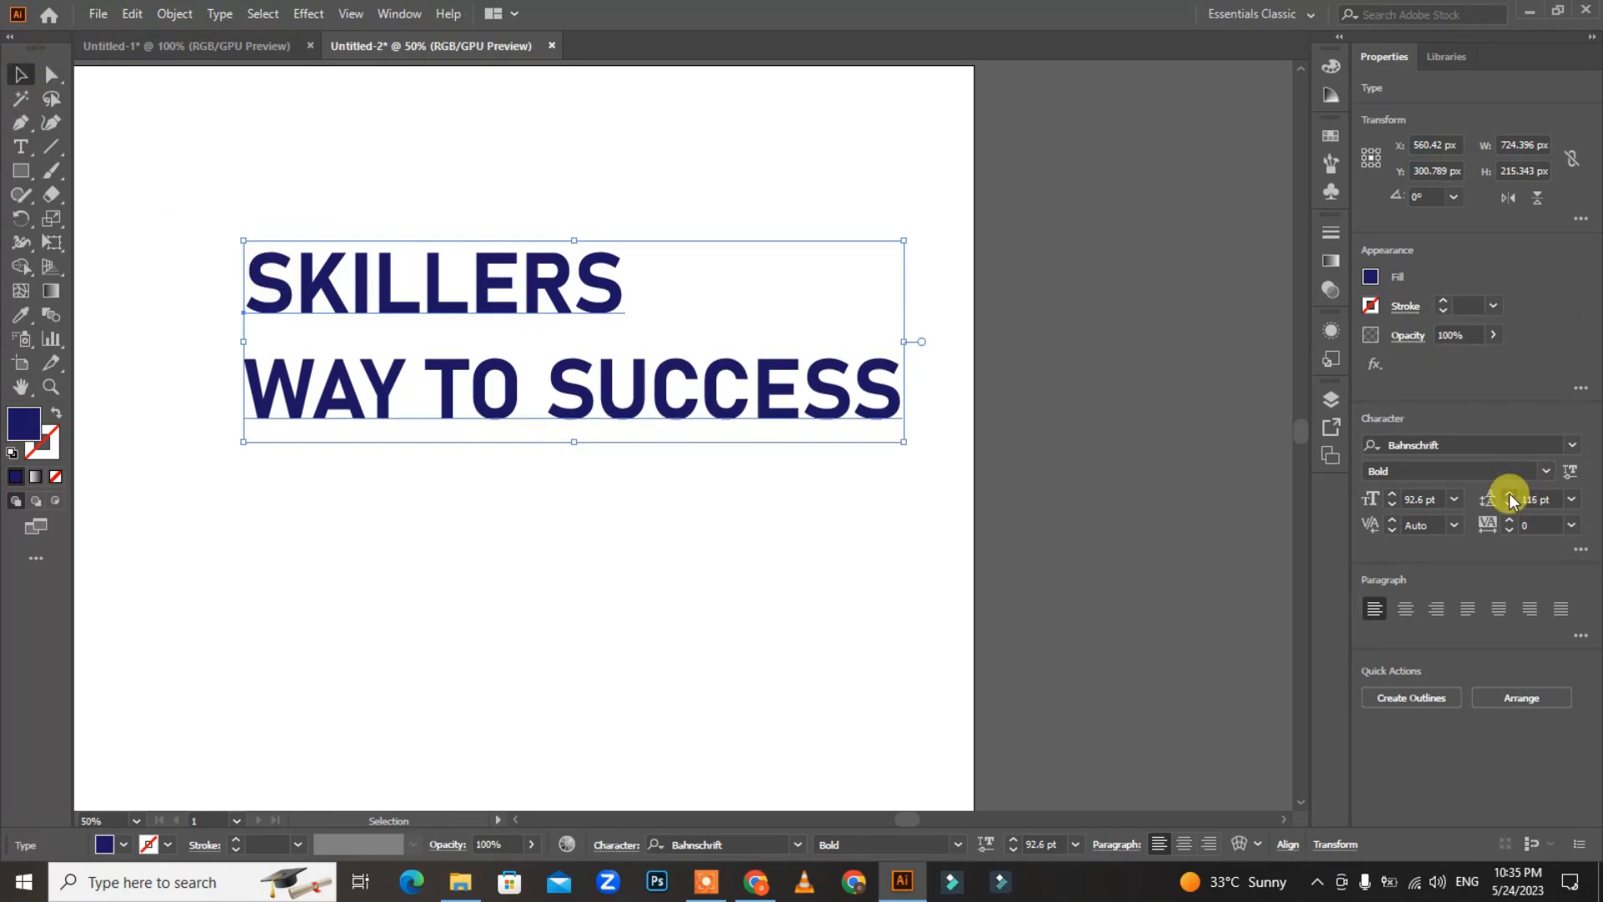
Set the two-line text's leading to 78 pt and its kerning to Optical
{"action": "left_click_drag", "start_coordinate": [1510, 494], "coordinate": [1509, 504]}
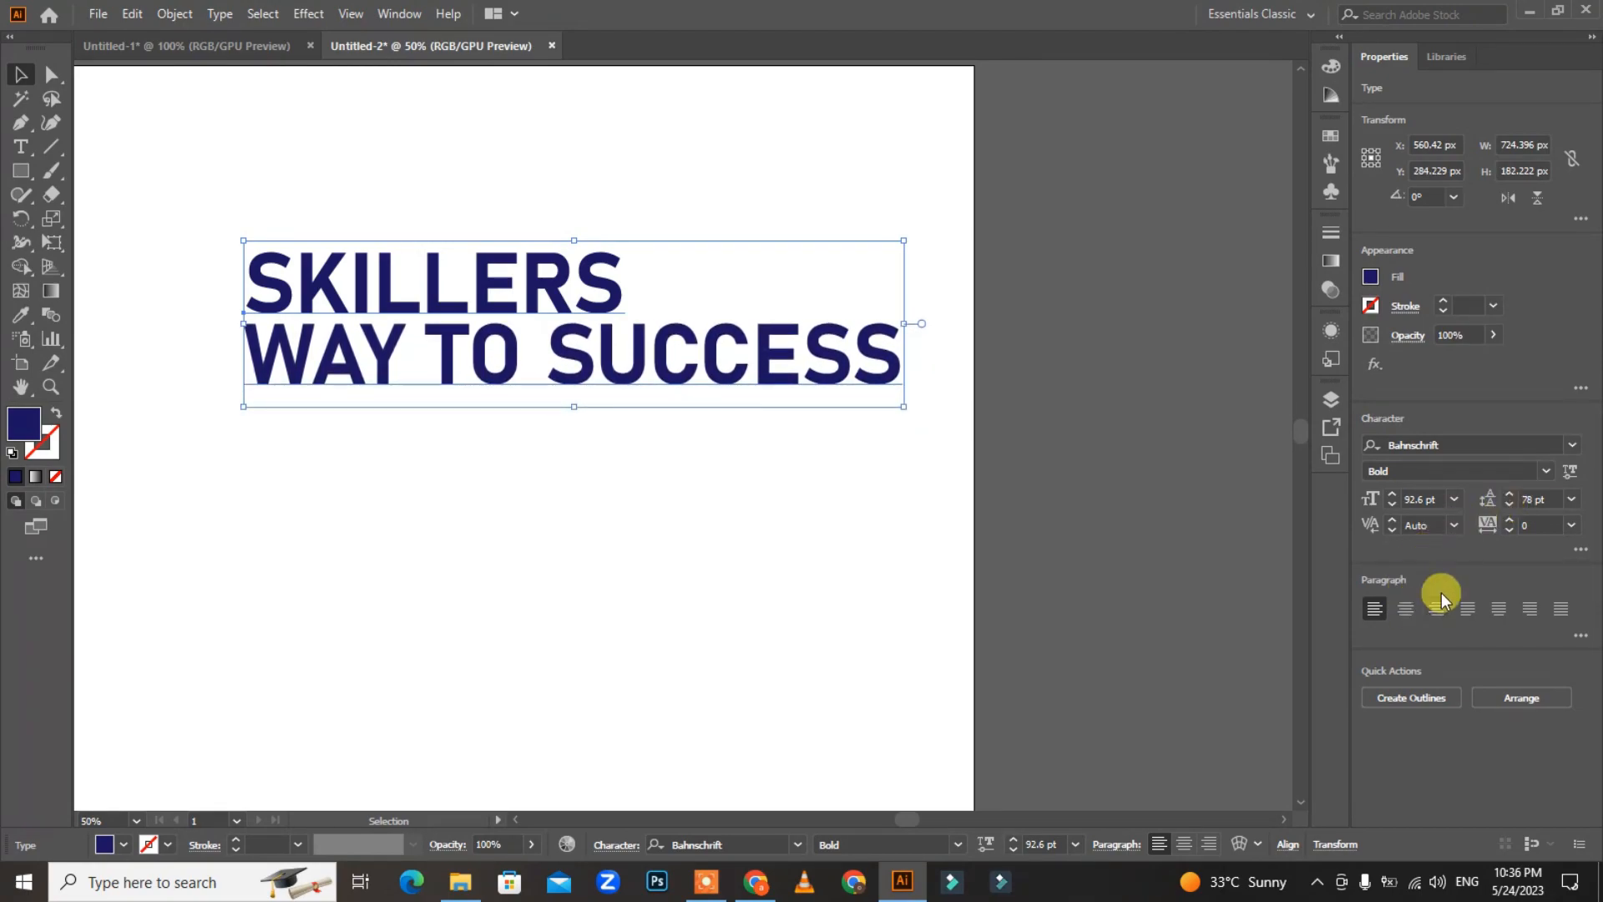
{"action": "left_click", "coordinate": [1455, 526]}
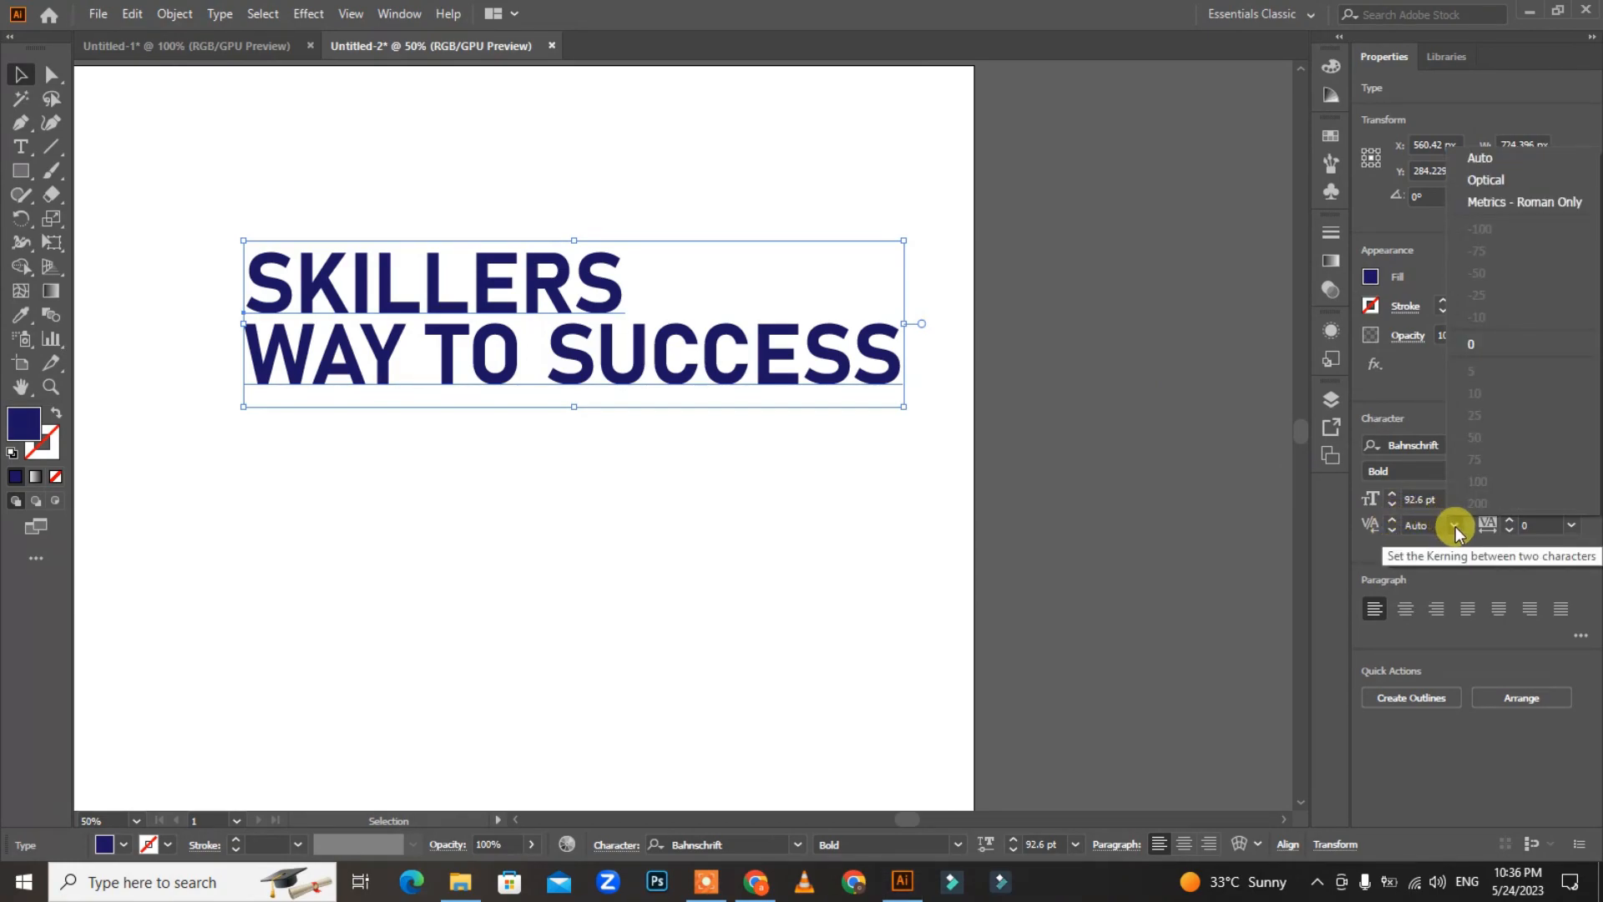
{"action": "left_click", "coordinate": [1473, 180]}
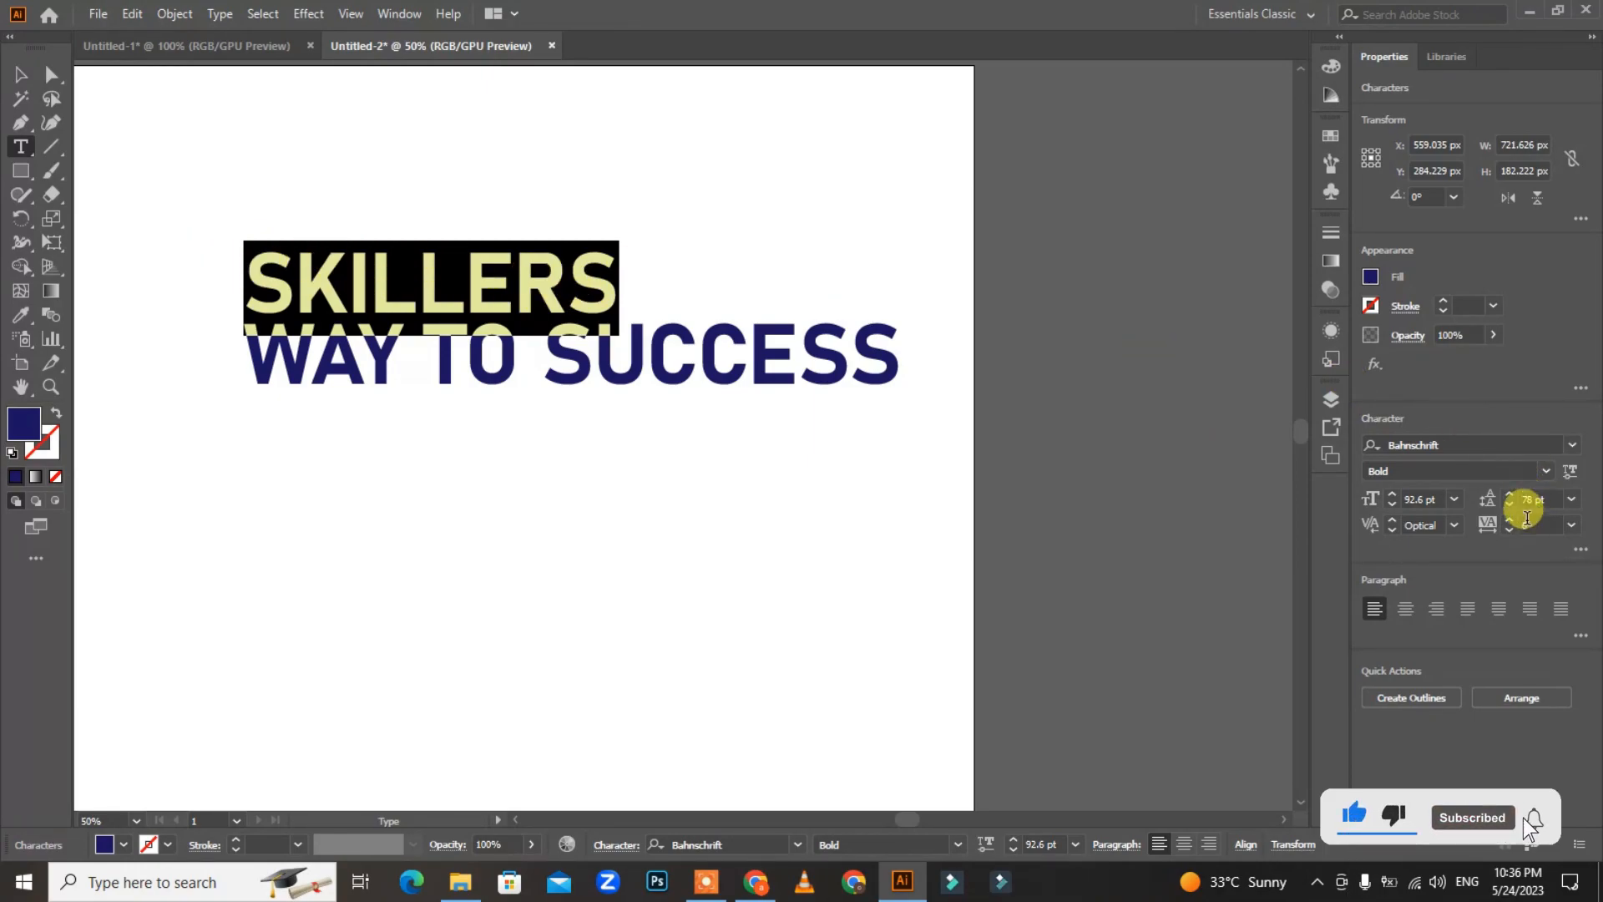
Increase the tracking of only the SKILLERS line stepwise to about 170
{"action": "left_click", "coordinate": [1509, 520]}
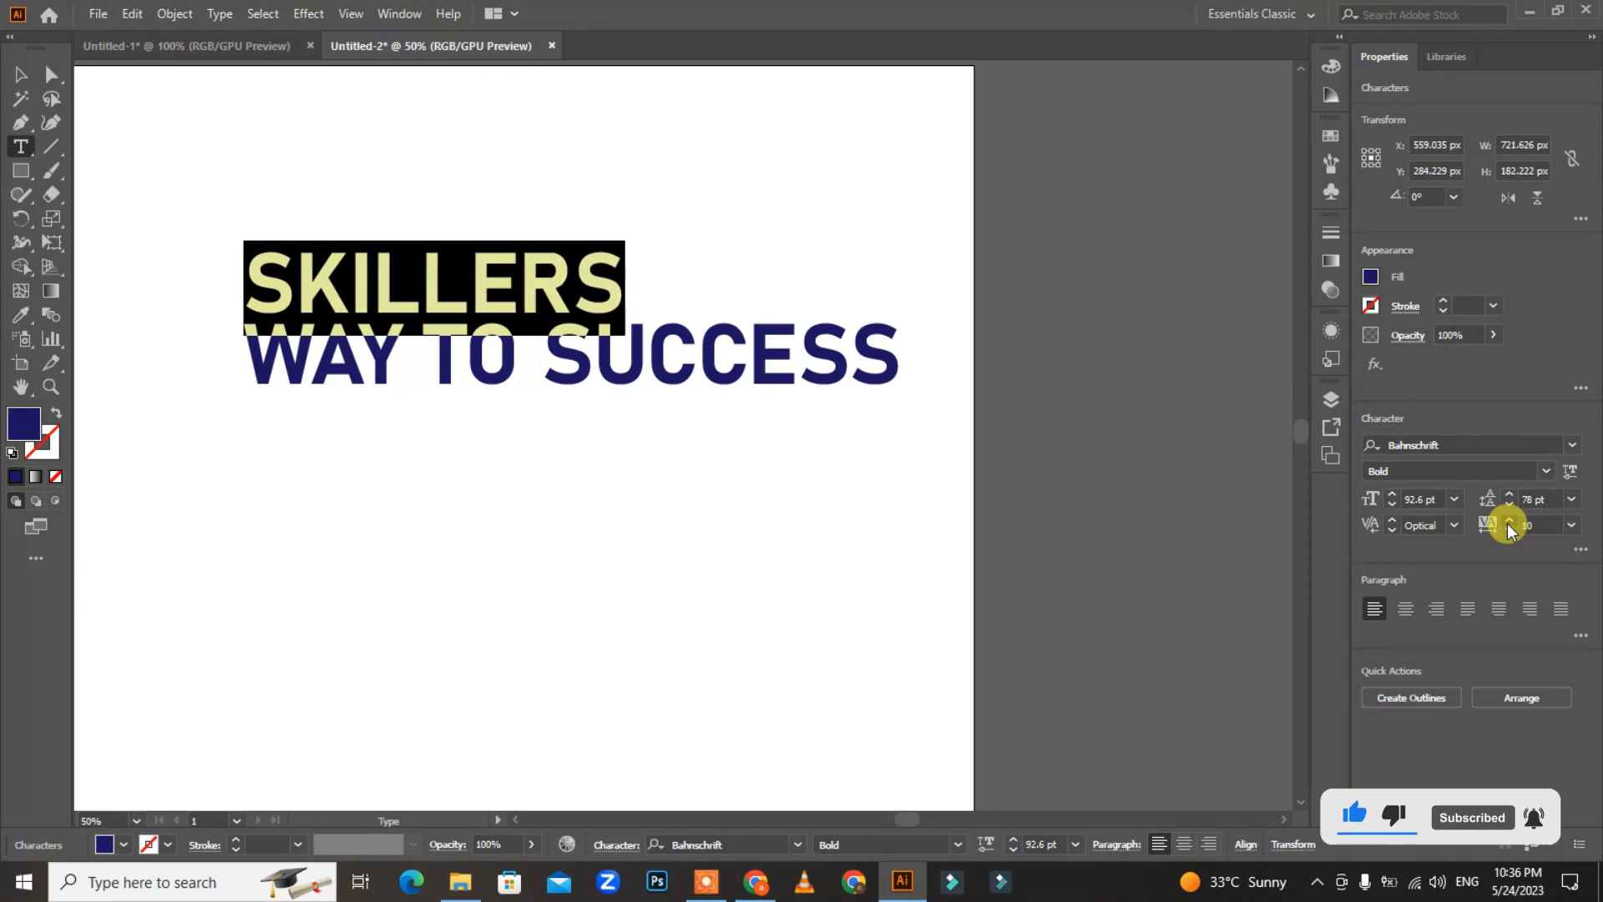
{"action": "left_click", "coordinate": [1508, 521]}
{"action": "left_click", "coordinate": [1509, 521]}
{"action": "left_click", "coordinate": [1509, 520]}
{"action": "left_click", "coordinate": [1509, 520]}
{"action": "left_click", "coordinate": [1509, 521]}
{"action": "left_click", "coordinate": [1509, 520]}
{"action": "left_click", "coordinate": [1509, 520]}
{"action": "left_click", "coordinate": [1509, 520]}
{"action": "left_click", "coordinate": [1508, 521]}
{"action": "left_click", "coordinate": [1509, 520]}
{"action": "left_click", "coordinate": [1509, 520]}
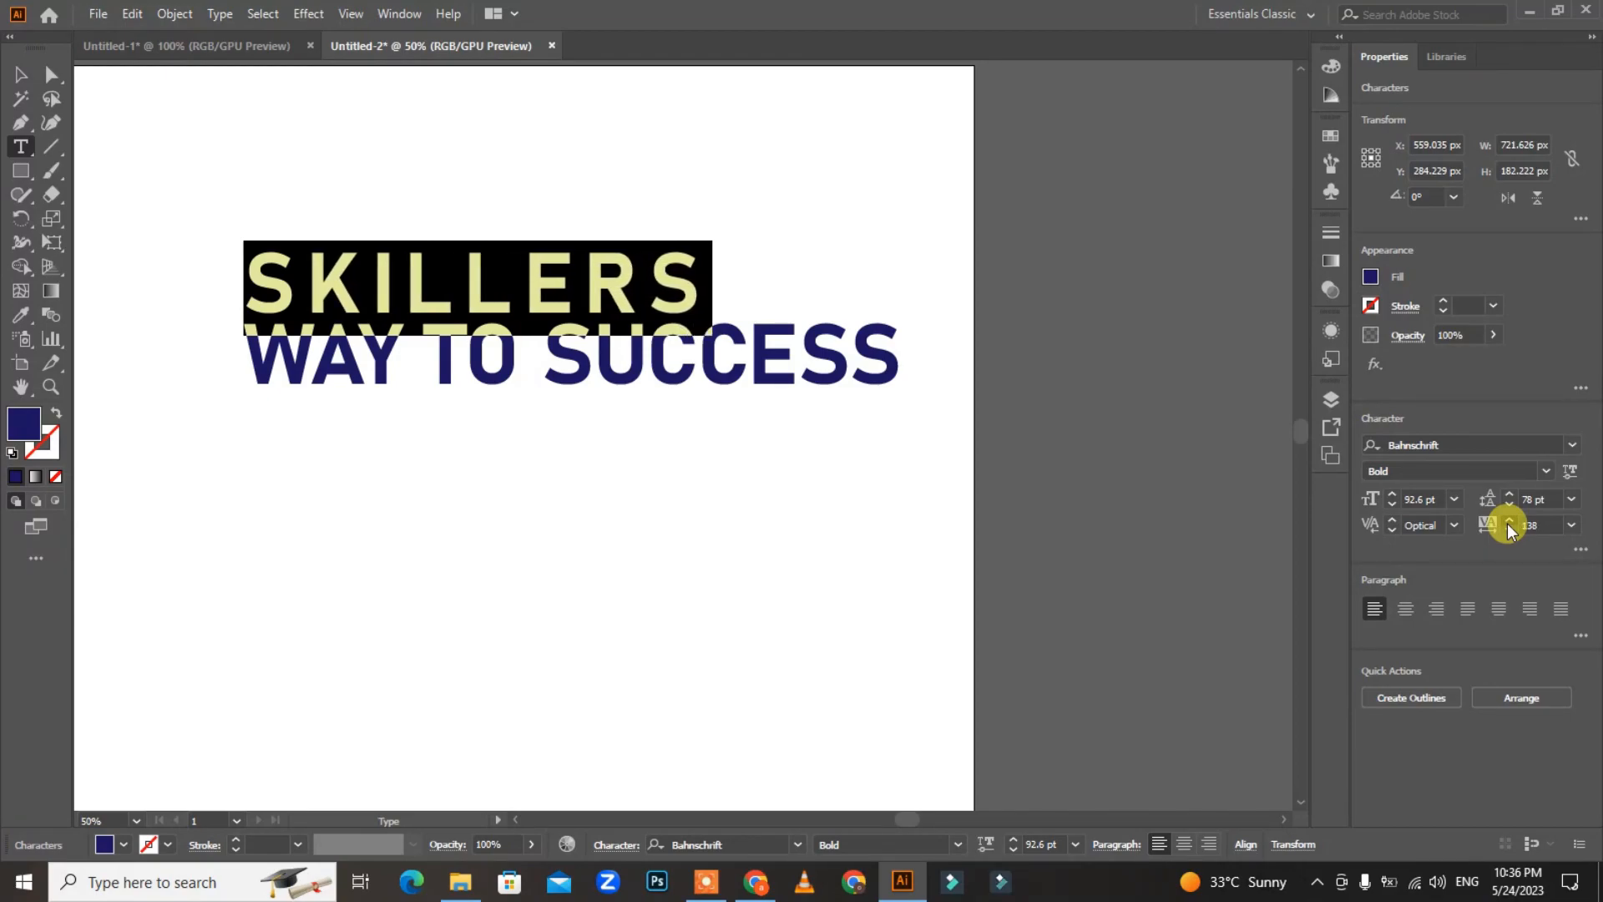
{"action": "left_click", "coordinate": [1508, 525]}
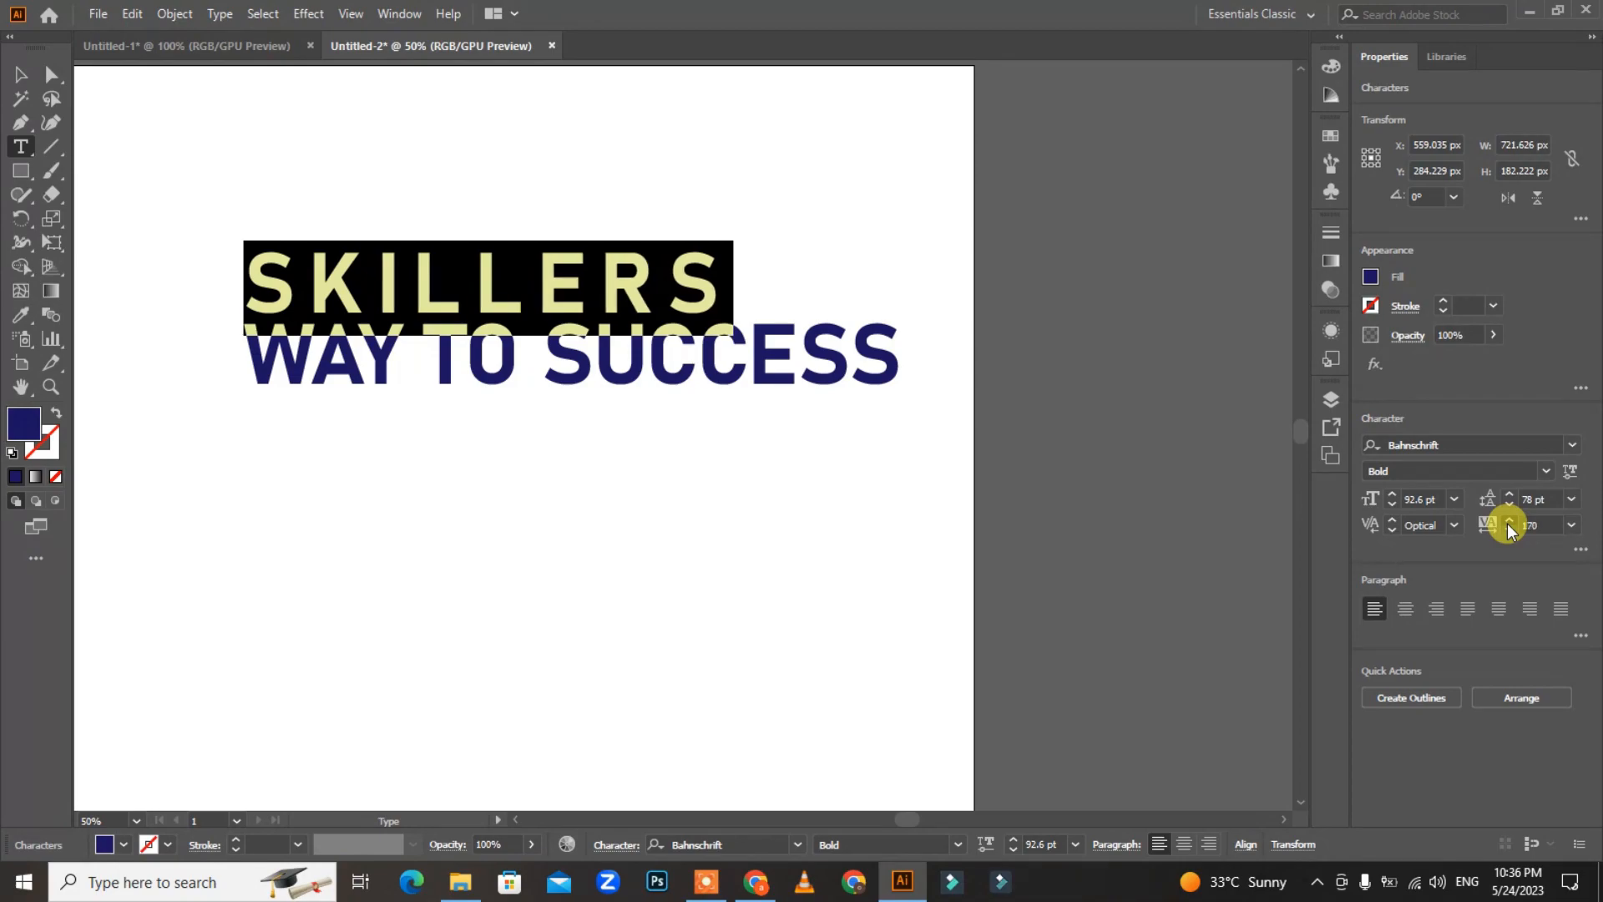
{"action": "left_click", "coordinate": [1508, 524]}
Set the SKILLERS line's tracking to 250 and widen it further to 350
{"action": "left_click", "coordinate": [1538, 523]}
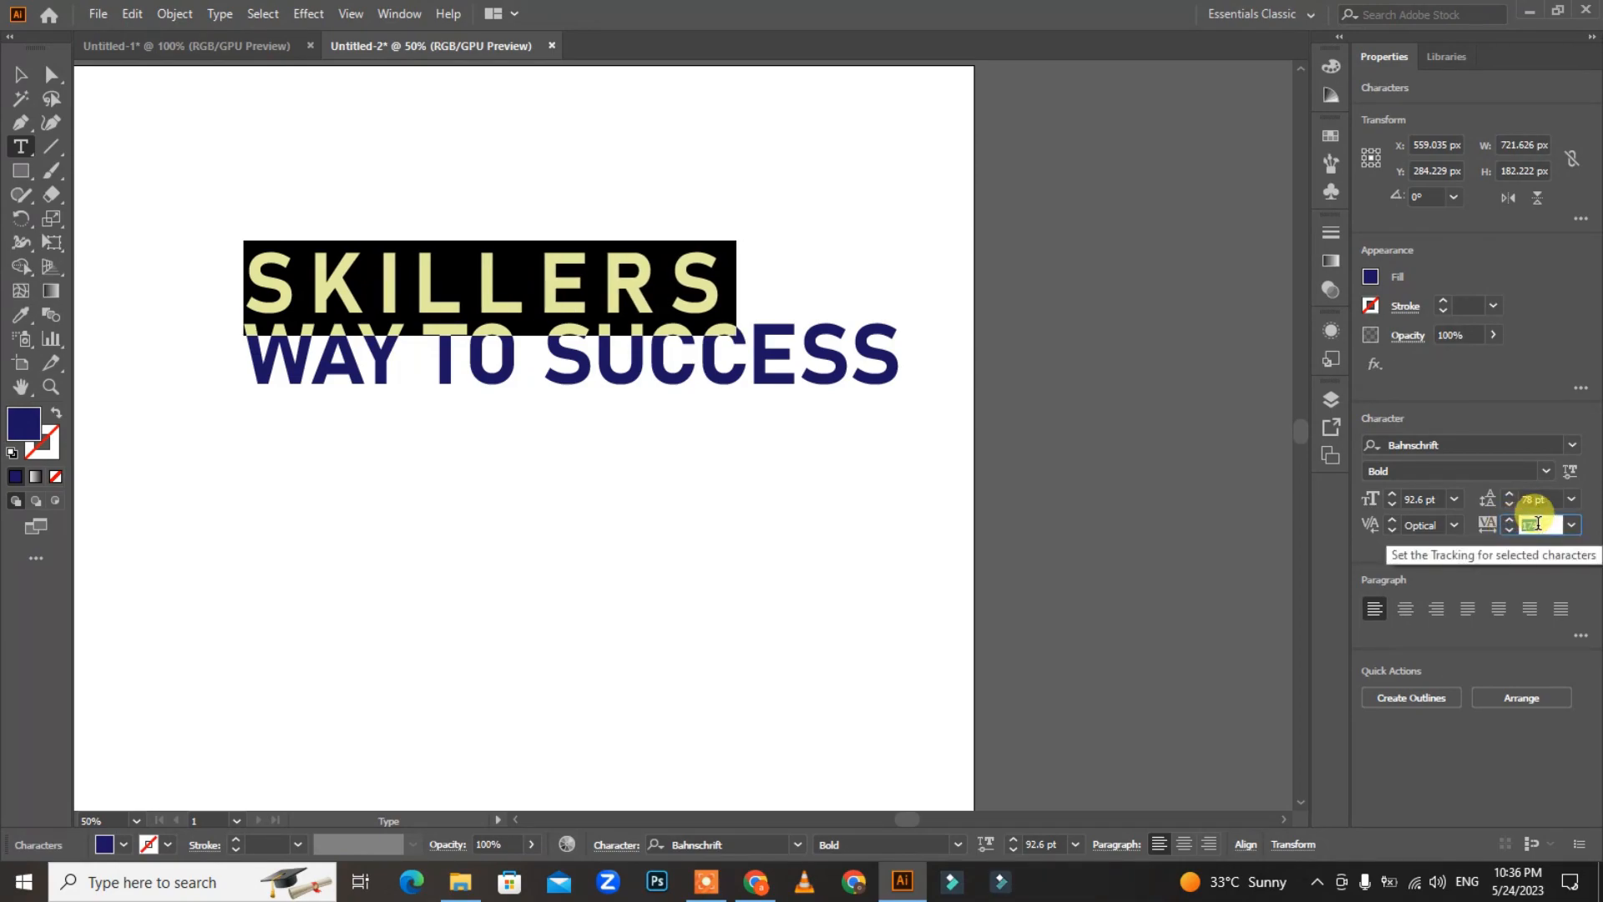
{"action": "type", "text": "250"}
{"action": "key", "text": "Return"}
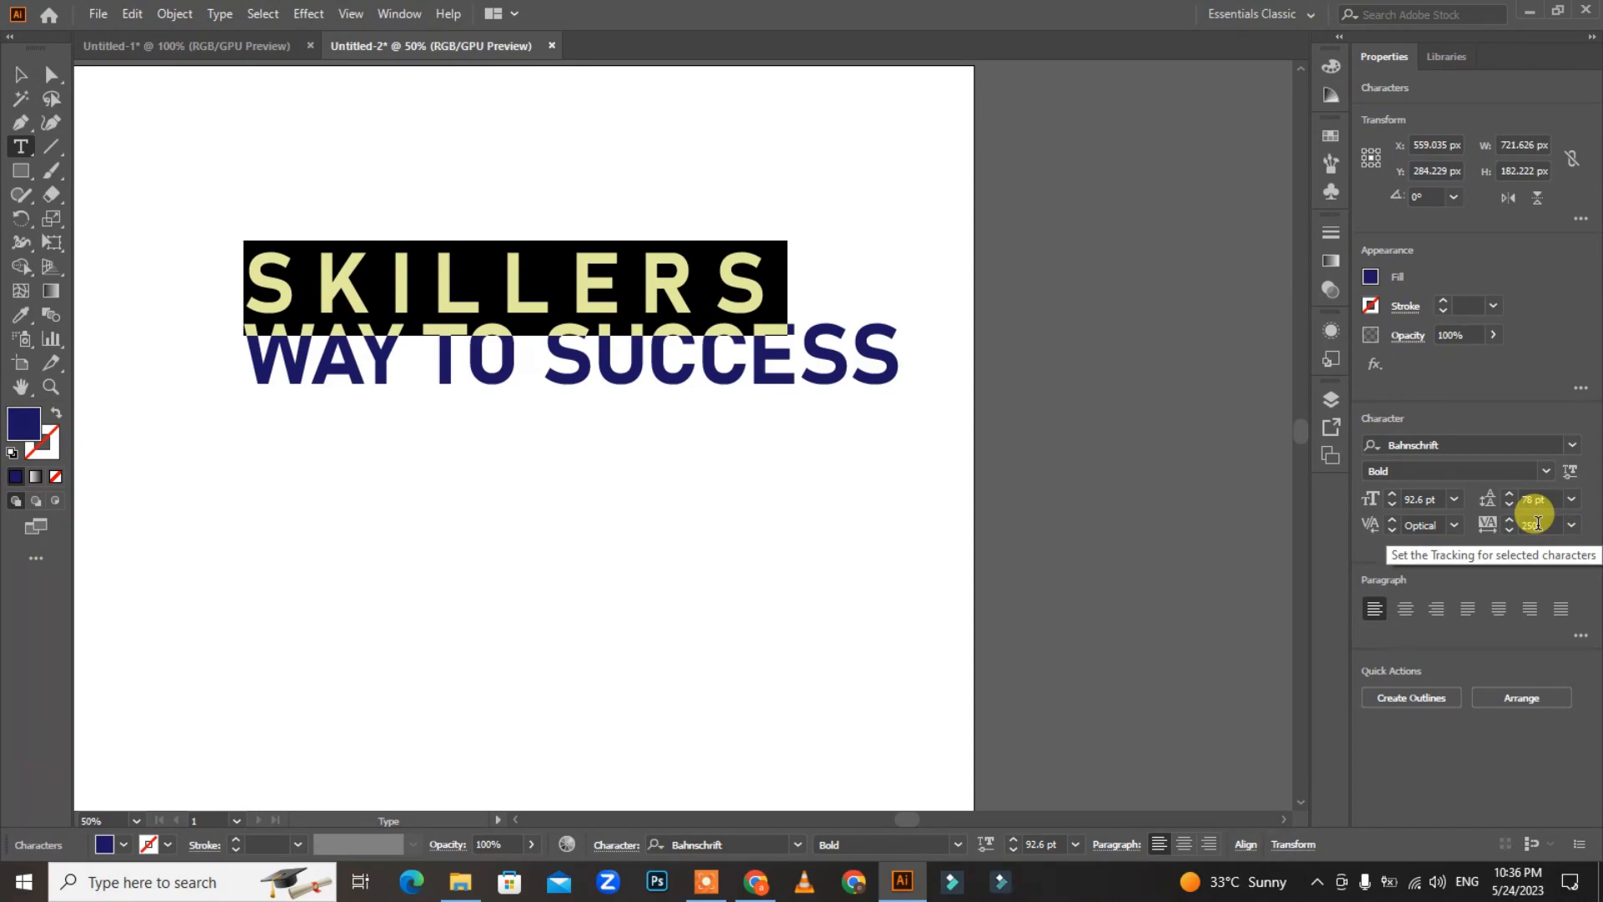
{"action": "left_click", "coordinate": [1538, 523]}
{"action": "type", "text": "3"}
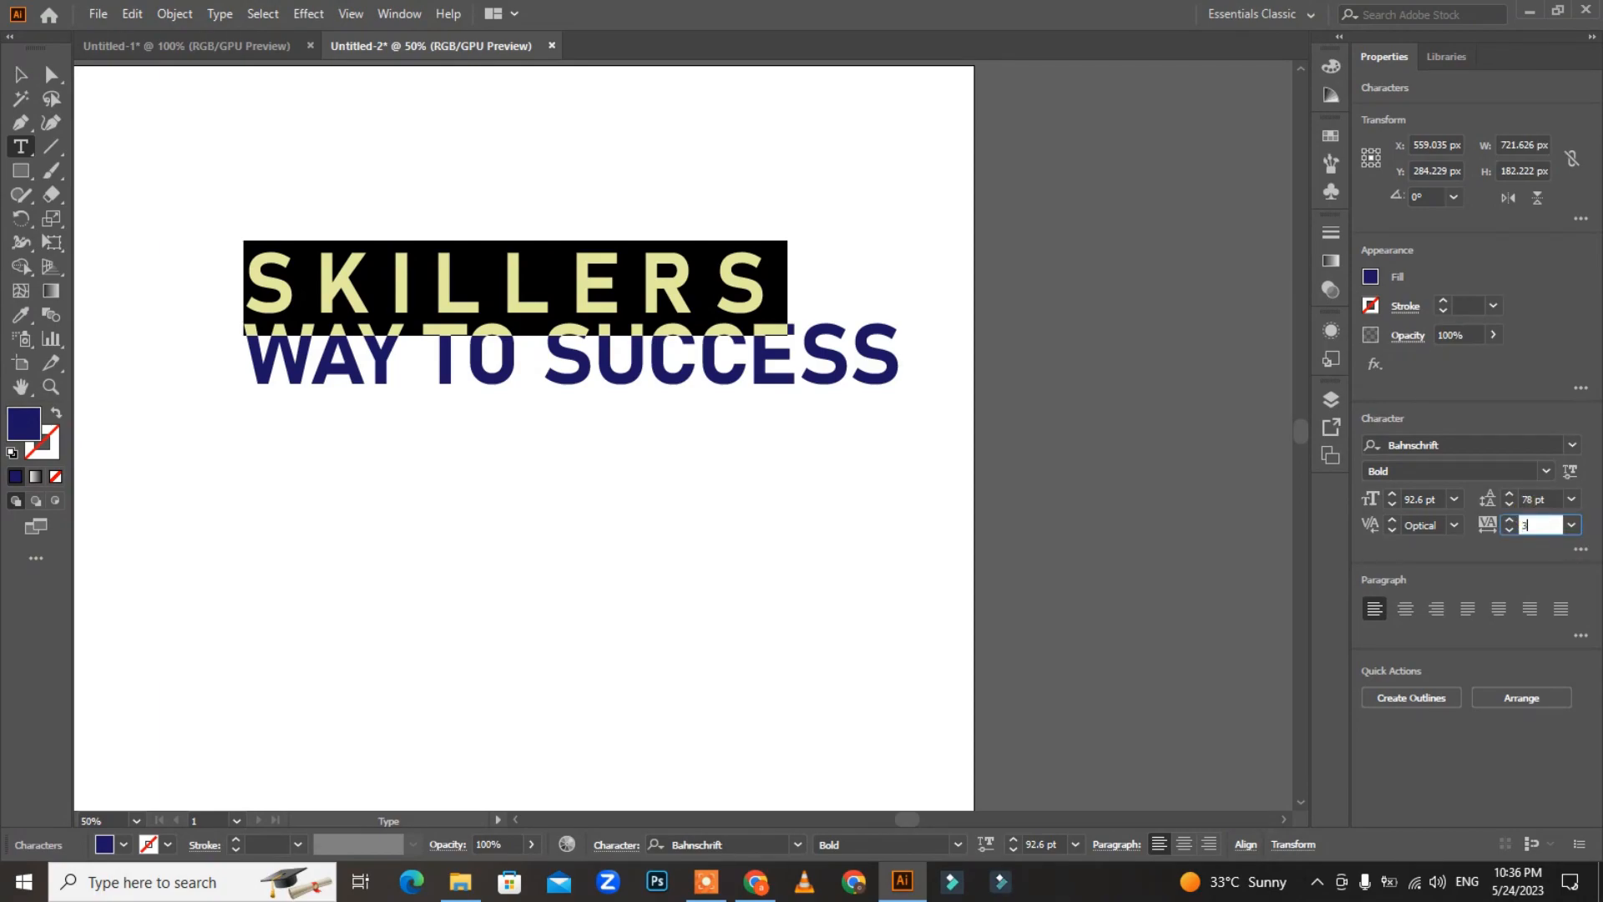
{"action": "key", "text": "Return"}
{"action": "left_click", "coordinate": [1538, 523]}
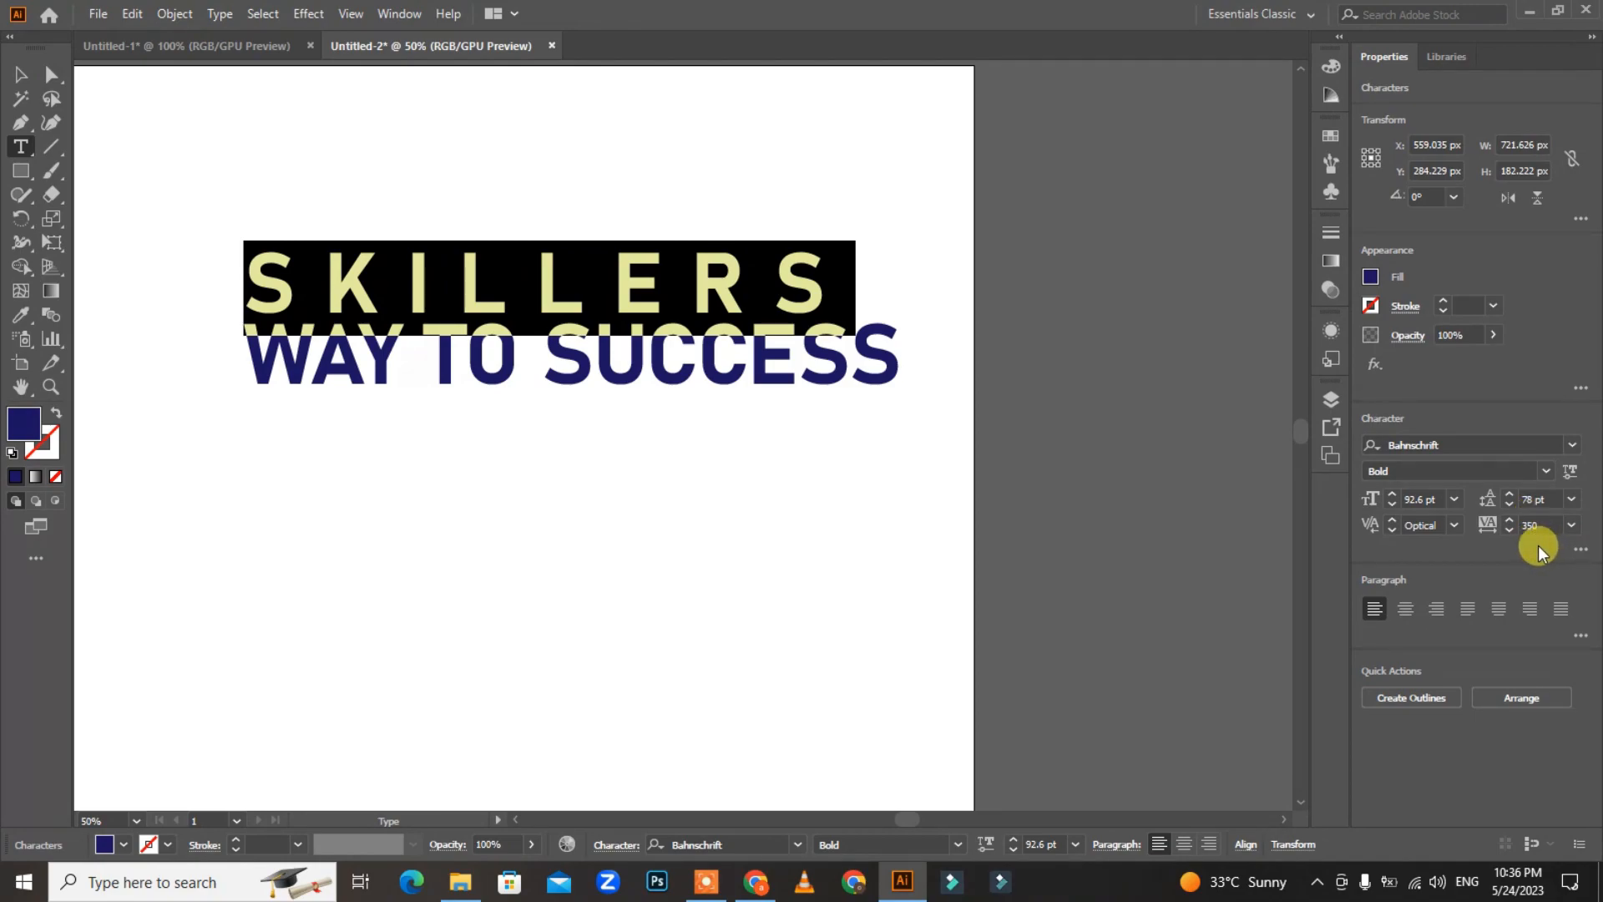
{"action": "left_click", "coordinate": [21, 74]}
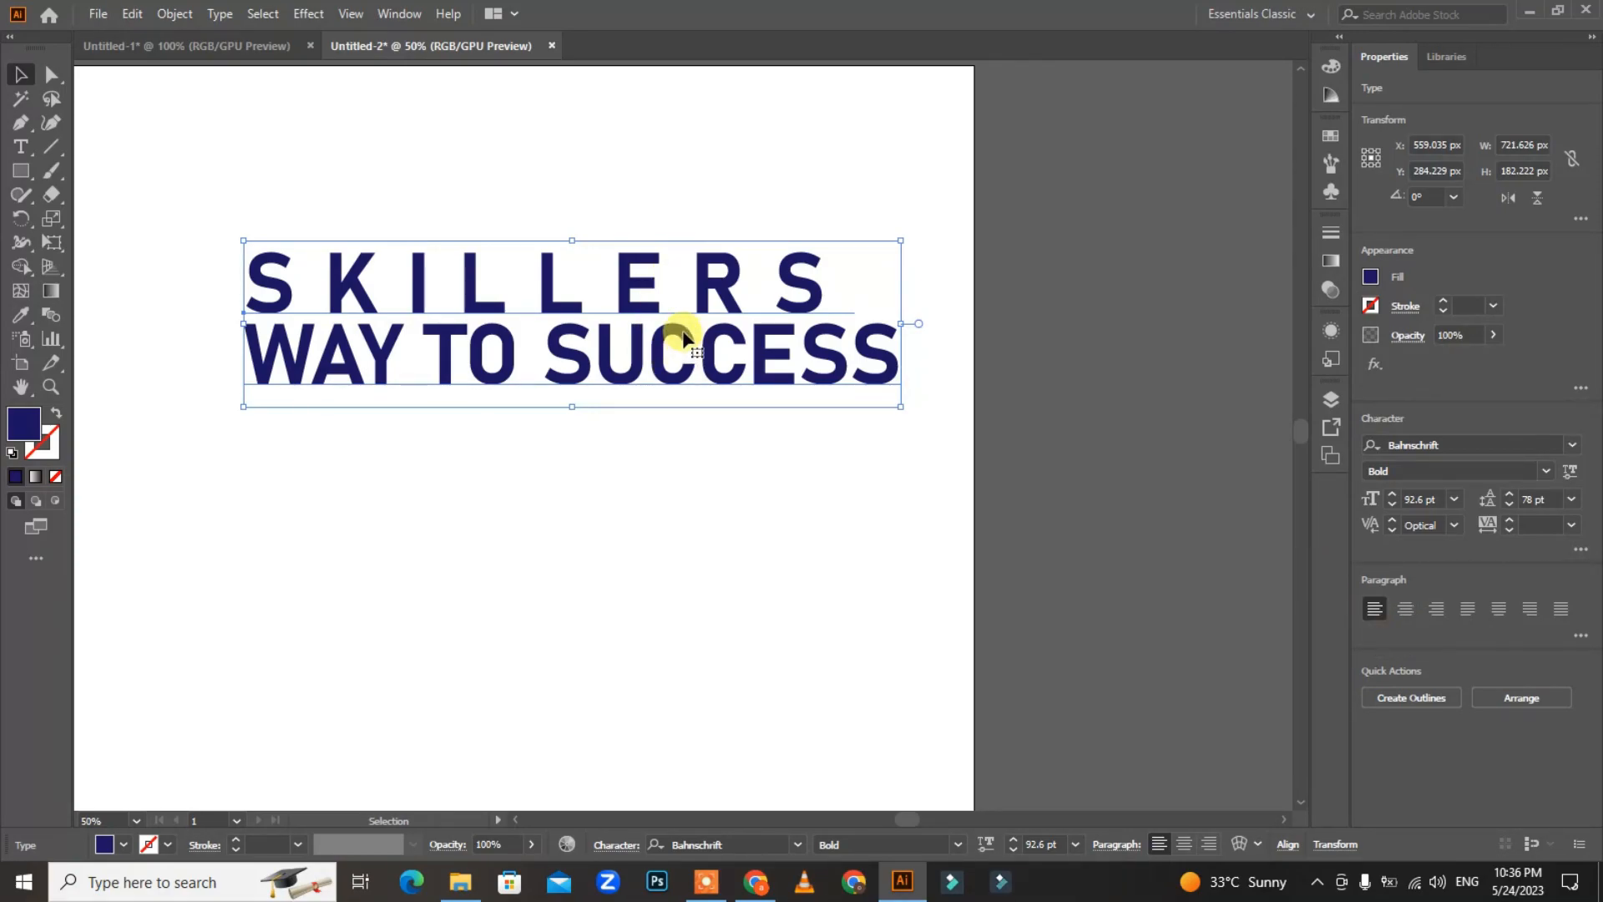
{"action": "double_click", "coordinate": [691, 301]}
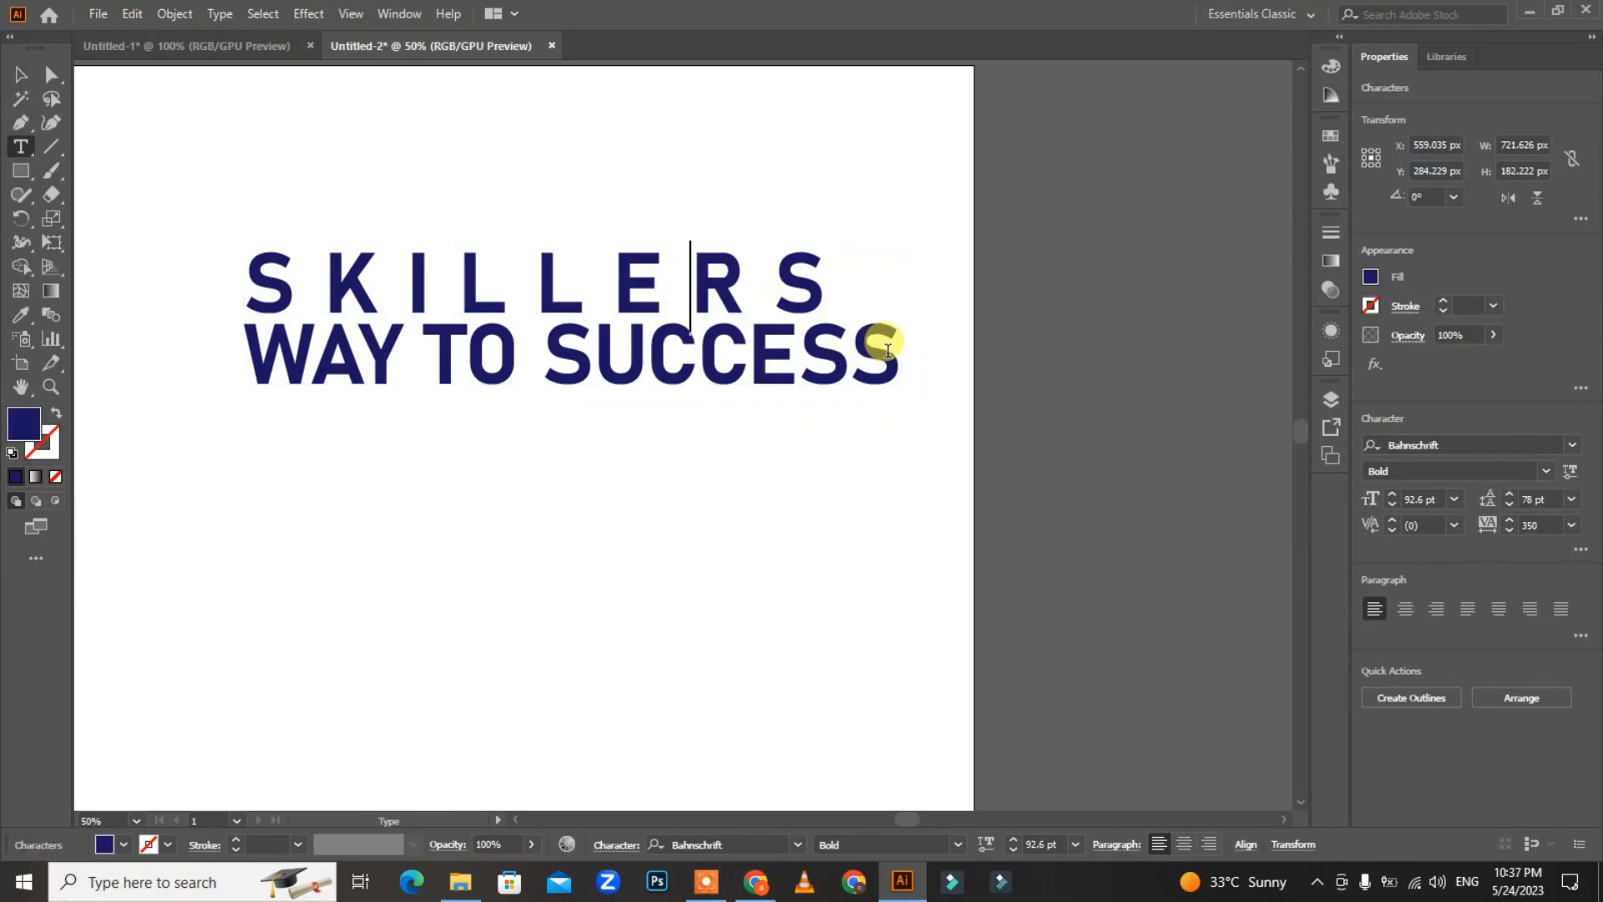
{"action": "left_click_drag", "start_coordinate": [900, 359], "coordinate": [243, 351]}
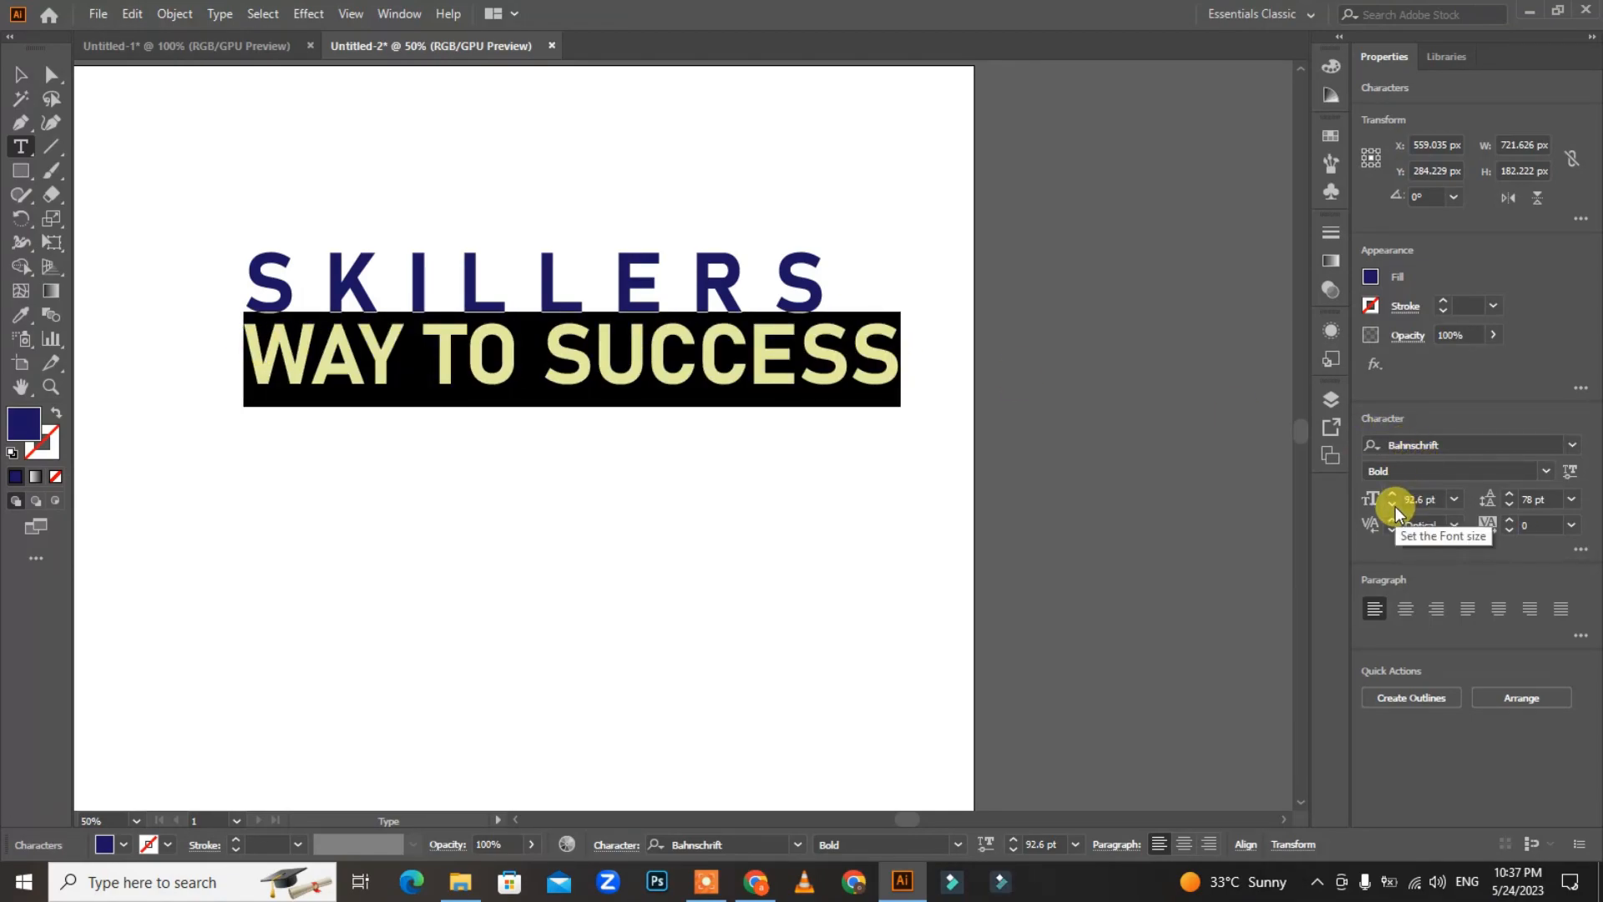
{"action": "left_click", "coordinate": [825, 359]}
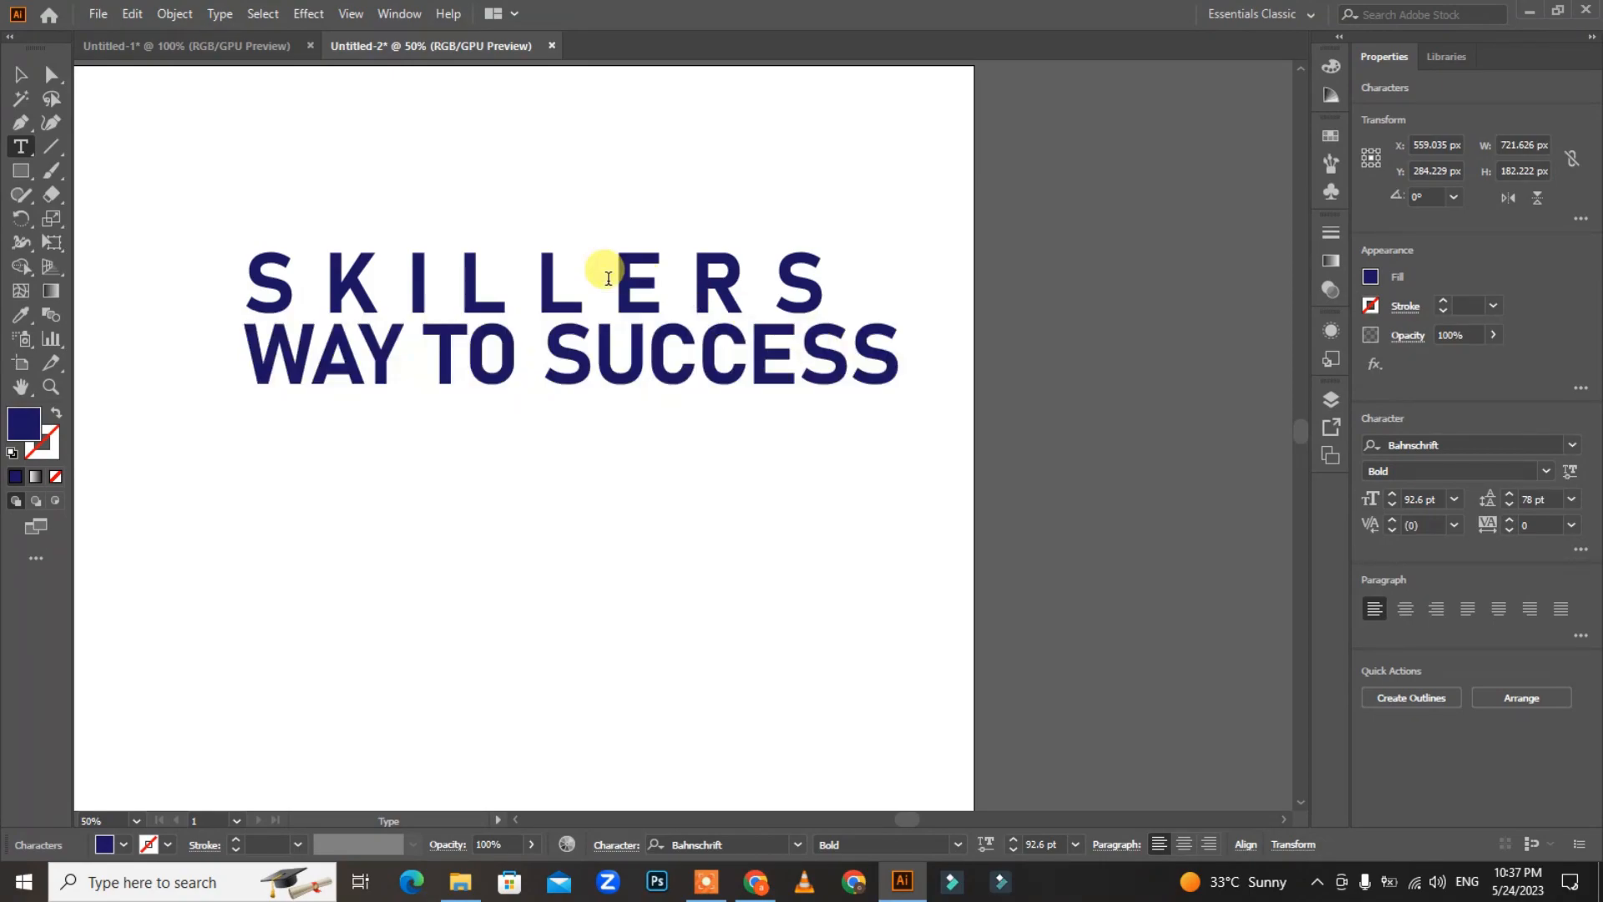
{"action": "left_click", "coordinate": [20, 75]}
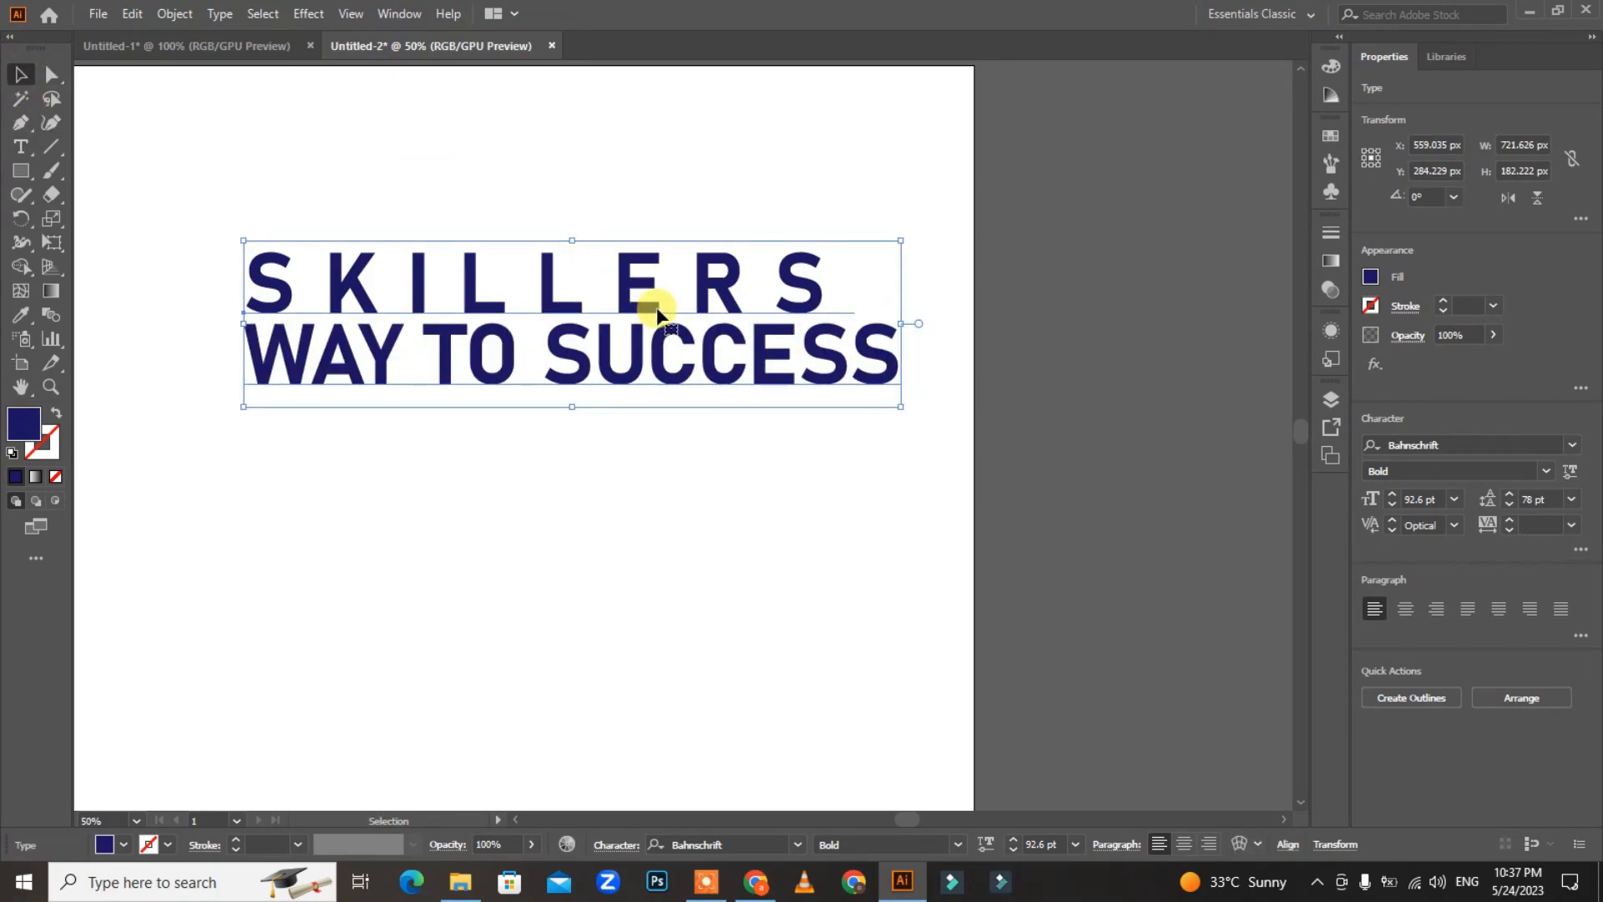
Reduce the WAY TO SUCCESS line's font size to 51 pt and set the whole text's leading to 56 pt
{"action": "double_click", "coordinate": [658, 307]}
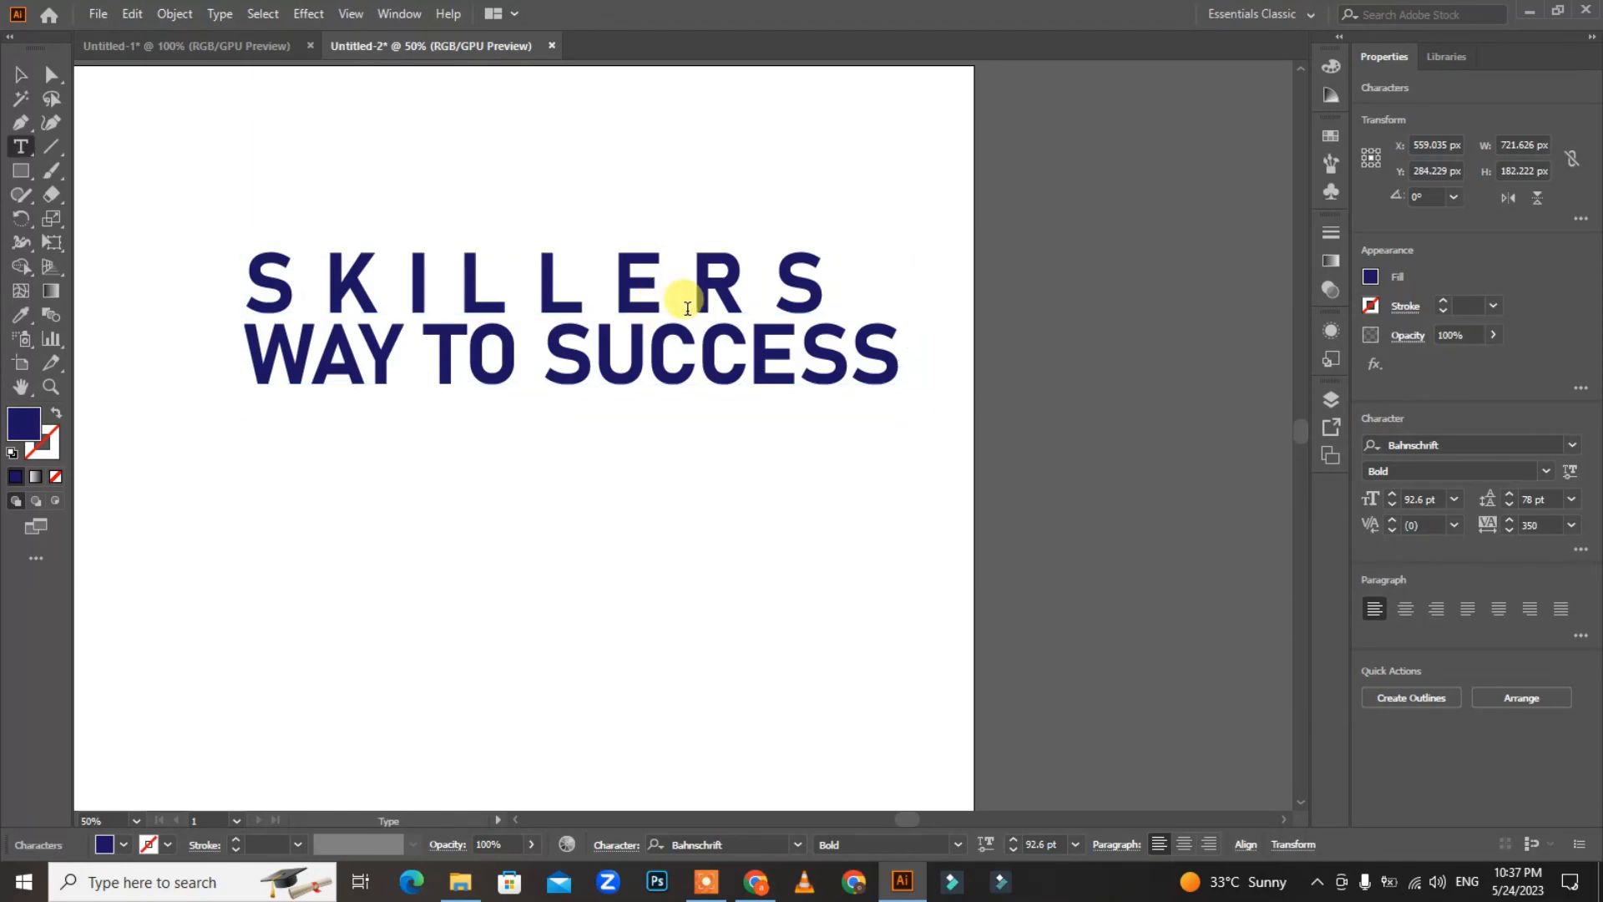
{"action": "left_click_drag", "start_coordinate": [899, 349], "coordinate": [236, 349]}
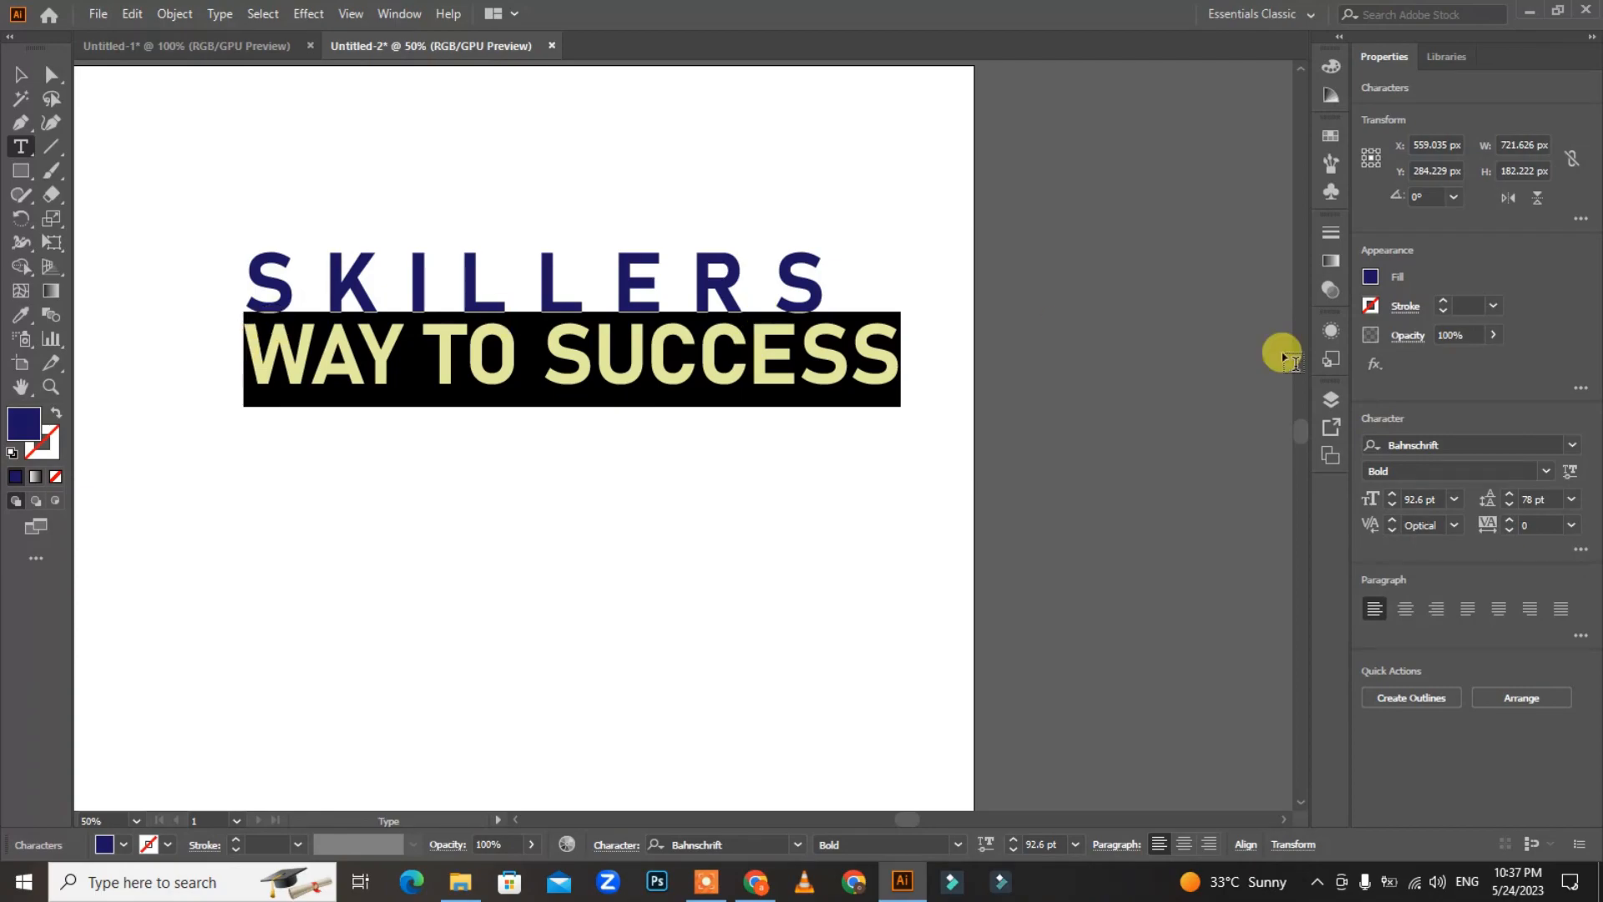
{"action": "left_click", "coordinate": [1391, 506]}
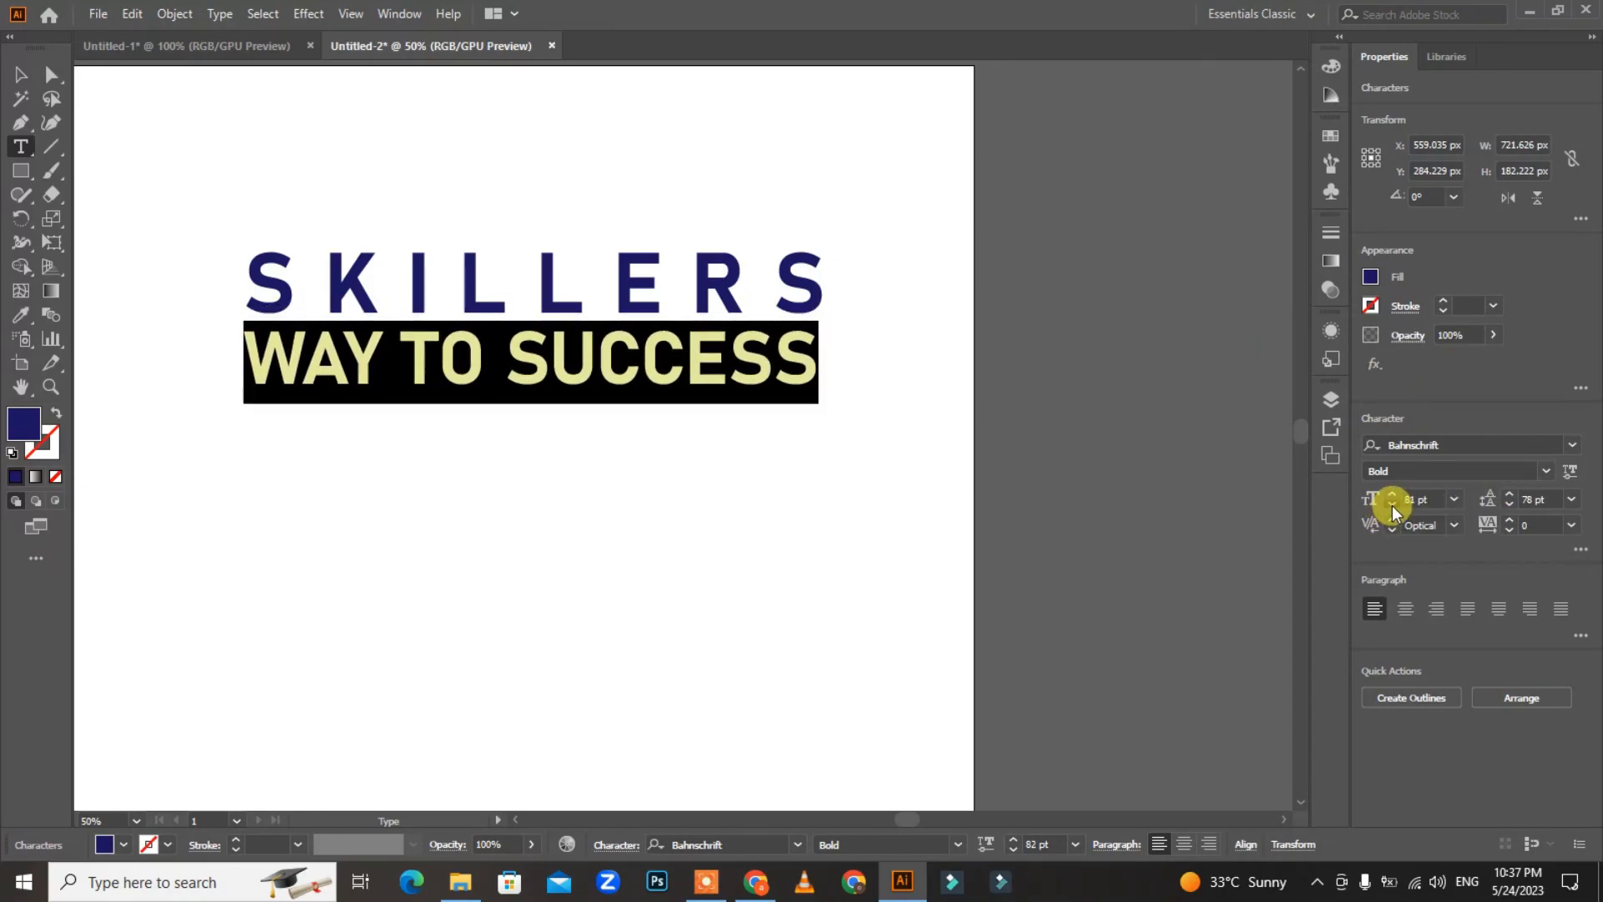
{"action": "left_click", "coordinate": [1391, 506]}
{"action": "left_click", "coordinate": [1391, 506]}
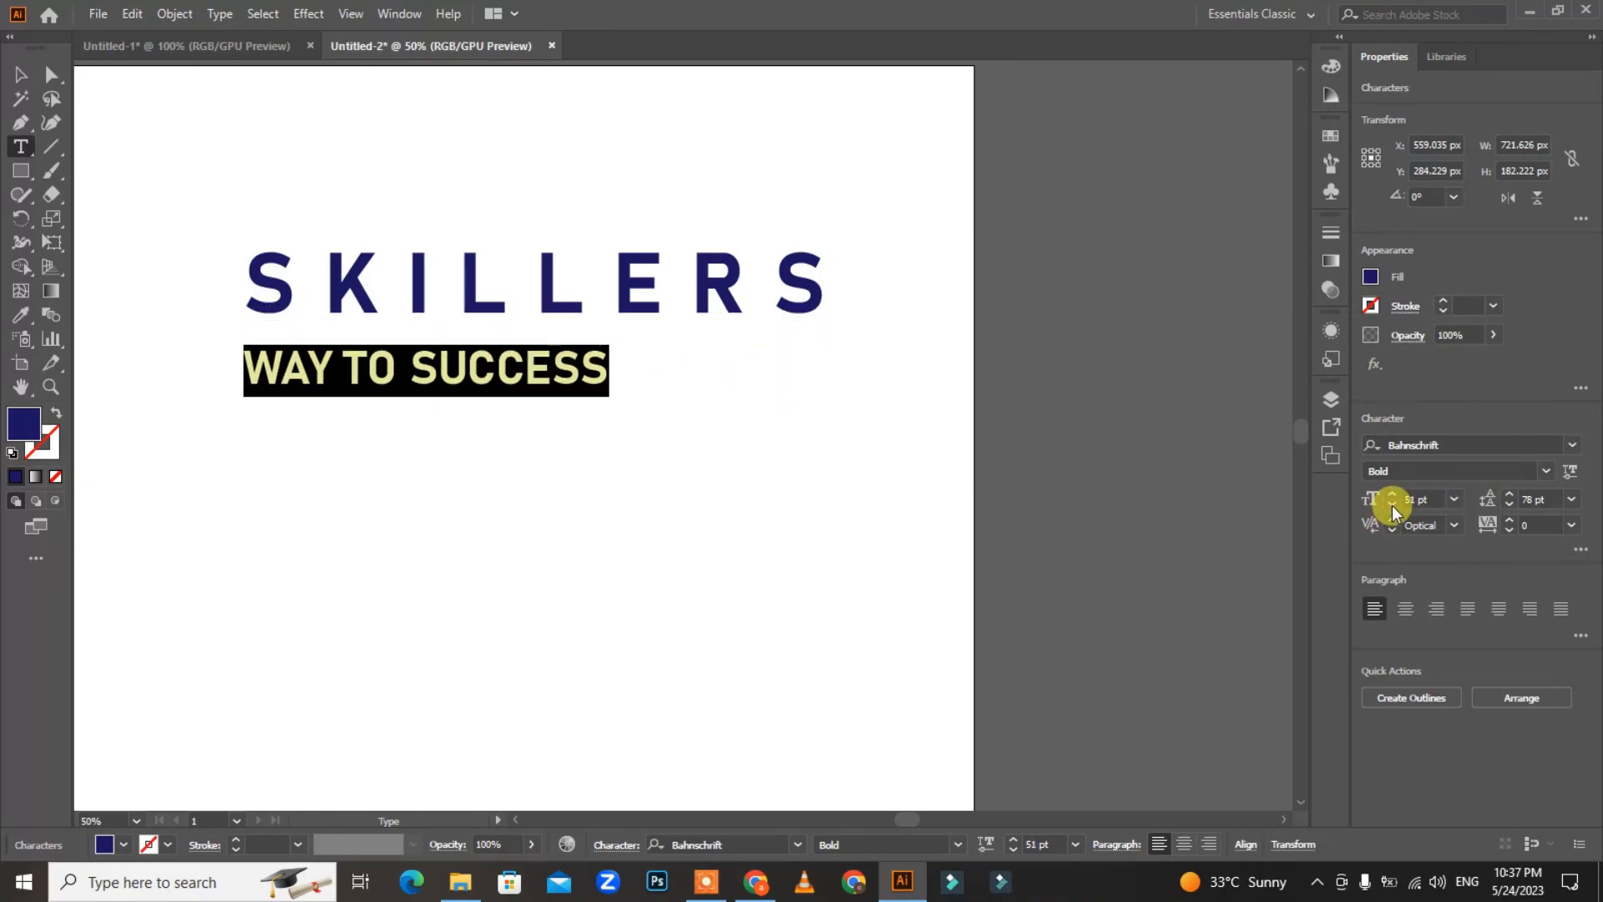
{"action": "left_click", "coordinate": [19, 80]}
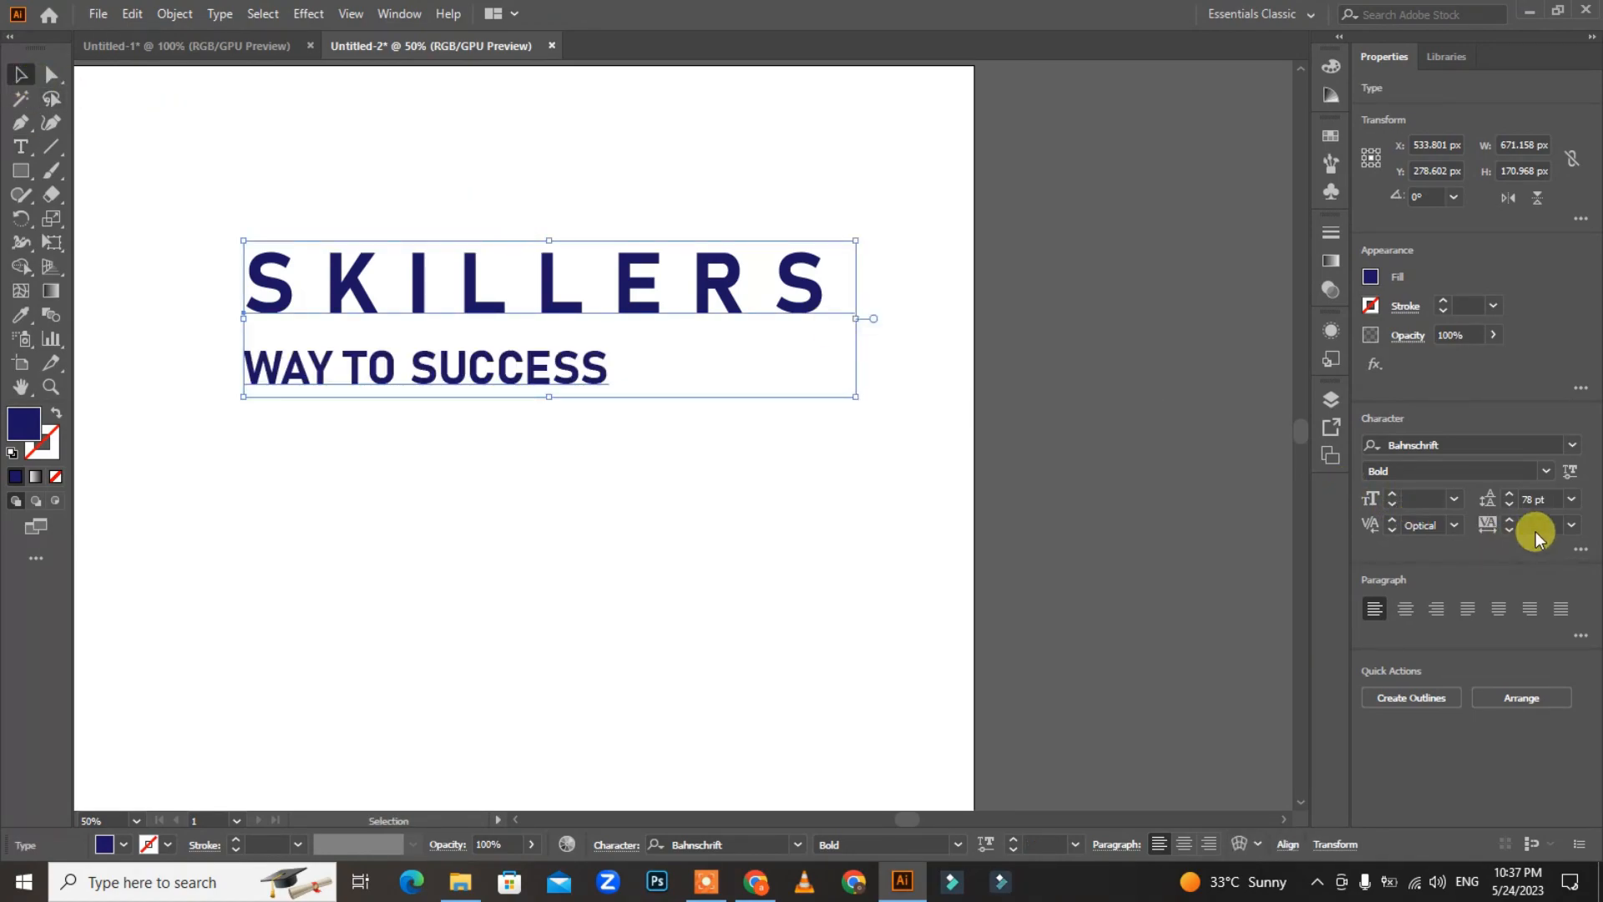
{"action": "left_click", "coordinate": [1511, 505]}
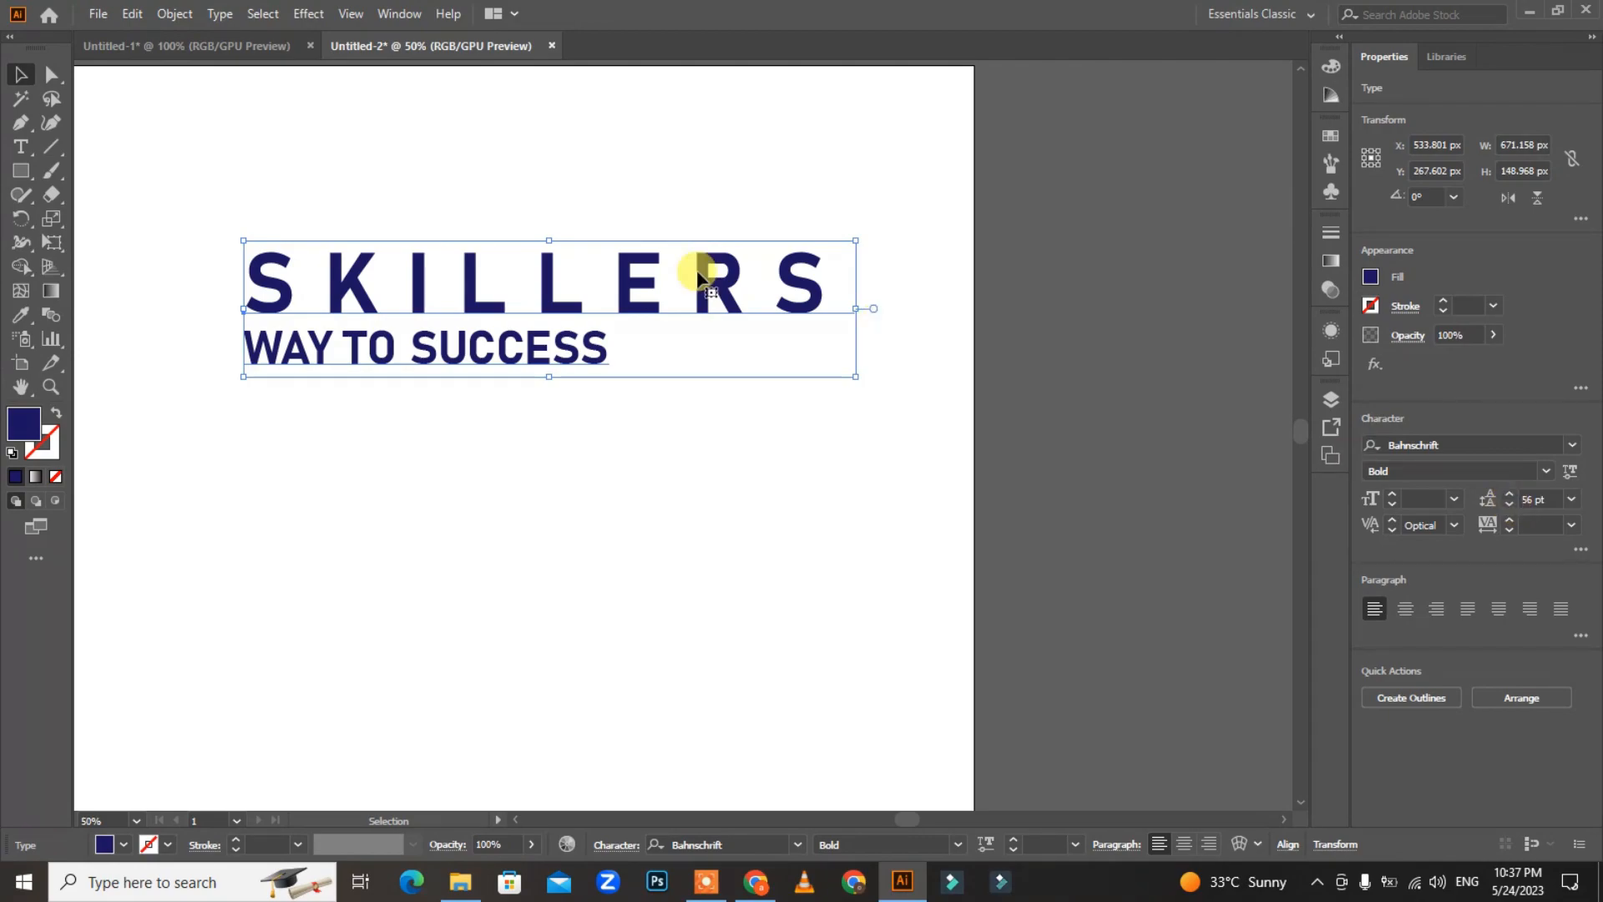
Reduce the SKILLERS line's tracking to 100
{"action": "double_click", "coordinate": [741, 280]}
{"action": "left_click_drag", "start_coordinate": [820, 294], "coordinate": [245, 279]}
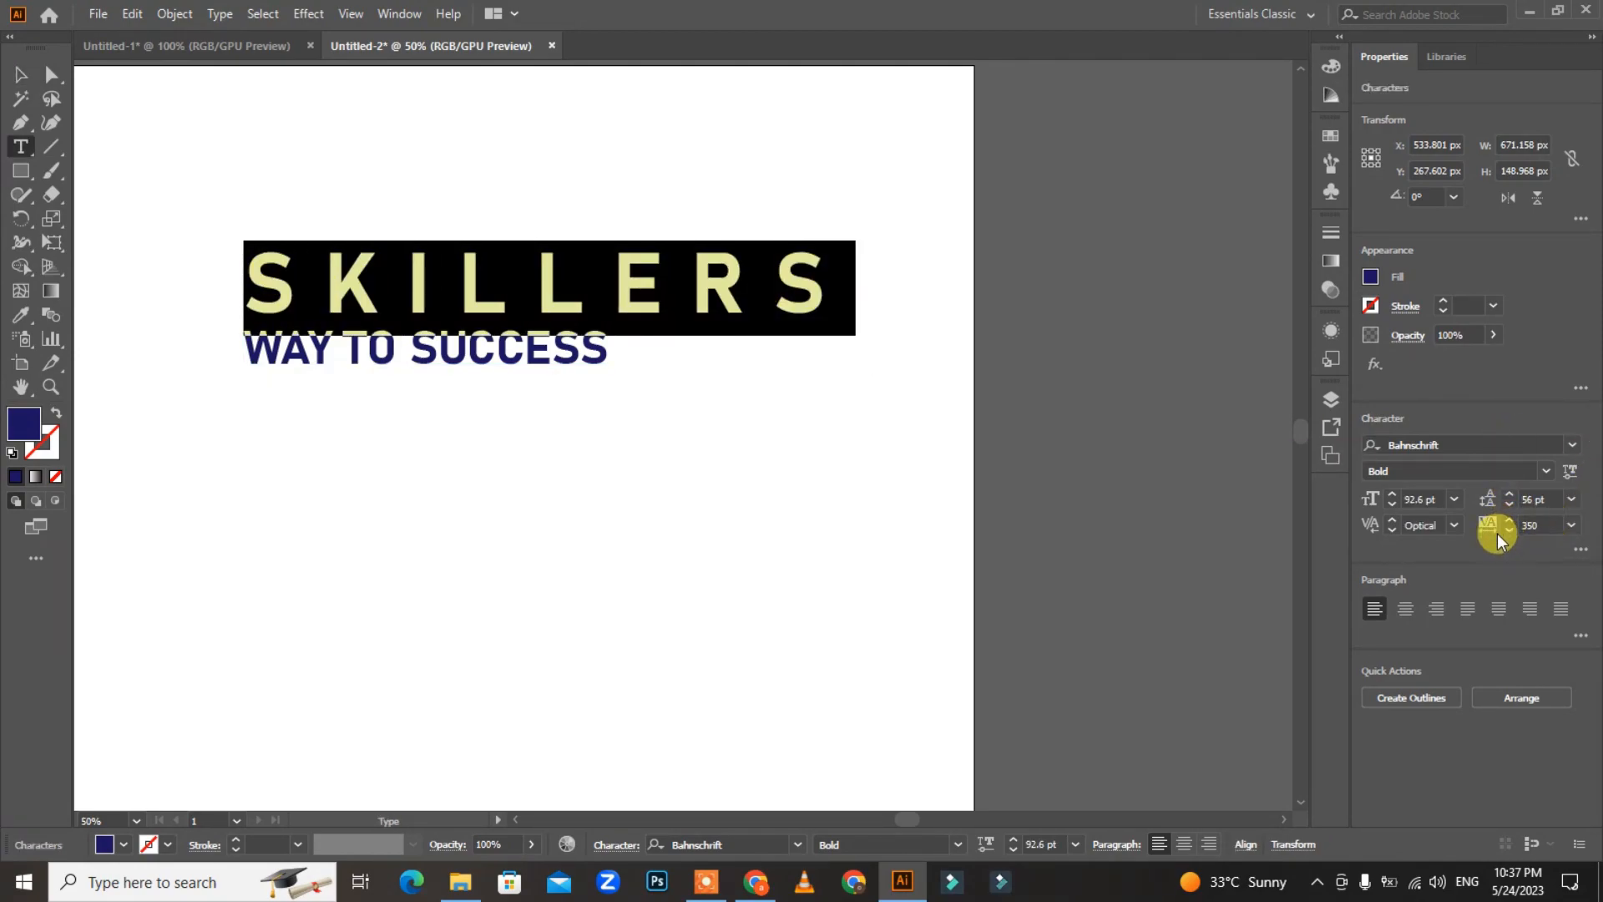
{"action": "left_click_drag", "start_coordinate": [1511, 530], "coordinate": [1512, 529]}
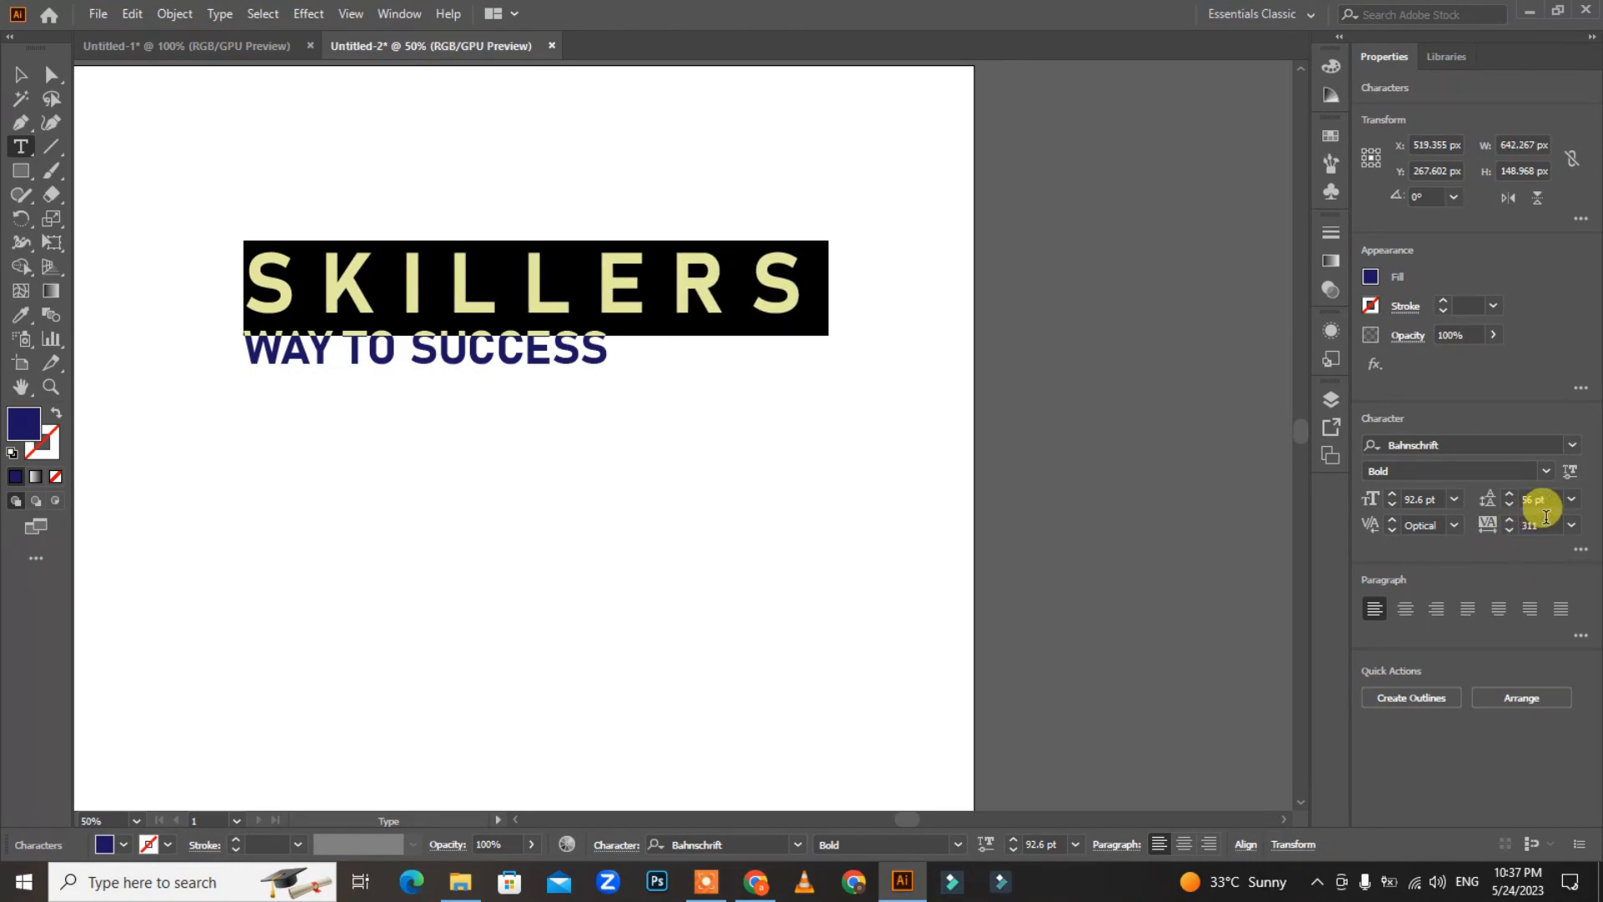
{"action": "left_click", "coordinate": [1543, 522]}
{"action": "type", "text": "1"}
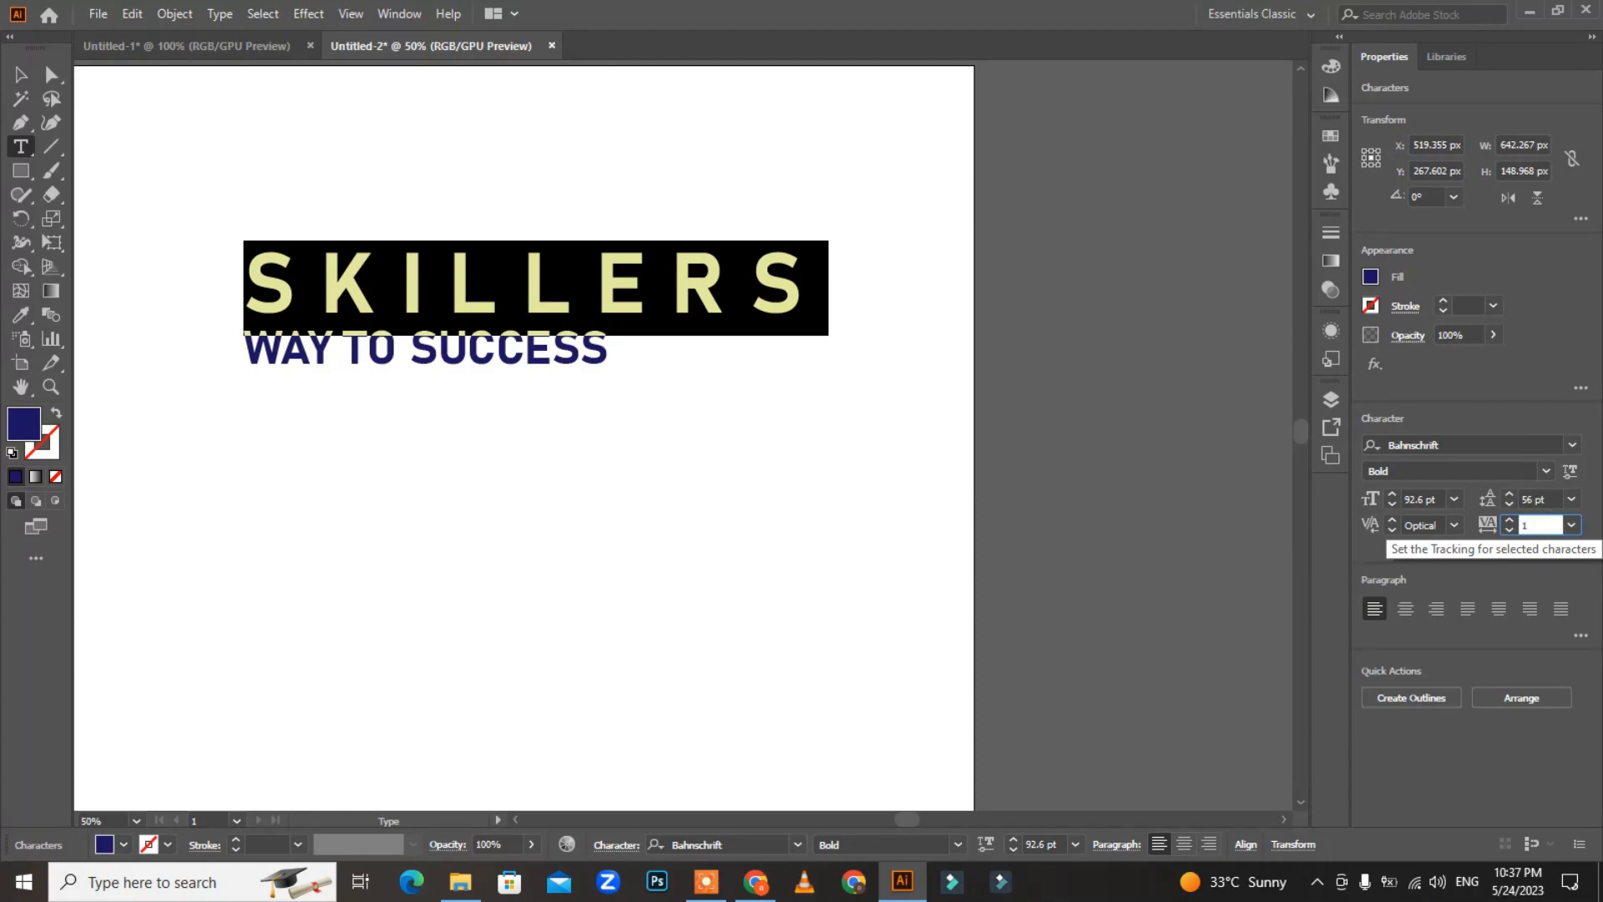
{"action": "type", "text": "00"}
{"action": "key", "text": "Return"}
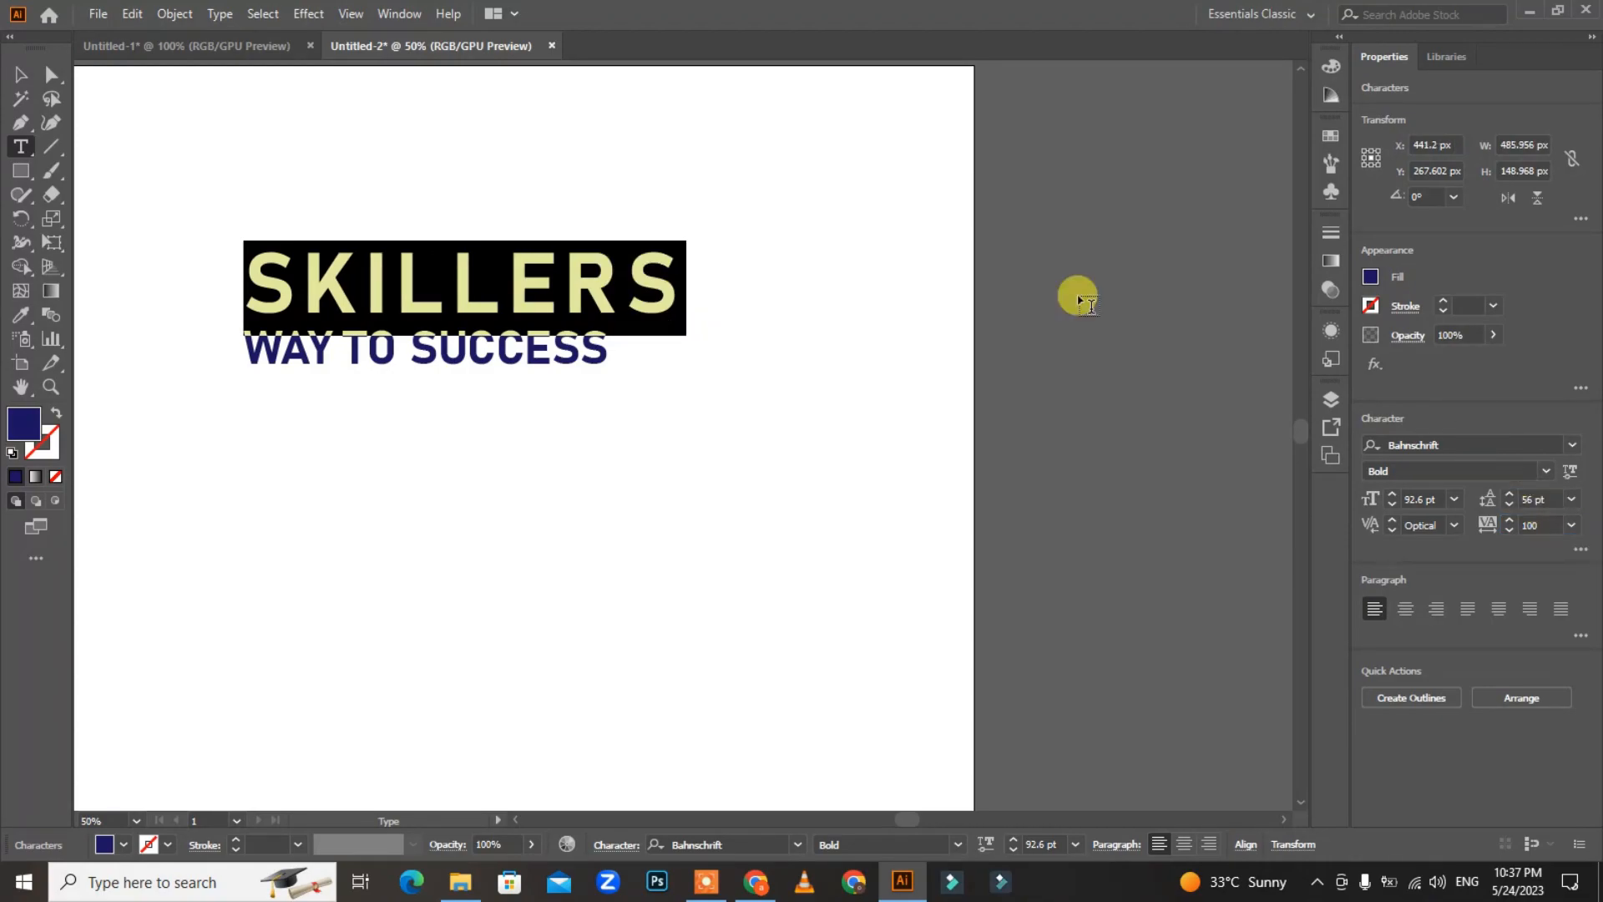
{"action": "left_click", "coordinate": [20, 77]}
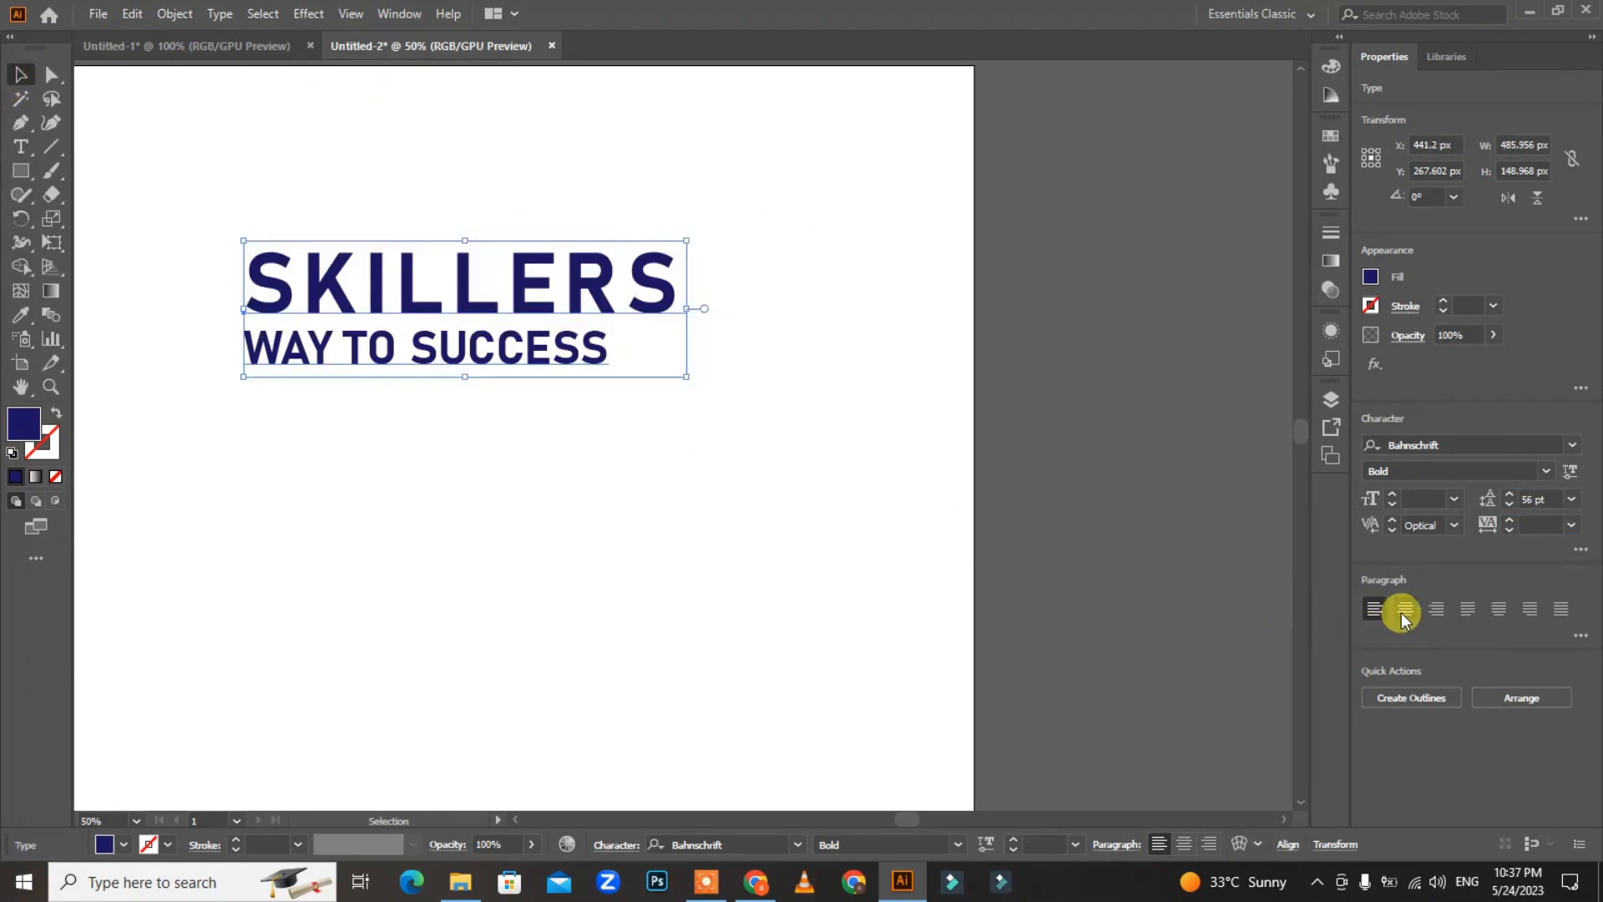
Move the two-line text toward the middle of the artboard and centre-align its lines
{"action": "left_click_drag", "start_coordinate": [572, 287], "coordinate": [762, 348]}
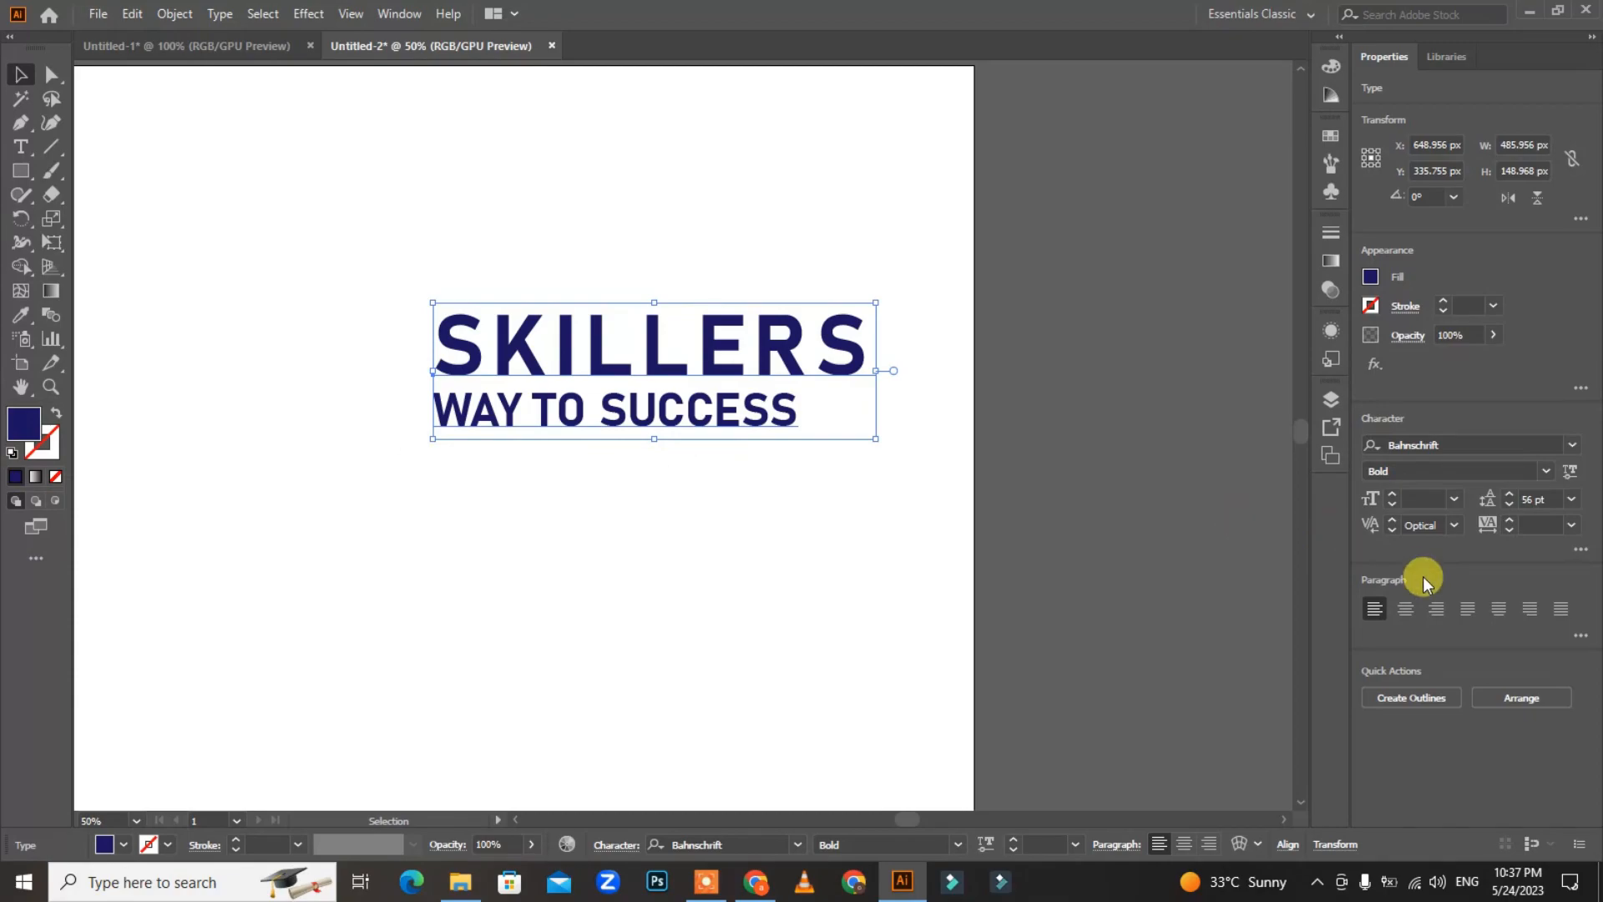
{"action": "left_click", "coordinate": [1407, 609]}
{"action": "left_click_drag", "start_coordinate": [519, 373], "coordinate": [626, 347]}
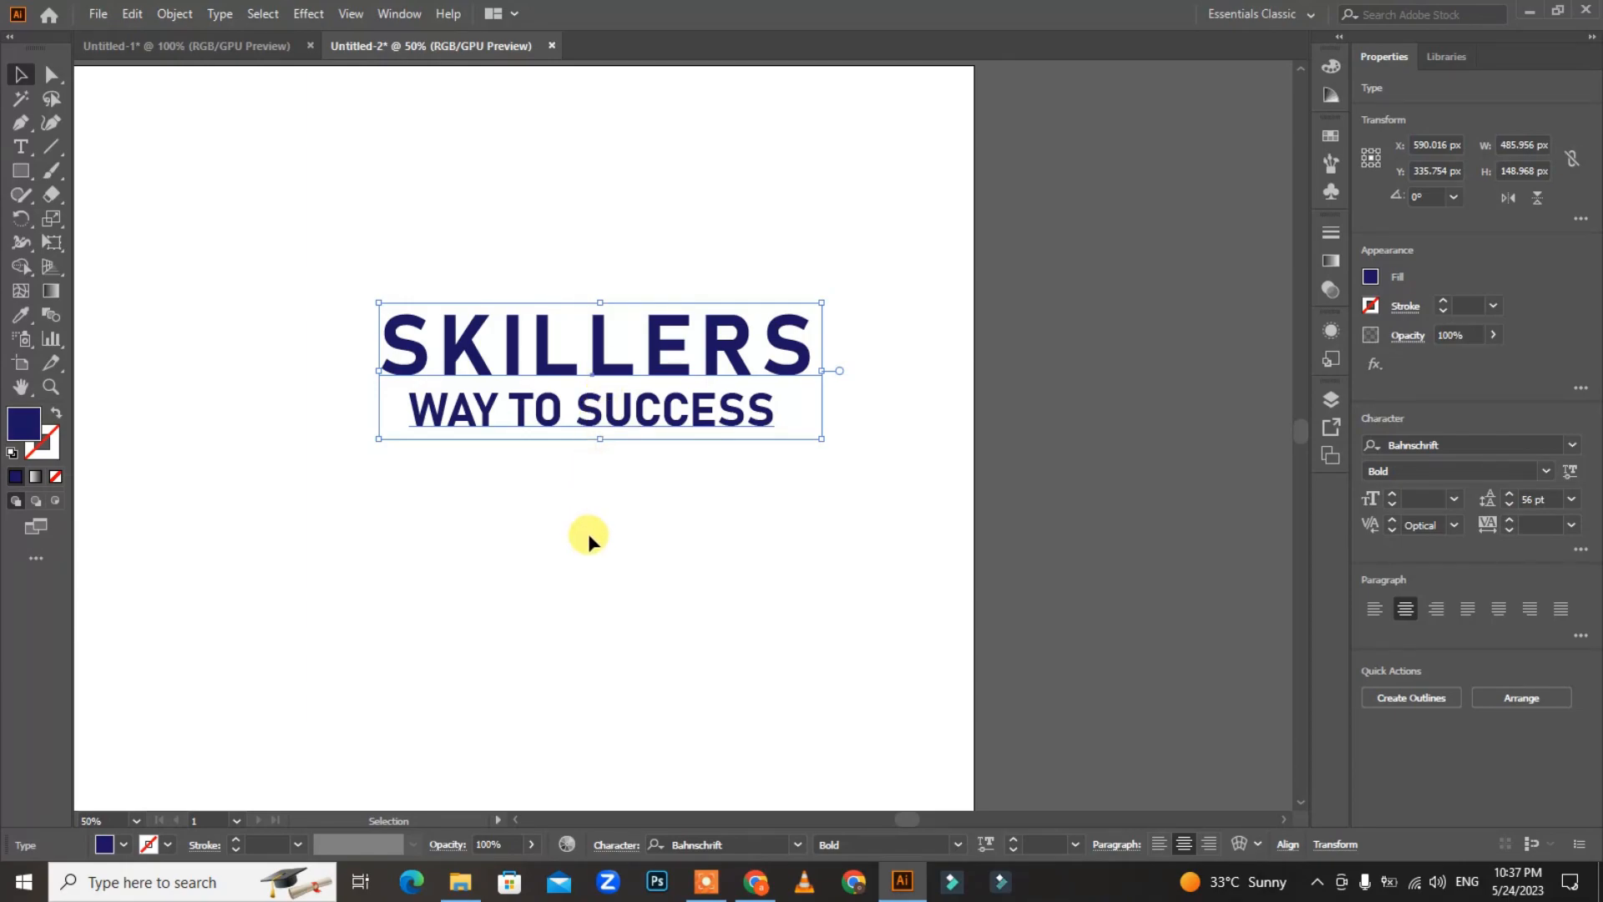
Right-align the two lines of text and move the text back near the middle of the artboard
{"action": "left_click", "coordinate": [1435, 616]}
{"action": "left_click_drag", "start_coordinate": [480, 318], "coordinate": [835, 354]}
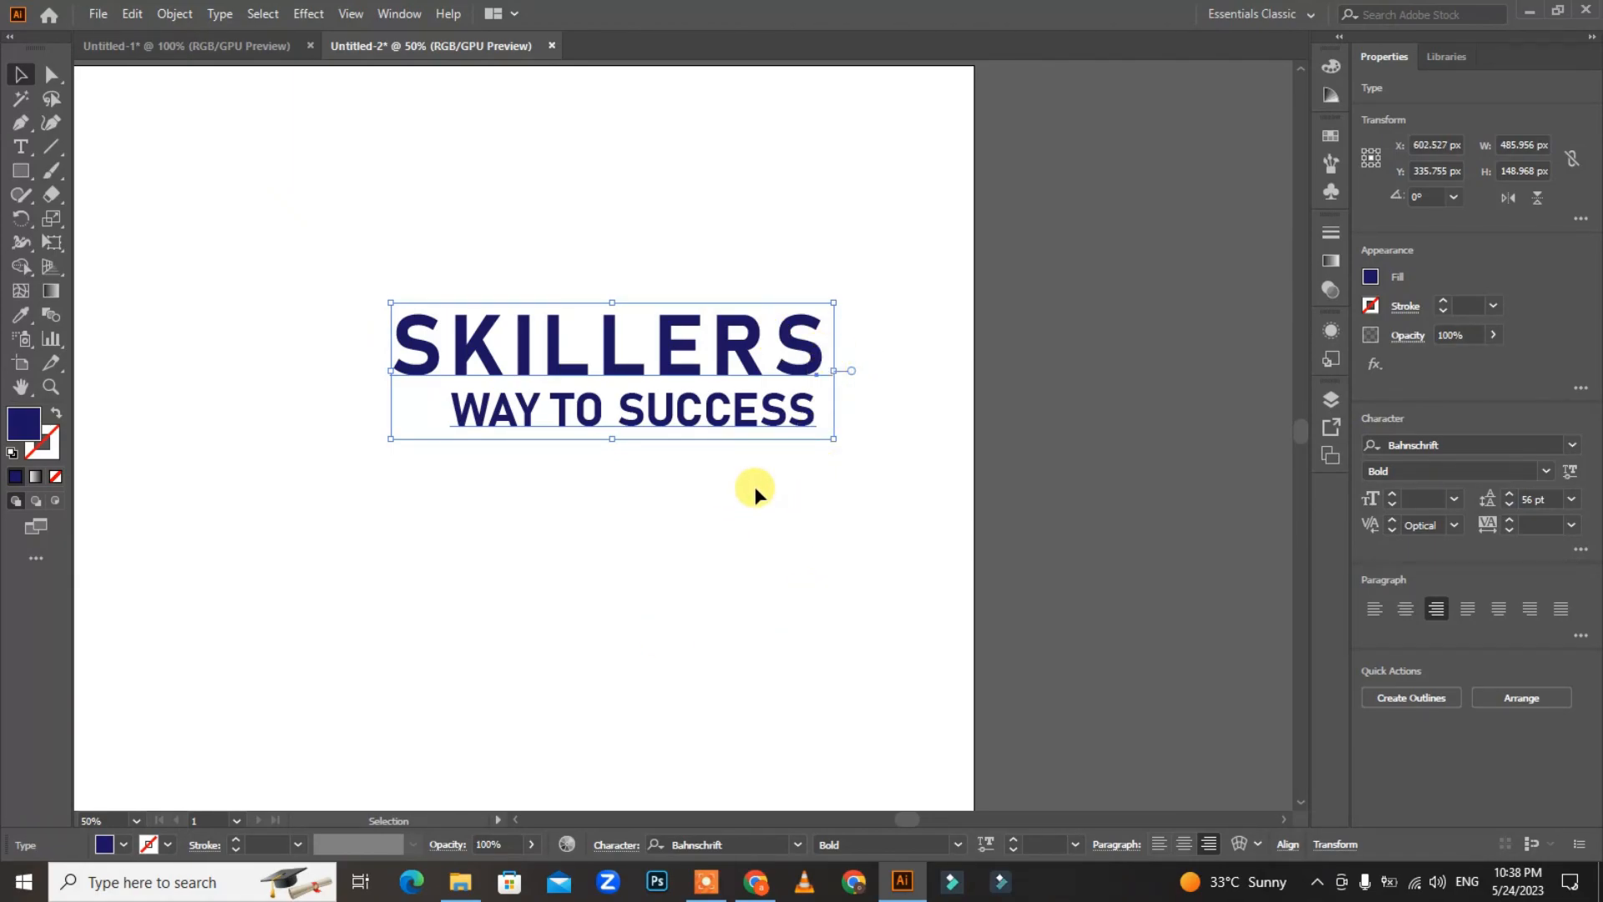
Delete the two-line text and draw an area type box about 763 by 663 px filled with placeholder text
{"action": "key", "text": "Delete"}
{"action": "key", "text": "t"}
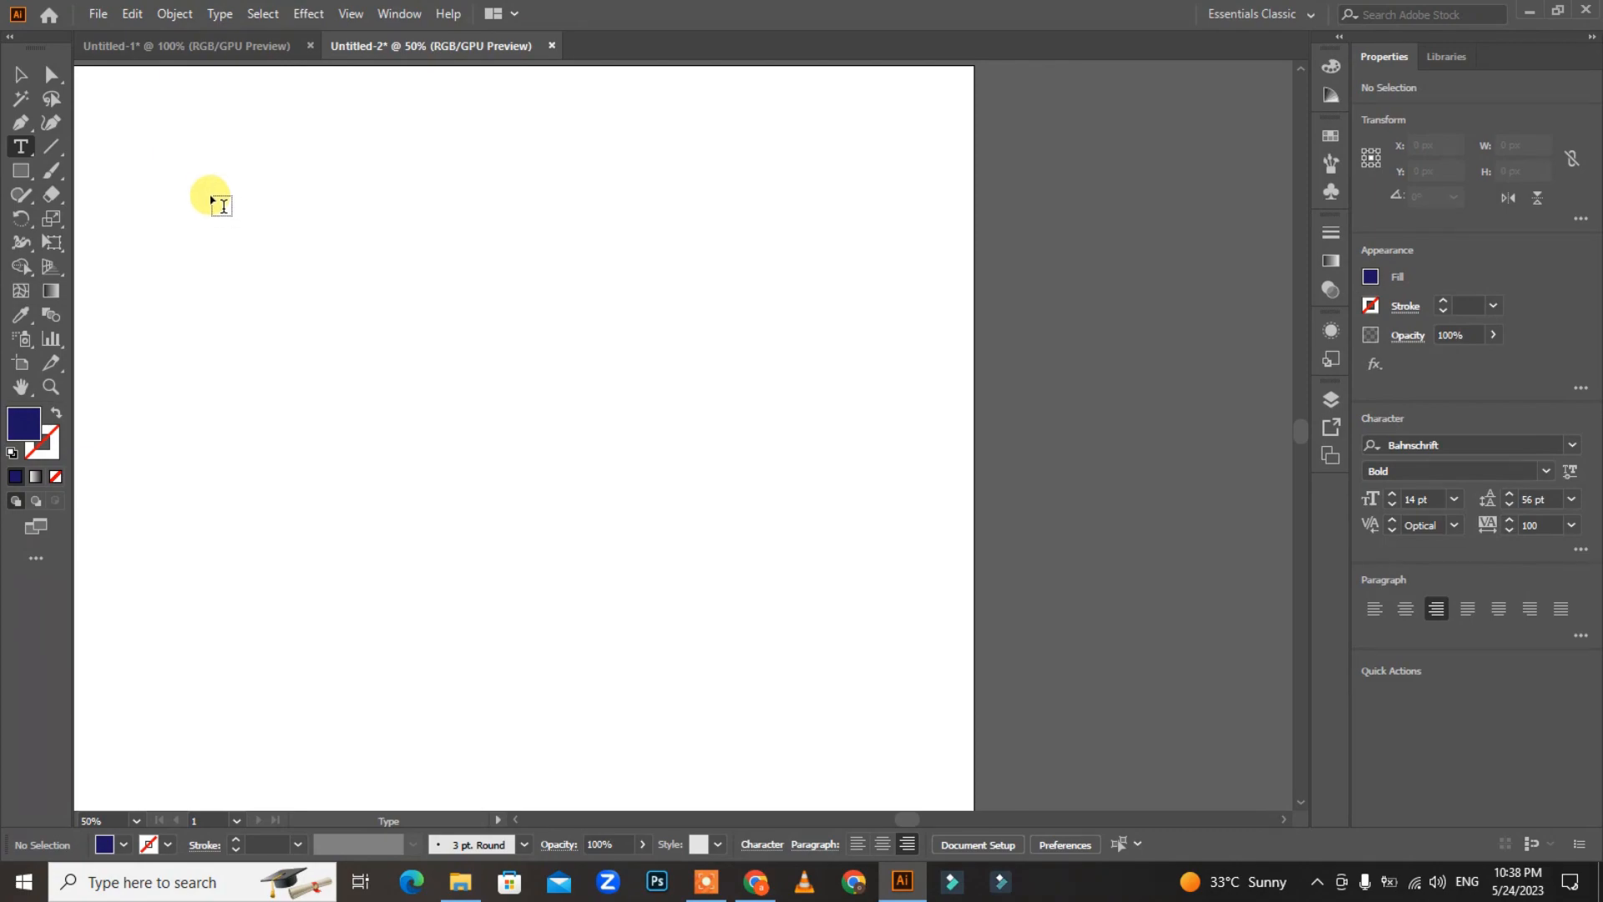
{"action": "left_click", "coordinate": [196, 224]}
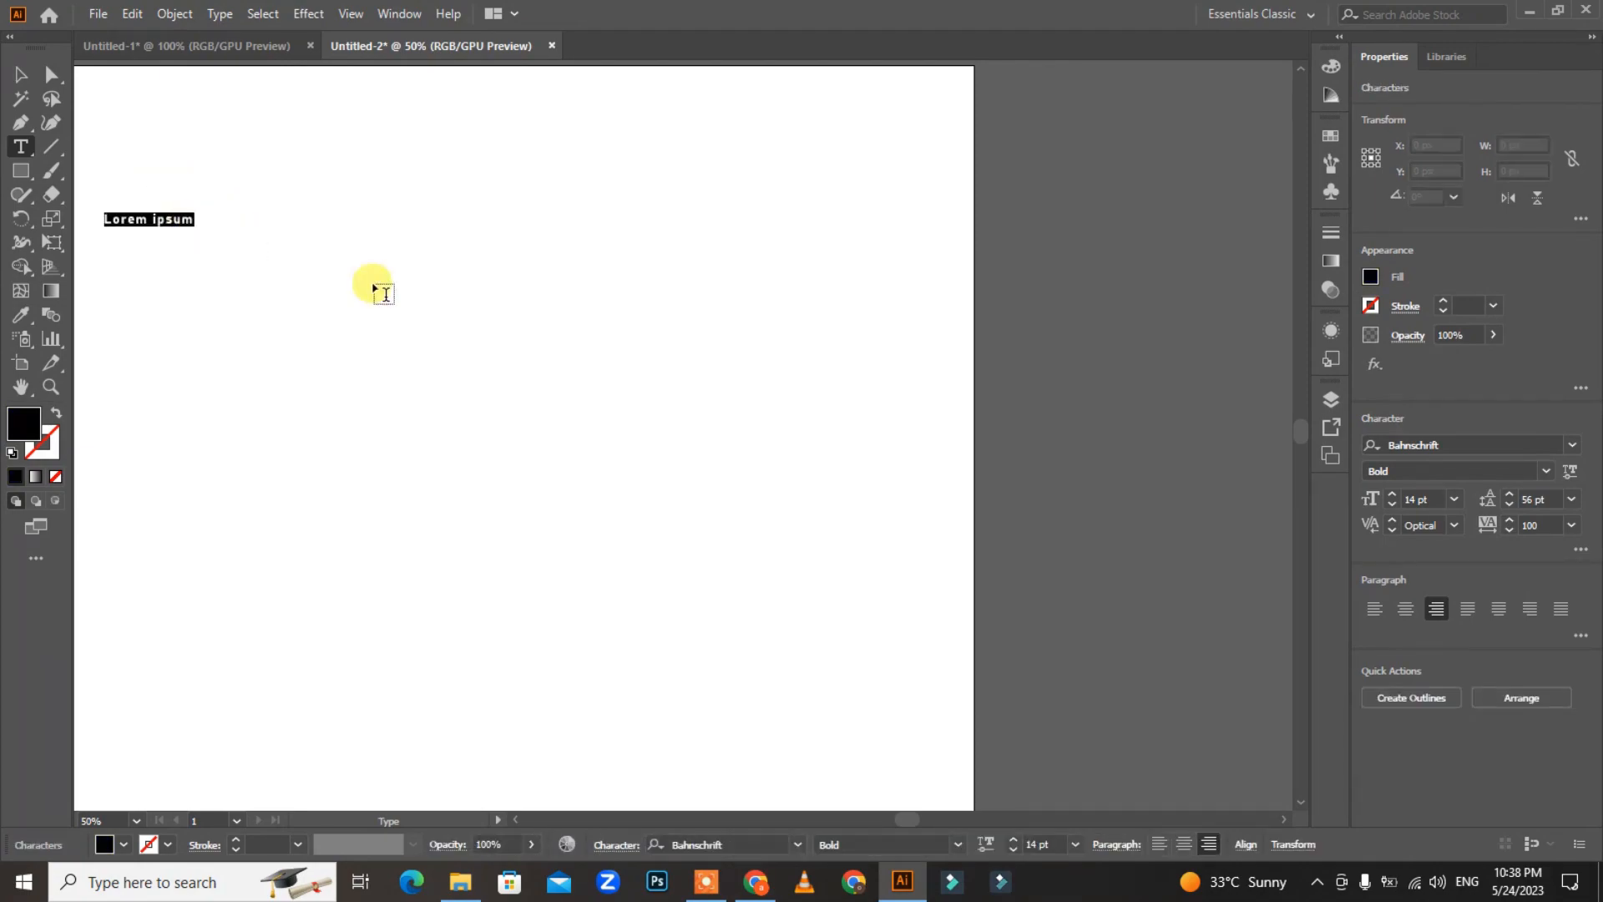
{"action": "key", "text": "ctrl+z"}
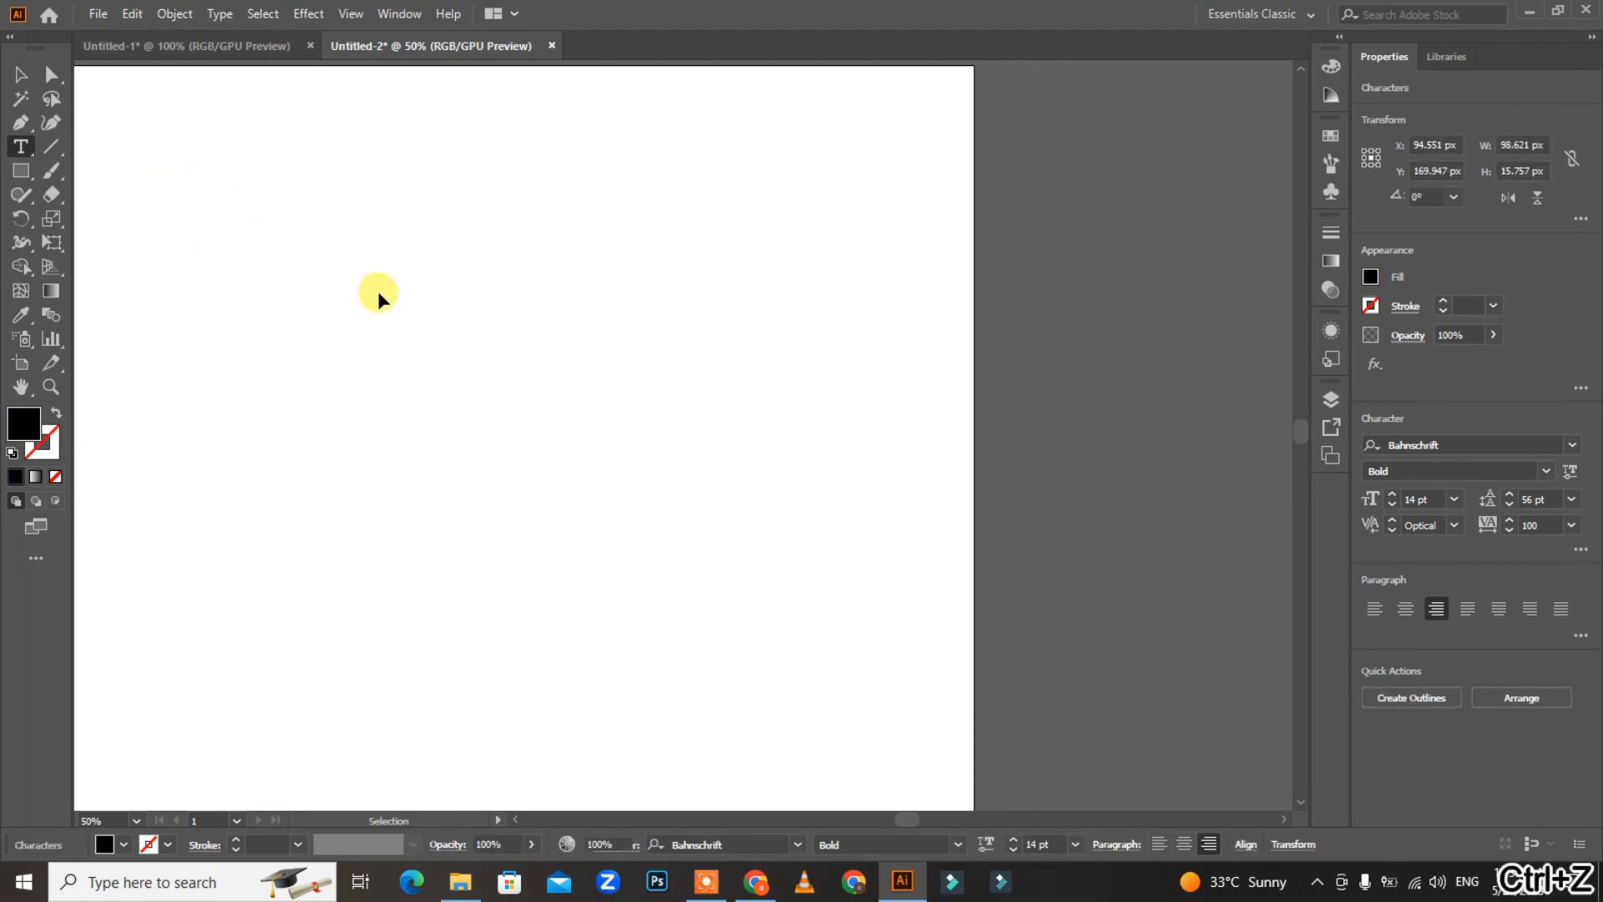
{"action": "left_click_drag", "start_coordinate": [171, 141], "coordinate": [867, 744]}
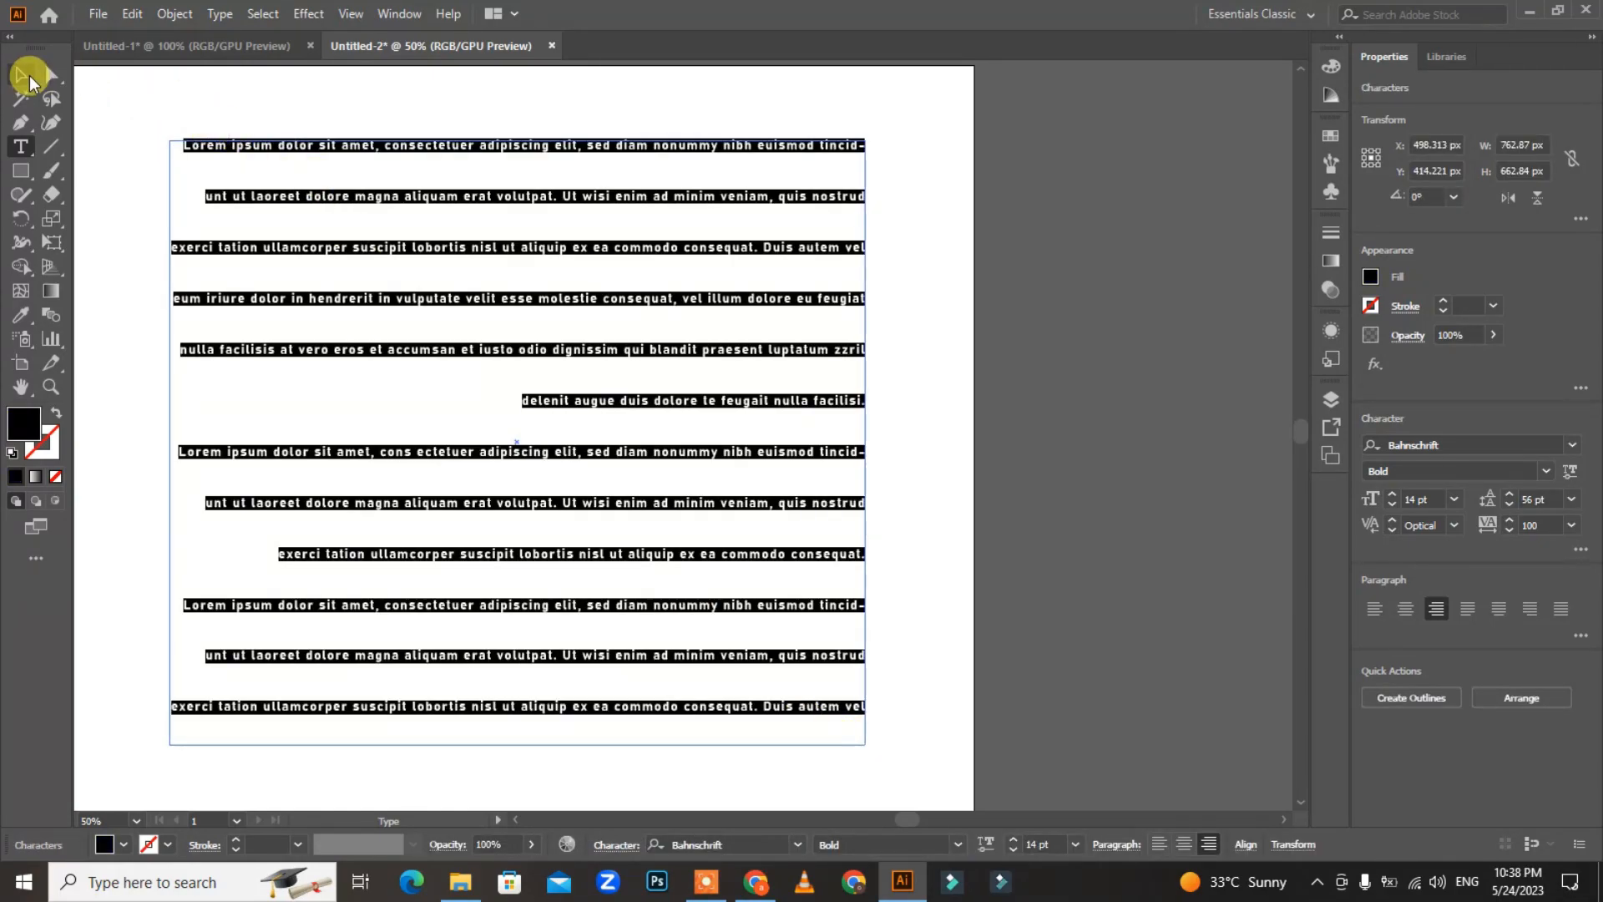
{"action": "left_click", "coordinate": [29, 81]}
{"action": "left_click", "coordinate": [942, 408]}
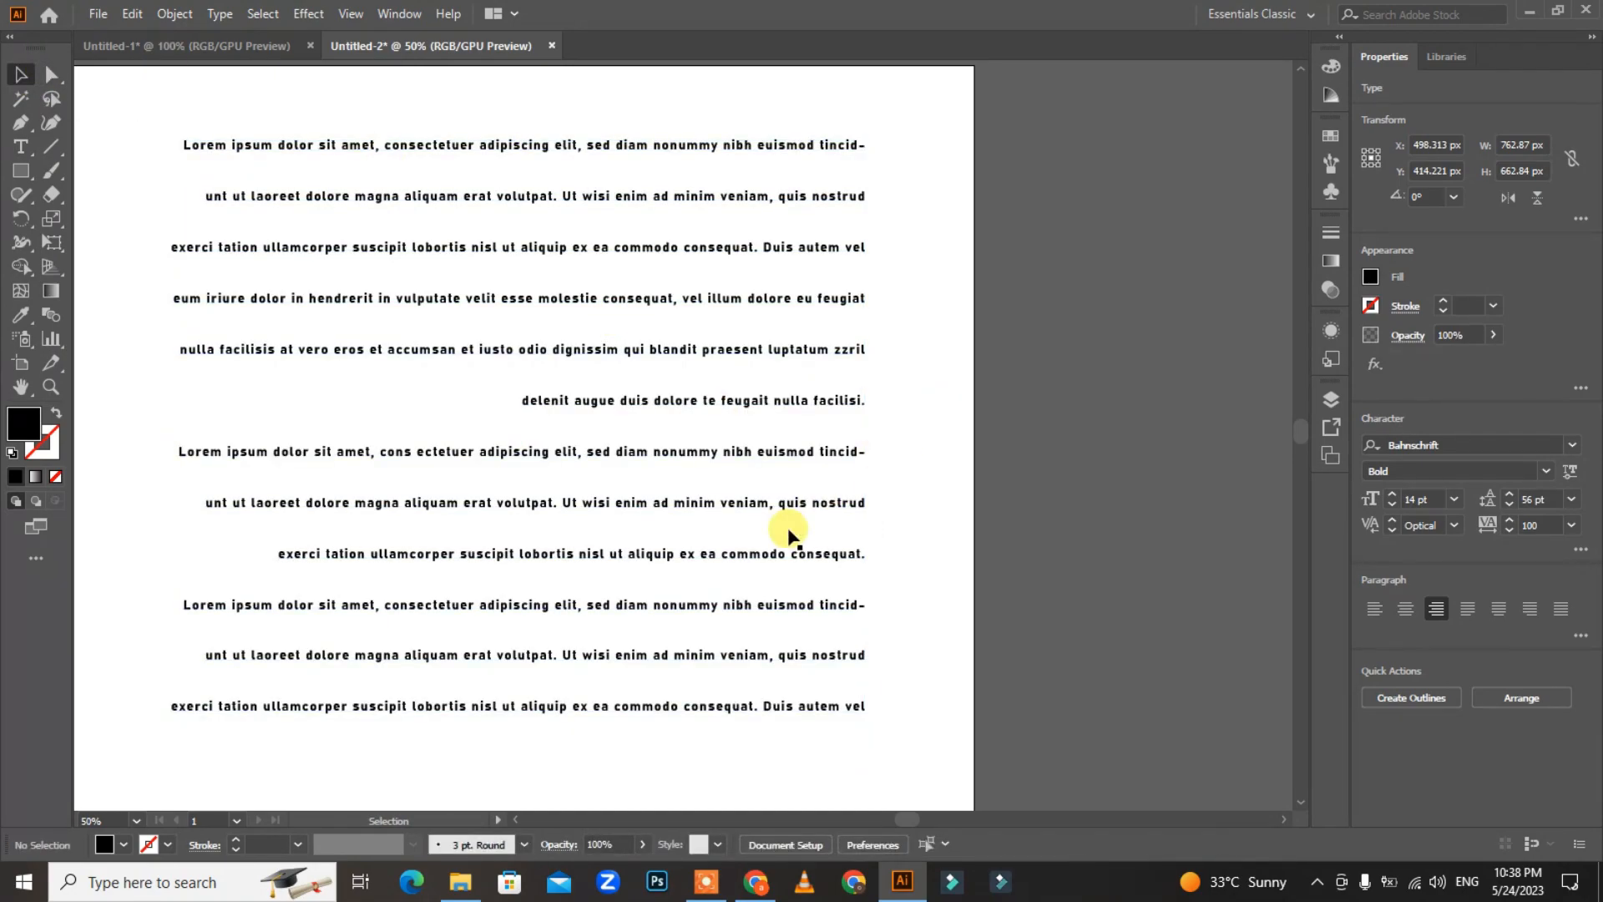
{"action": "left_click", "coordinate": [637, 314]}
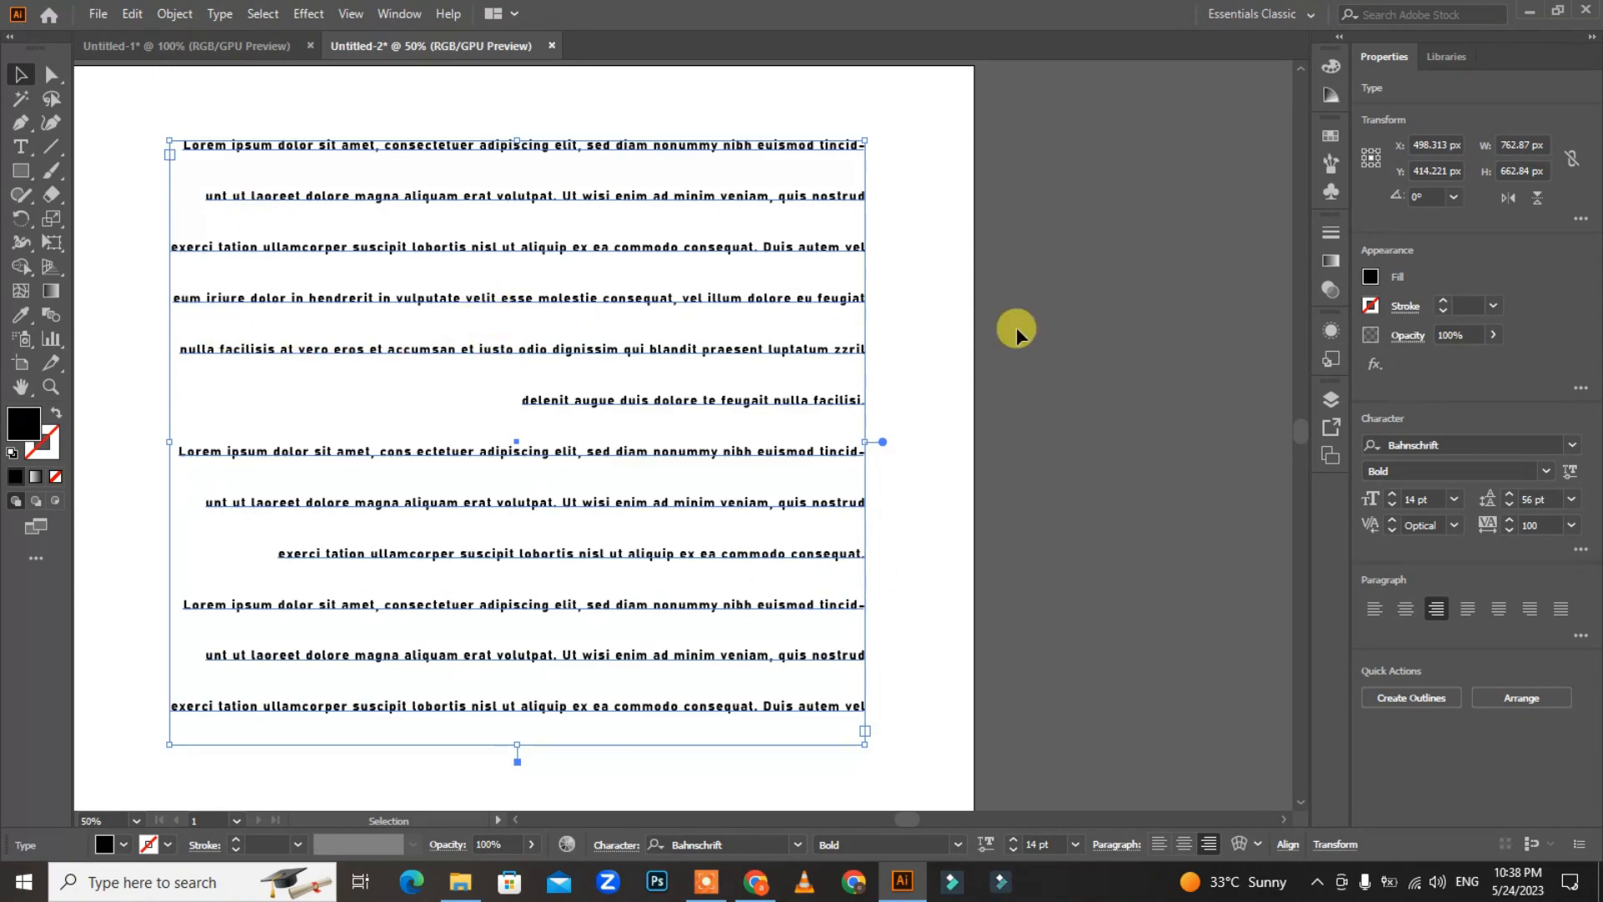
Left-align the placeholder paragraph, and justify it with the last line aligned left
{"action": "left_click", "coordinate": [1375, 607]}
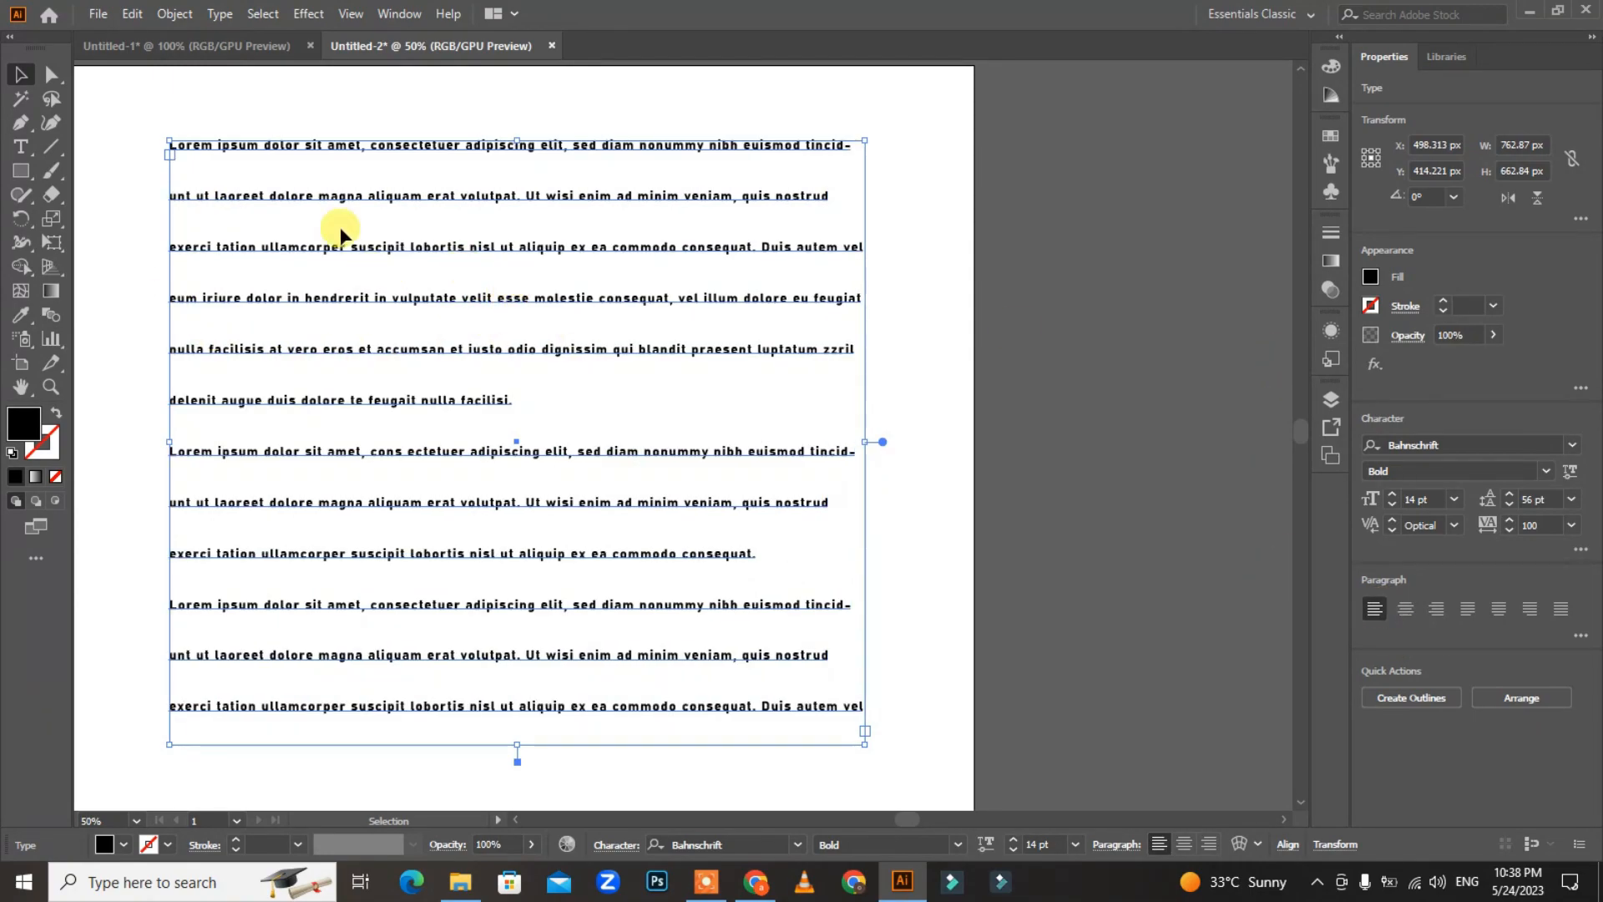
{"action": "left_click", "coordinate": [143, 271]}
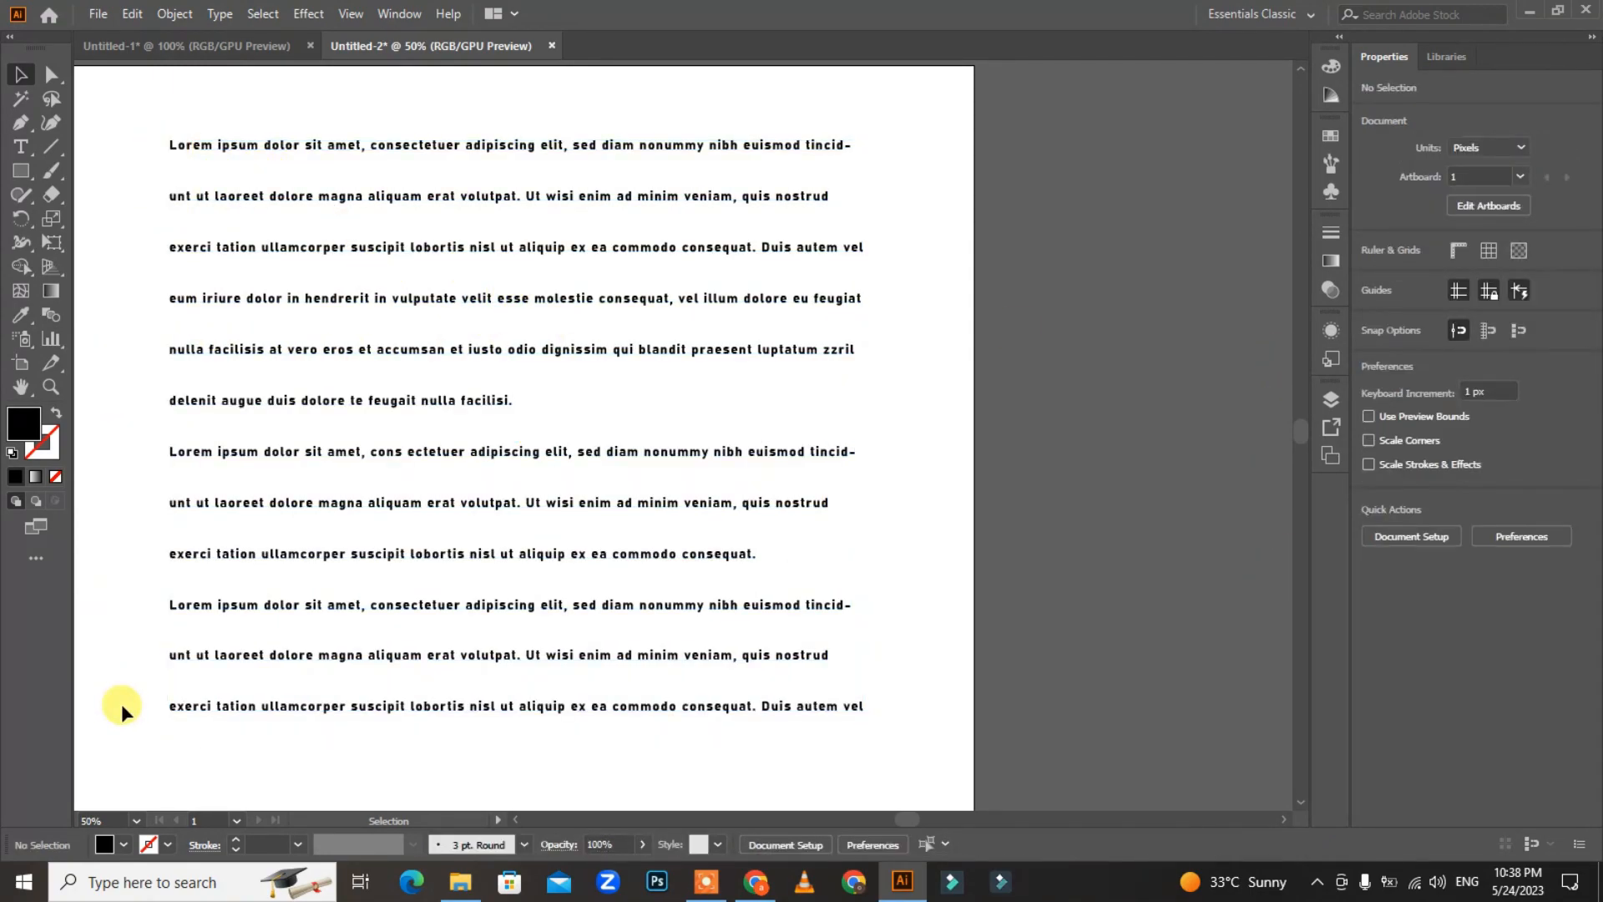
{"action": "left_click", "coordinate": [484, 154]}
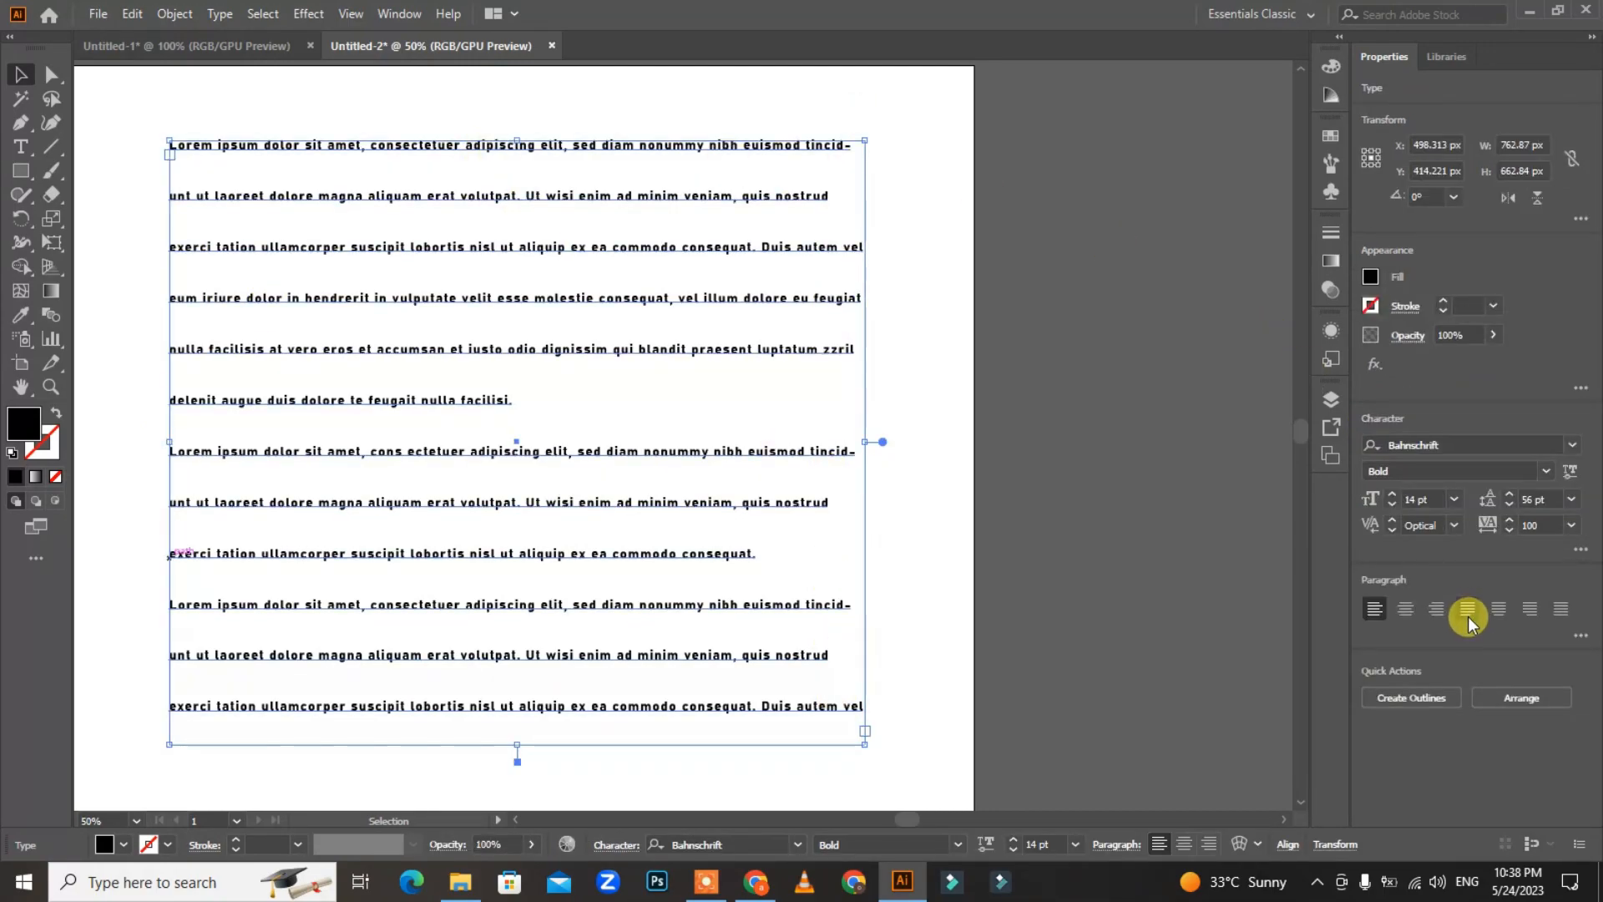
{"action": "left_click", "coordinate": [1469, 618]}
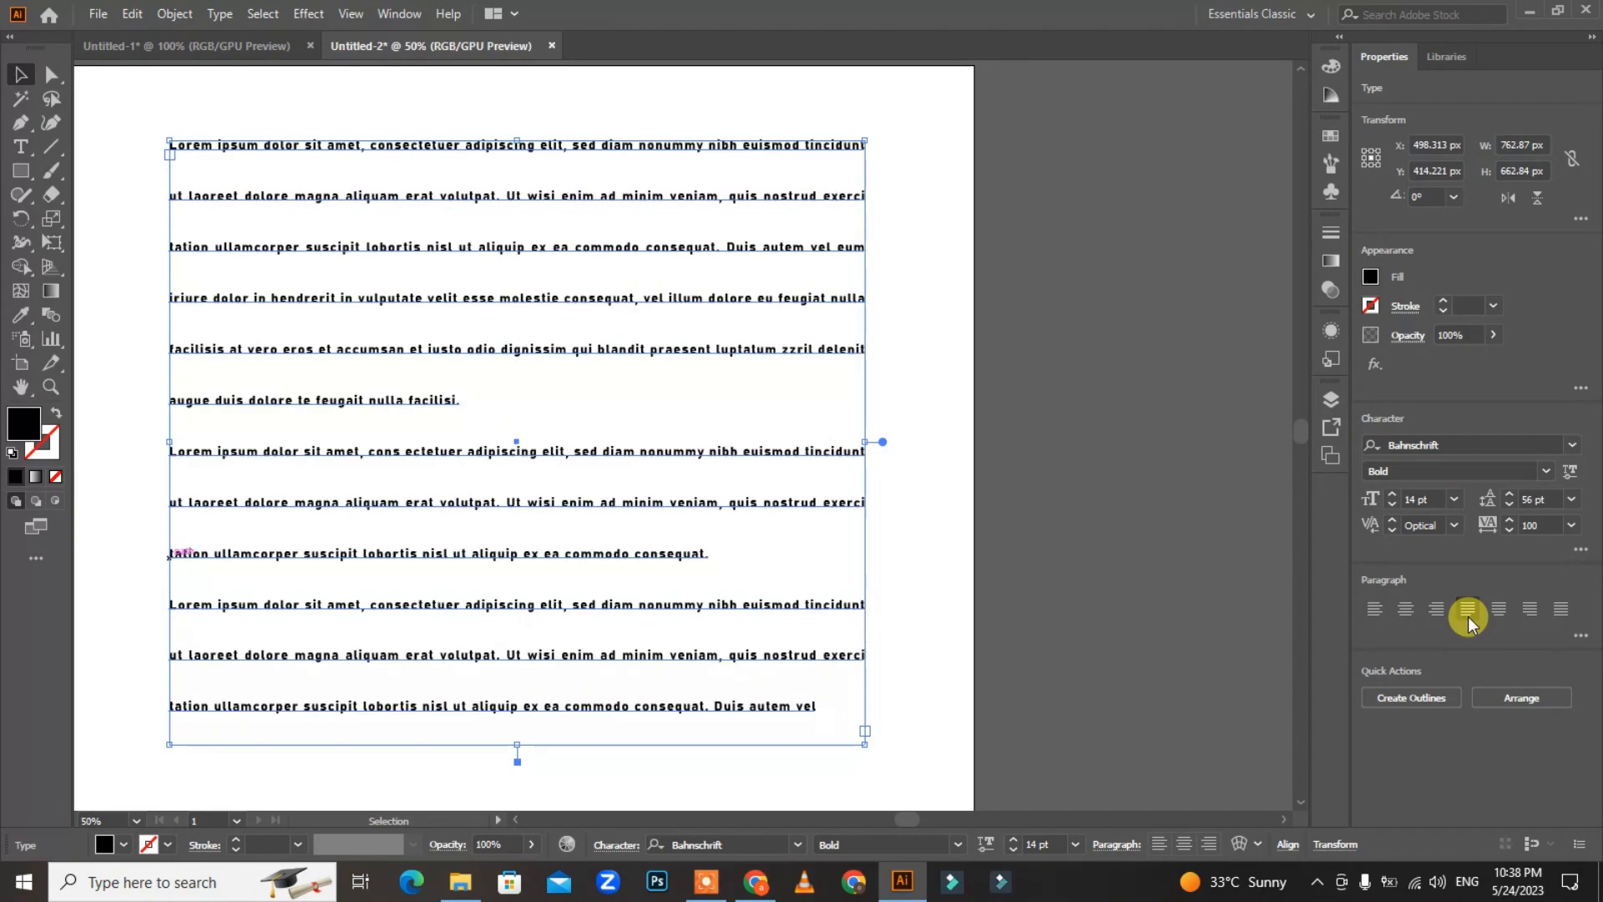
{"action": "left_click", "coordinate": [854, 476]}
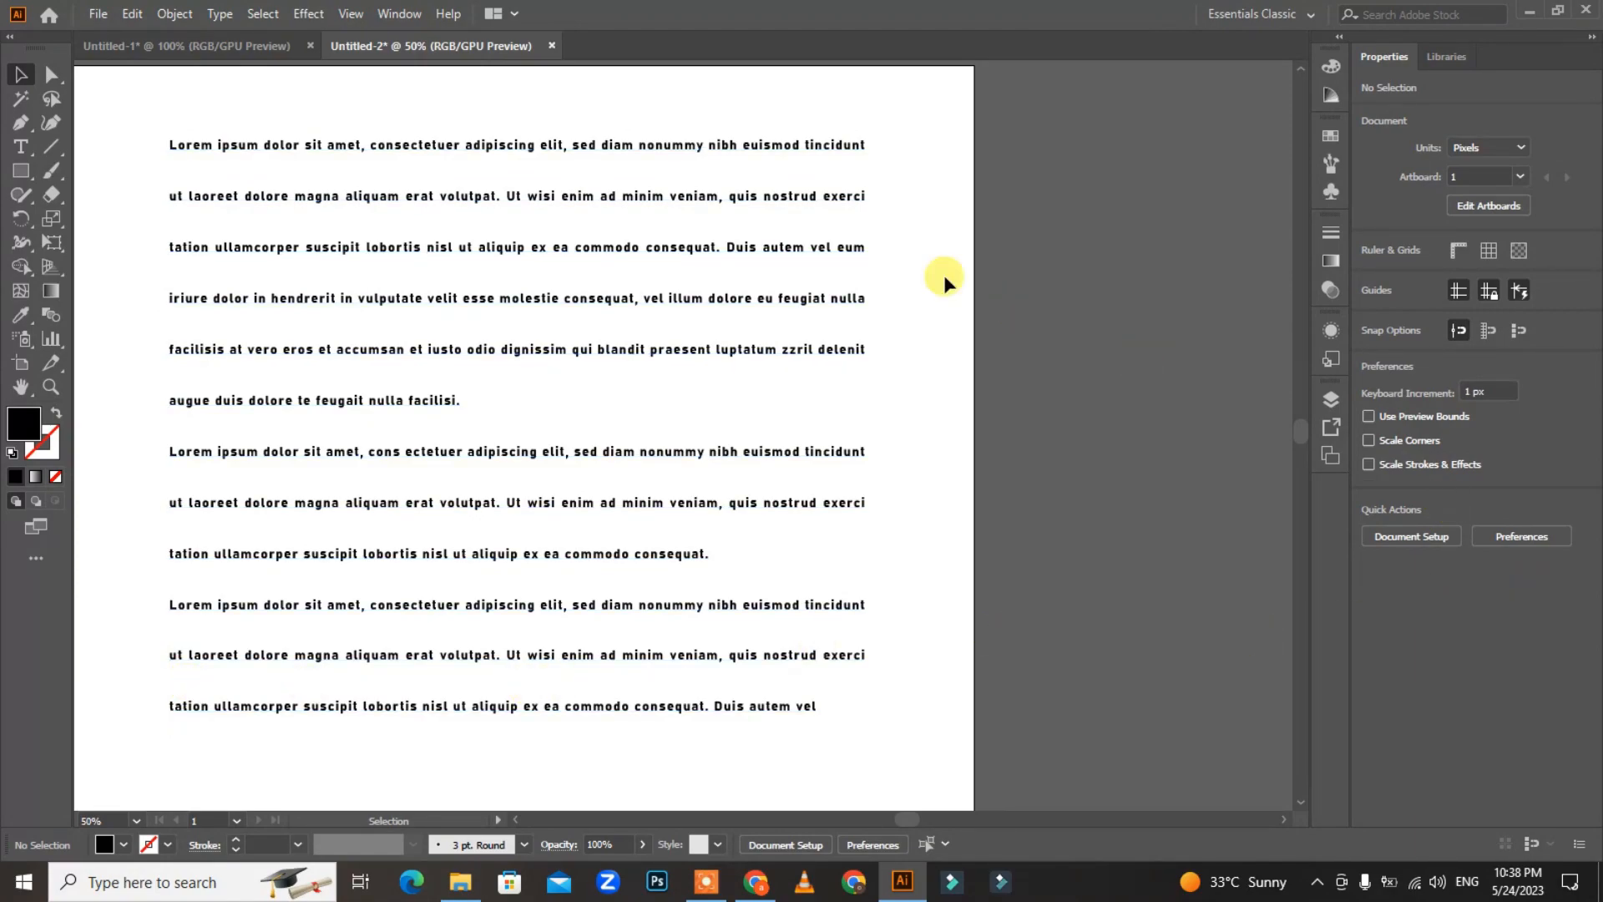
Undo the placeholder paragraph work to bring back the two-line SKILLERS / WAY TO SUCCESS text
{"action": "left_click", "coordinate": [760, 149]}
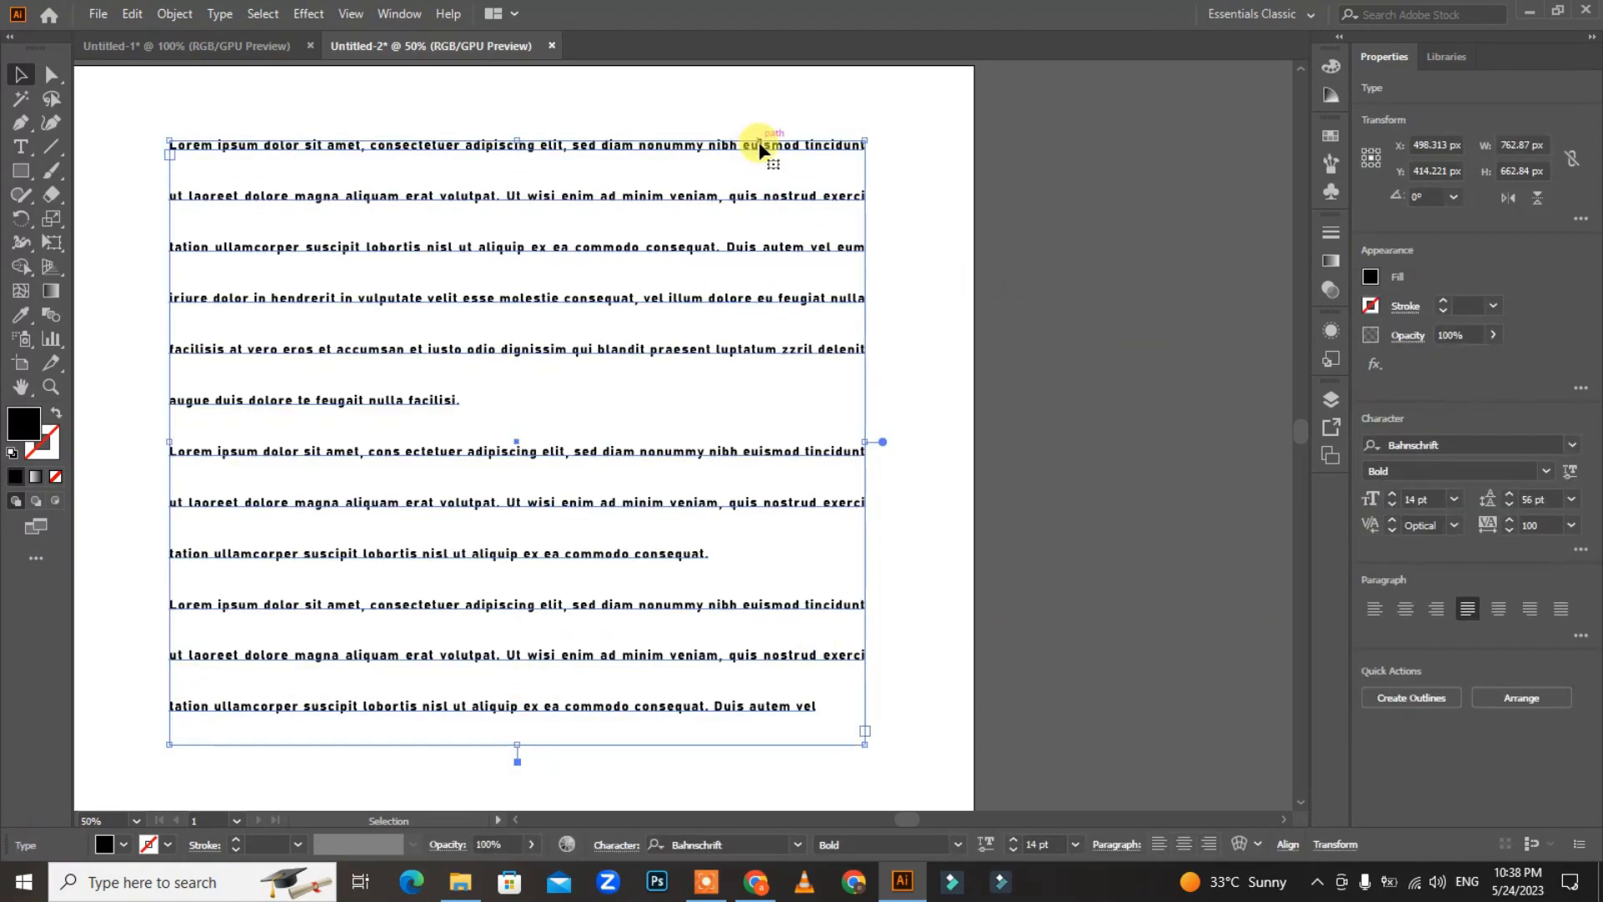
{"action": "key", "text": "ctrl+z"}
{"action": "key", "text": "ctrl+z"}
Enlarge the two-line text to about 717 by 220 px and move it near the middle of the artboard
{"action": "left_click_drag", "start_coordinate": [483, 369], "coordinate": [570, 412]}
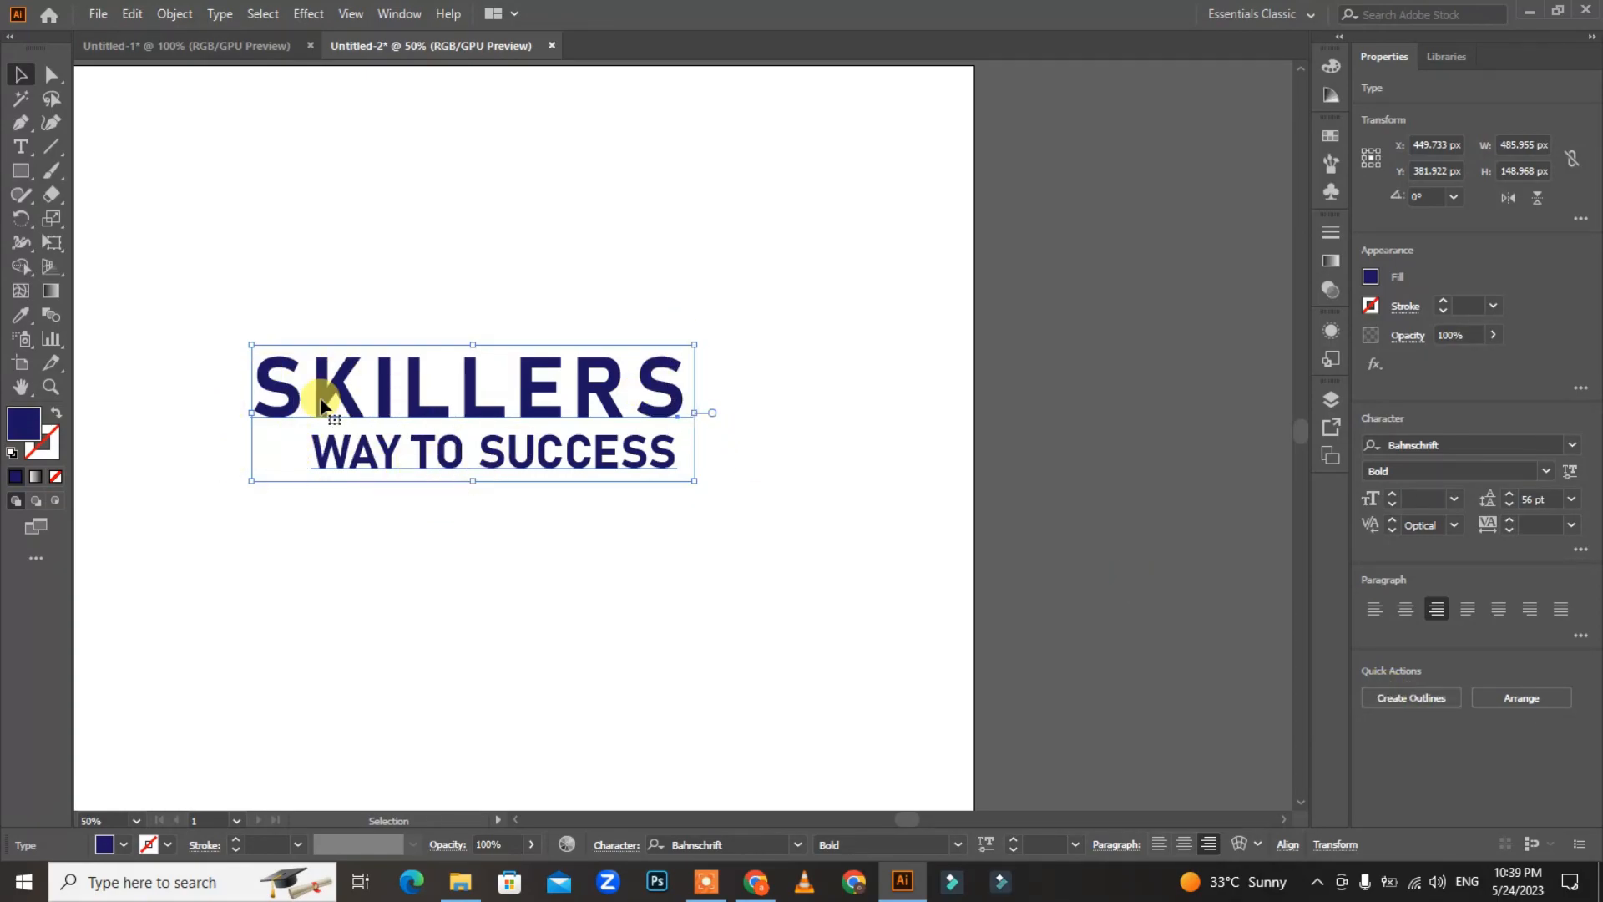
{"action": "left_click_drag", "start_coordinate": [694, 344], "coordinate": [905, 281]}
{"action": "left_click_drag", "start_coordinate": [646, 373], "coordinate": [642, 465]}
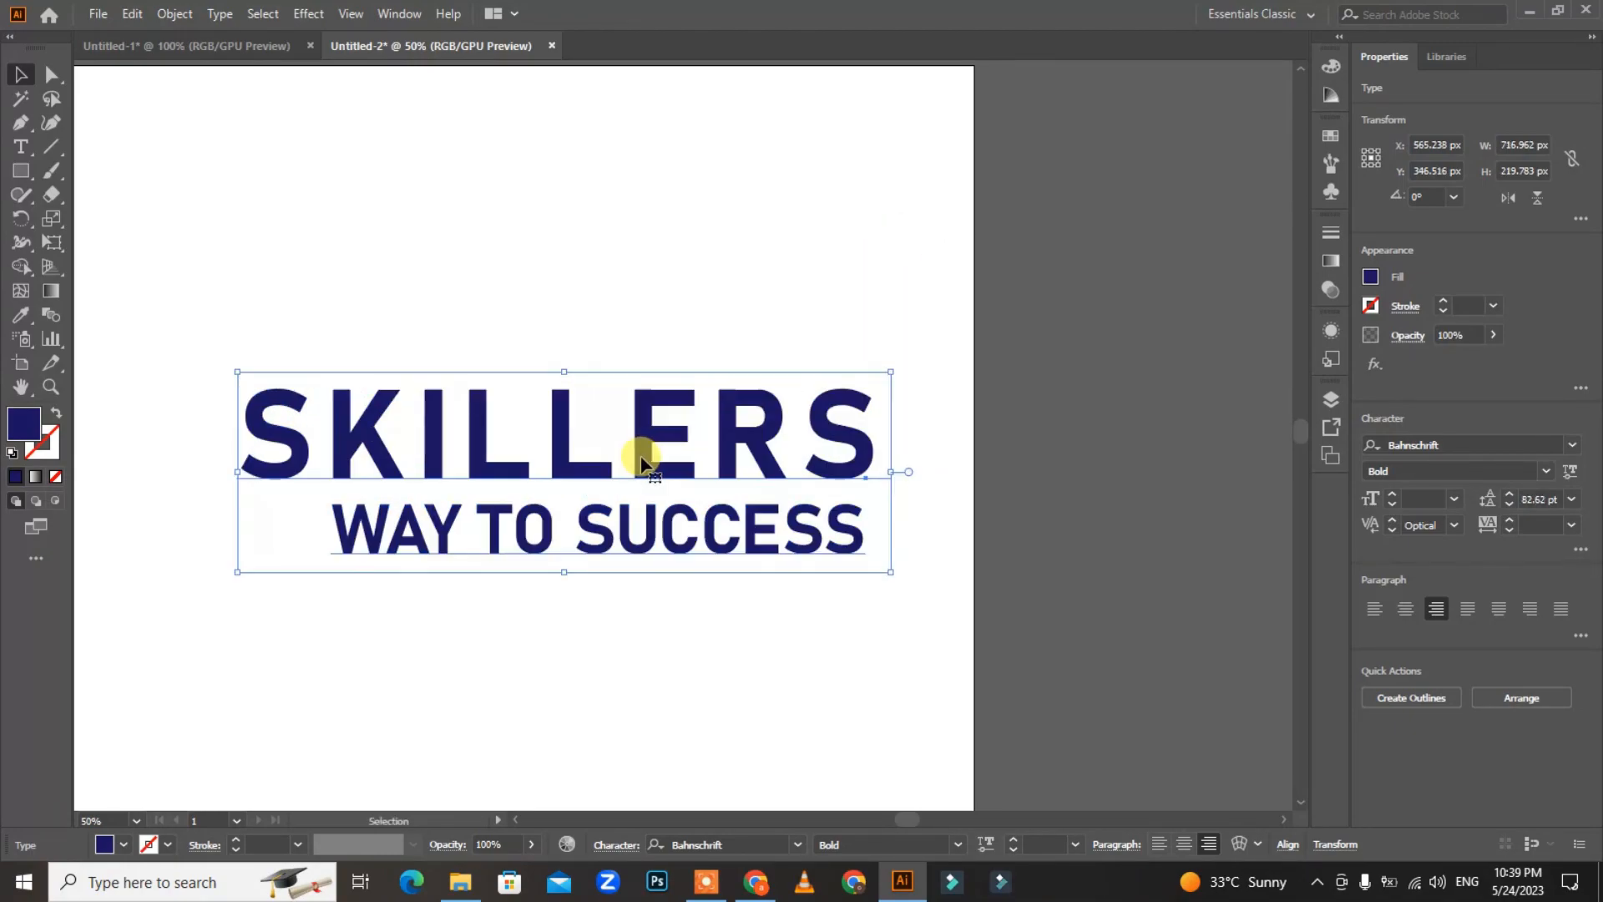
{"action": "left_click", "coordinate": [403, 327]}
Draw three filled rectangles of different proportions above the SKILLERS text and delete all three
{"action": "left_click", "coordinate": [25, 173]}
{"action": "mouse_move", "coordinate": [229, 156]}
{"action": "left_mouse_down"}
{"action": "mouse_move", "coordinate": [329, 240]}
{"action": "mouse_move", "coordinate": [419, 259]}
{"action": "left_mouse_up"}
{"action": "mouse_move", "coordinate": [478, 161]}
{"action": "left_mouse_down"}
{"action": "mouse_move", "coordinate": [508, 304]}
{"action": "mouse_move", "coordinate": [541, 318]}
{"action": "left_mouse_up"}
{"action": "mouse_move", "coordinate": [648, 157]}
{"action": "left_mouse_down"}
{"action": "mouse_move", "coordinate": [723, 258]}
{"action": "mouse_move", "coordinate": [889, 207]}
{"action": "left_mouse_up"}
{"action": "left_click", "coordinate": [20, 73]}
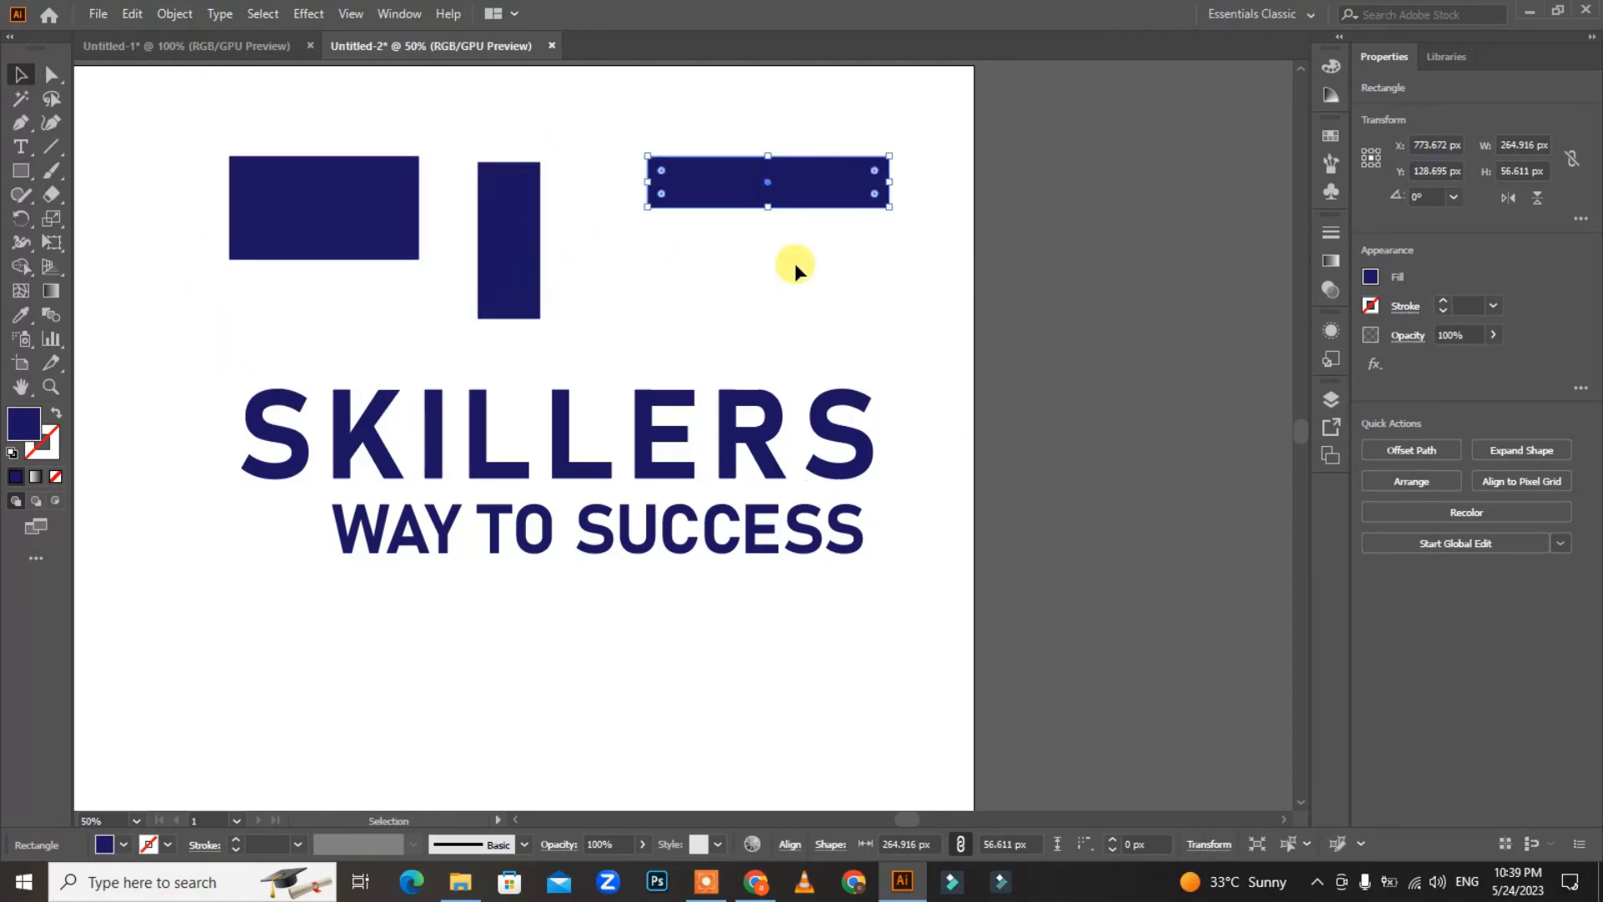
{"action": "left_click_drag", "start_coordinate": [816, 276], "coordinate": [246, 184]}
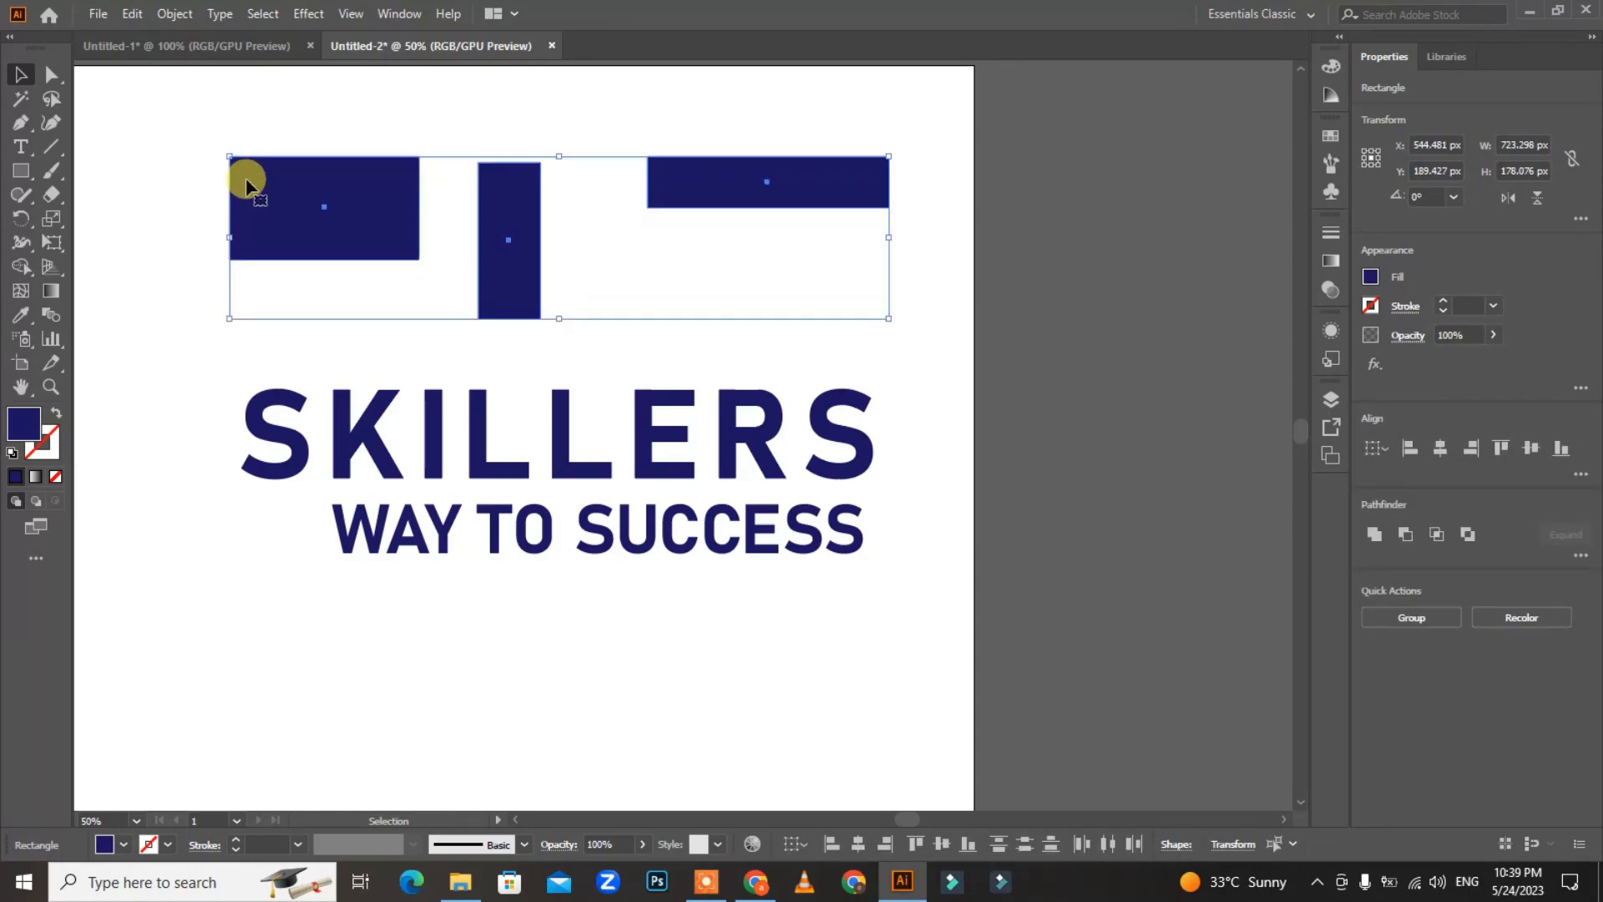
{"action": "key", "text": "Delete"}
Convert the two-line text to outlines and ungroup the resulting letter shapes
{"action": "left_click", "coordinate": [365, 435]}
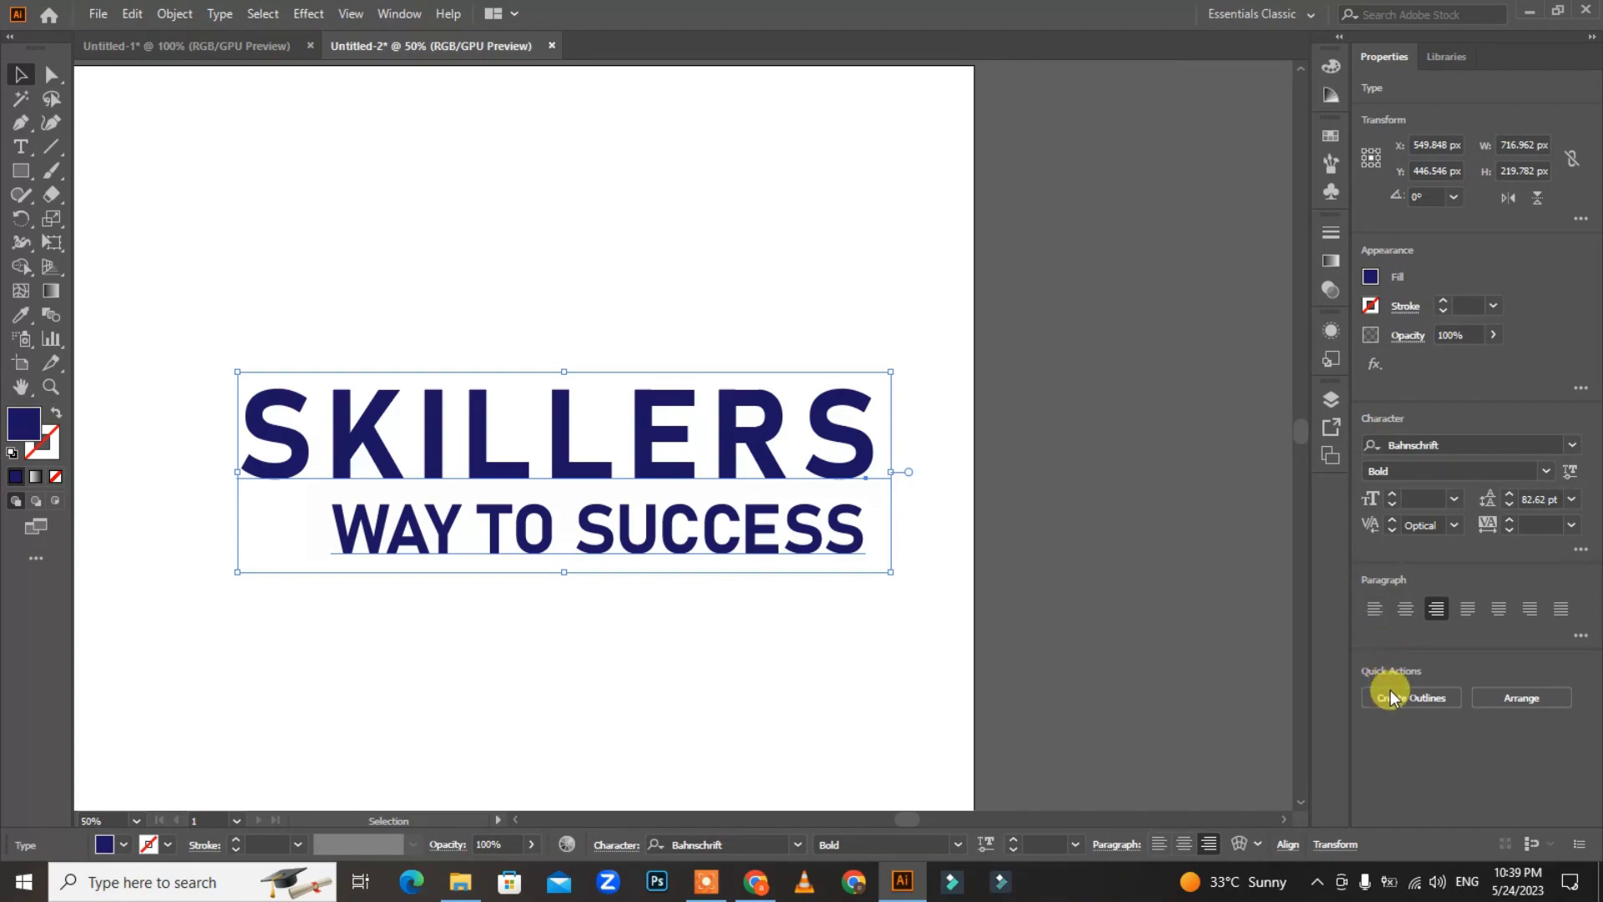
{"action": "left_click", "coordinate": [1391, 698]}
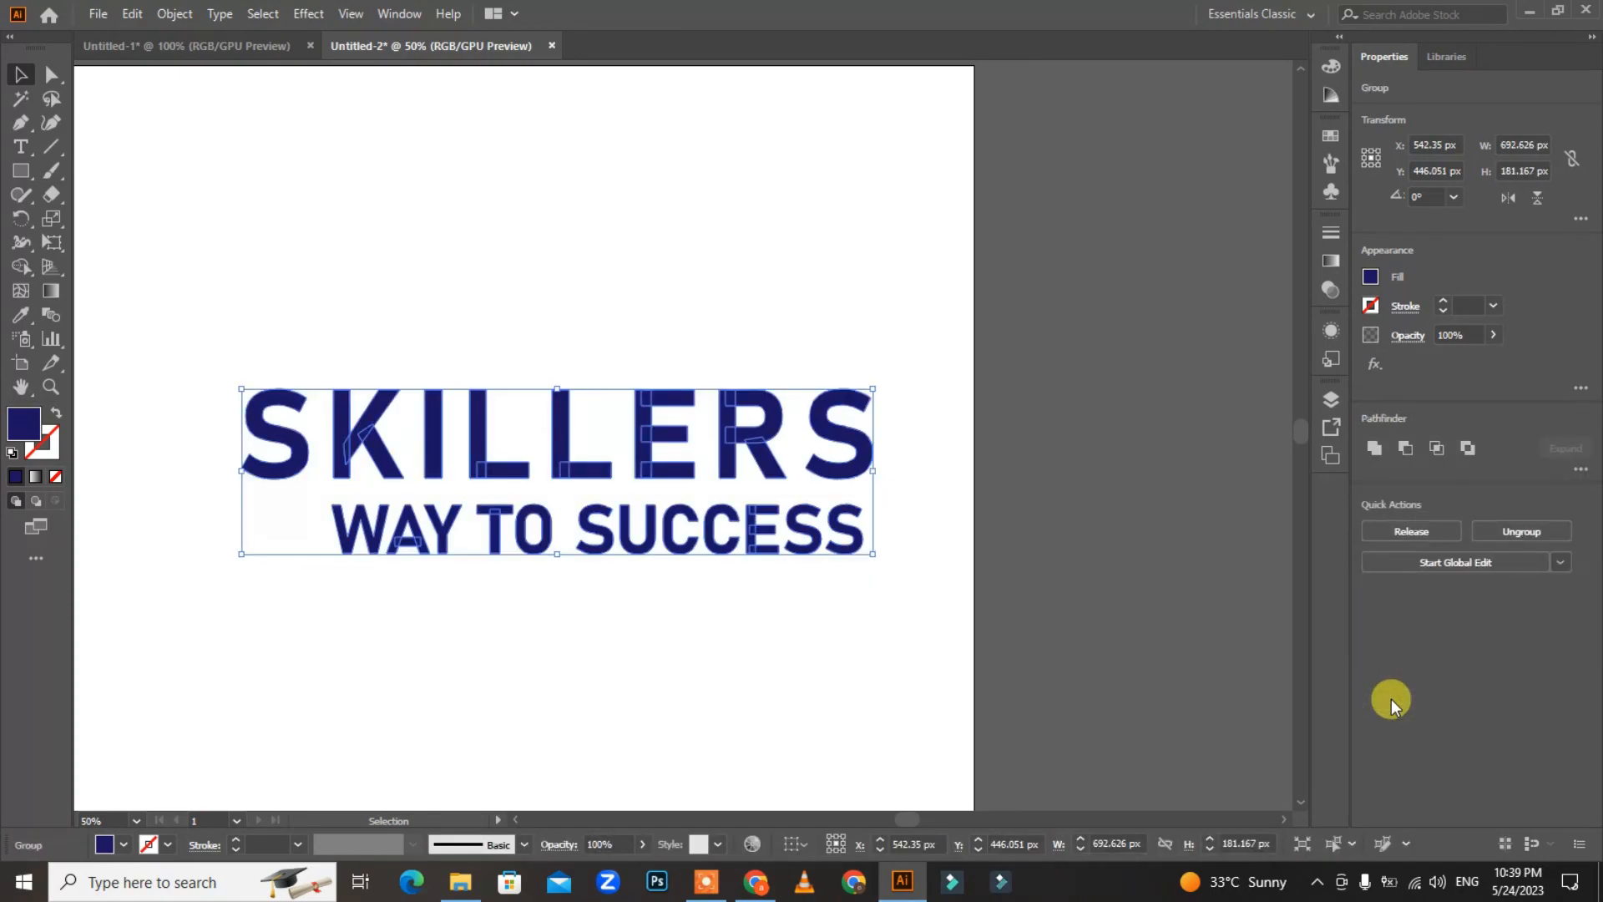
{"action": "left_click", "coordinate": [425, 227]}
{"action": "left_click", "coordinate": [573, 448]}
{"action": "left_click", "coordinate": [1520, 531]}
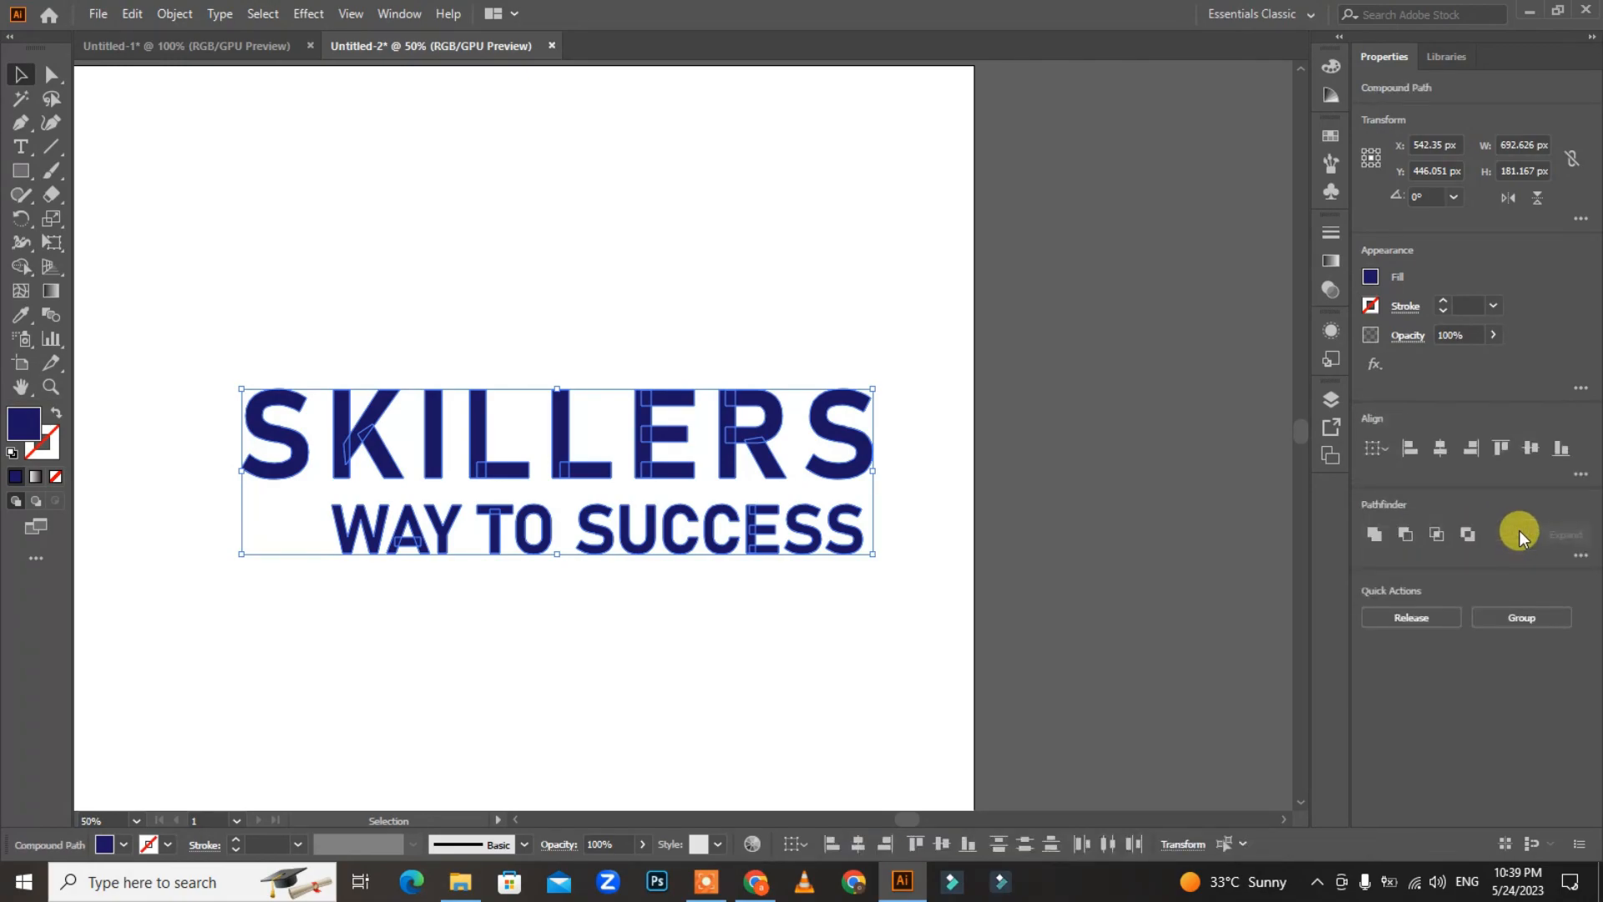
Move the outlined letters S, K, I, L, L and E of SKILLERS separately to scattered positions
{"action": "left_click", "coordinate": [661, 668]}
{"action": "left_click_drag", "start_coordinate": [302, 455], "coordinate": [262, 251]}
{"action": "left_click_drag", "start_coordinate": [329, 418], "coordinate": [210, 417]}
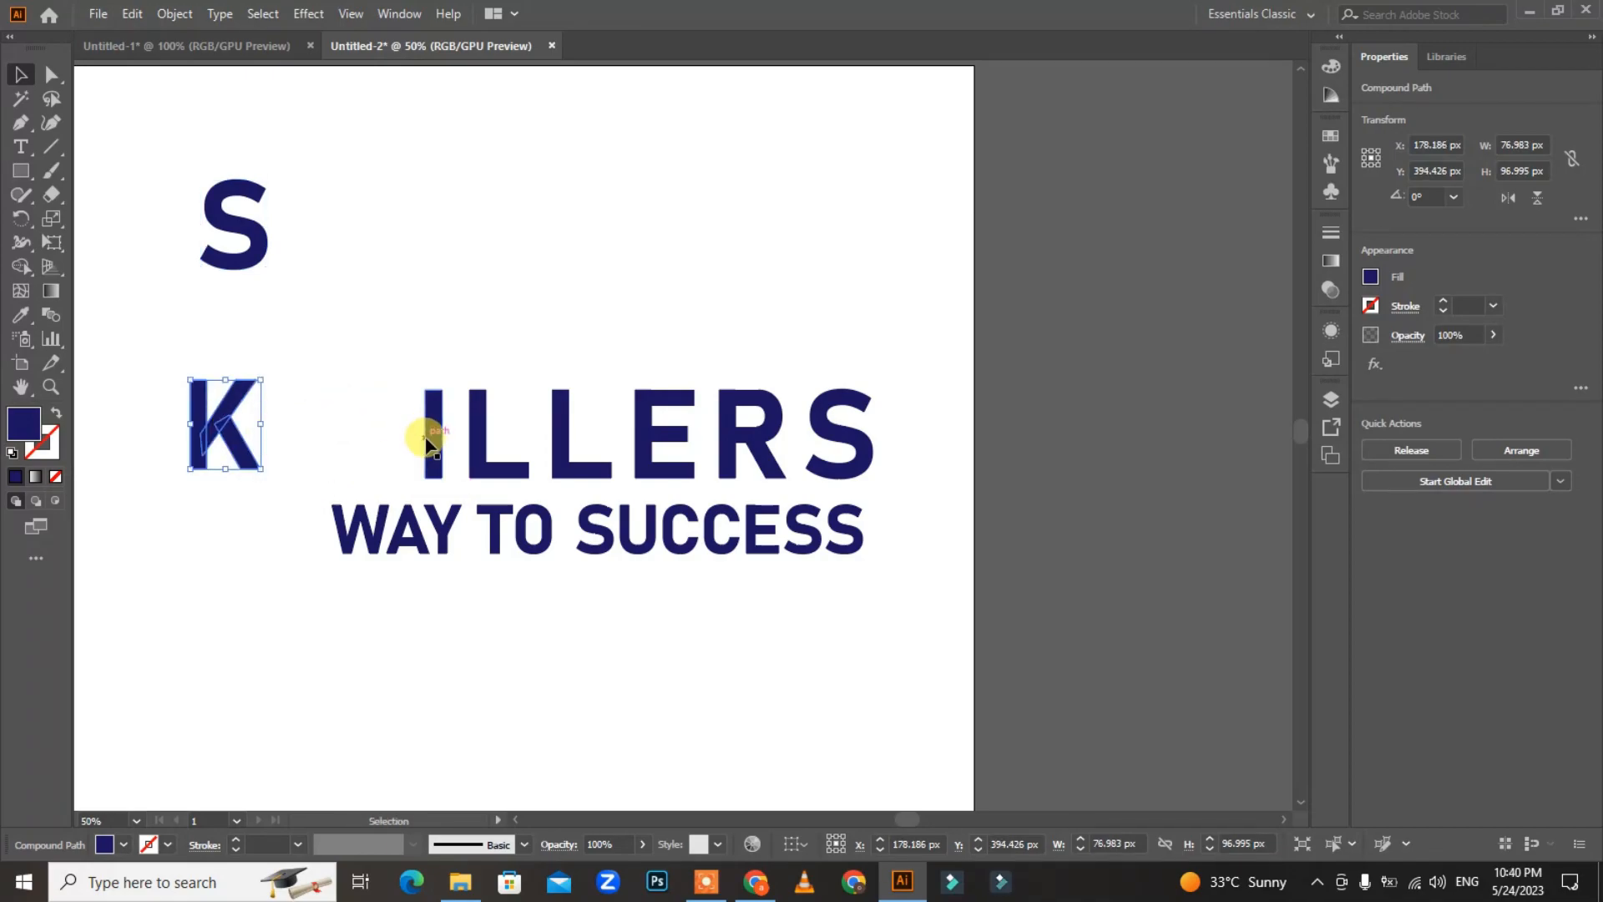
{"action": "left_click_drag", "start_coordinate": [426, 443], "coordinate": [427, 251]}
{"action": "left_click_drag", "start_coordinate": [483, 440], "coordinate": [561, 221]}
{"action": "left_click_drag", "start_coordinate": [603, 468], "coordinate": [520, 430]}
{"action": "left_click_drag", "start_coordinate": [649, 437], "coordinate": [679, 347]}
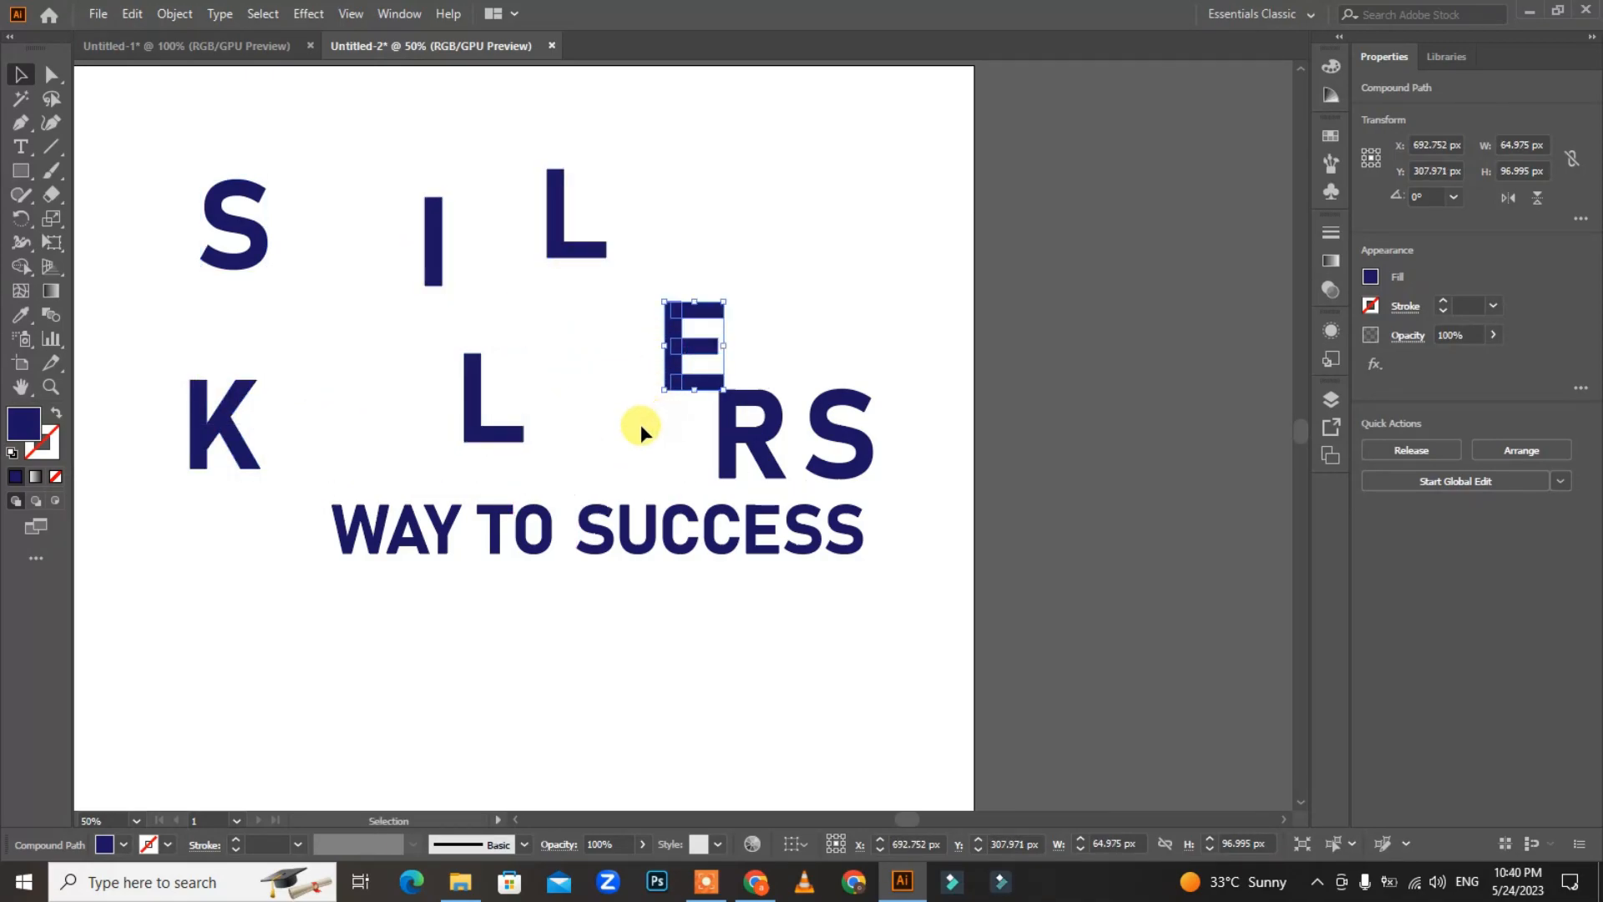
Undo the moves of the individual SKILLERS letters
{"action": "key", "text": "ctrl+z"}
{"action": "key", "text": "ctrl+z"}
{"action": "key", "text": "ctrl+z"}
{"action": "key", "text": "ctrl+z"}
{"action": "key", "text": "ctrl+z"}
{"action": "key", "text": "ctrl+z"}
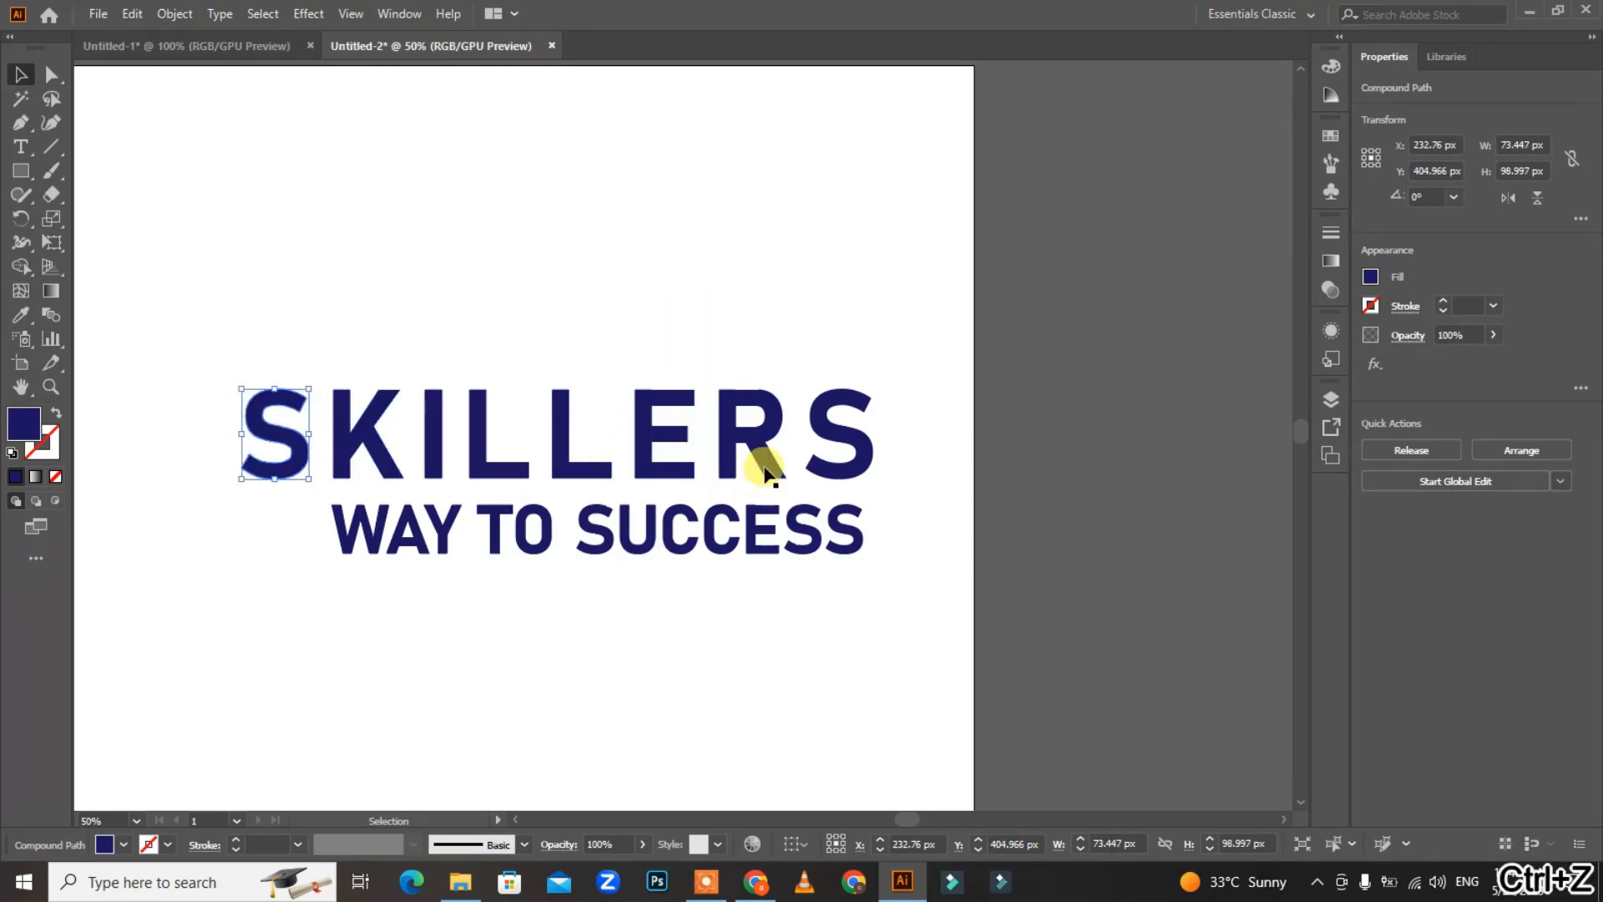
Stretch the outlined letter I of SKILLERS upward to a height of about 164 px
{"action": "left_click", "coordinate": [433, 446]}
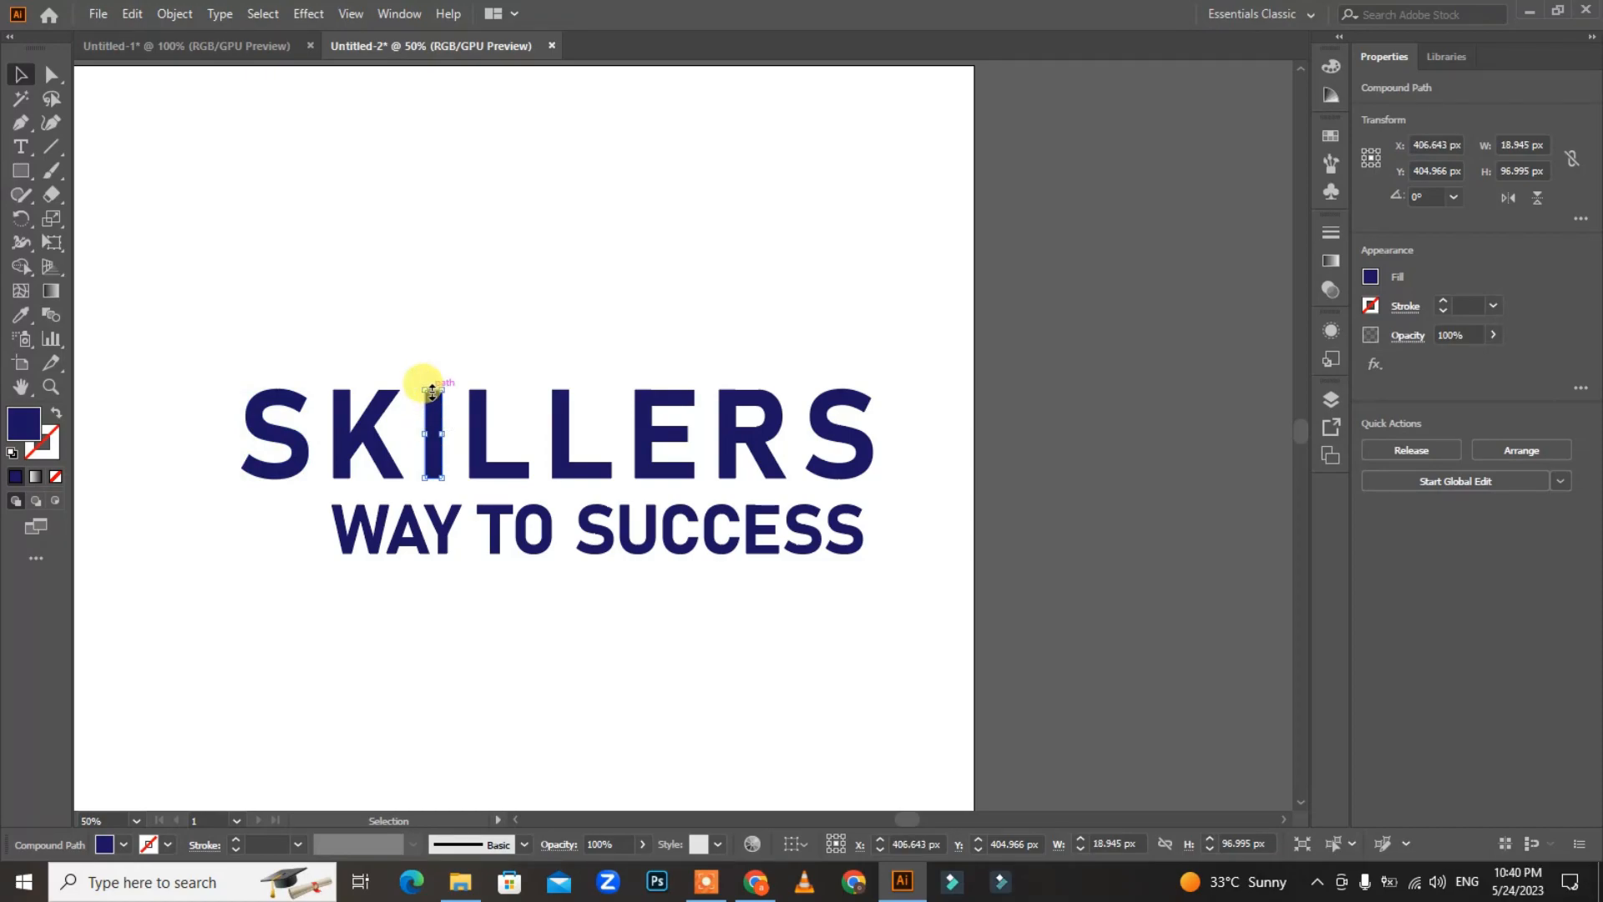
{"action": "left_click_drag", "start_coordinate": [432, 385], "coordinate": [435, 327]}
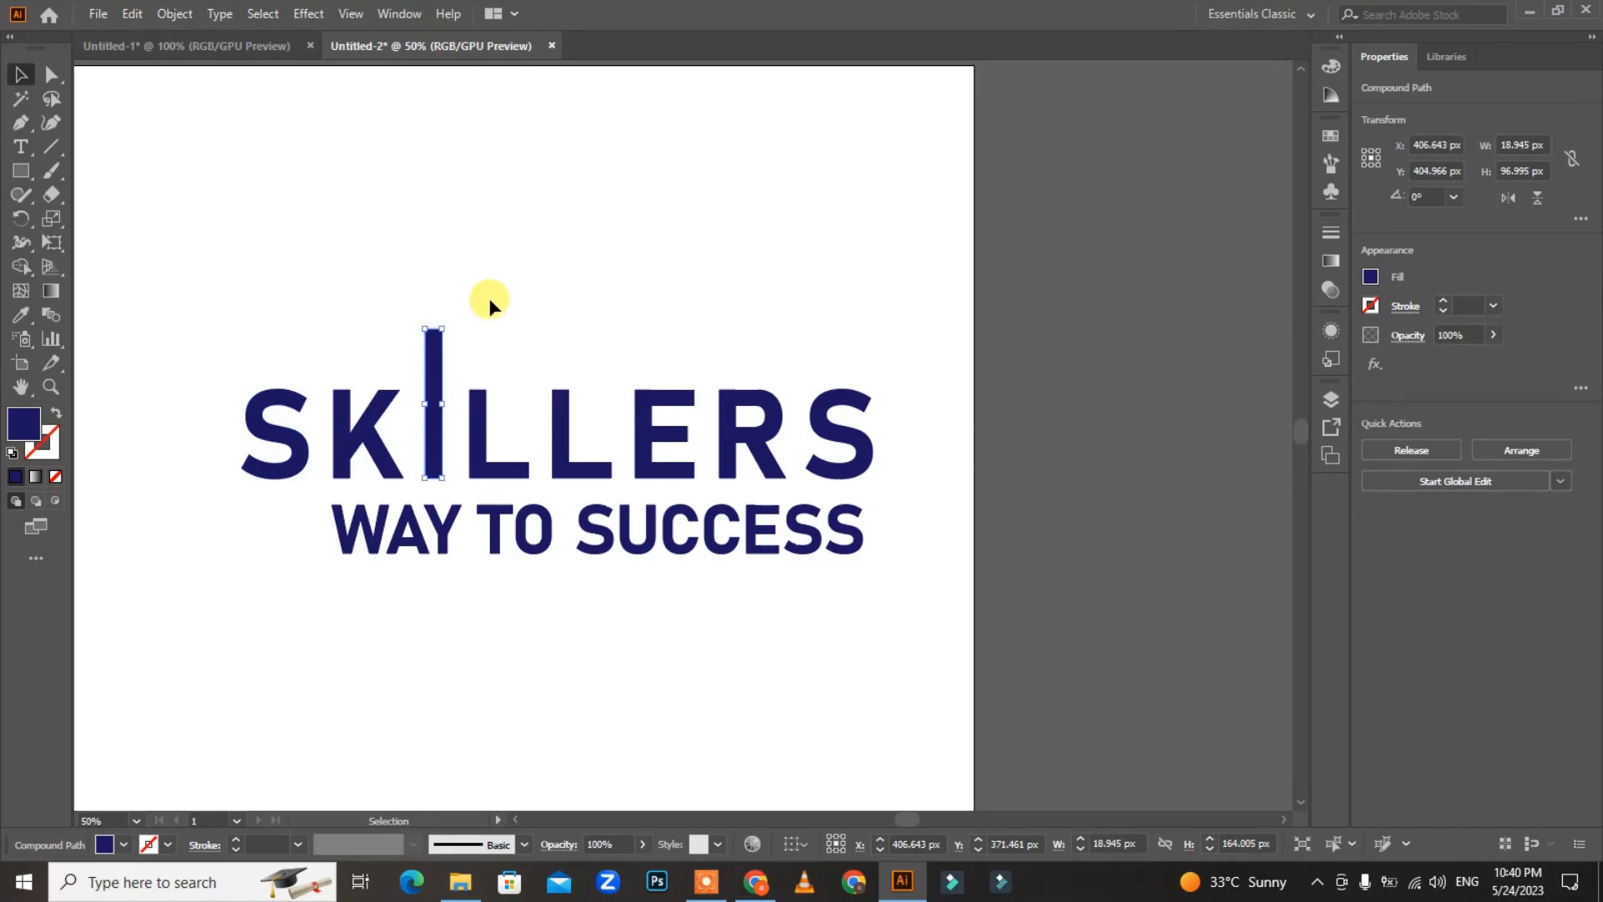
{"action": "left_click", "coordinate": [749, 280]}
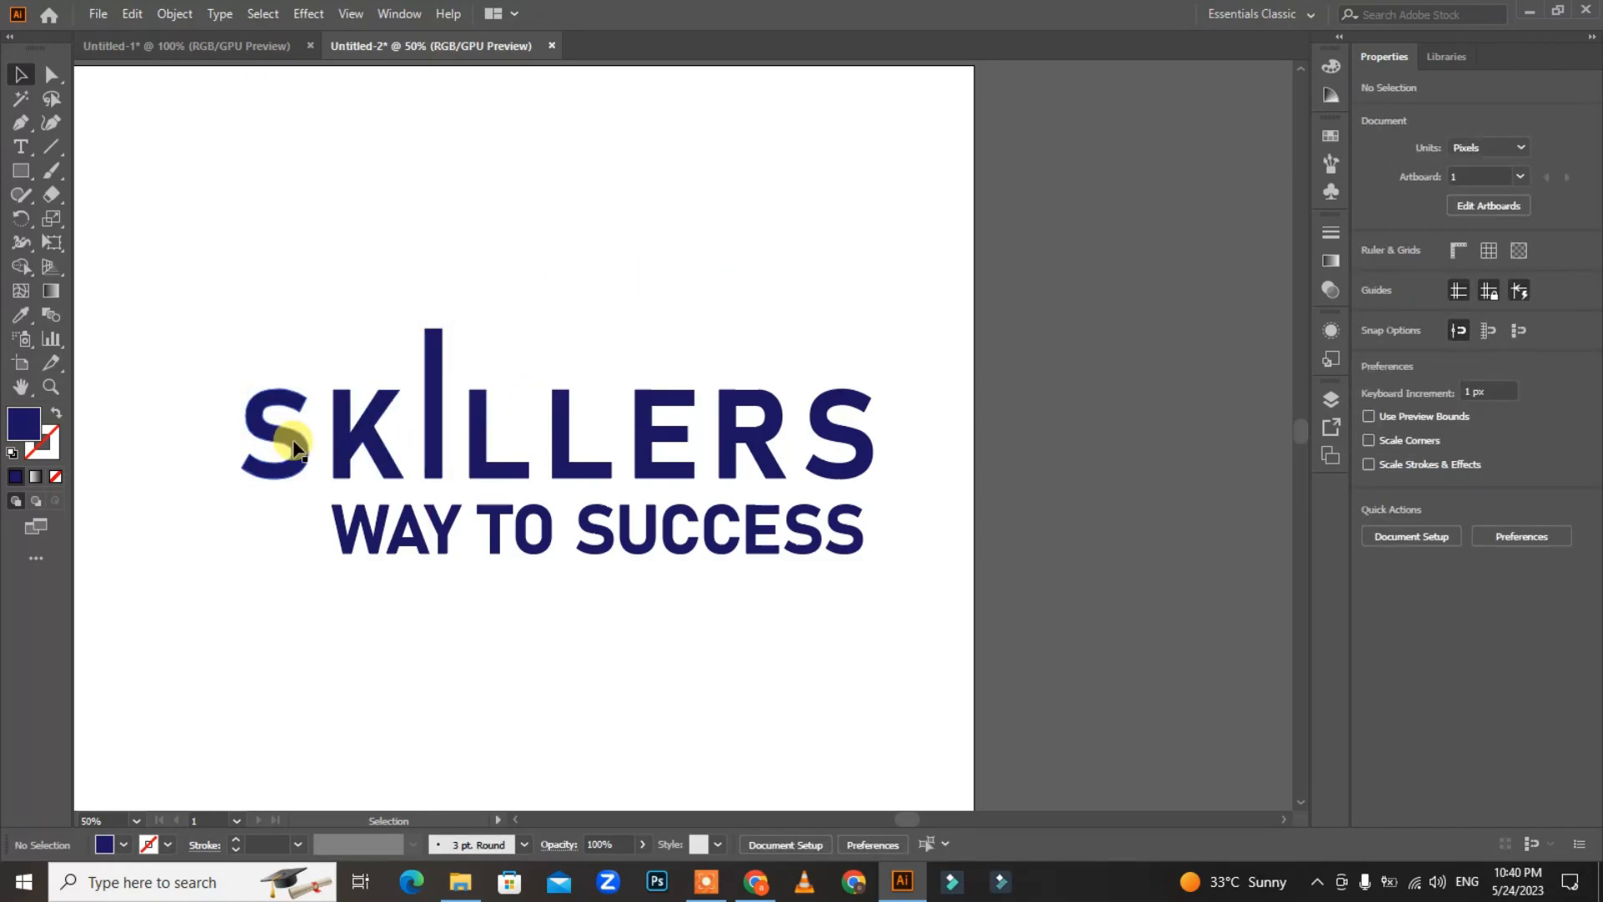
{"action": "left_click", "coordinate": [481, 404]}
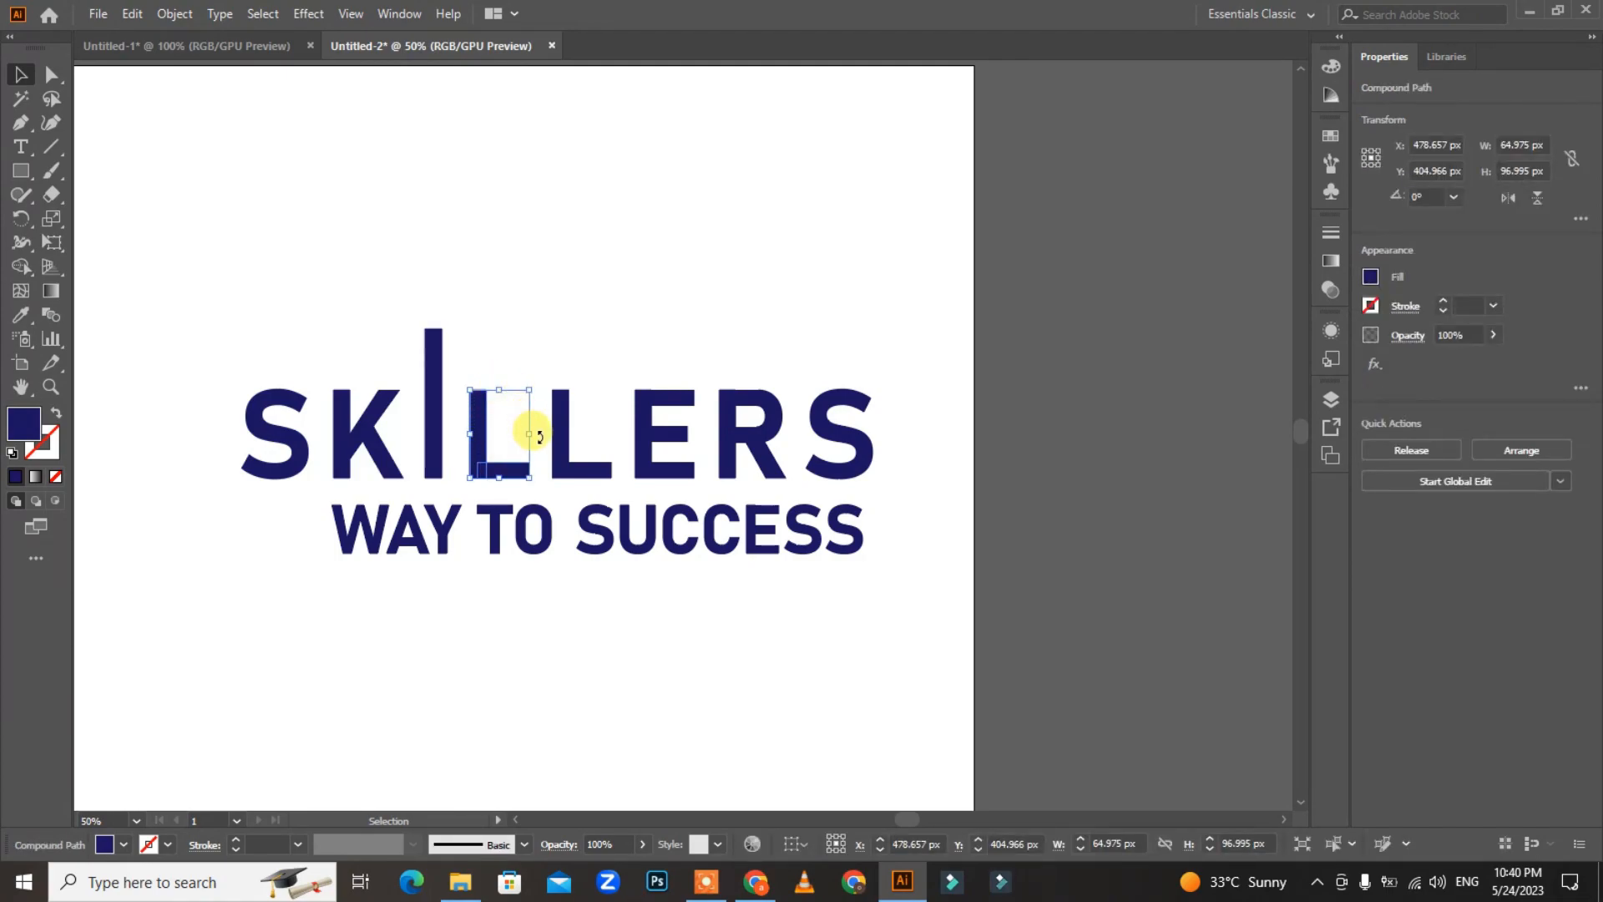
{"action": "left_click", "coordinate": [350, 13]}
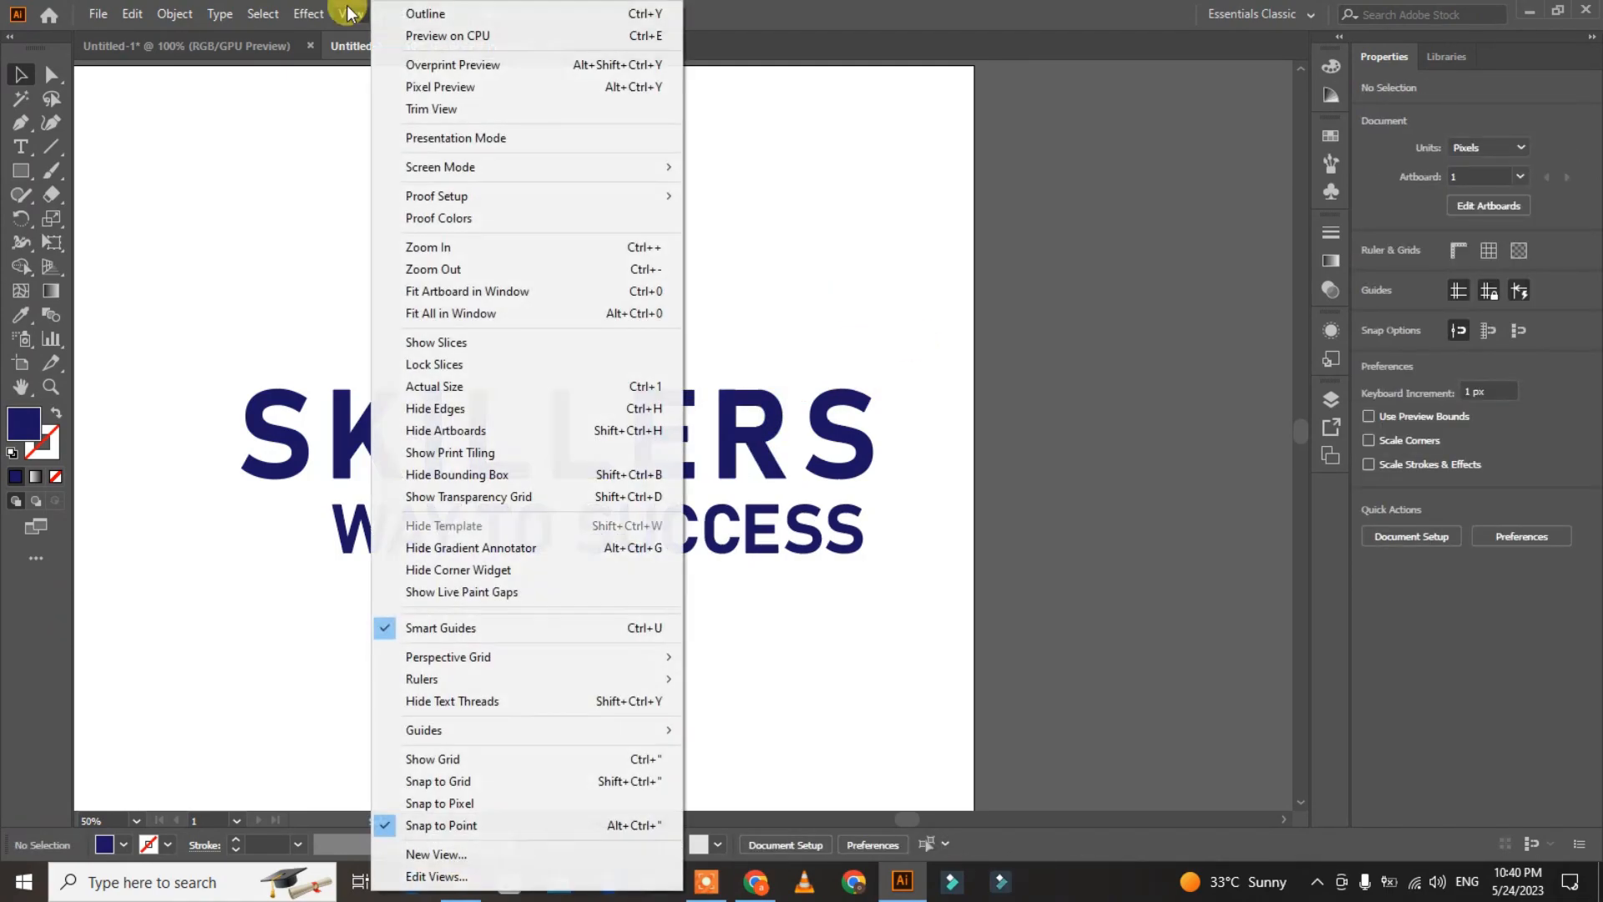
{"action": "left_click", "coordinate": [351, 14]}
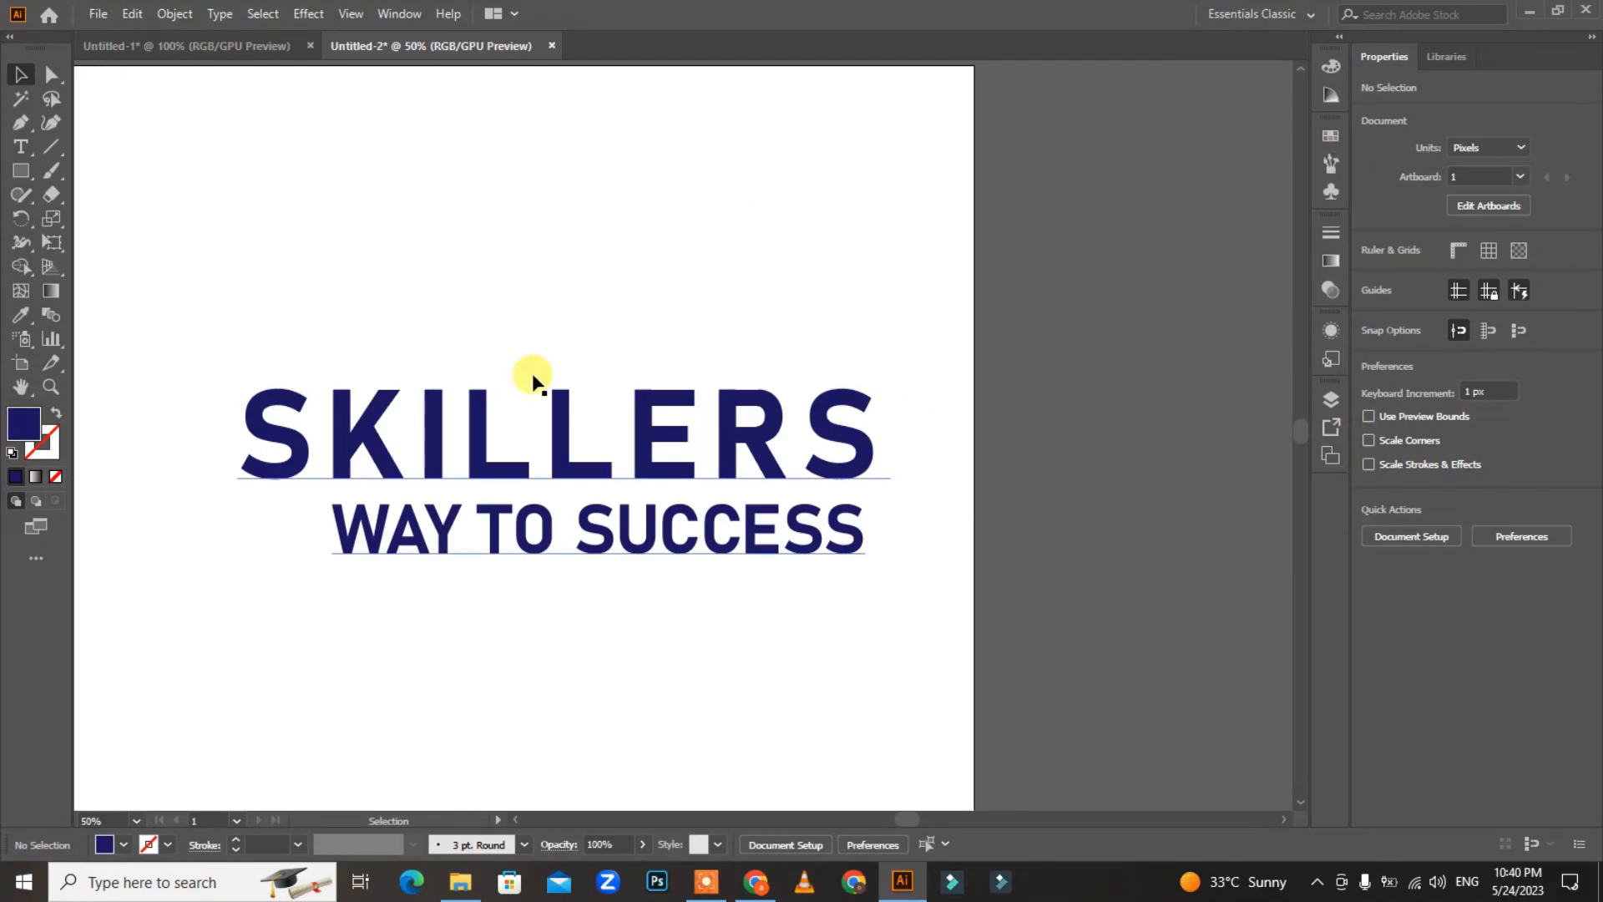
Select the two-line text, open the Character panel and place it beside the text over the artboard's edge
{"action": "left_click", "coordinate": [779, 444]}
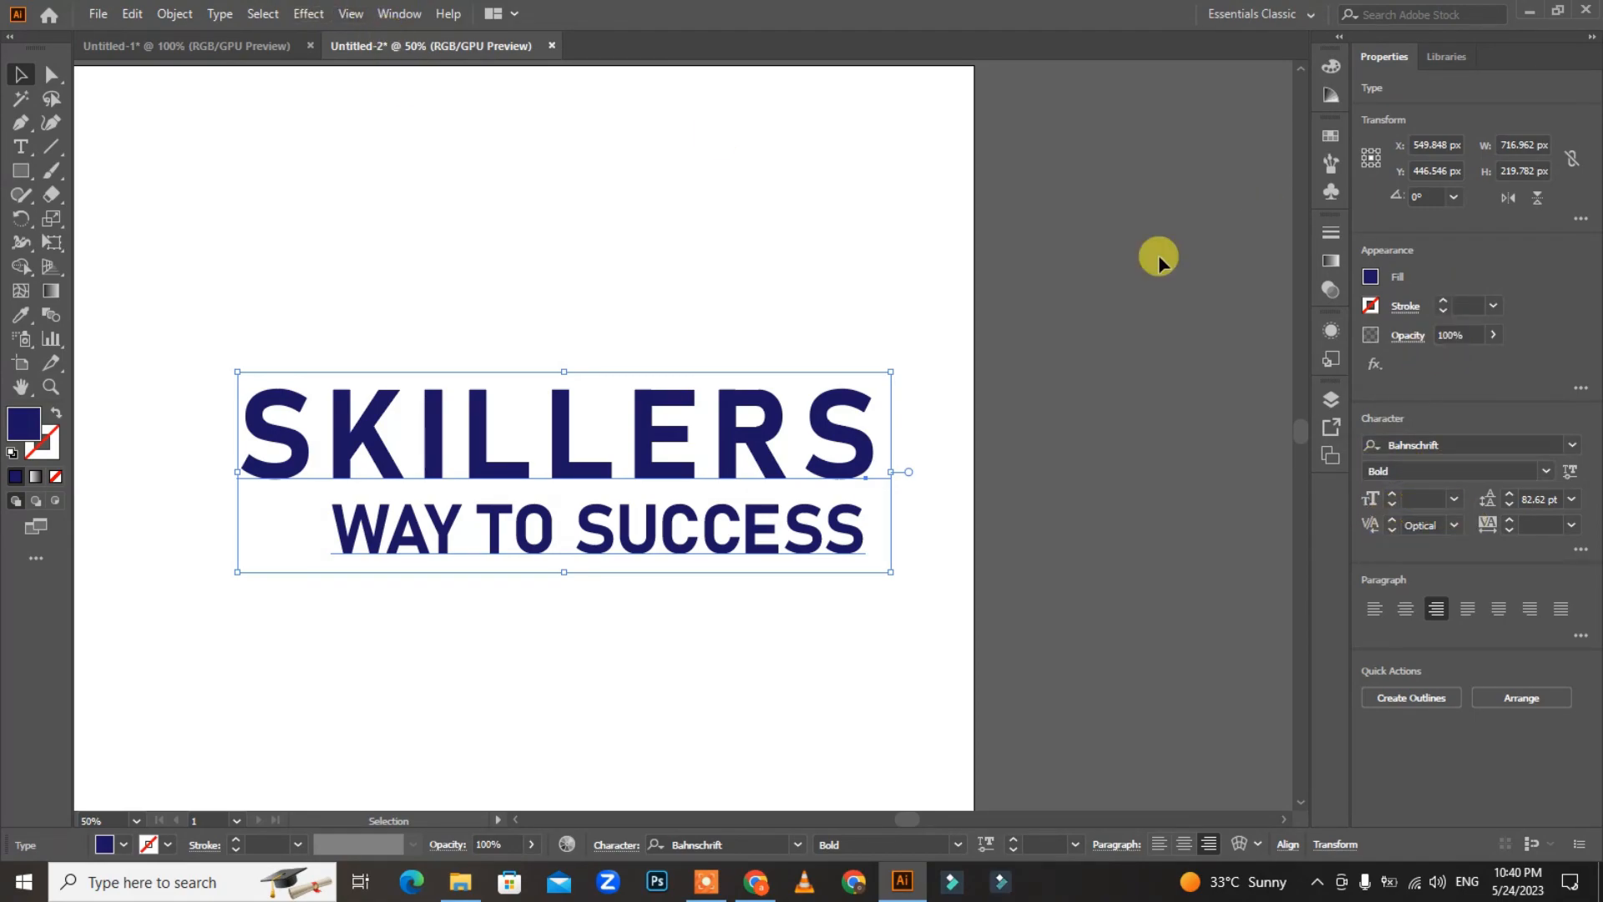
{"action": "left_click", "coordinate": [393, 13]}
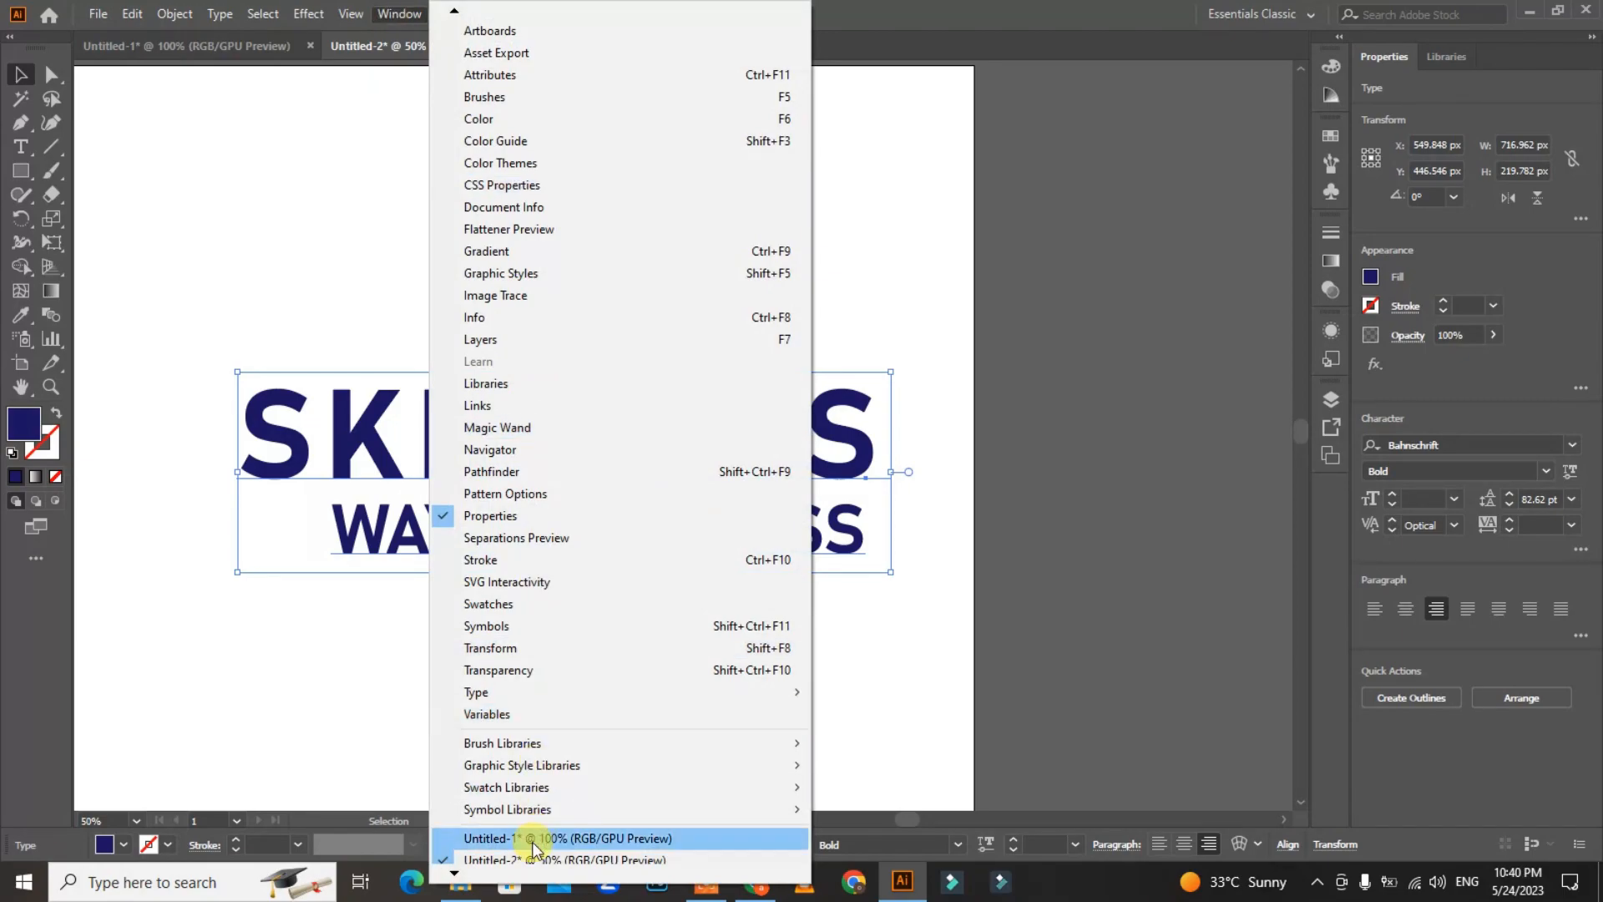
{"action": "mouse_move", "coordinate": [530, 697]}
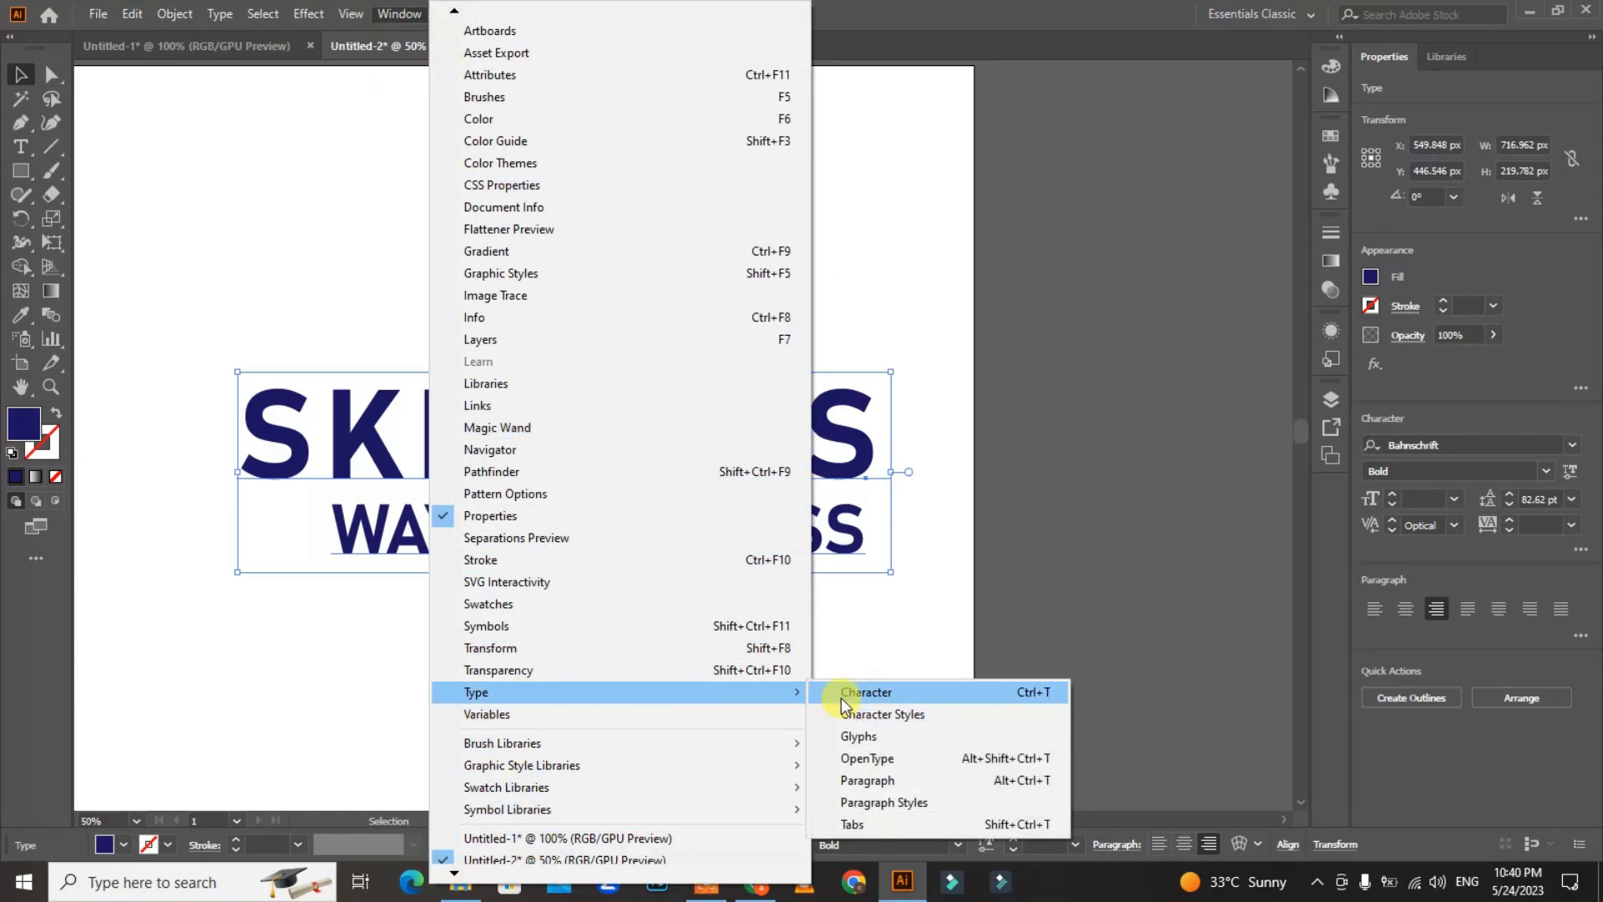
{"action": "left_click", "coordinate": [840, 698]}
{"action": "left_click_drag", "start_coordinate": [765, 130], "coordinate": [1049, 86]}
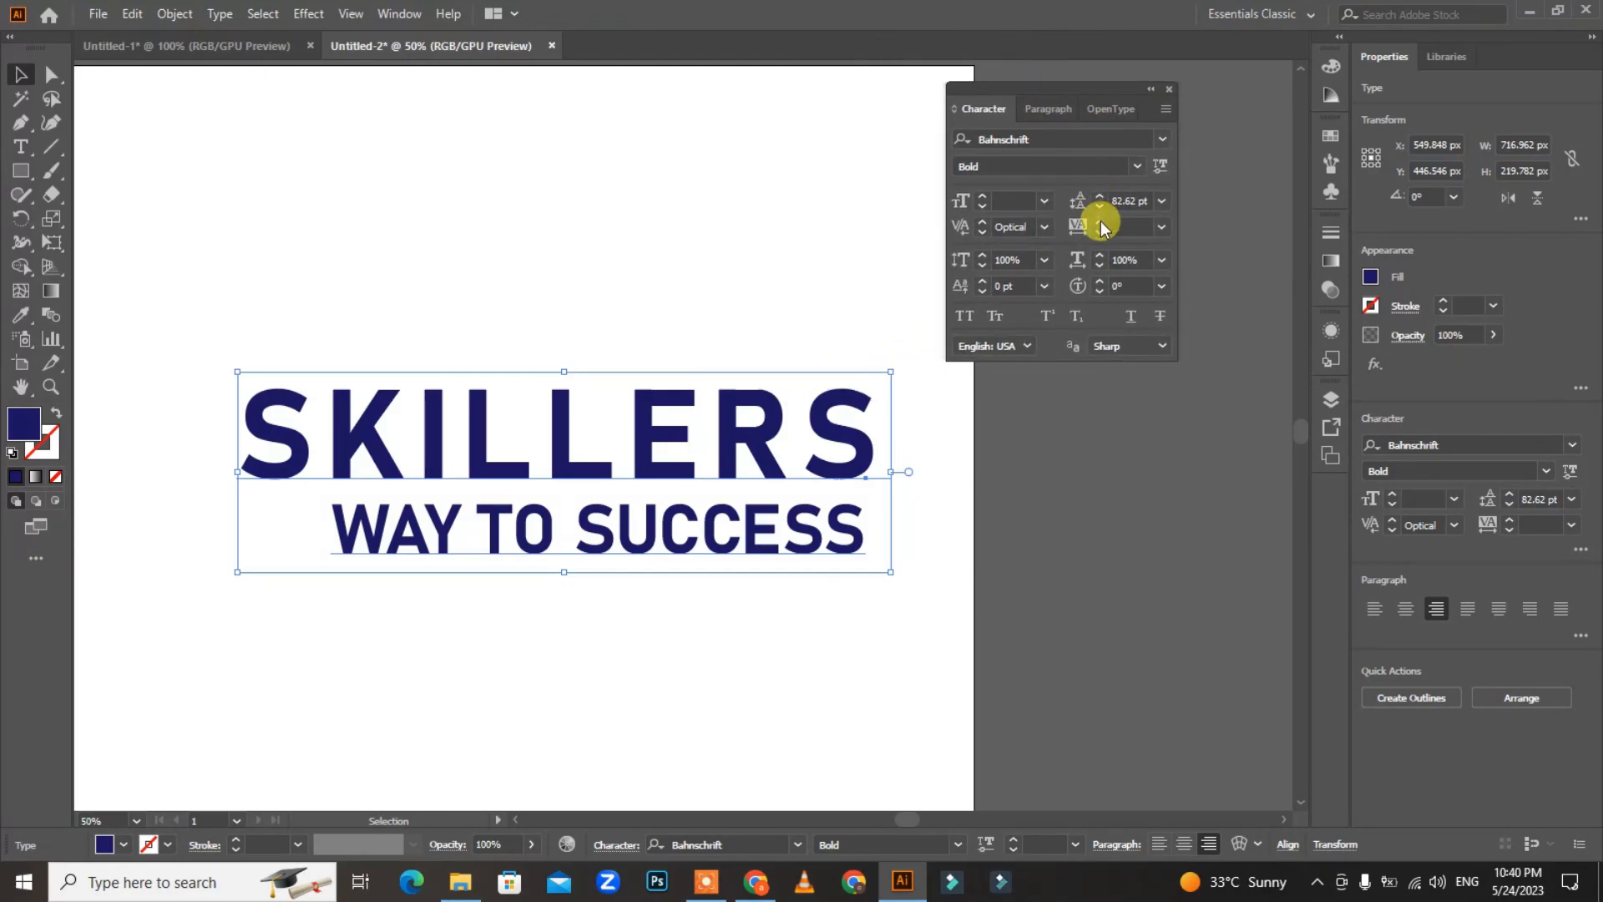
Look through the available font families and the Bahnschrift font styles in the Character panel
{"action": "left_click", "coordinate": [1159, 140]}
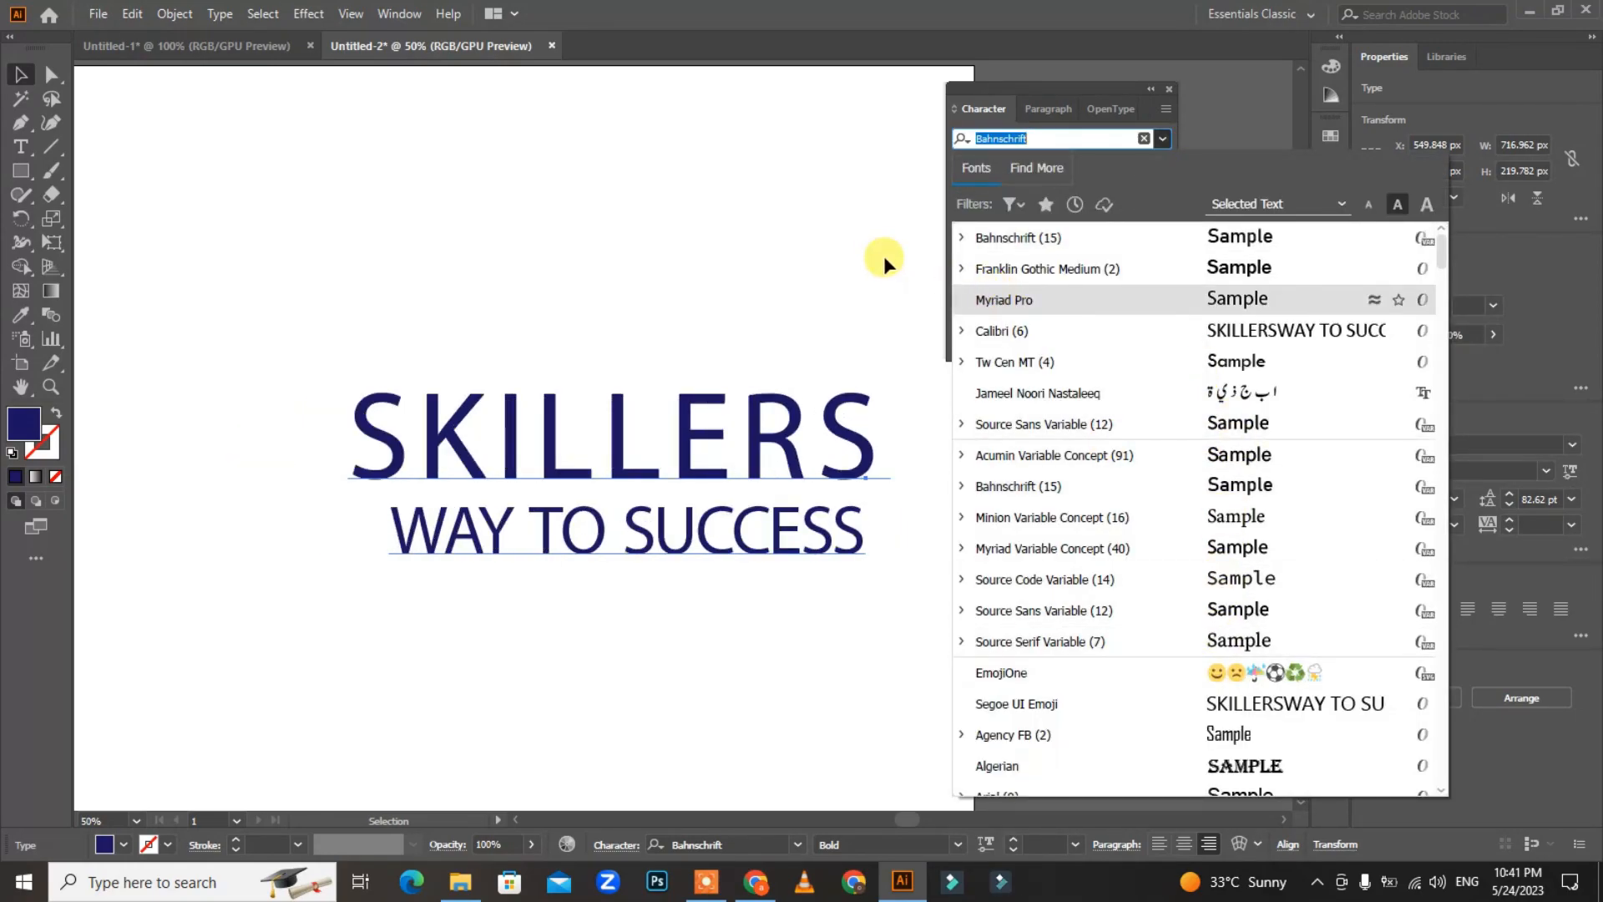
{"action": "left_click", "coordinate": [935, 217]}
{"action": "left_click", "coordinate": [1136, 165]}
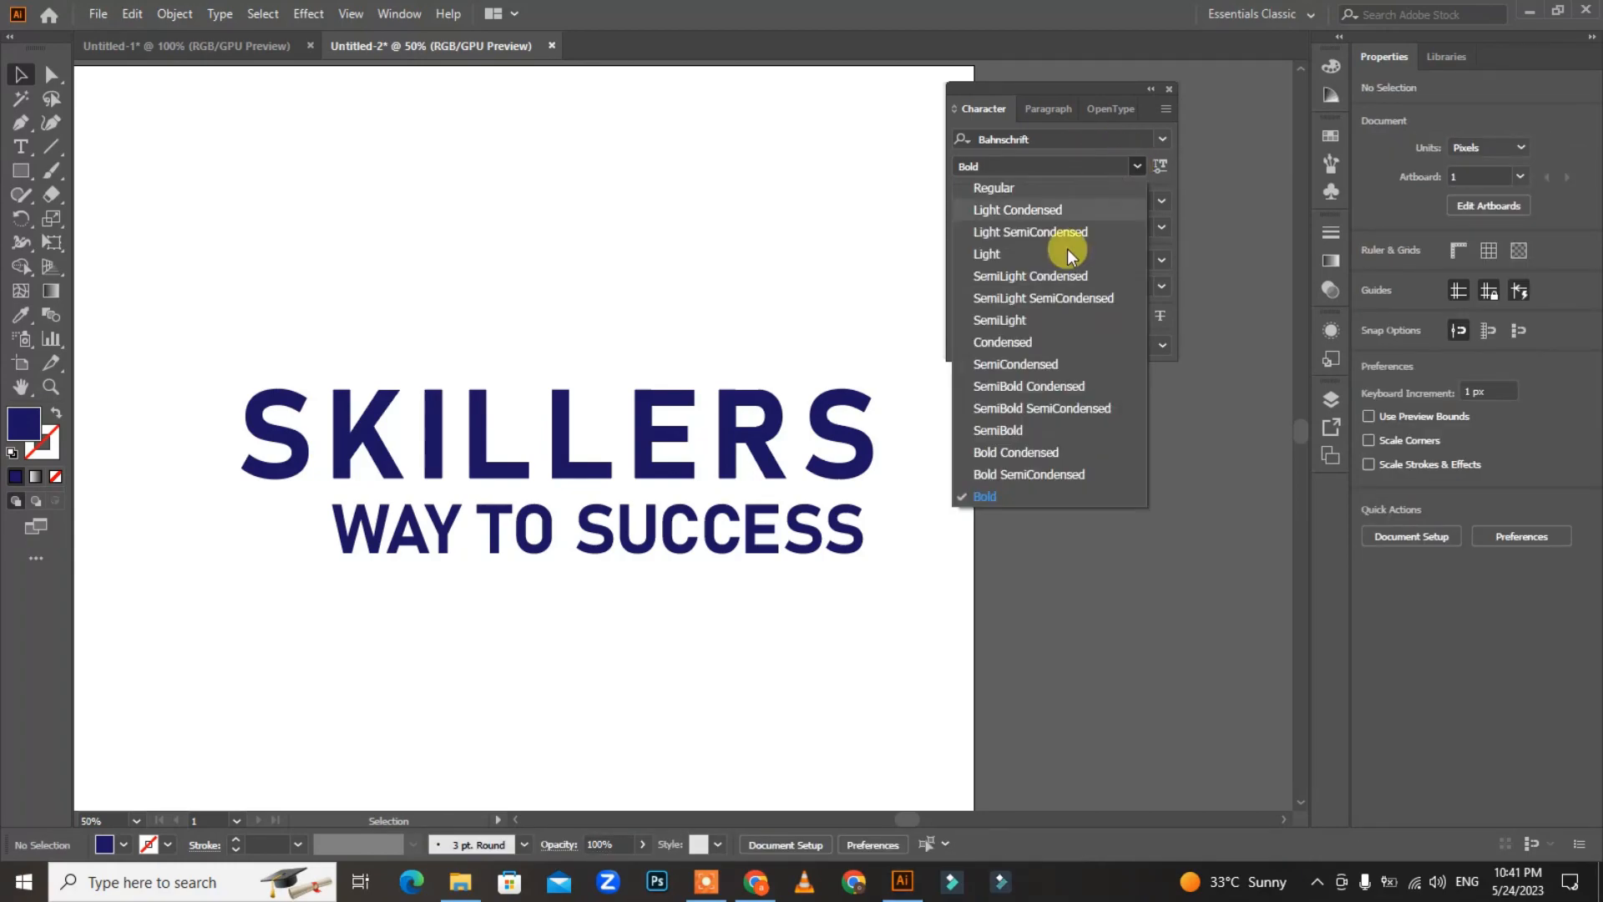
{"action": "left_click", "coordinate": [844, 187]}
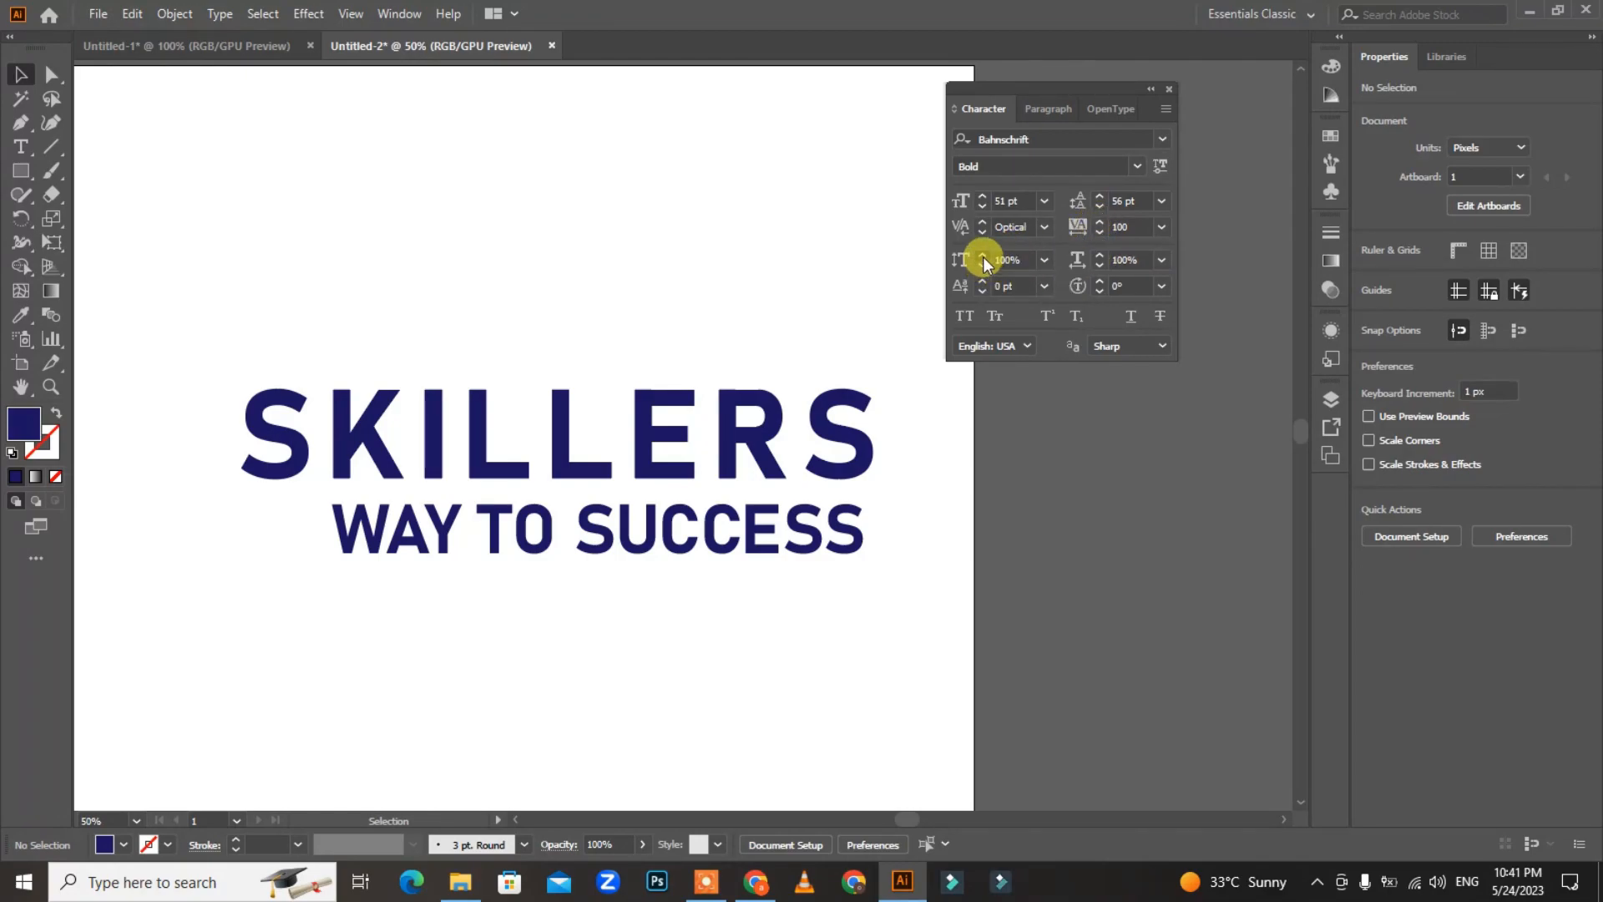
Set the two-line text's vertical scale to 126% and its horizontal scale to 113%
{"action": "left_click", "coordinate": [733, 423]}
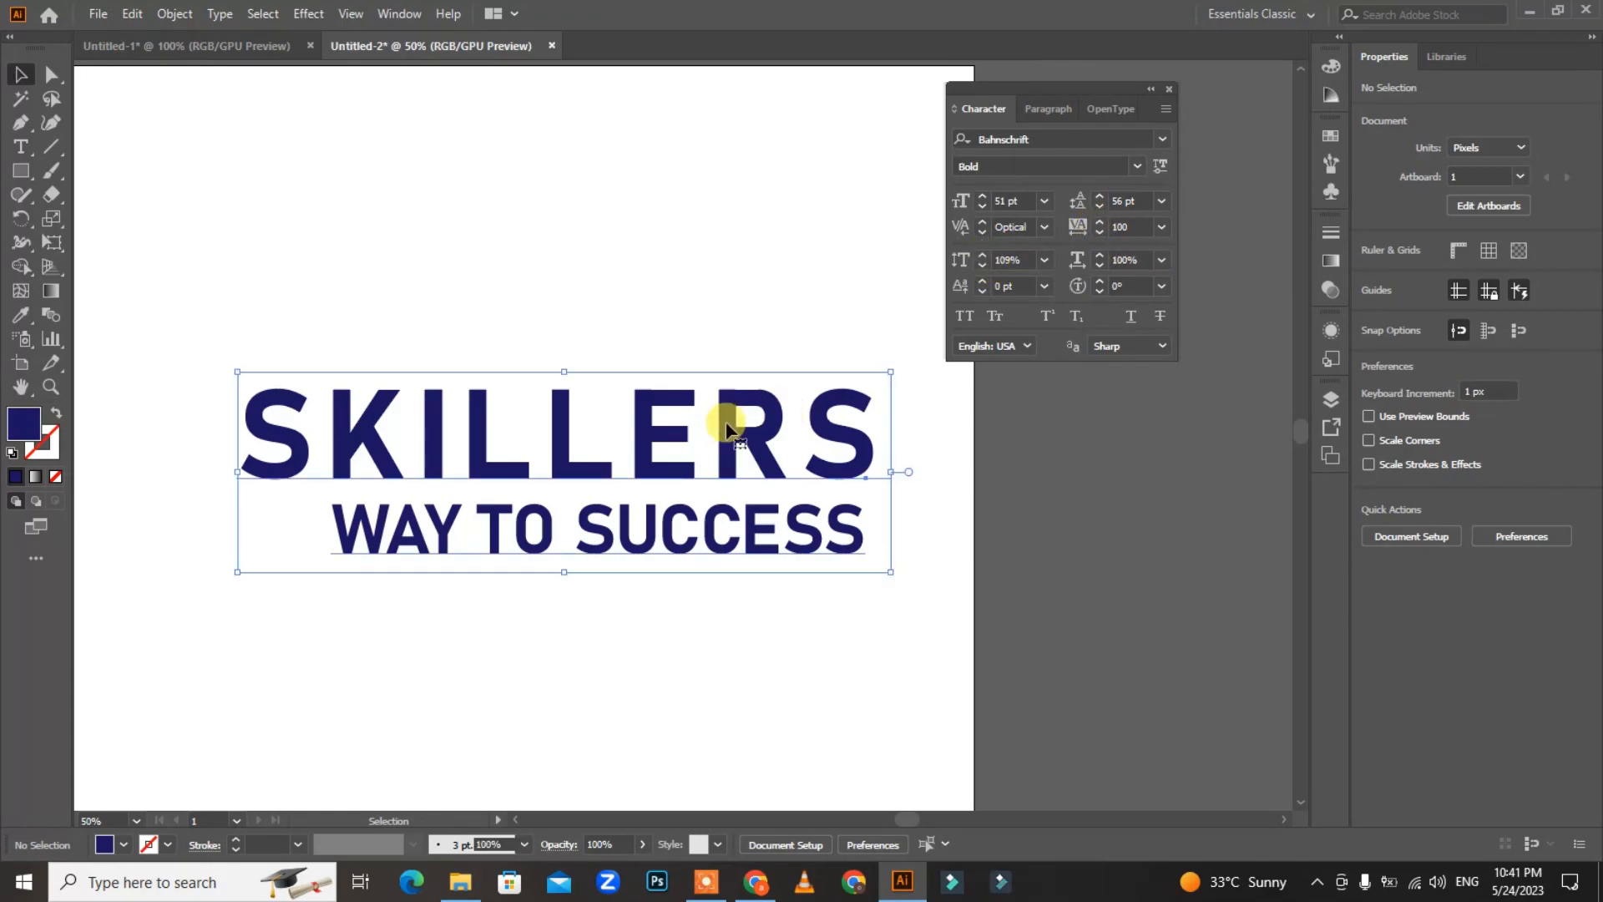
{"action": "left_click", "coordinate": [982, 255]}
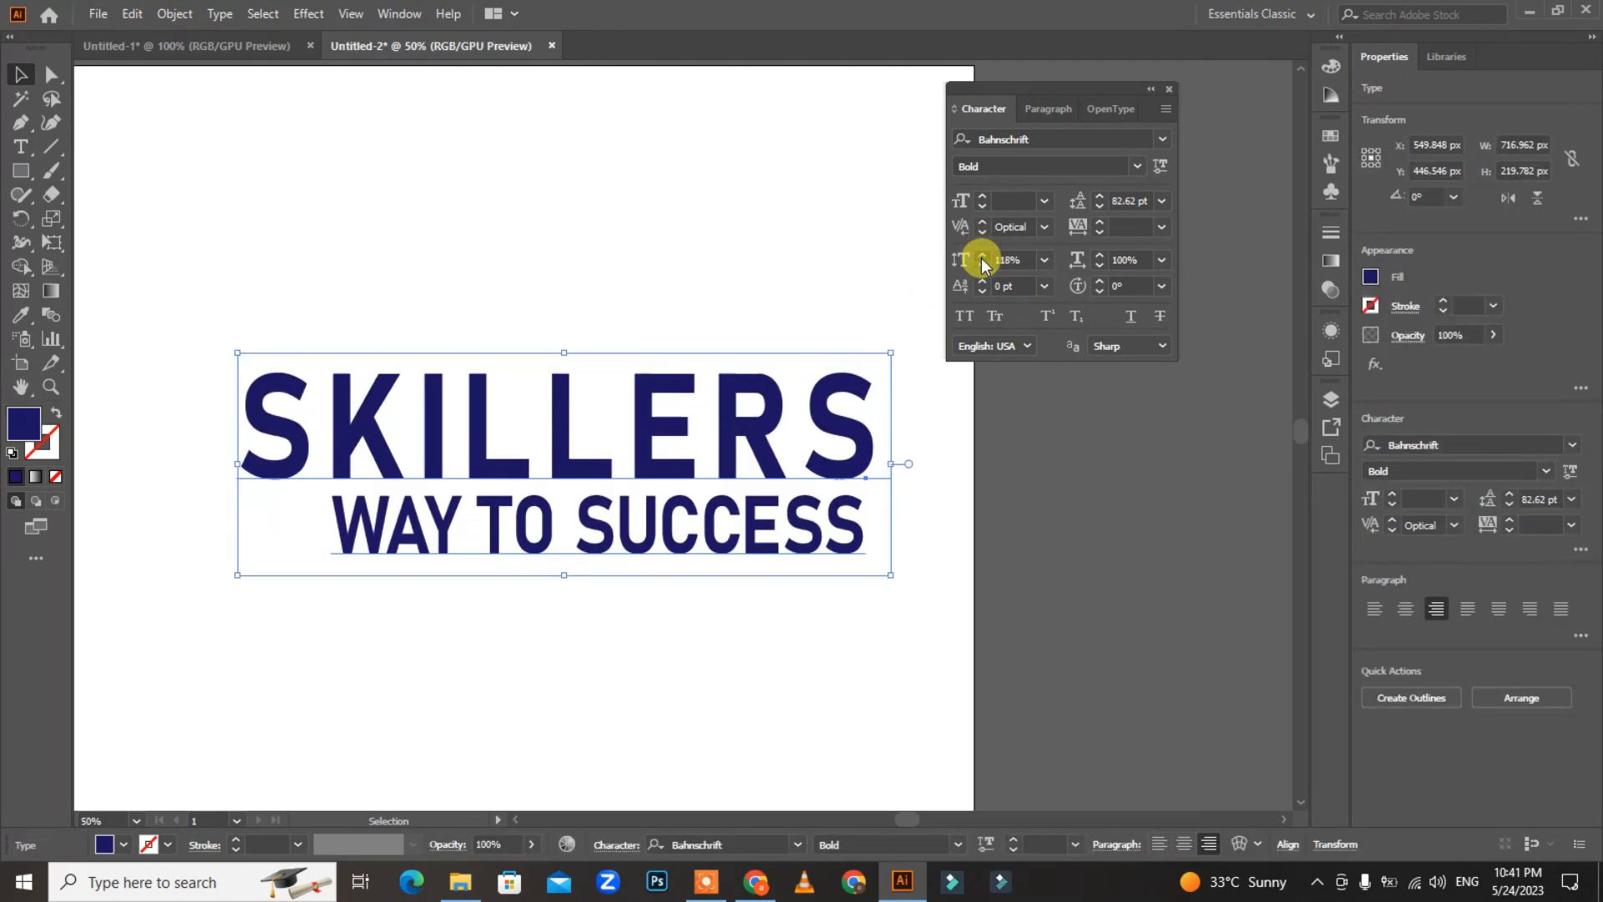
{"action": "left_click_drag", "start_coordinate": [982, 257], "coordinate": [982, 267]}
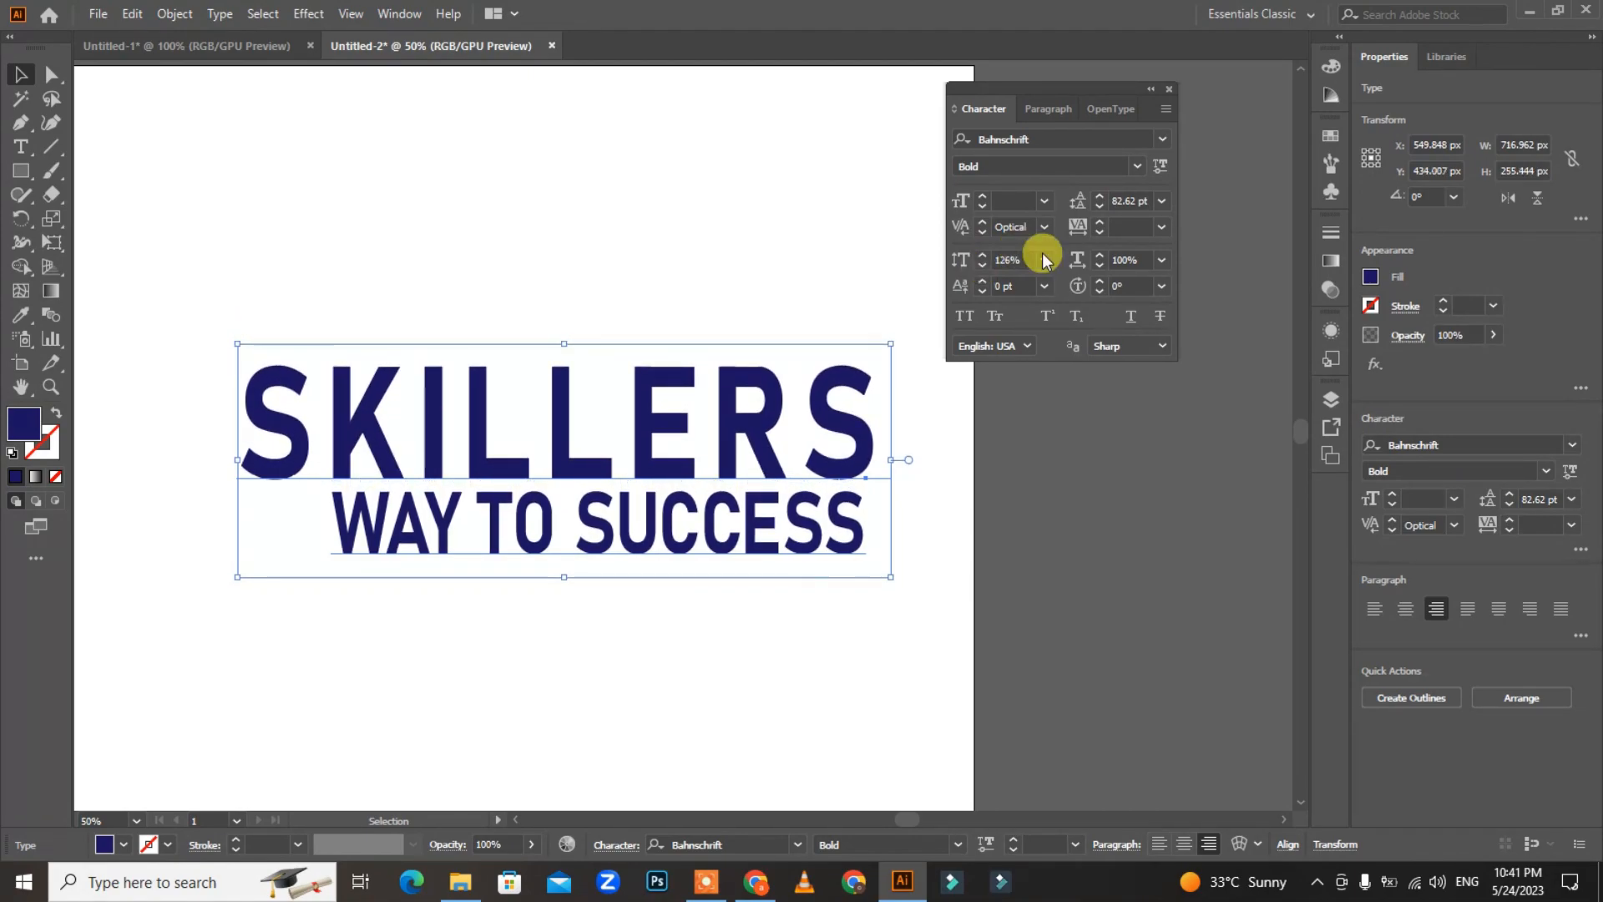
{"action": "left_click_drag", "start_coordinate": [1096, 254], "coordinate": [1099, 255]}
{"action": "left_click", "coordinate": [1098, 267]}
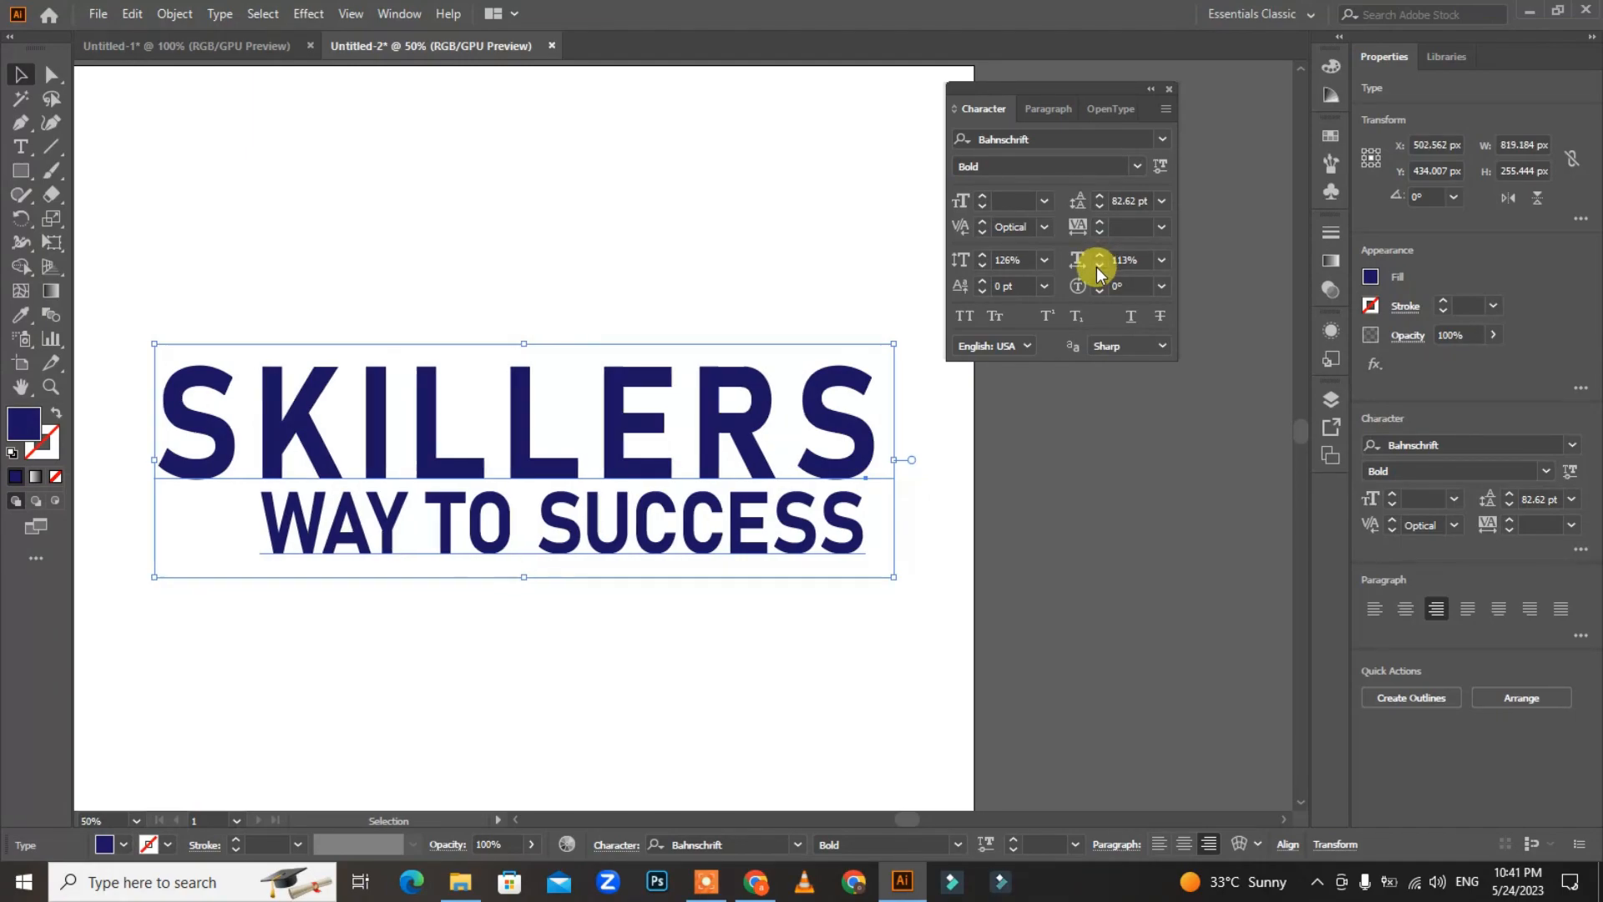
Set the two-line text's baseline shift to 2 pt and increase its character rotation slightly
{"action": "left_click", "coordinate": [982, 284]}
{"action": "left_click", "coordinate": [982, 284]}
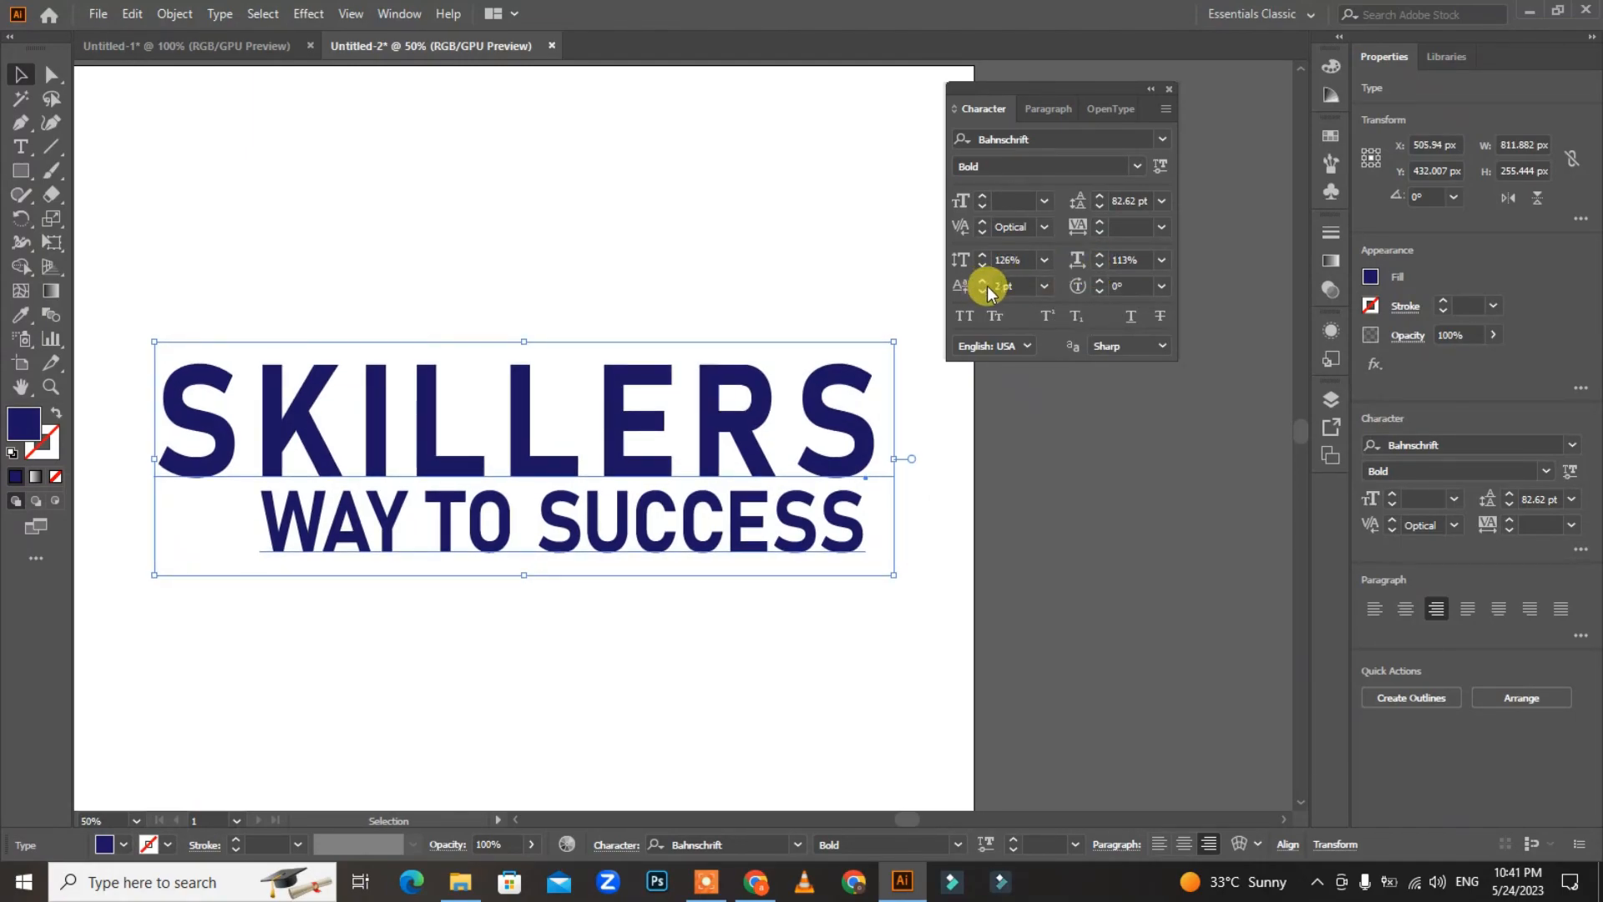
{"action": "left_click", "coordinate": [1099, 281]}
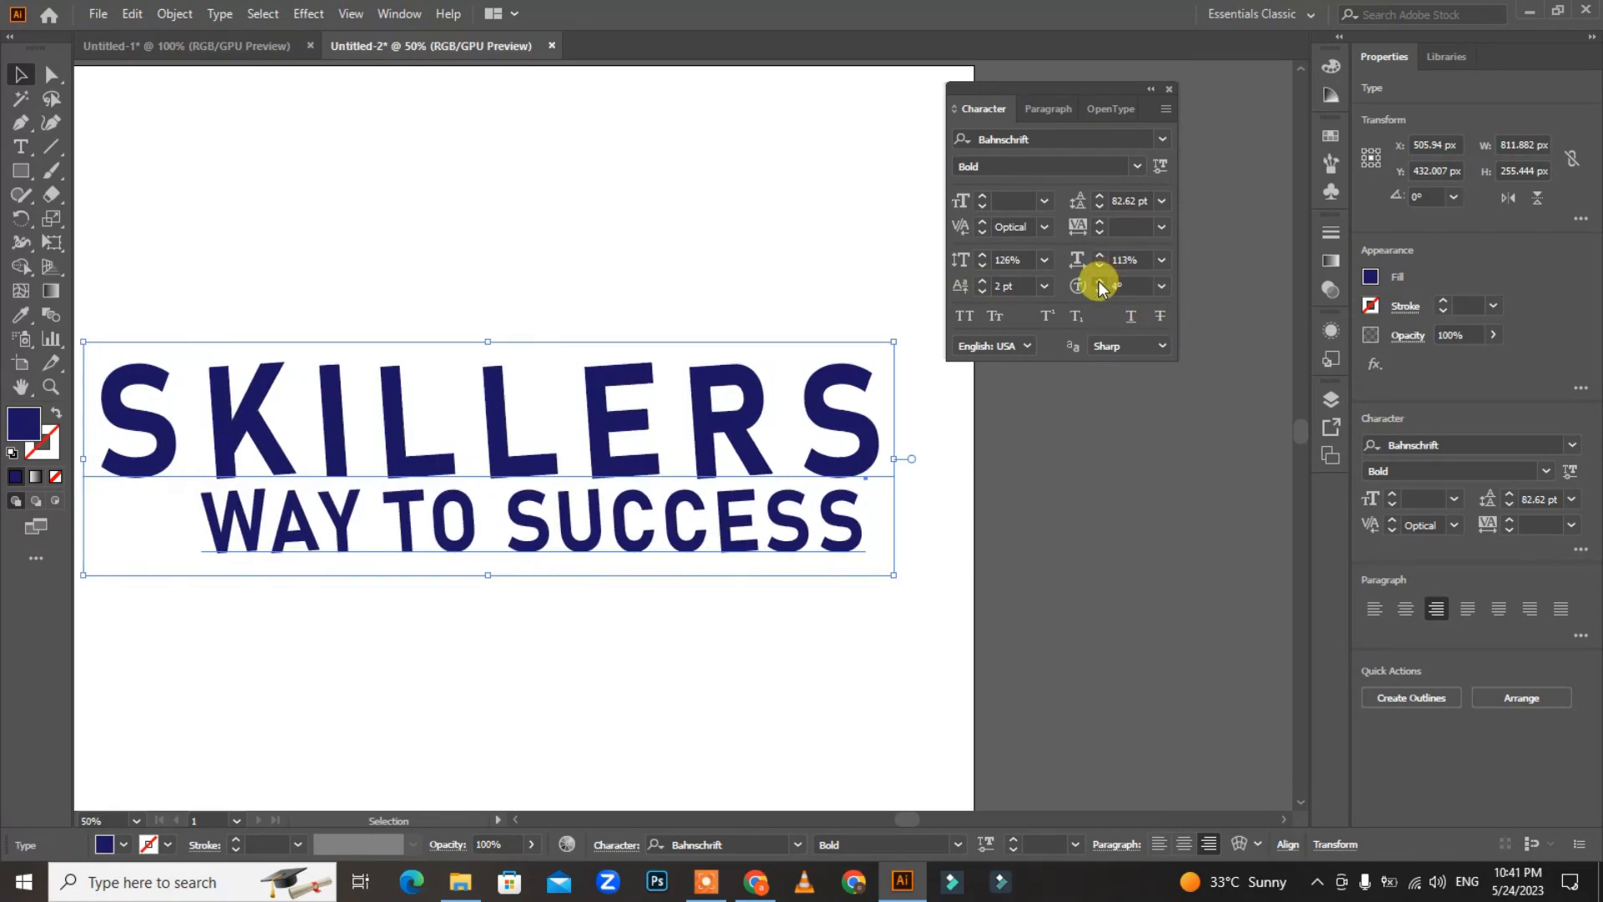
Move the two-line text over the artboard's right edge and set its character rotation to 0°
{"action": "left_click_drag", "start_coordinate": [587, 451], "coordinate": [959, 464]}
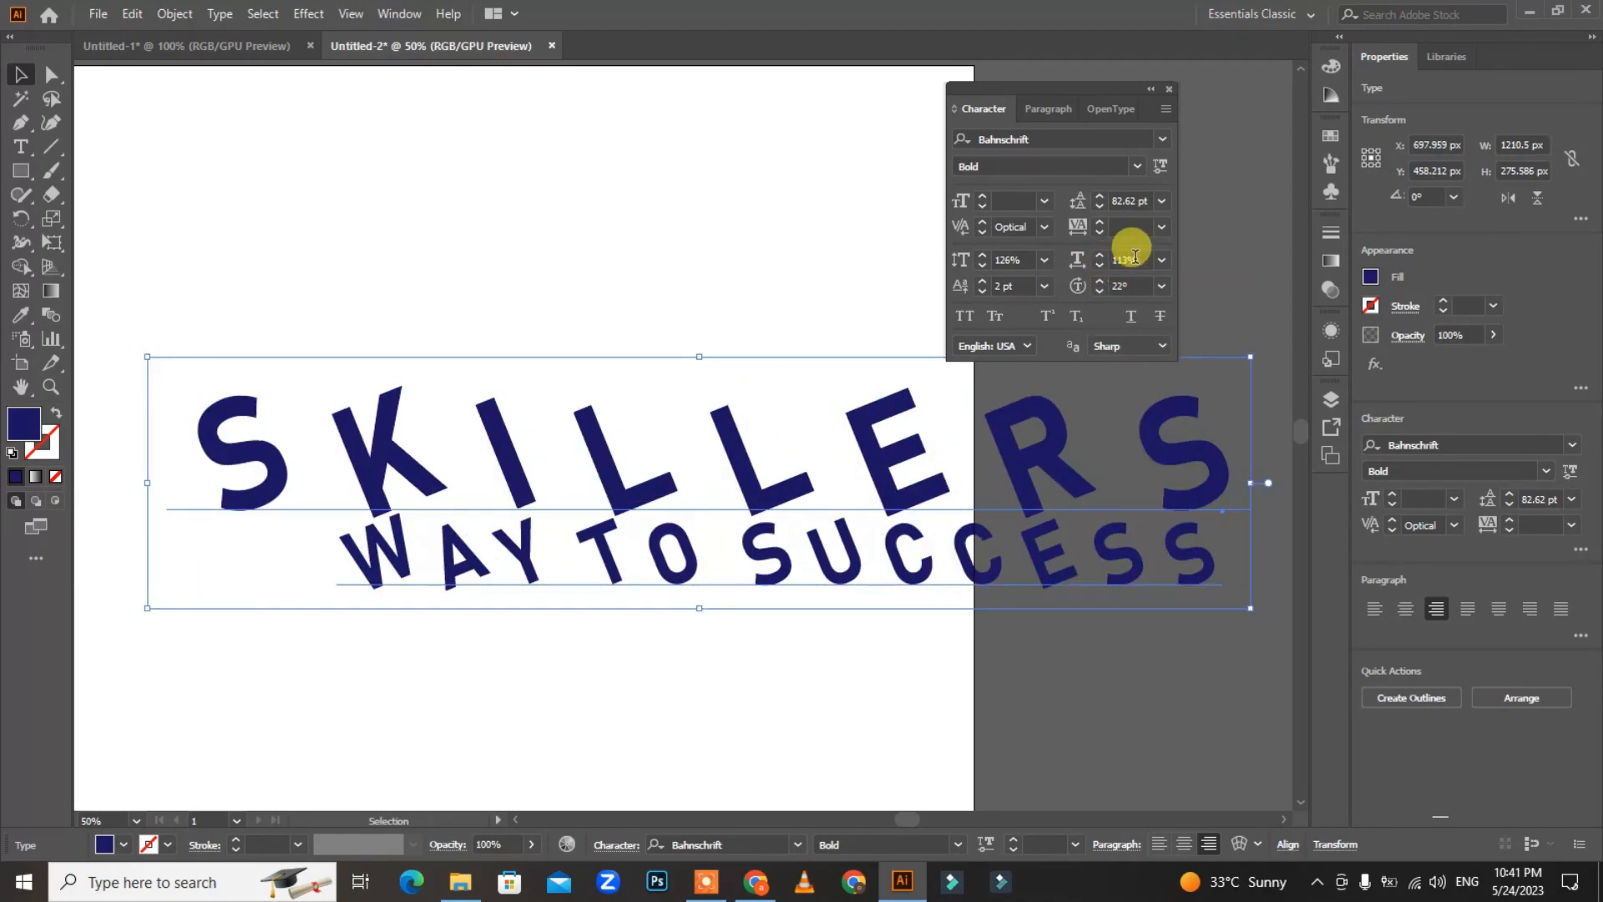
{"action": "left_click", "coordinate": [1133, 285]}
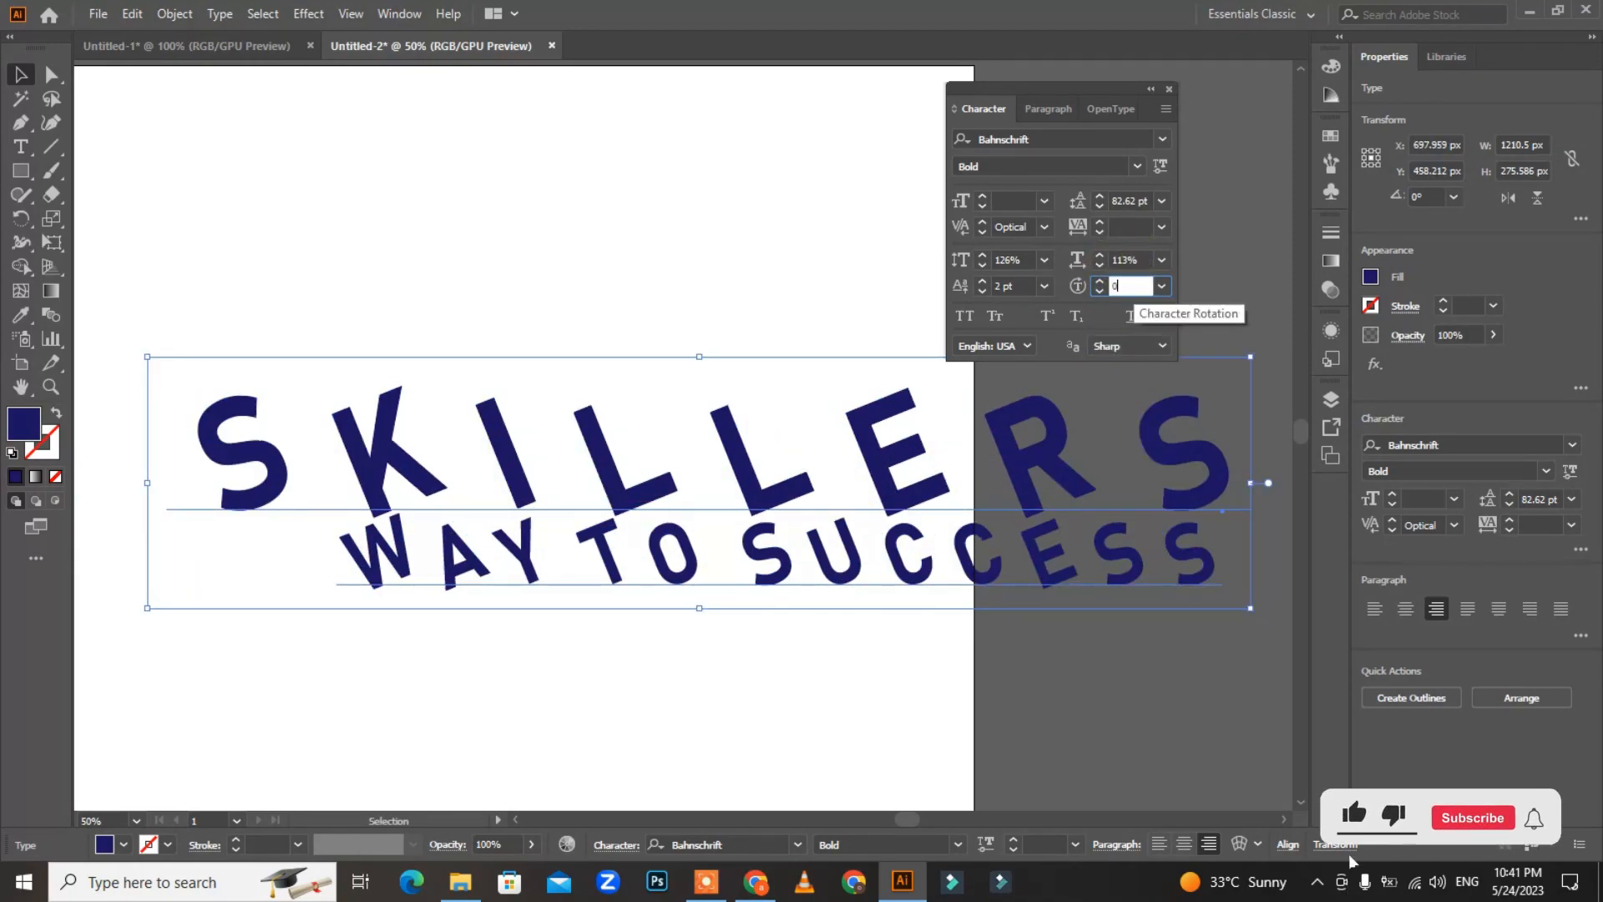
{"action": "type", "text": "0"}
{"action": "key", "text": "Return"}
{"action": "left_click_drag", "start_coordinate": [902, 547], "coordinate": [751, 480]}
Set the character rotation of only the WAY TO SUCCESS line to 40° and move the text back onto the artboard
{"action": "double_click", "coordinate": [943, 488]}
{"action": "triple_click", "coordinate": [945, 487]}
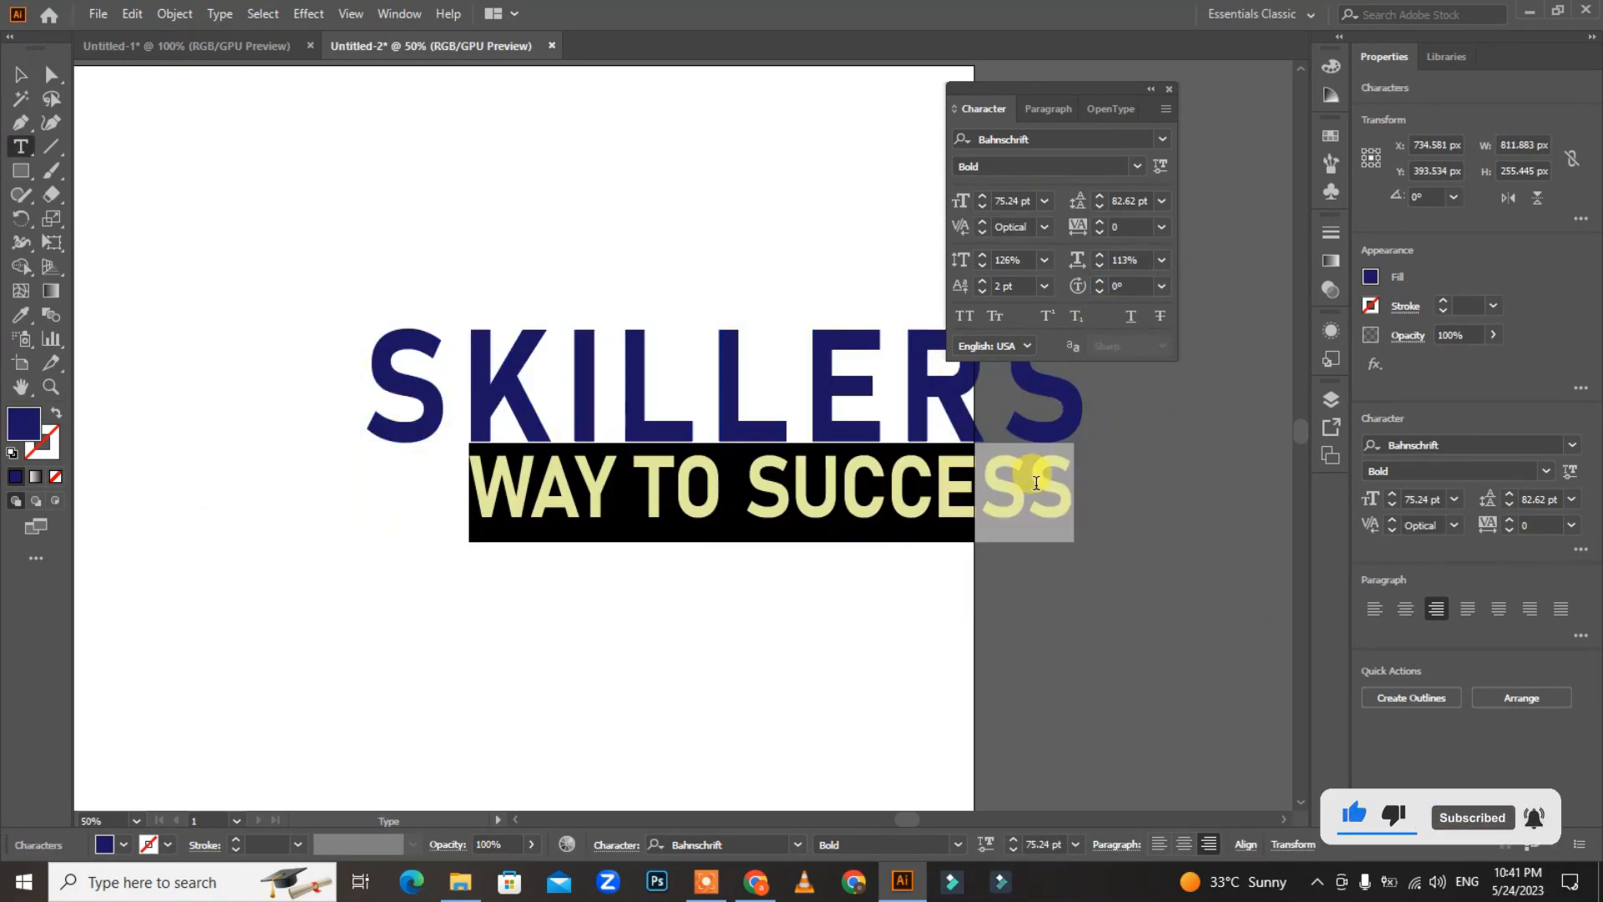
{"action": "left_click", "coordinate": [1099, 282]}
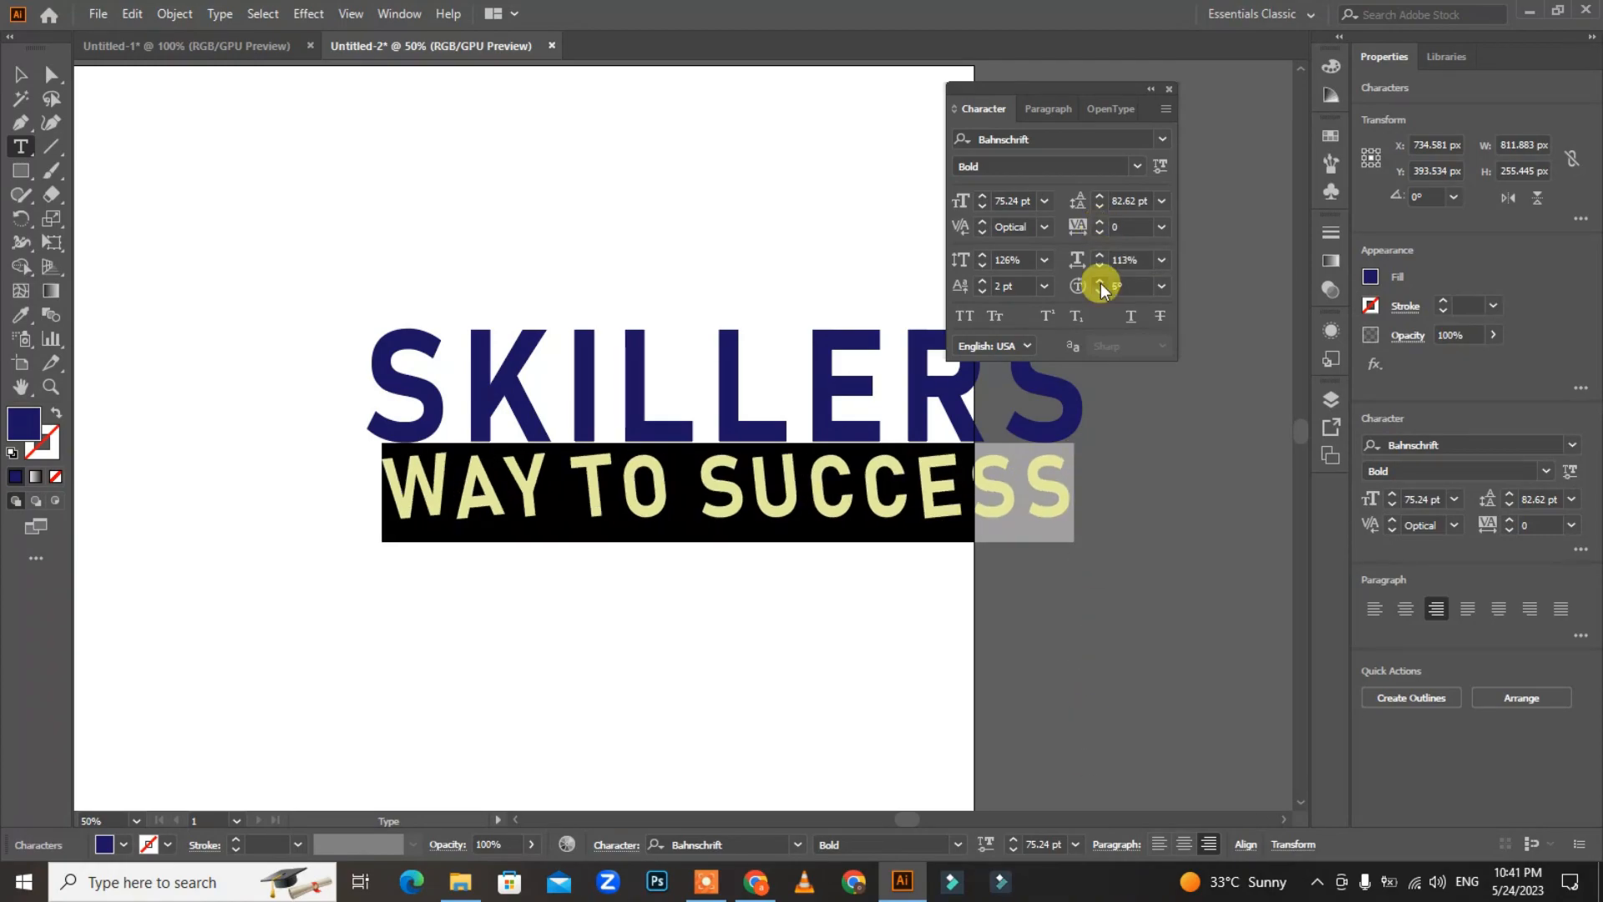
{"action": "left_click", "coordinate": [1099, 283]}
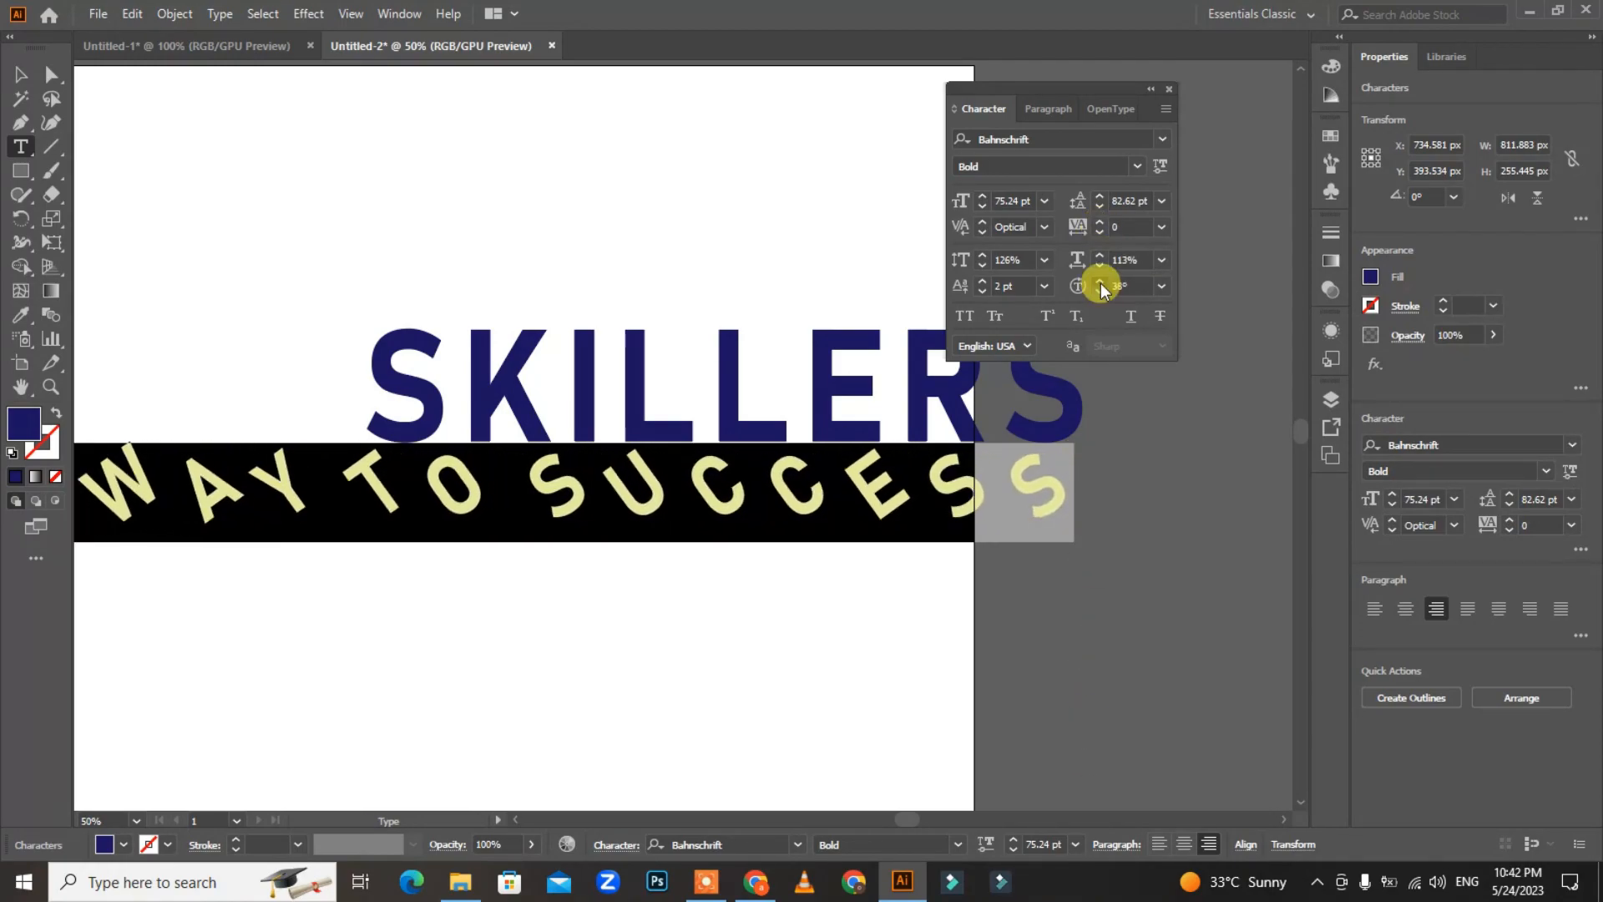
{"action": "left_click", "coordinate": [1099, 284]}
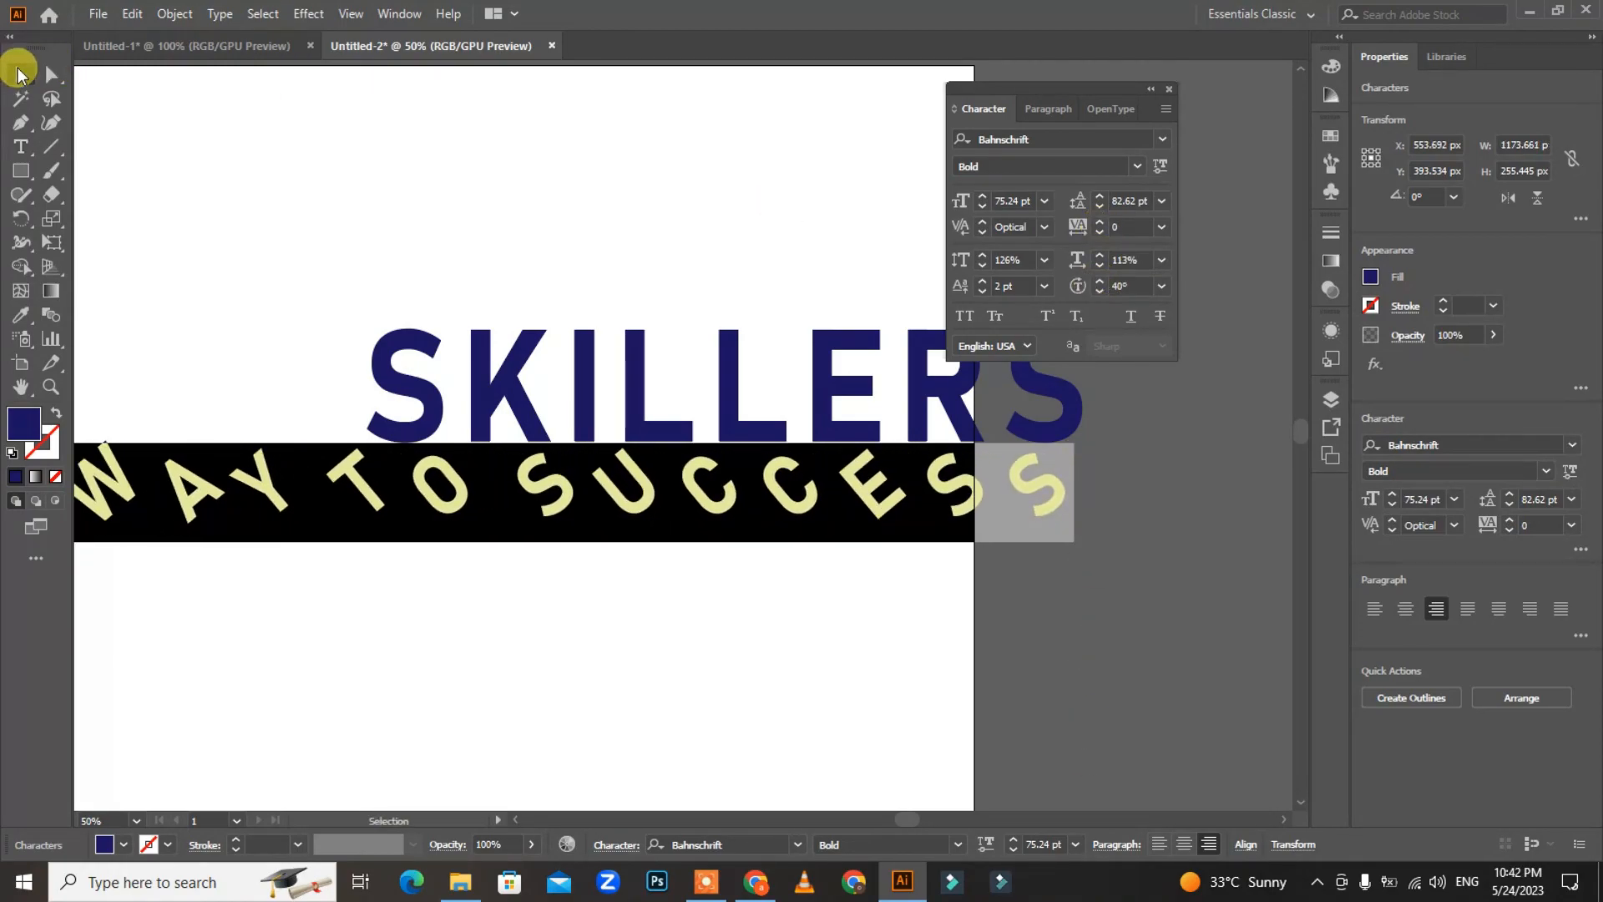
{"action": "left_click", "coordinate": [20, 73]}
{"action": "left_click_drag", "start_coordinate": [570, 412], "coordinate": [343, 389]}
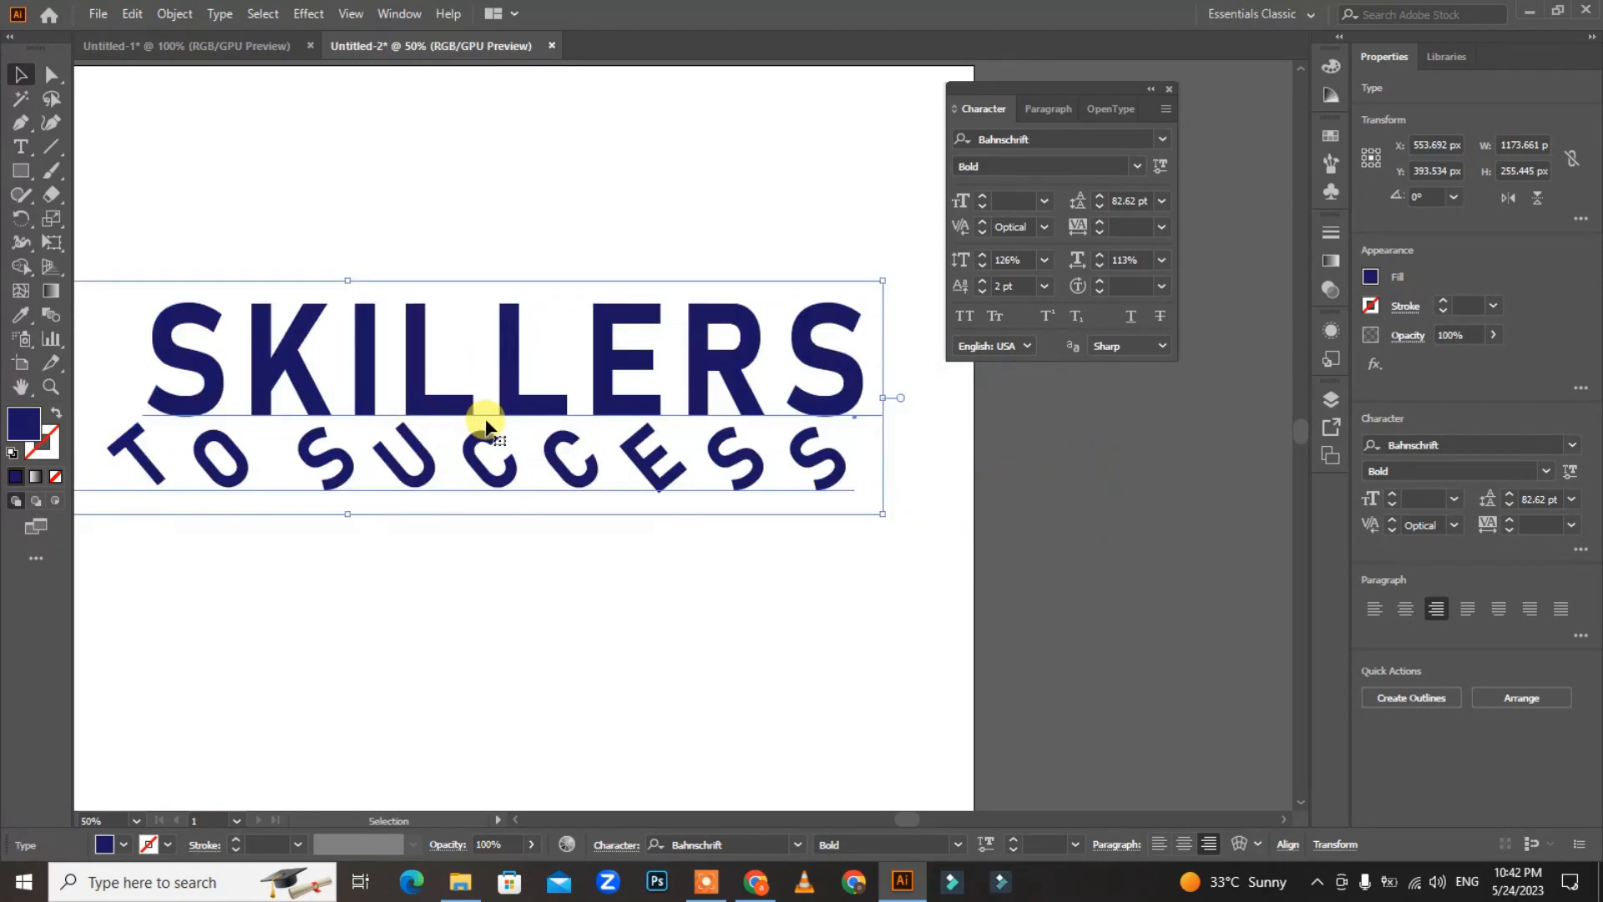
{"action": "left_click_drag", "start_coordinate": [519, 406], "coordinate": [482, 406]}
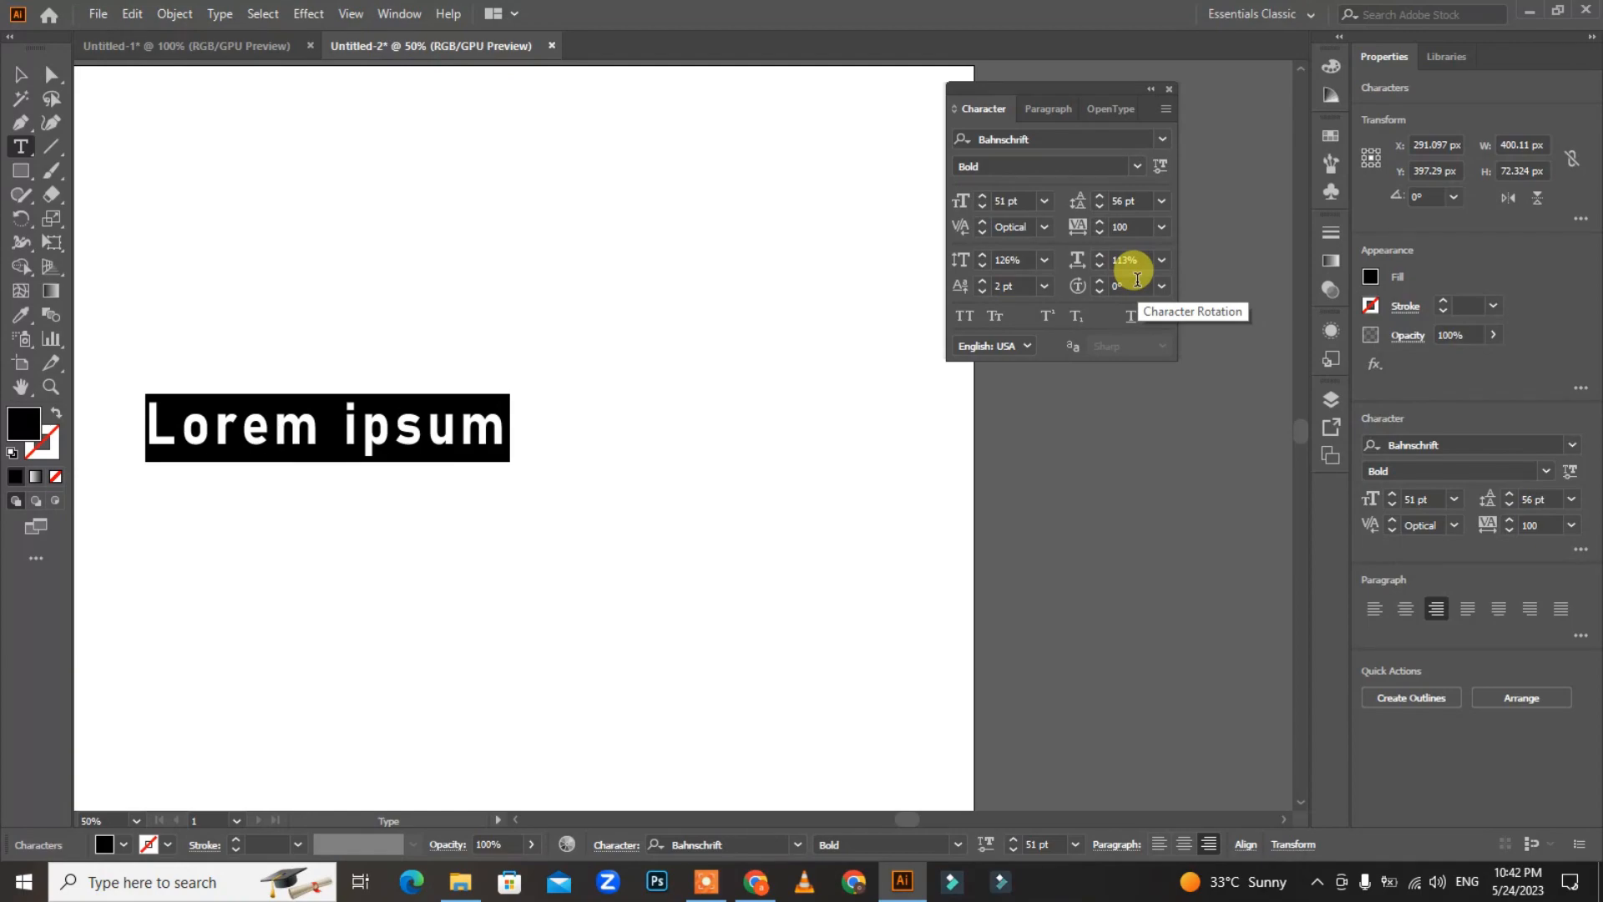
Replace the placeholder text with SKILLERS and apply Small Caps to it
{"action": "type", "text": "SKILLER"}
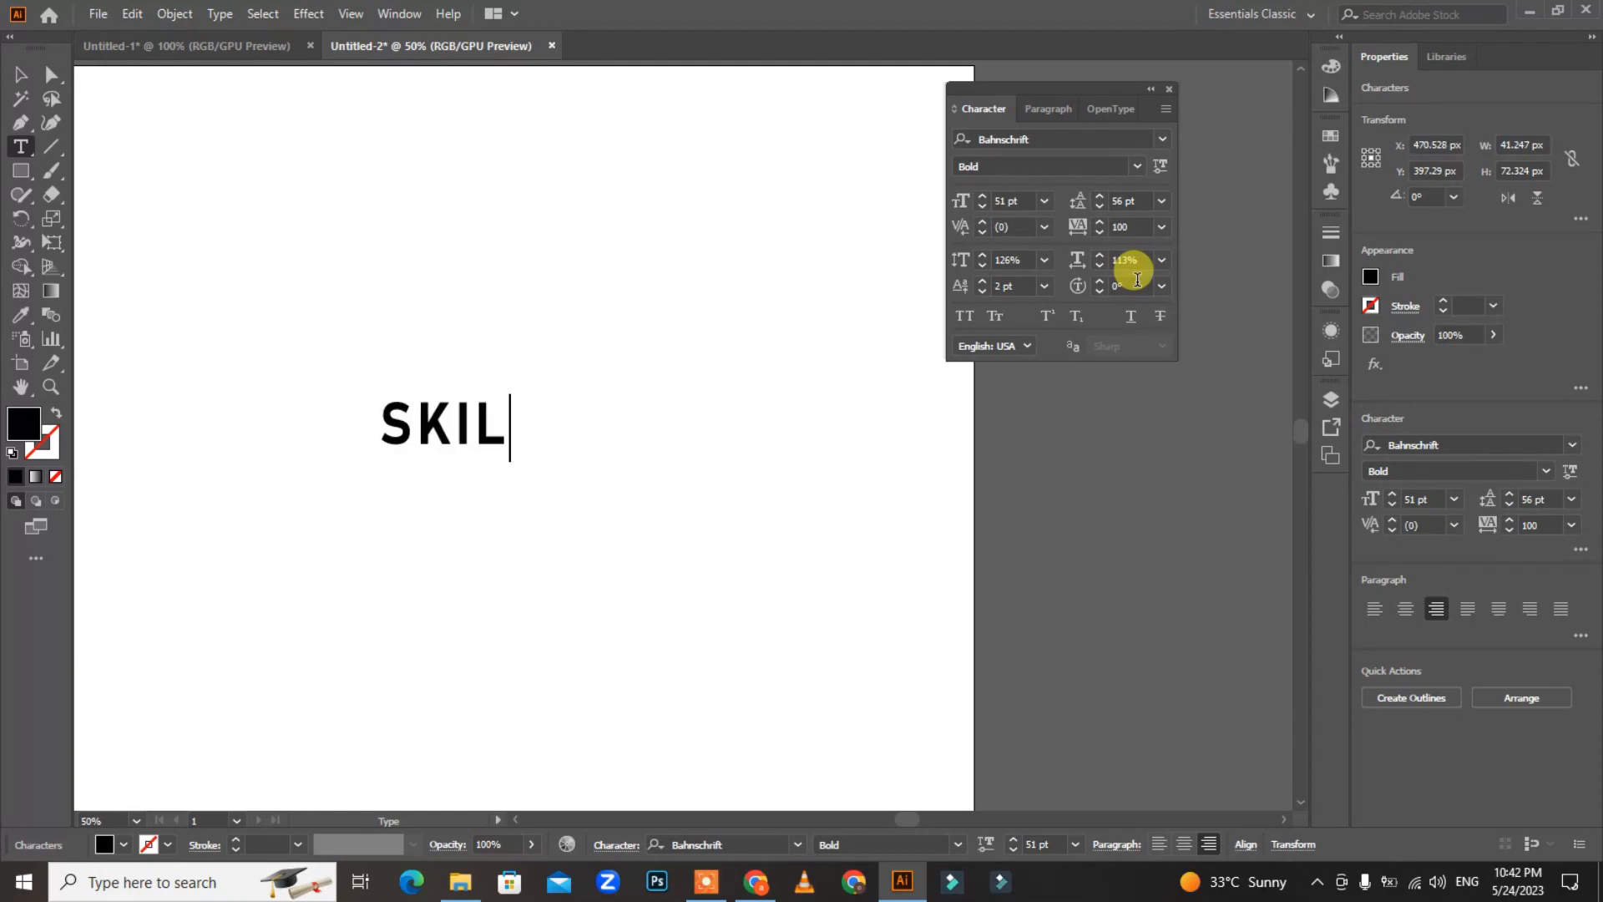
{"action": "type", "text": "S"}
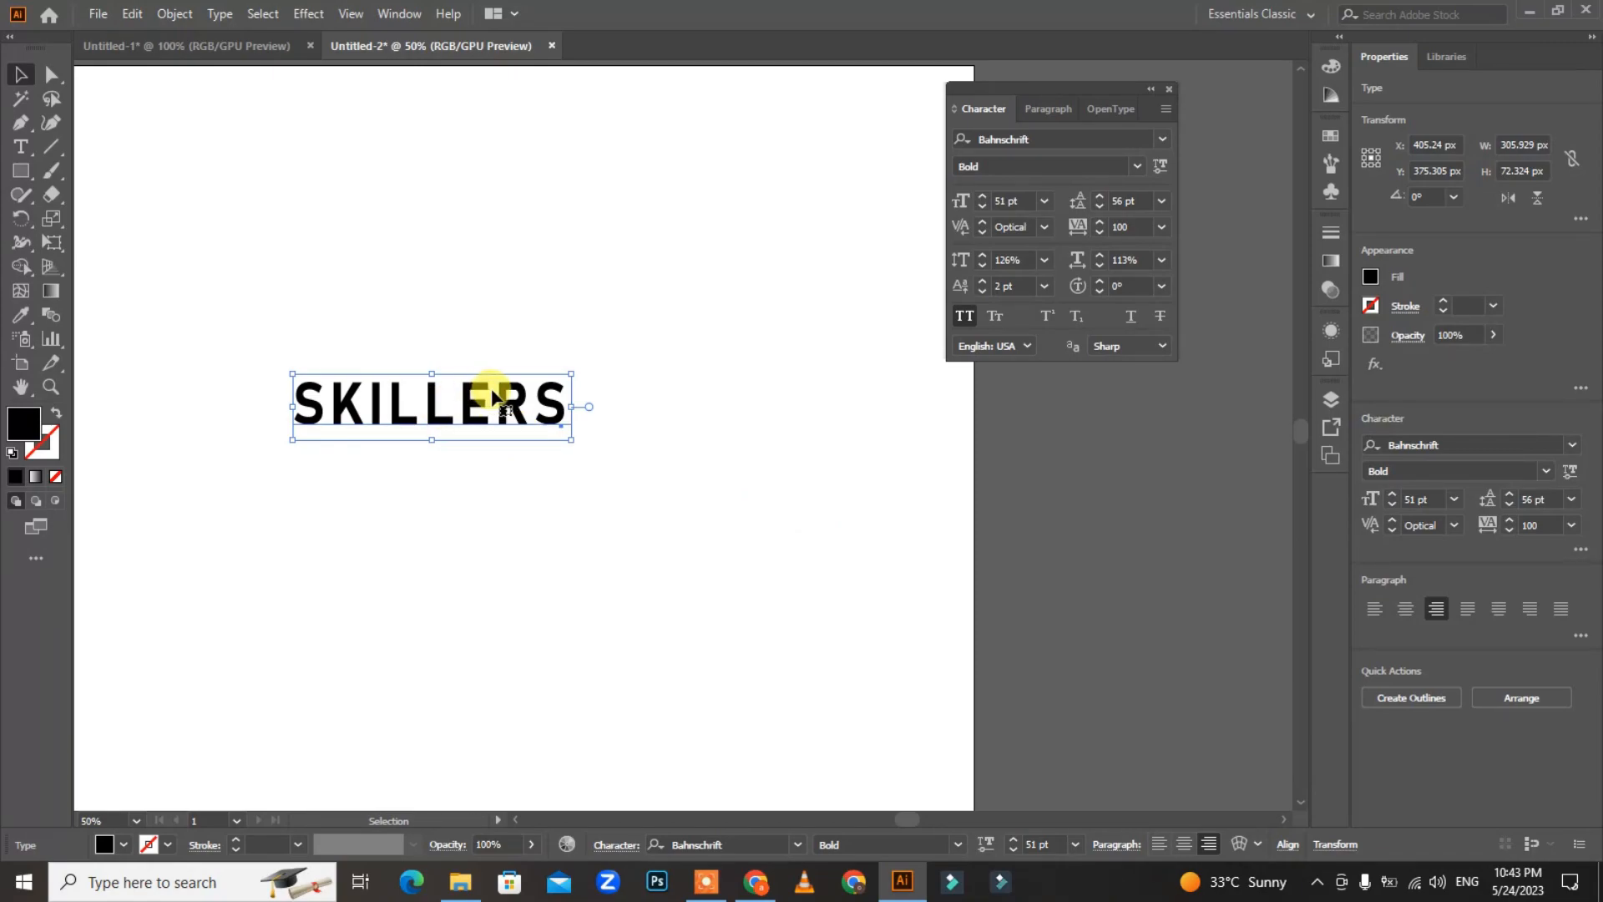
{"action": "left_click", "coordinate": [999, 314]}
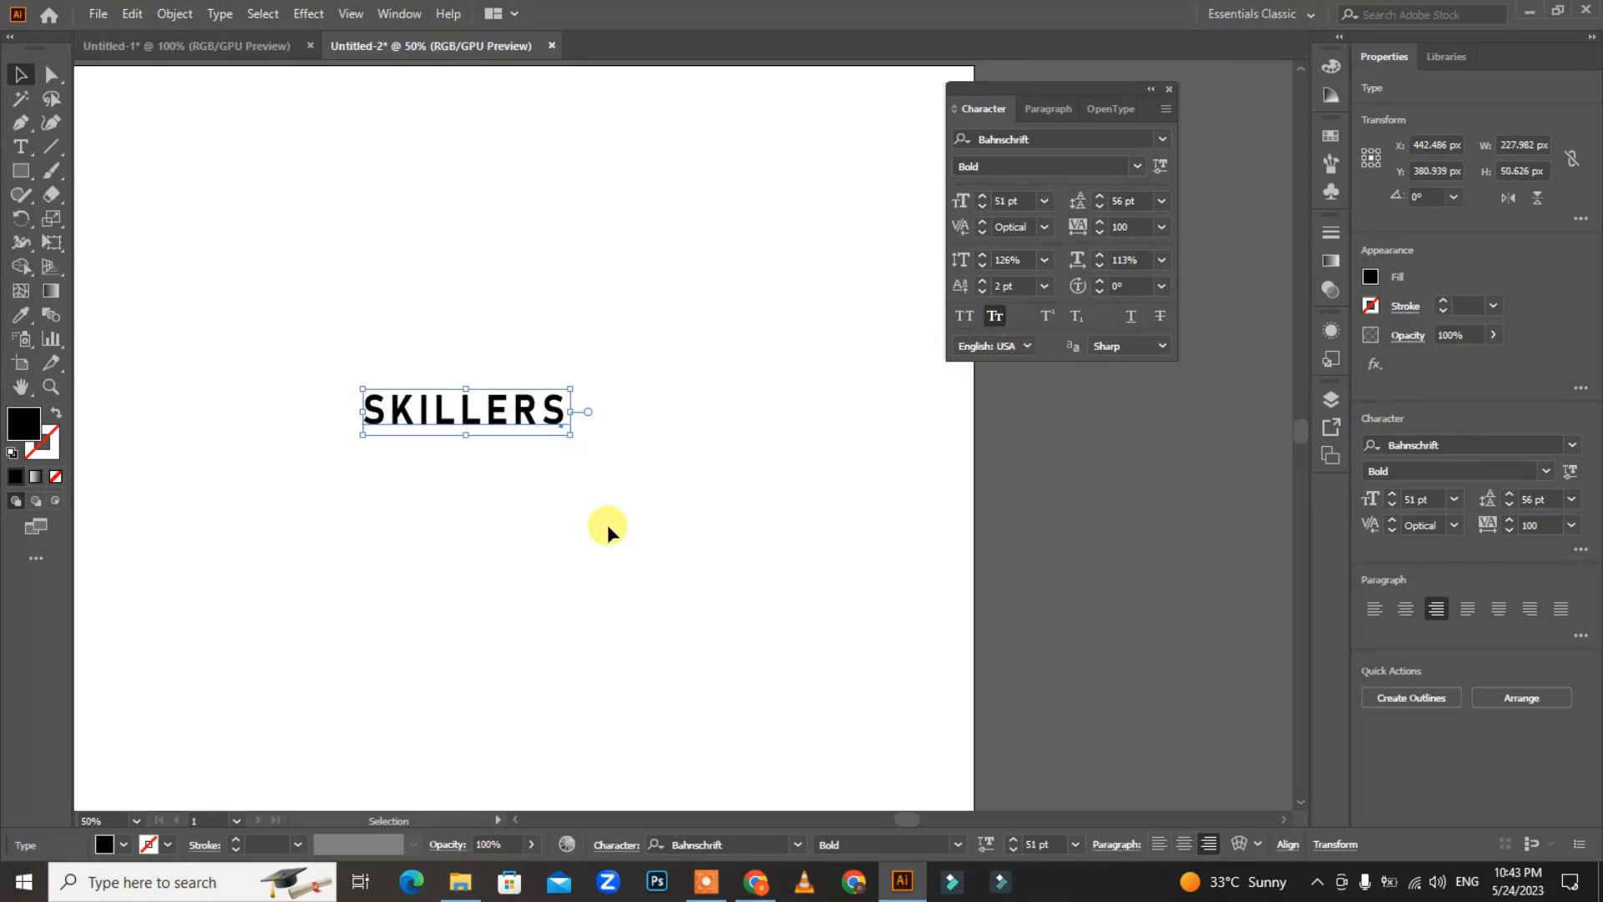
Move the SKILLERS text up the artboard and delete it
{"action": "left_click_drag", "start_coordinate": [519, 421], "coordinate": [553, 248]}
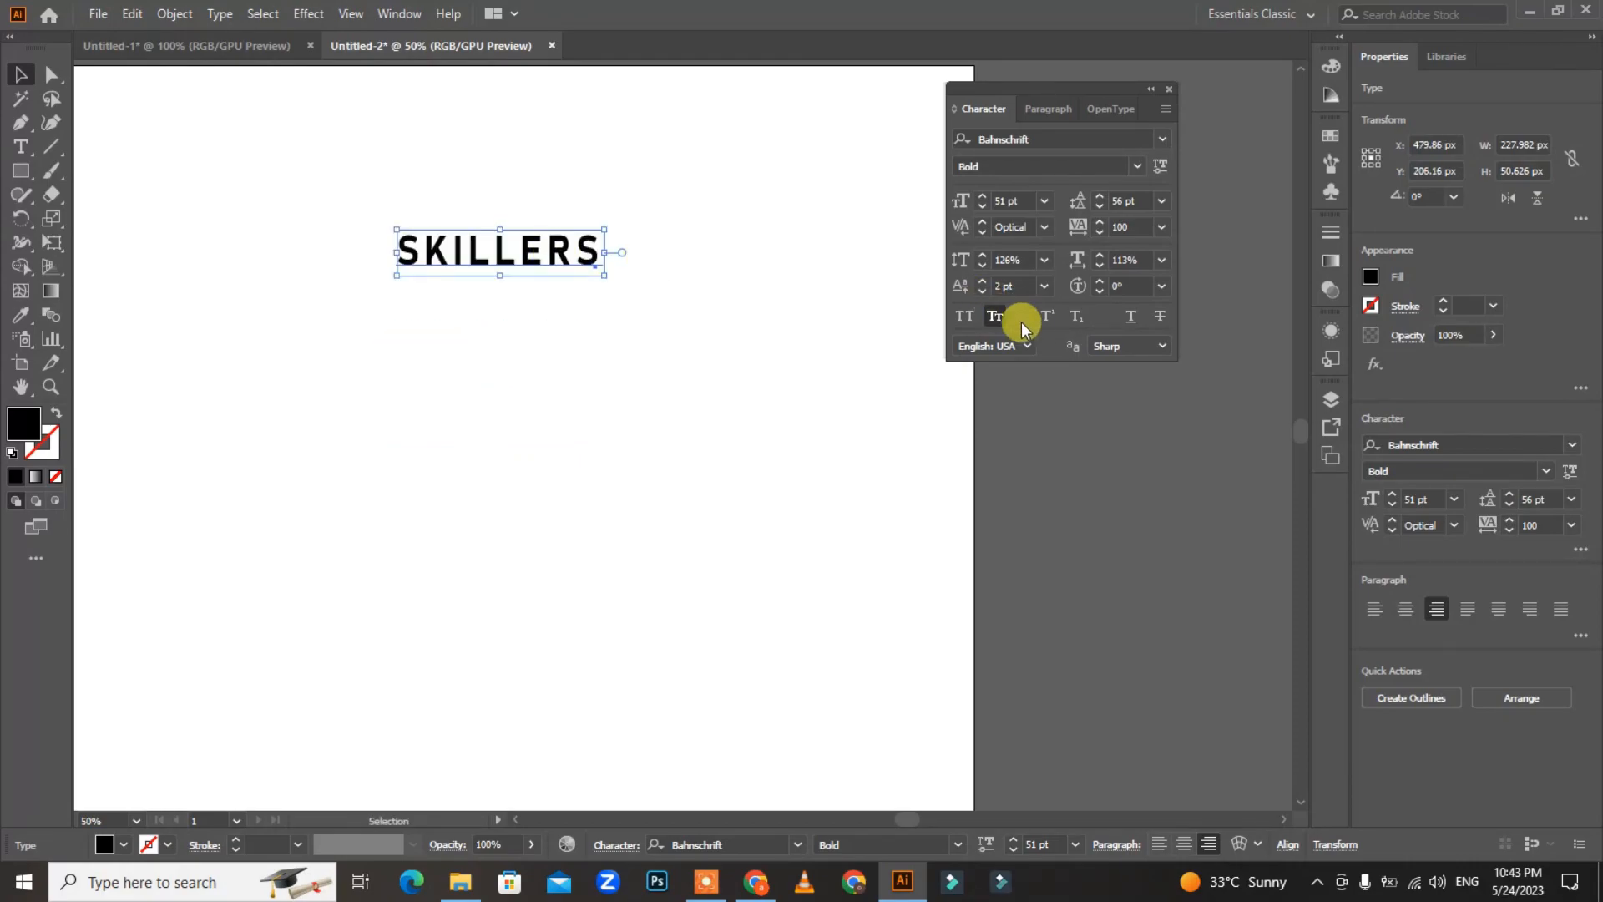
{"action": "key", "text": "Delete"}
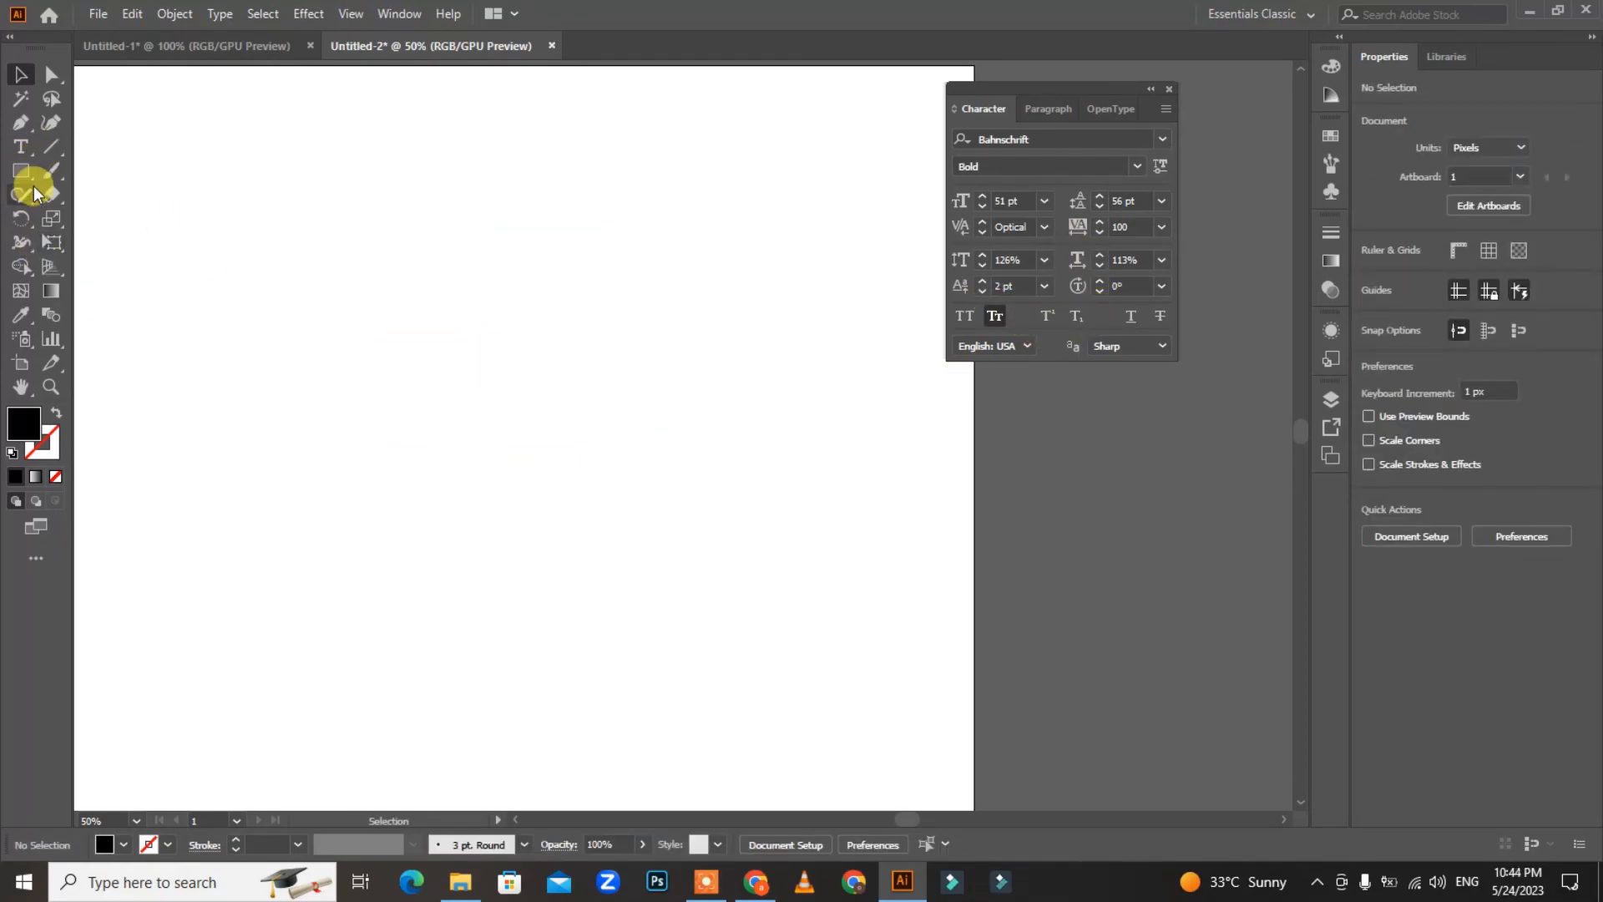
Create a new point text reading x2 on the empty artboard
{"action": "left_click", "coordinate": [21, 146]}
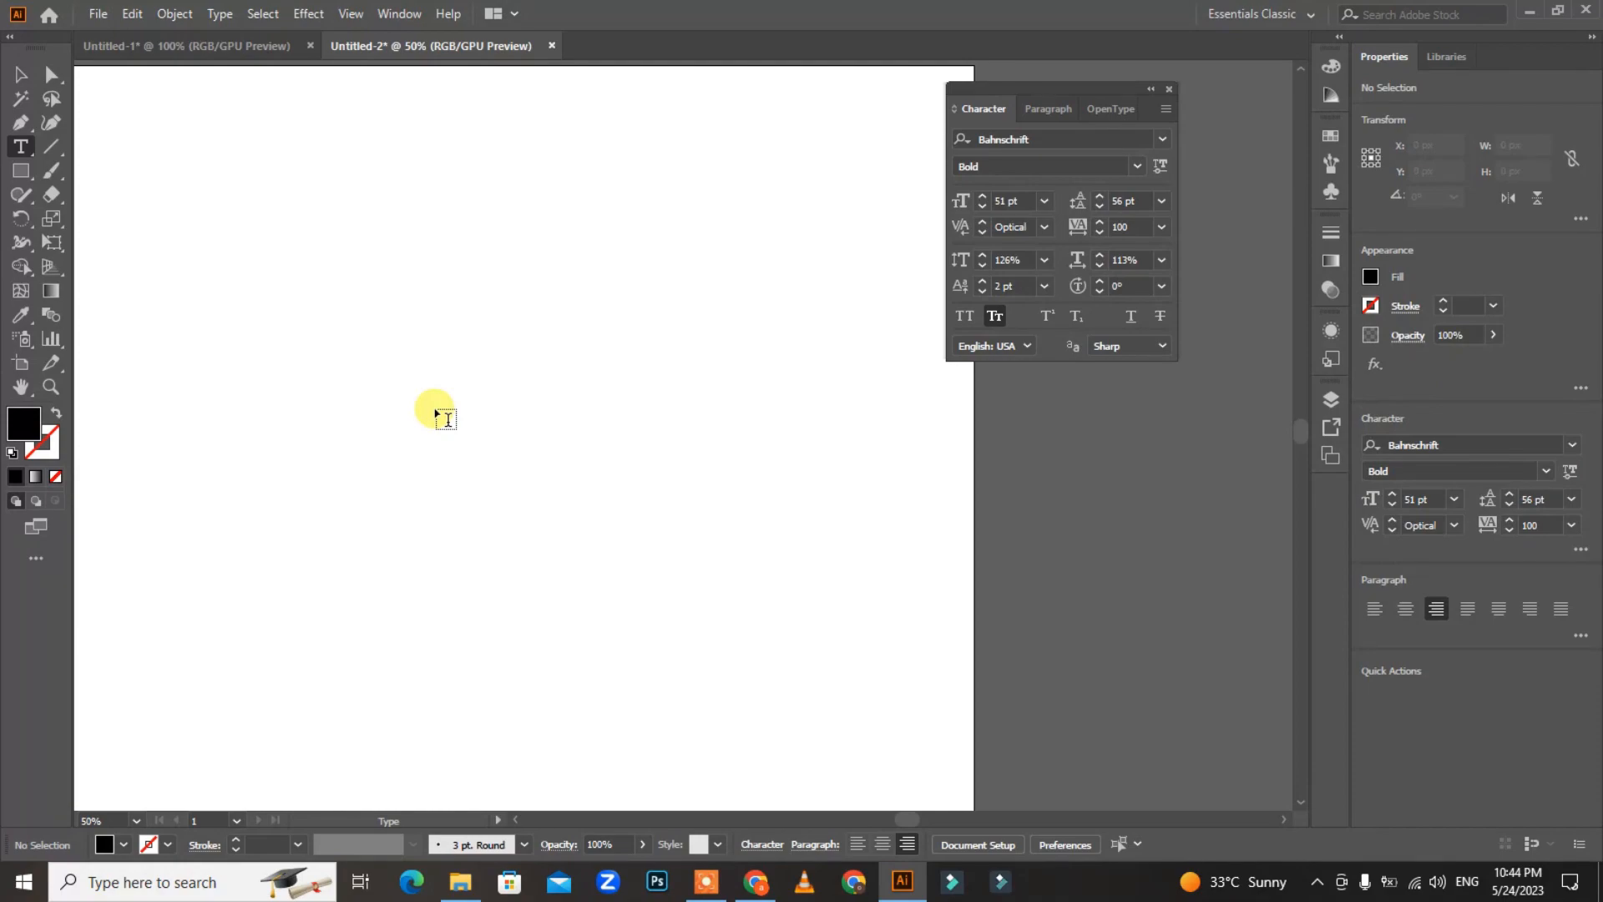
{"action": "left_click", "coordinate": [434, 406]}
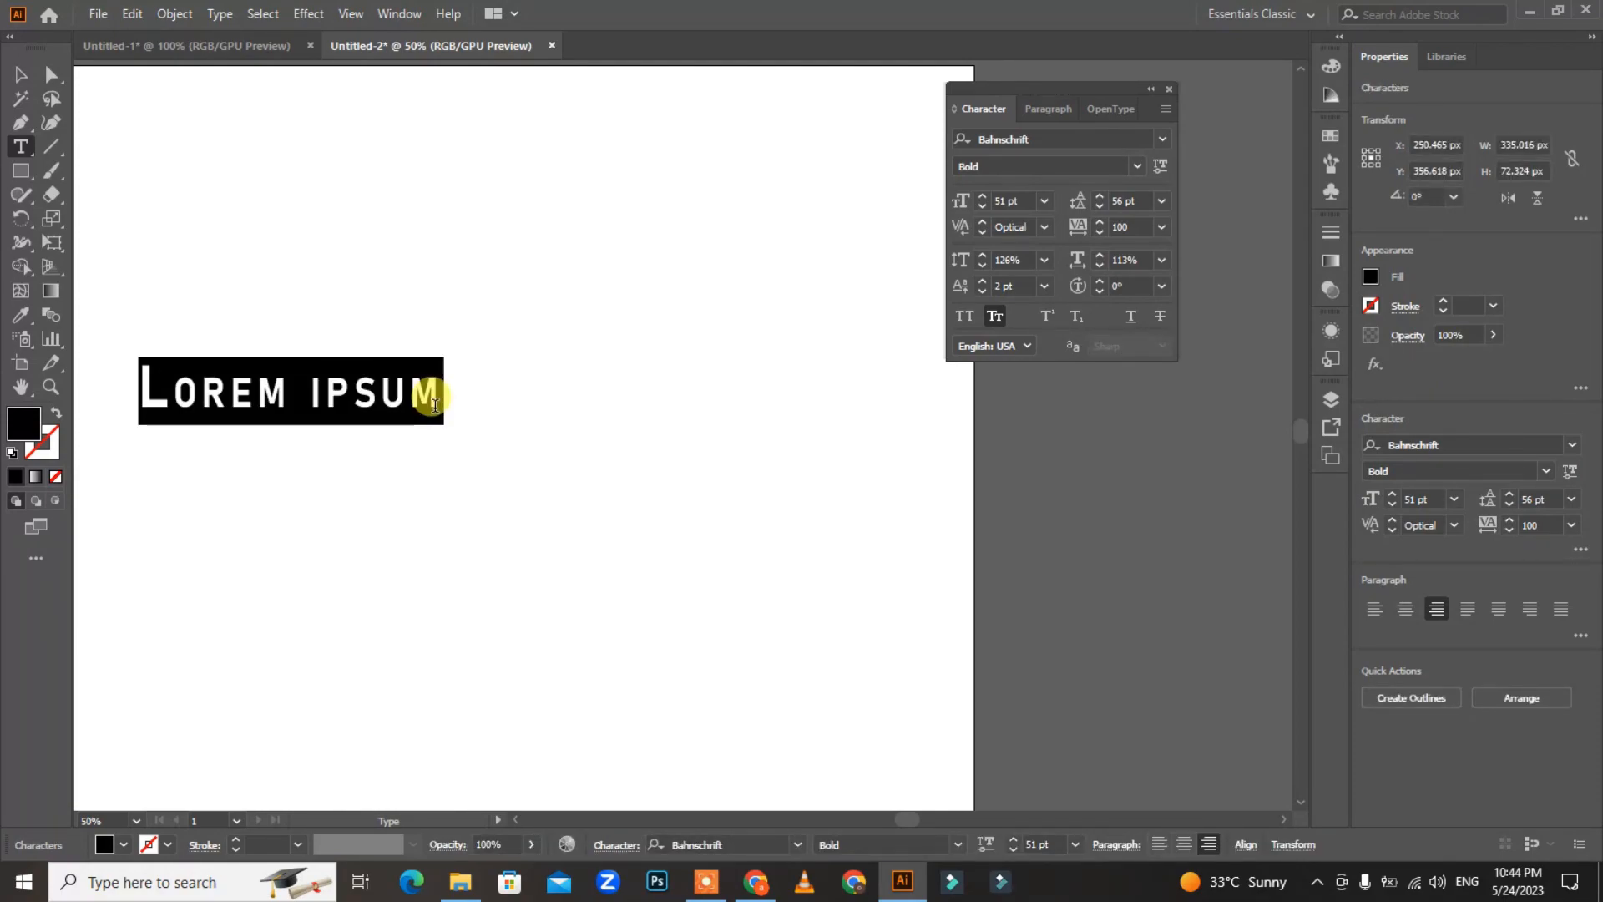
{"action": "type", "text": "x"}
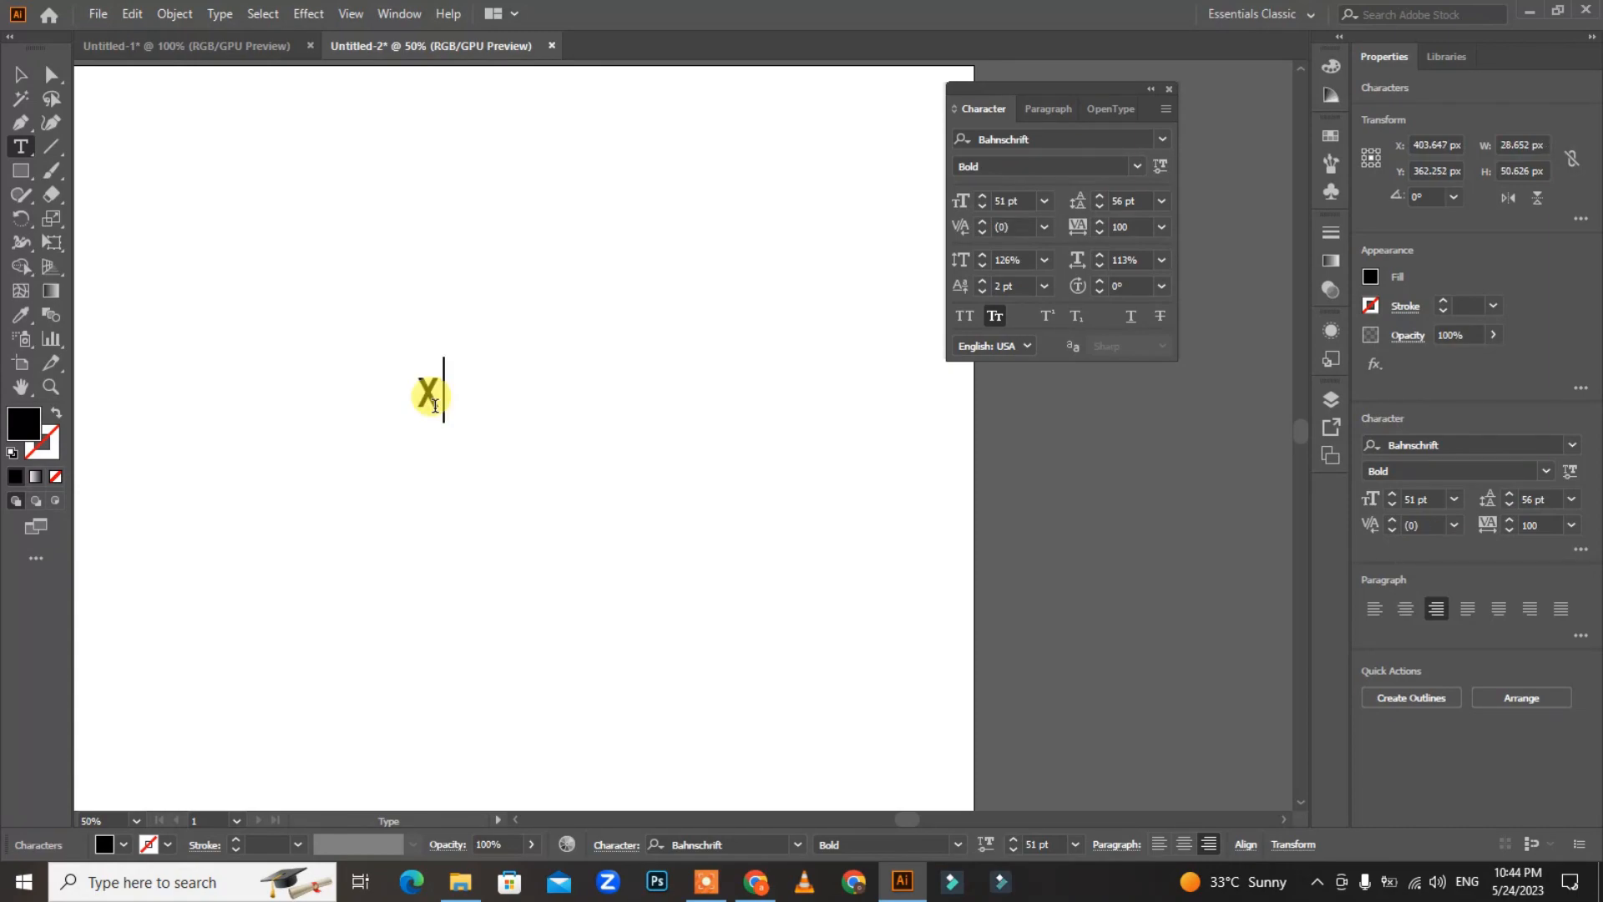
{"action": "type", "text": " 2"}
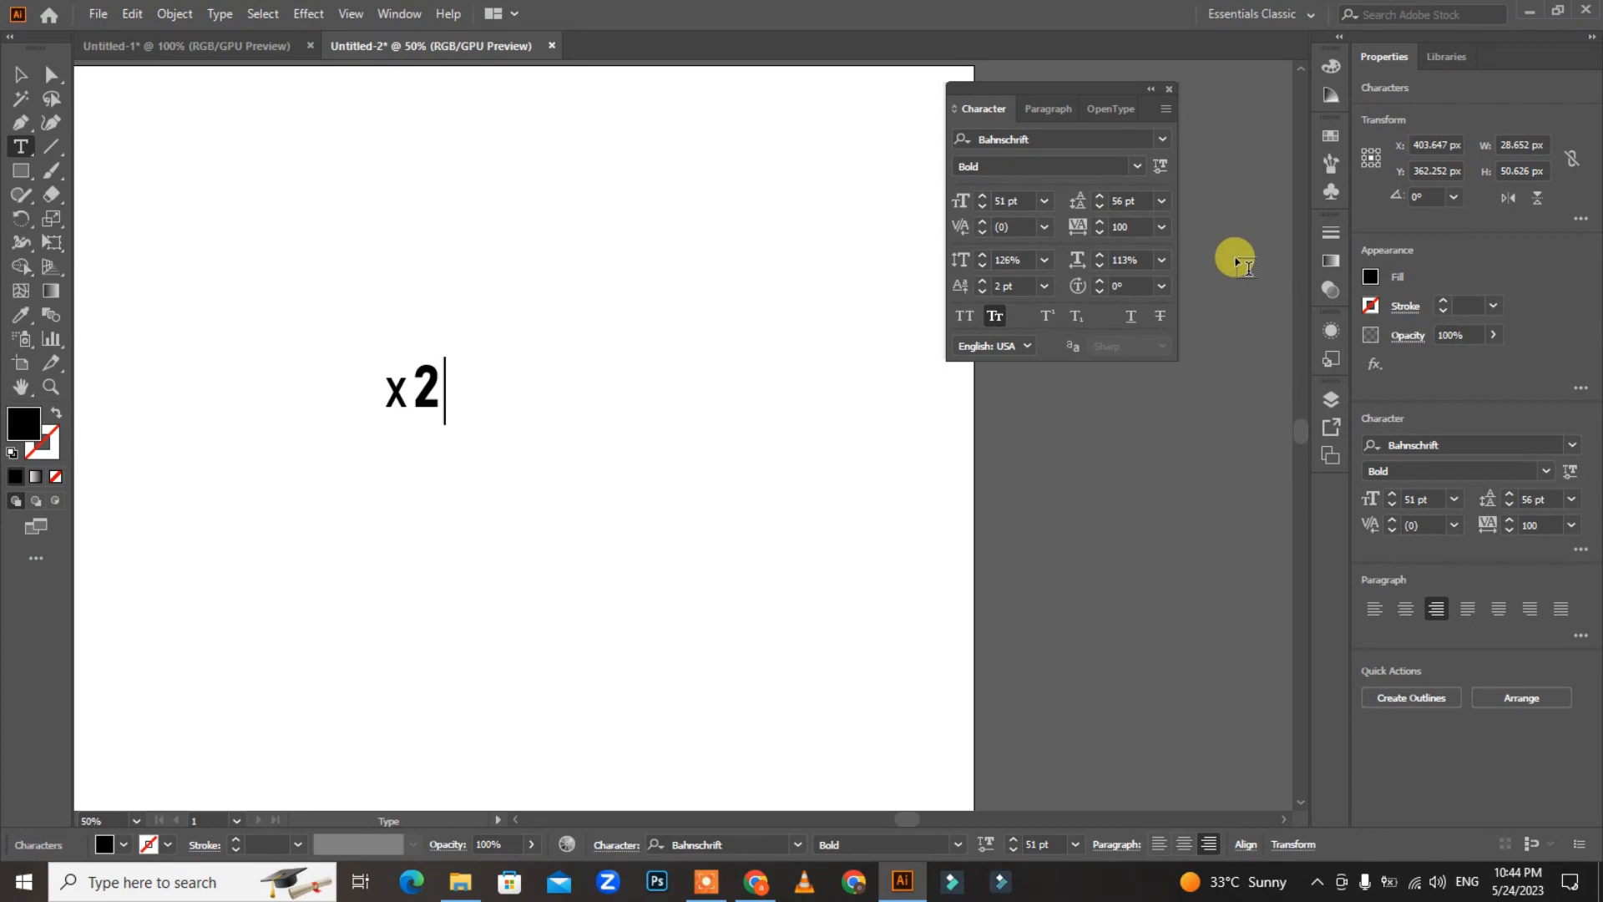
Add a second line with x and a superscript 2, and move the text to the artboard's upper left
{"action": "key", "text": "Return"}
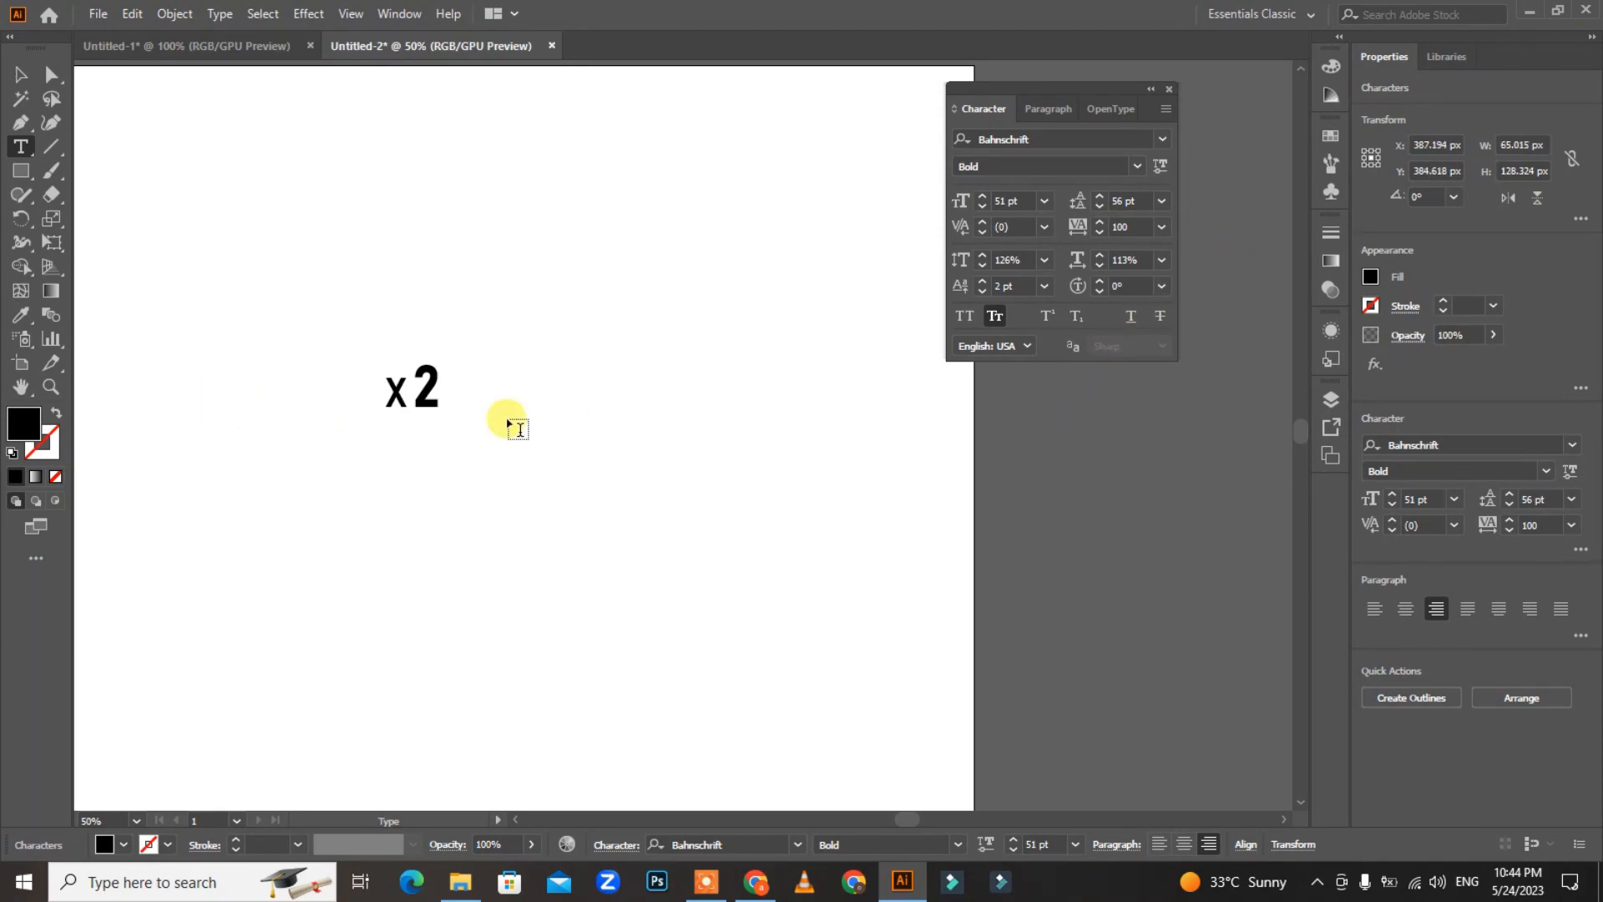
{"action": "type", "text": "x"}
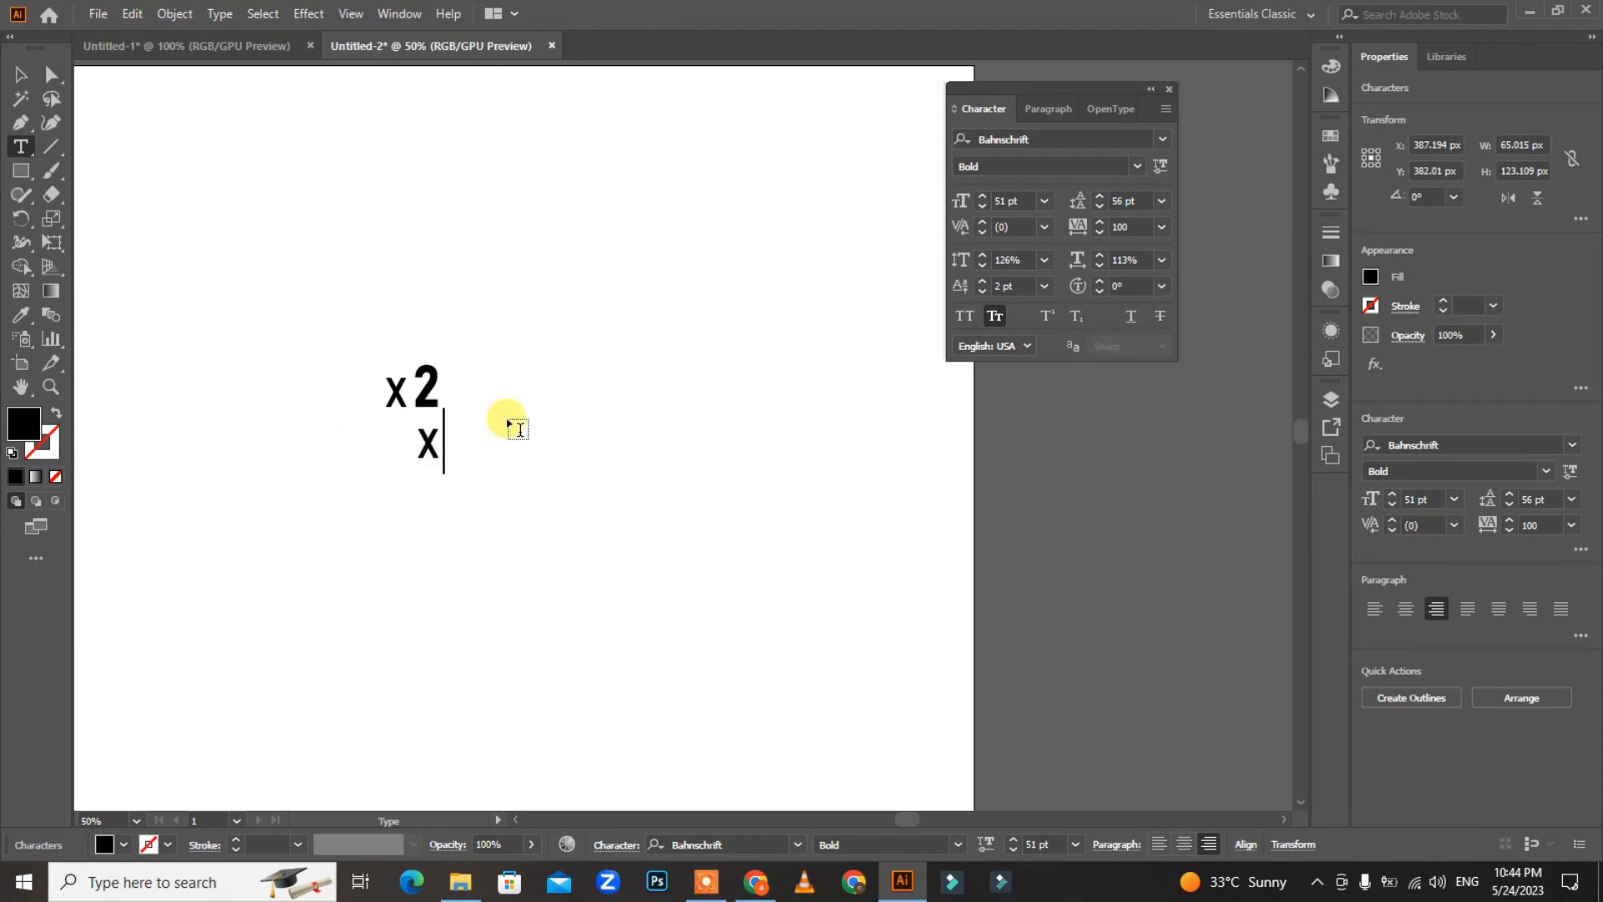
{"action": "left_click", "coordinate": [1049, 316]}
{"action": "type", "text": "2"}
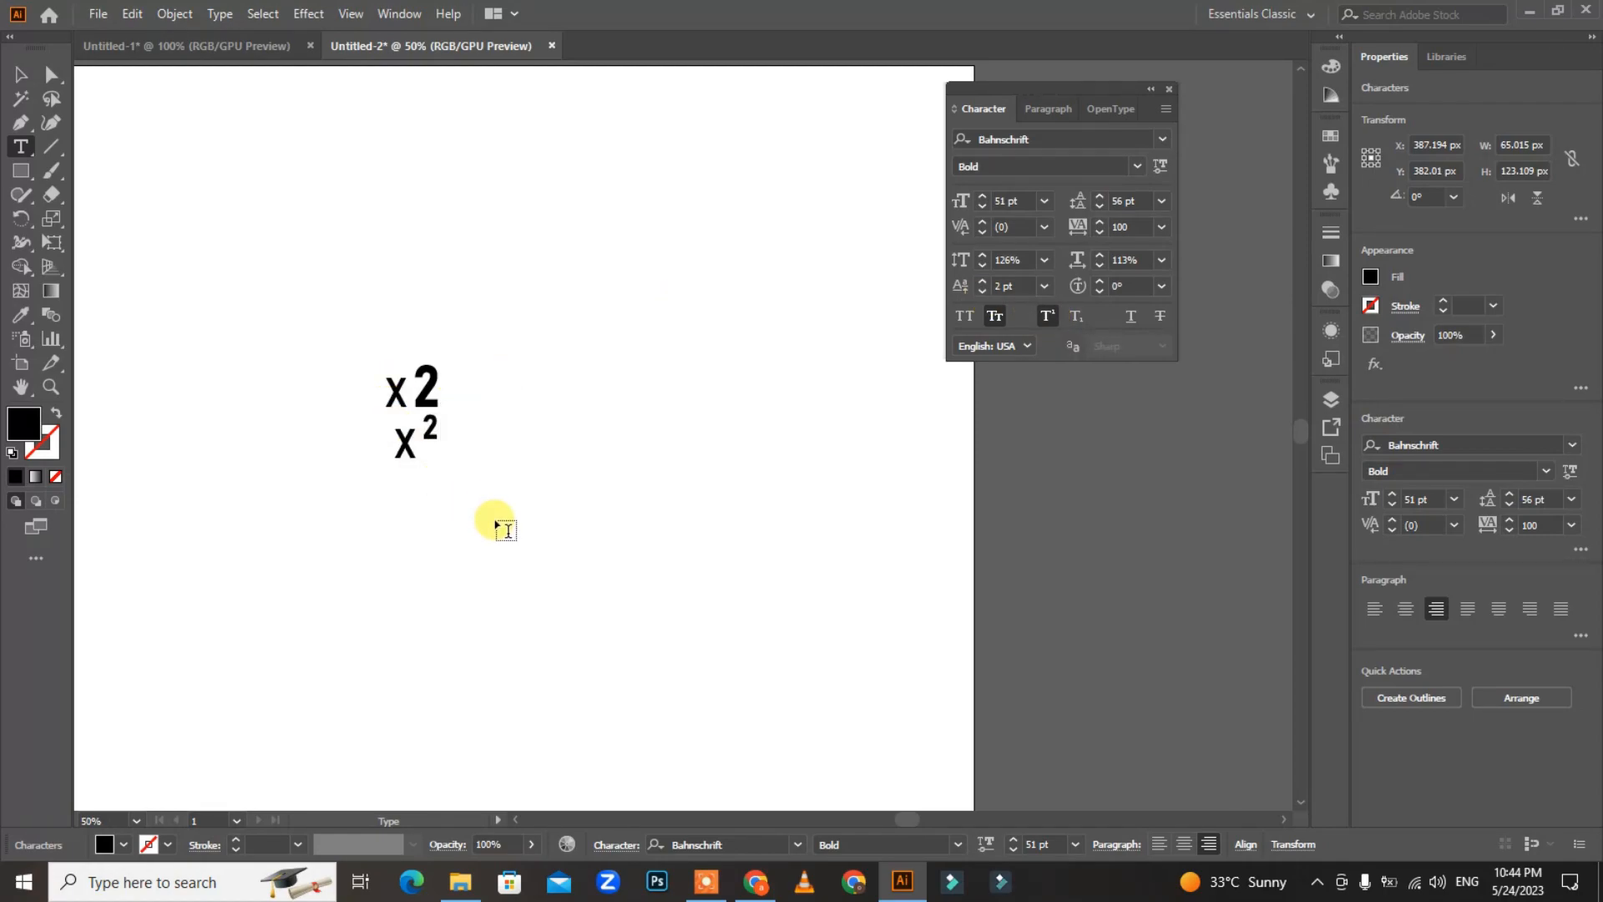
{"action": "left_click", "coordinate": [21, 74]}
{"action": "left_click_drag", "start_coordinate": [426, 386], "coordinate": [312, 207]}
Create another point text reading x2 lower on the artboard, with Small Caps turned off
{"action": "left_click", "coordinate": [21, 146]}
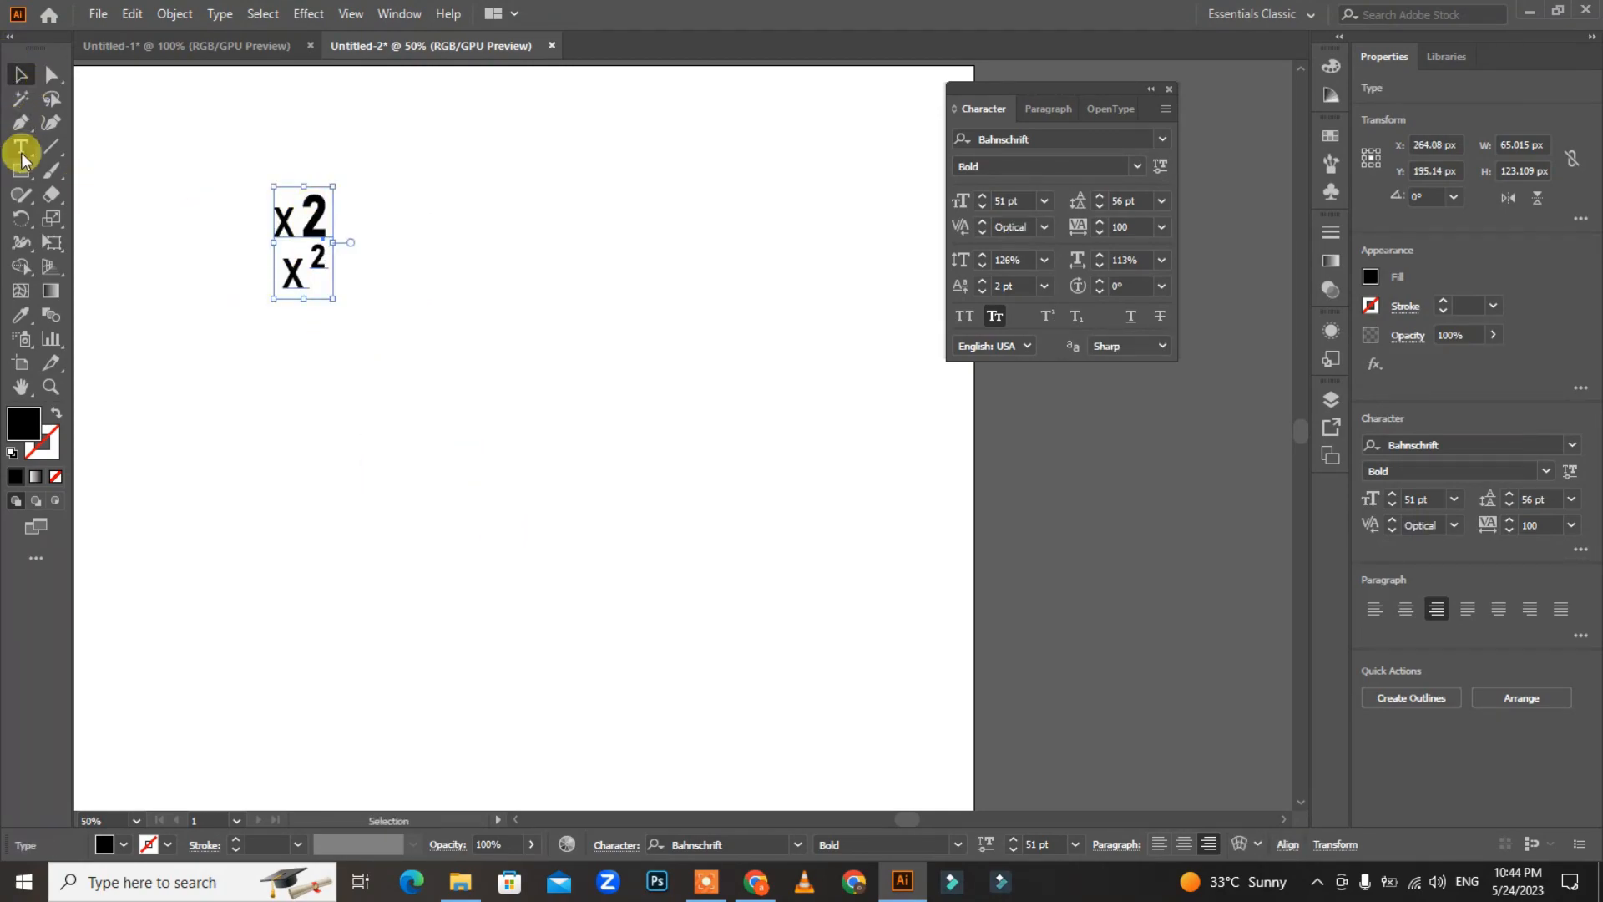
{"action": "left_click", "coordinate": [499, 527]}
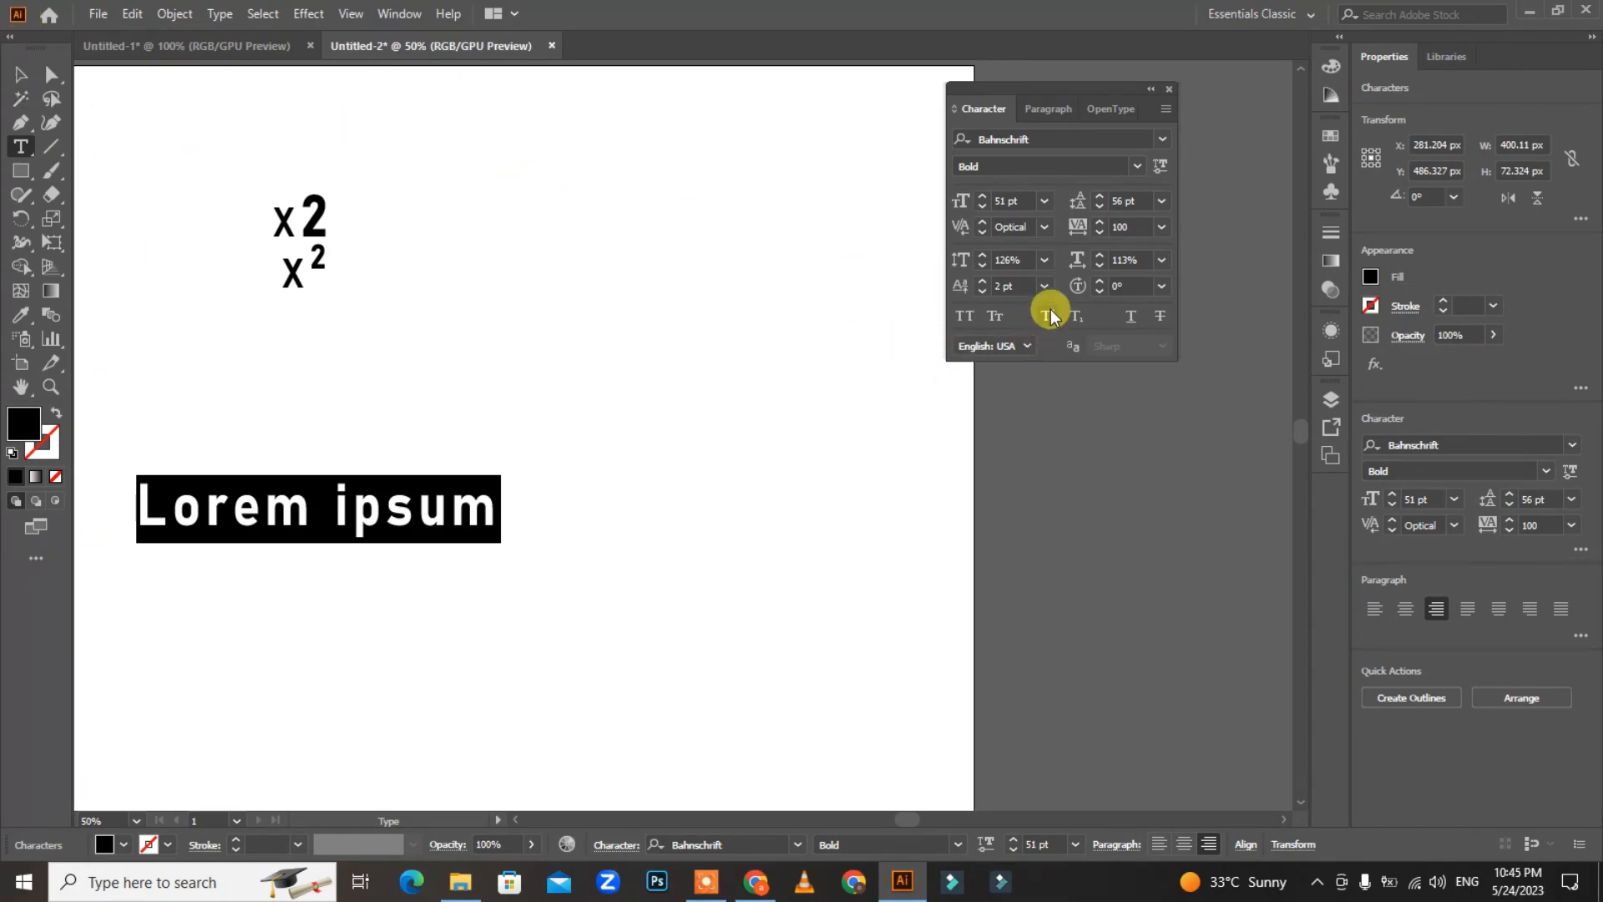
{"action": "left_click", "coordinate": [994, 316]}
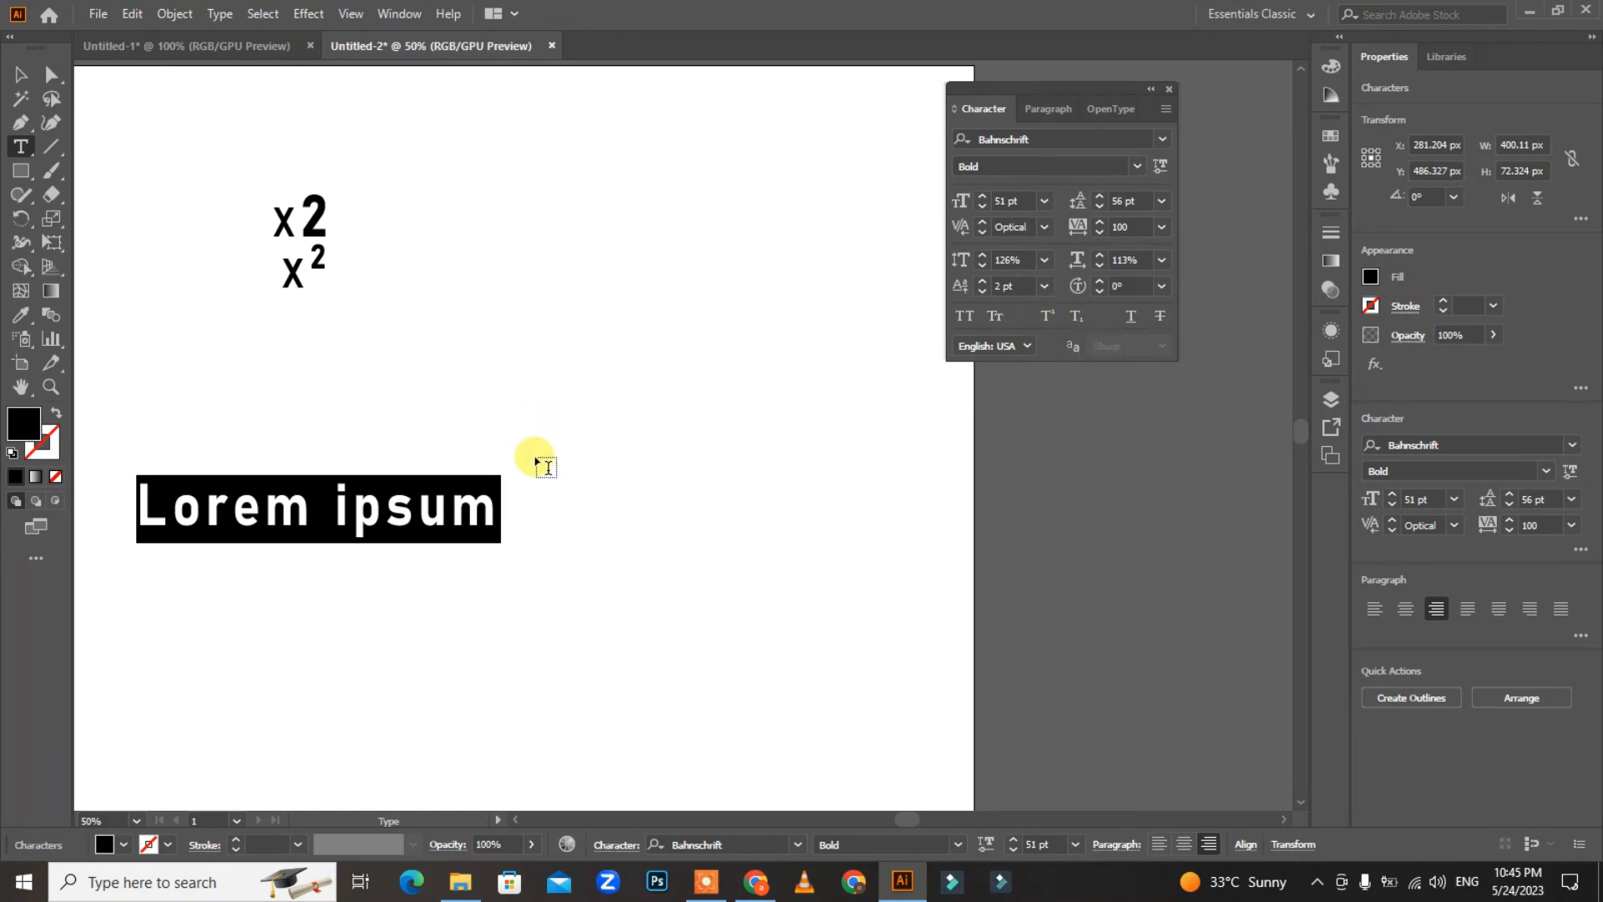
{"action": "type", "text": "x"}
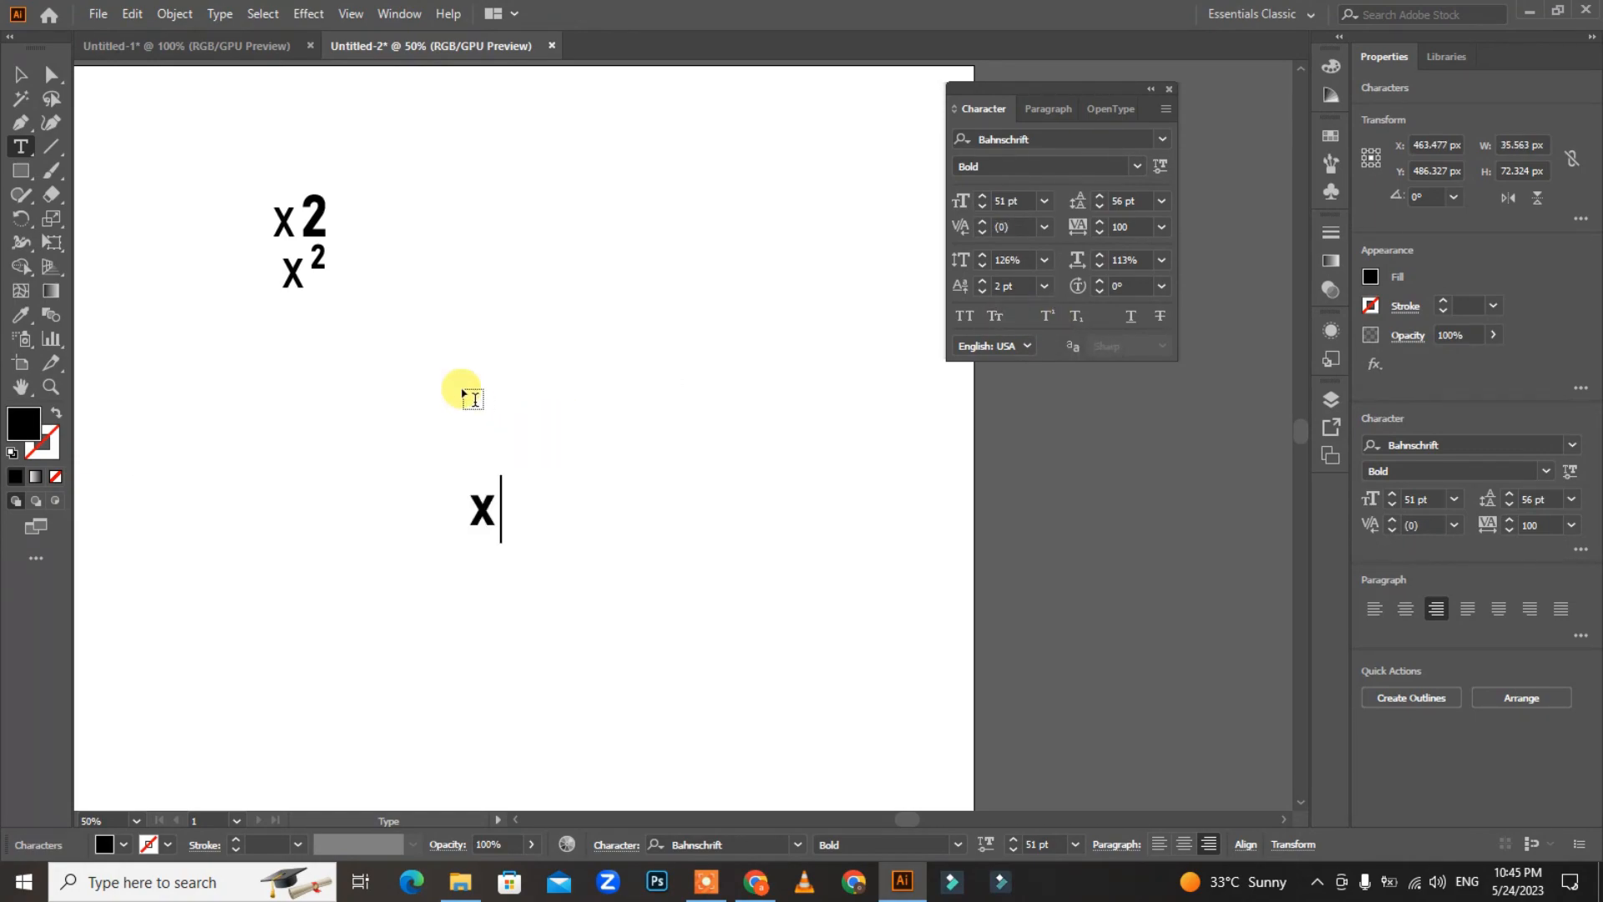
{"action": "type", "text": "2"}
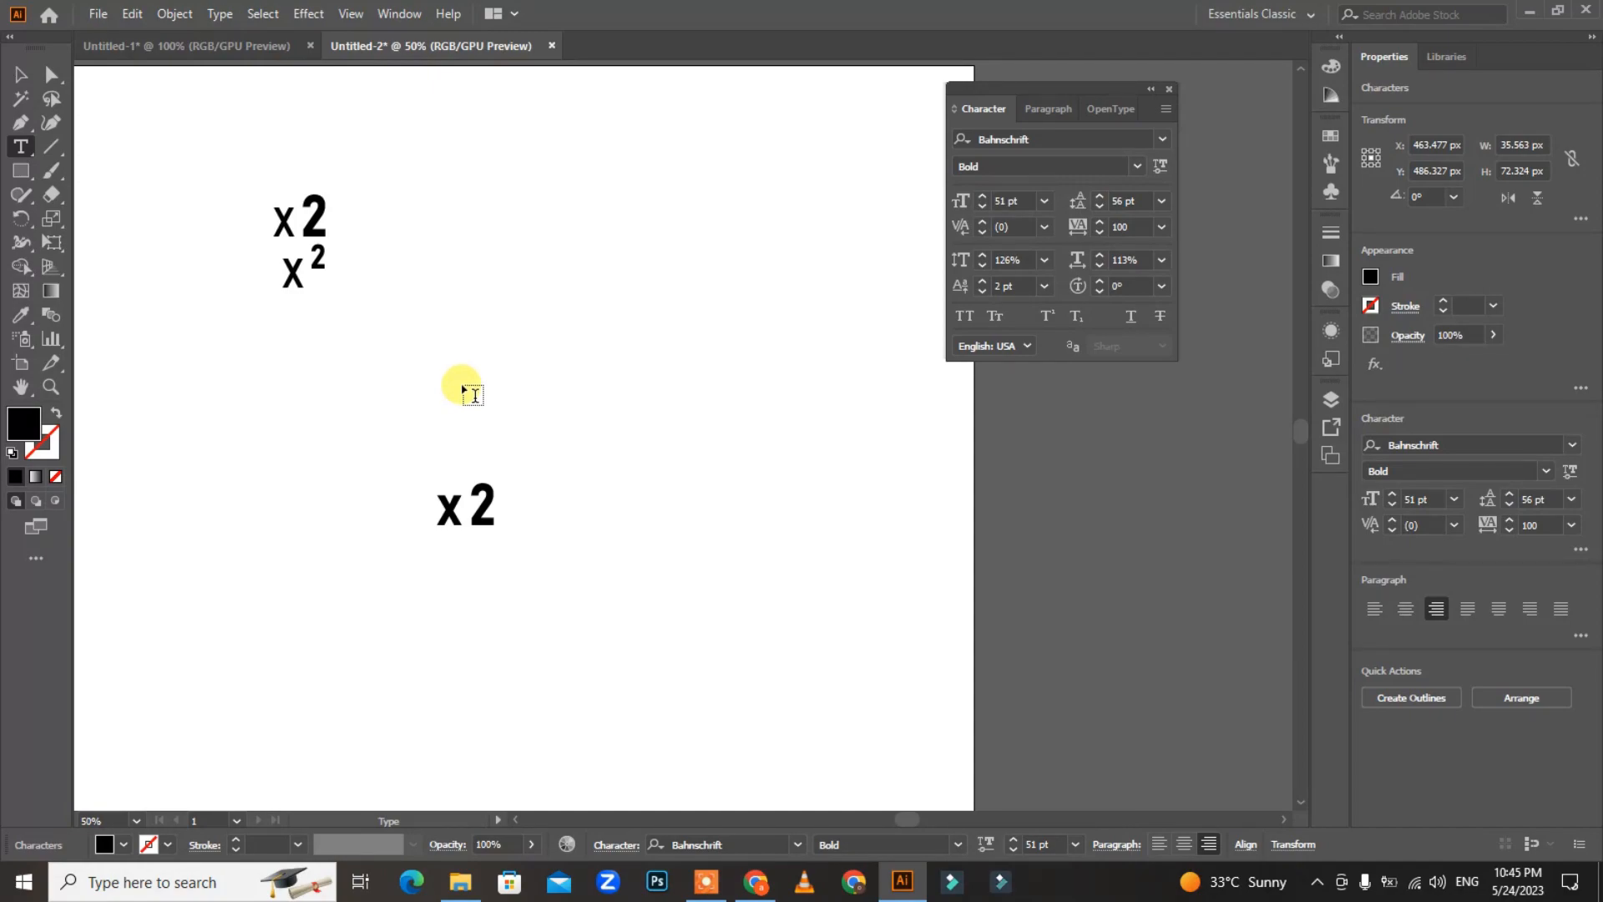
Append x and y to the lower x2 text, each followed by a superscript 2
{"action": "type", "text": " x"}
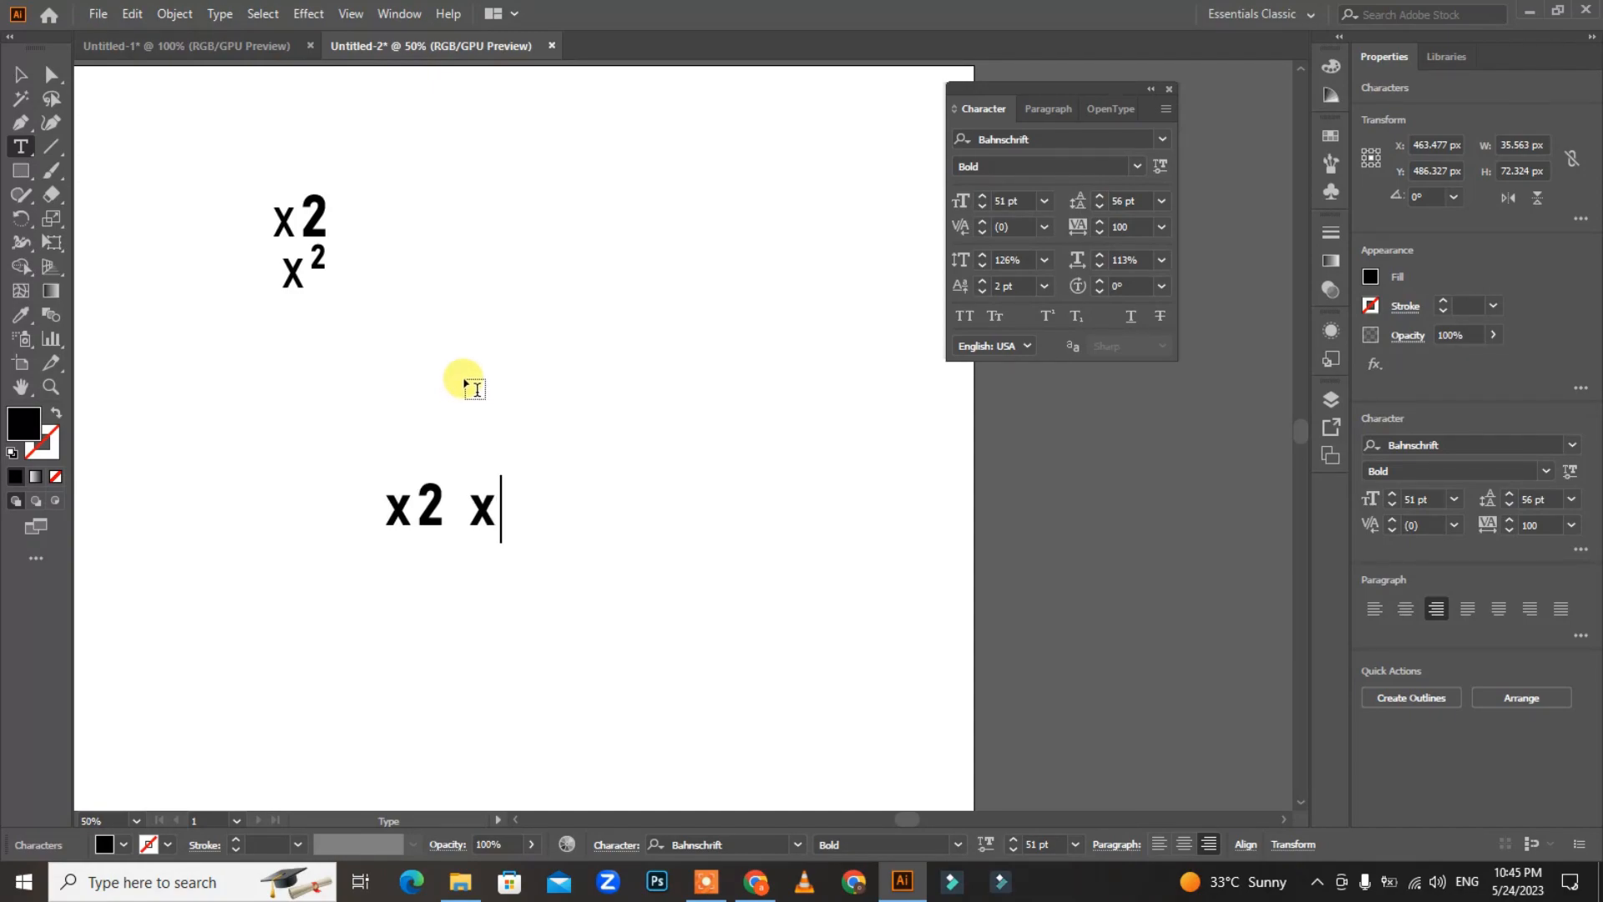
{"action": "left_click", "coordinate": [1046, 319]}
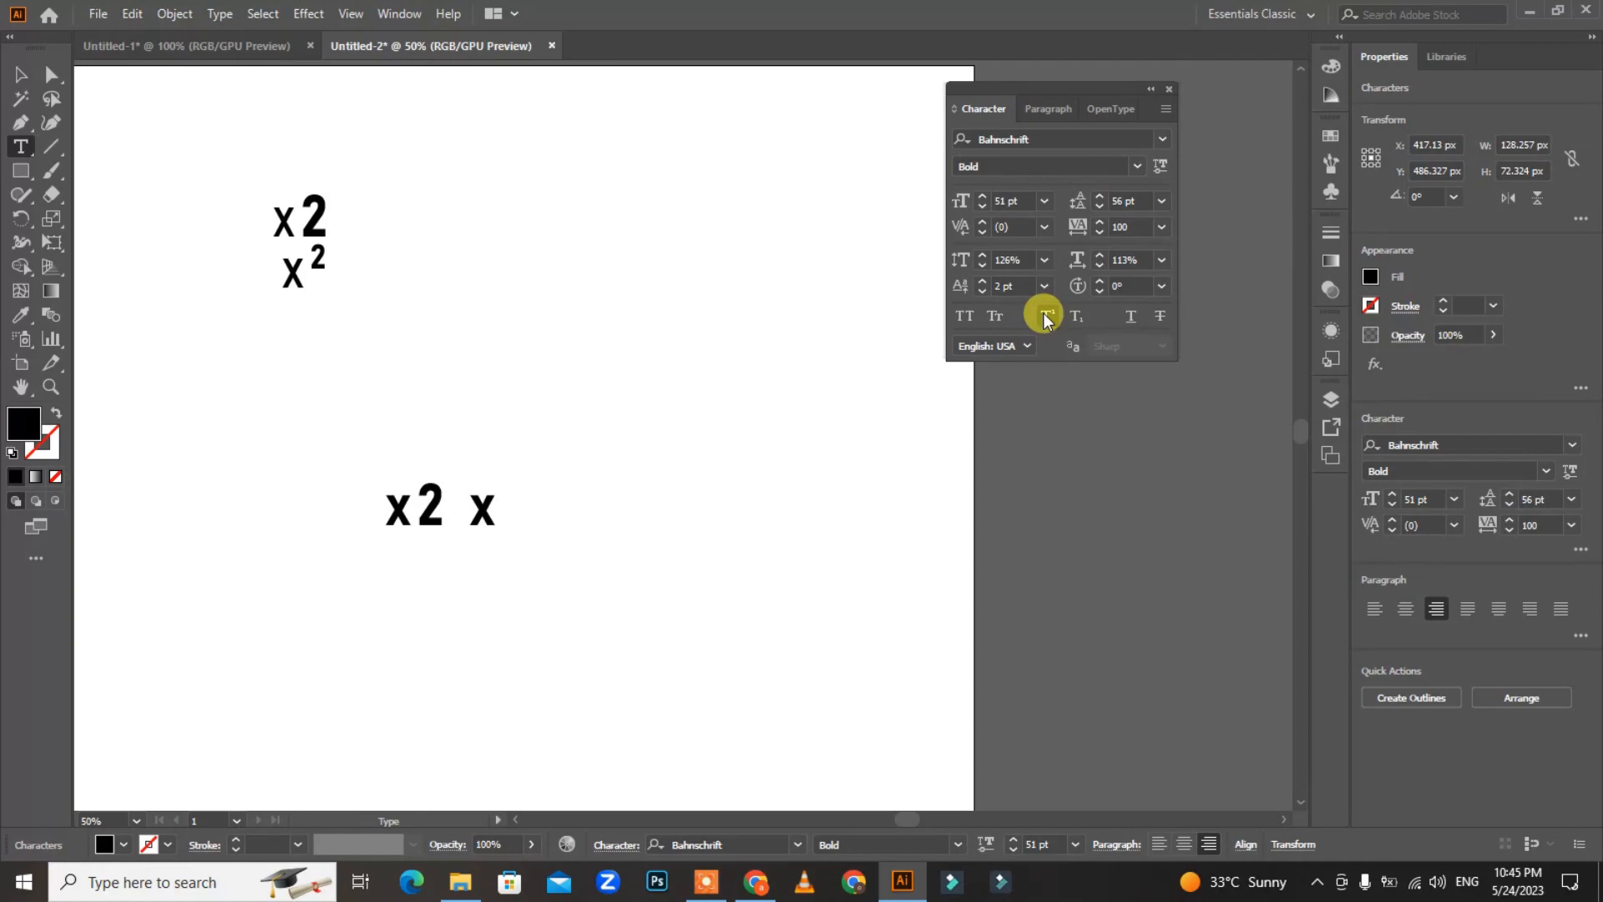
{"action": "type", "text": "2"}
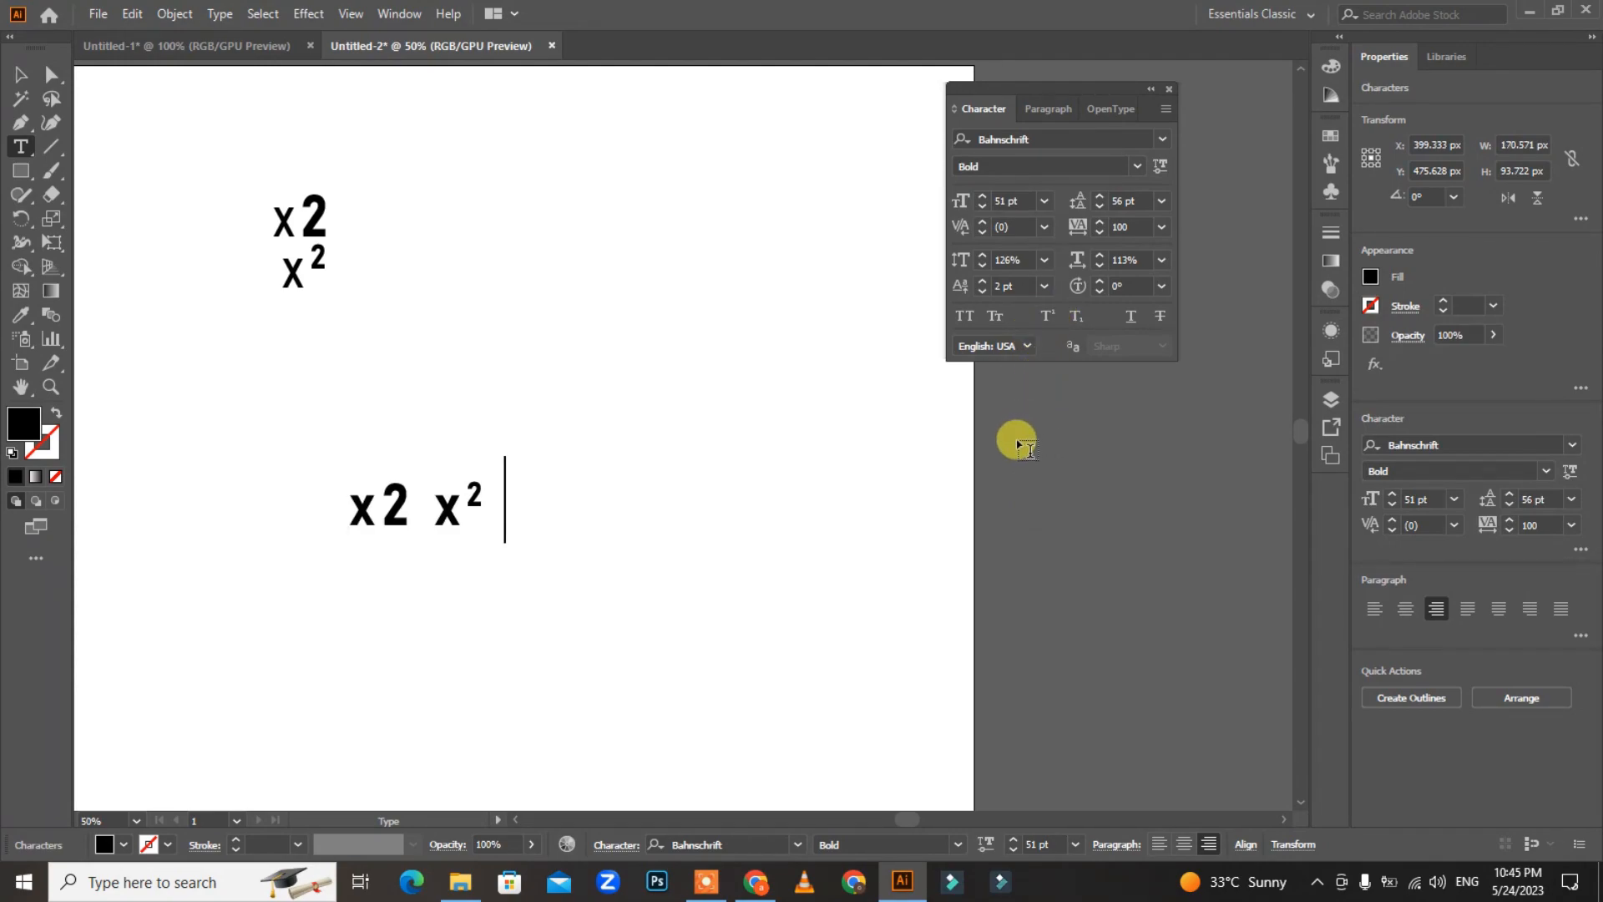
{"action": "type", "text": "y"}
{"action": "left_click", "coordinate": [1047, 317]}
{"action": "type", "text": "2"}
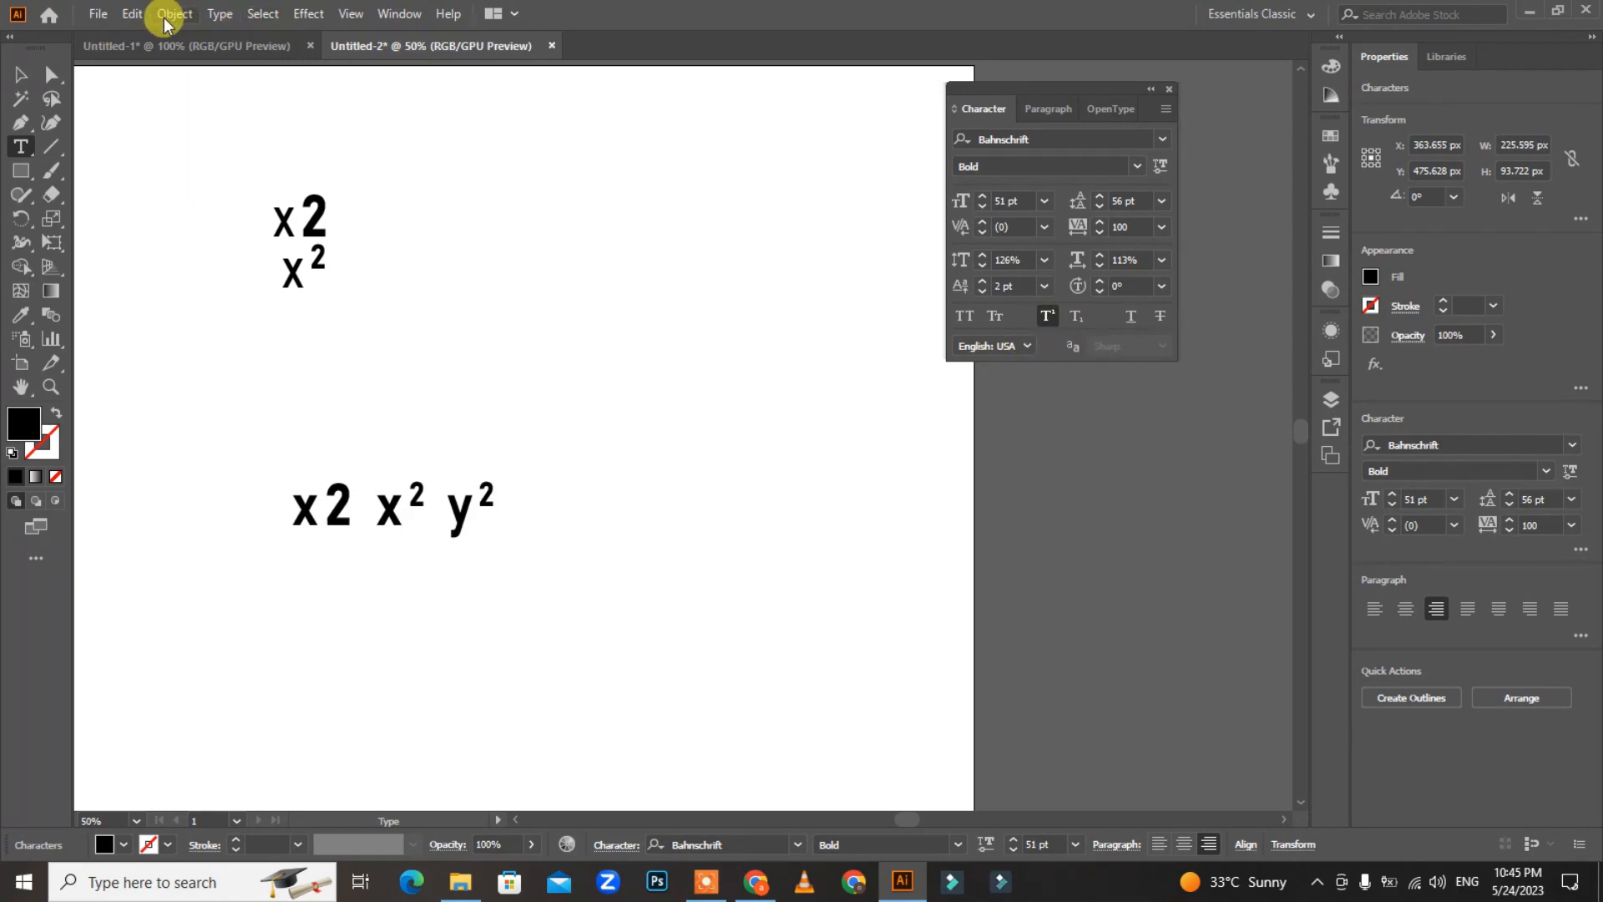
Move the x2 x² y² text up next to the first text and deselect it
{"action": "left_click", "coordinate": [21, 73]}
{"action": "left_click_drag", "start_coordinate": [445, 516], "coordinate": [529, 339]}
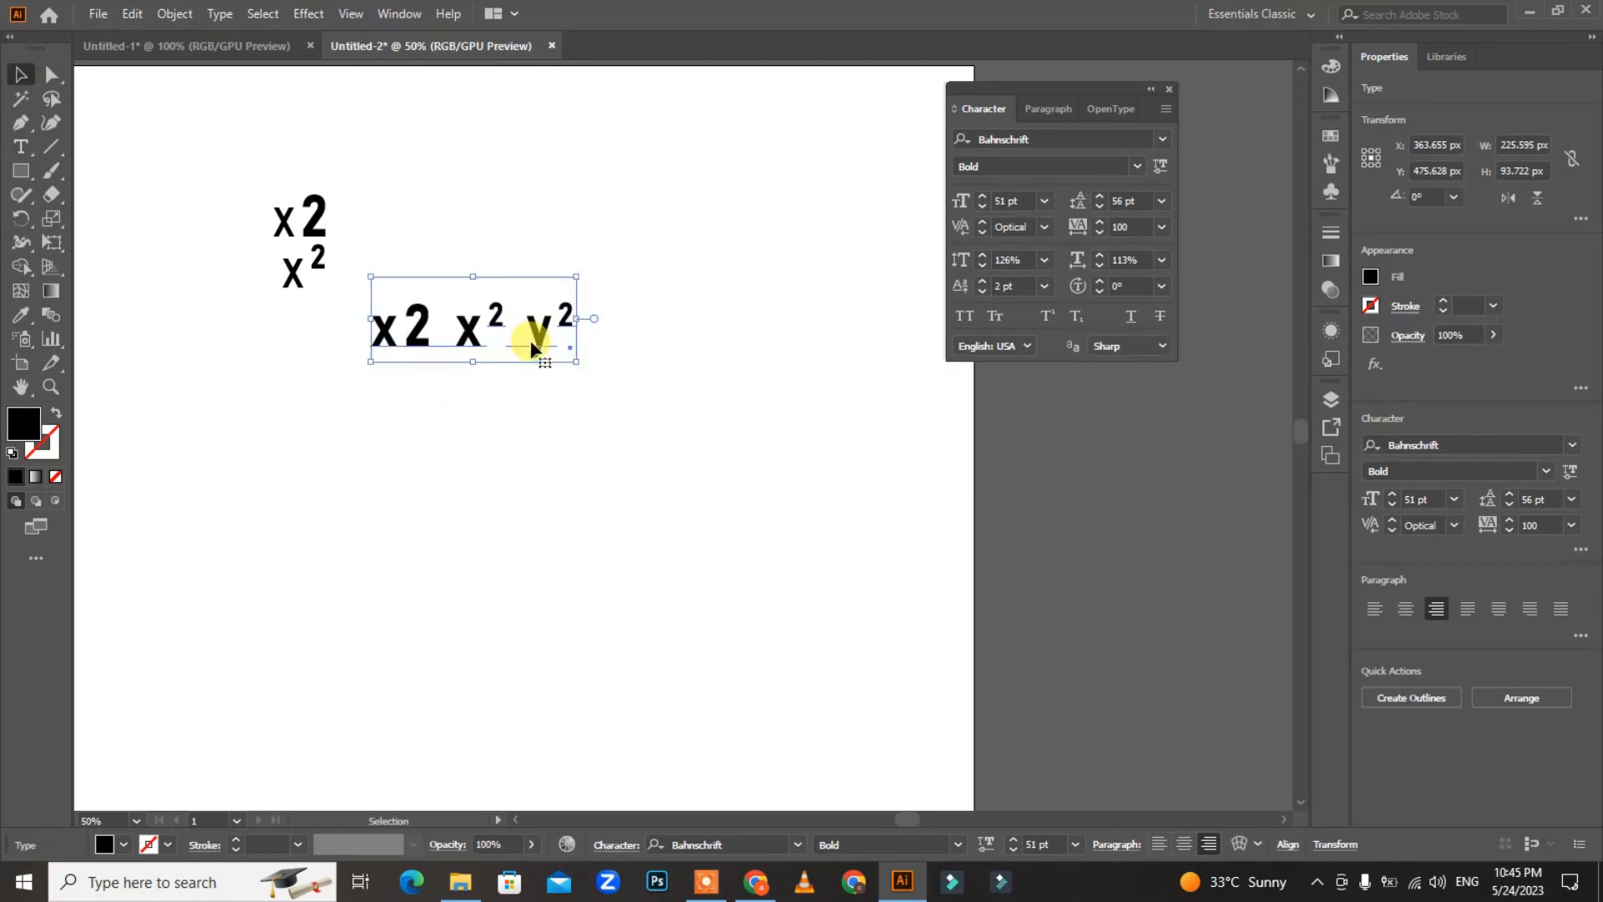
{"action": "left_click", "coordinate": [628, 570]}
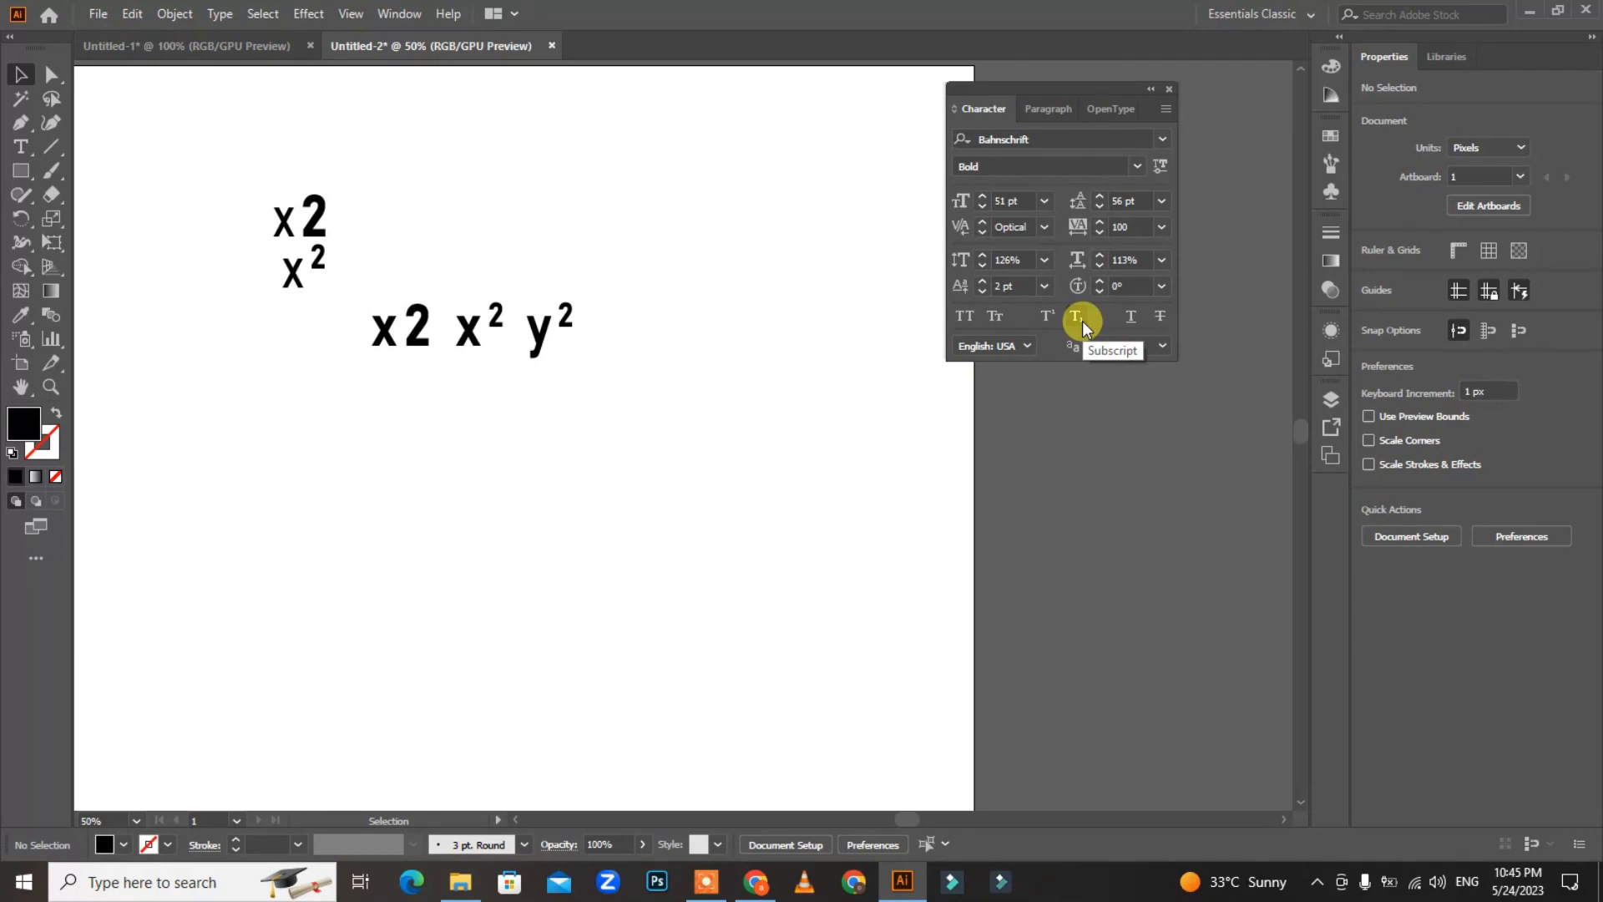
Create a new point text reading H20 below the other texts and select it as an object
{"action": "left_click", "coordinate": [27, 147]}
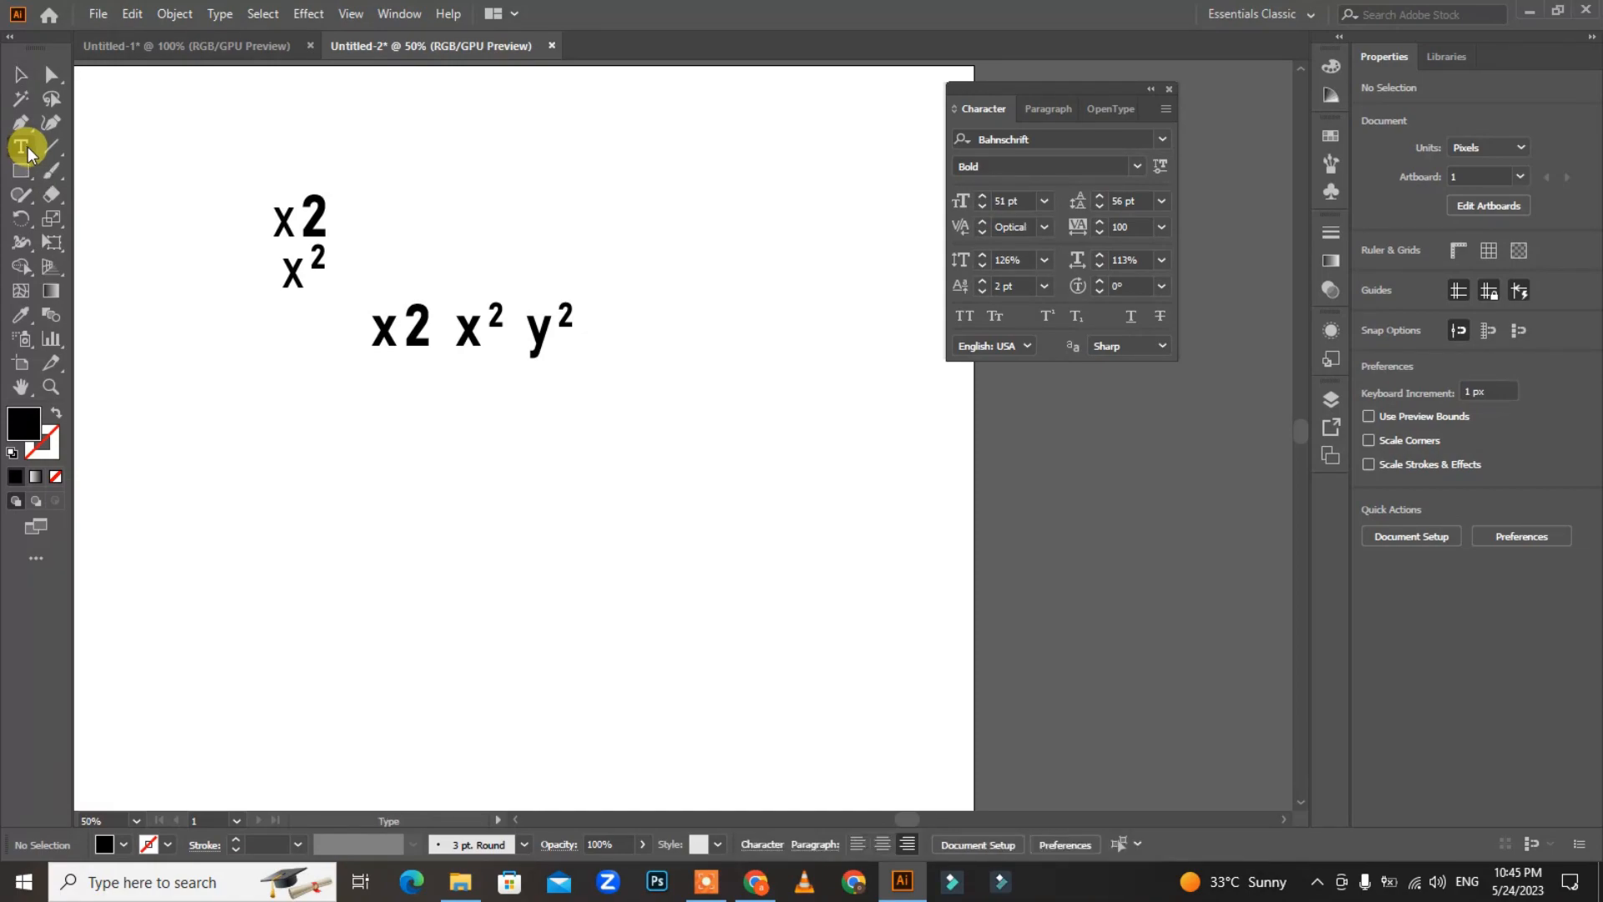
{"action": "left_click", "coordinate": [358, 518]}
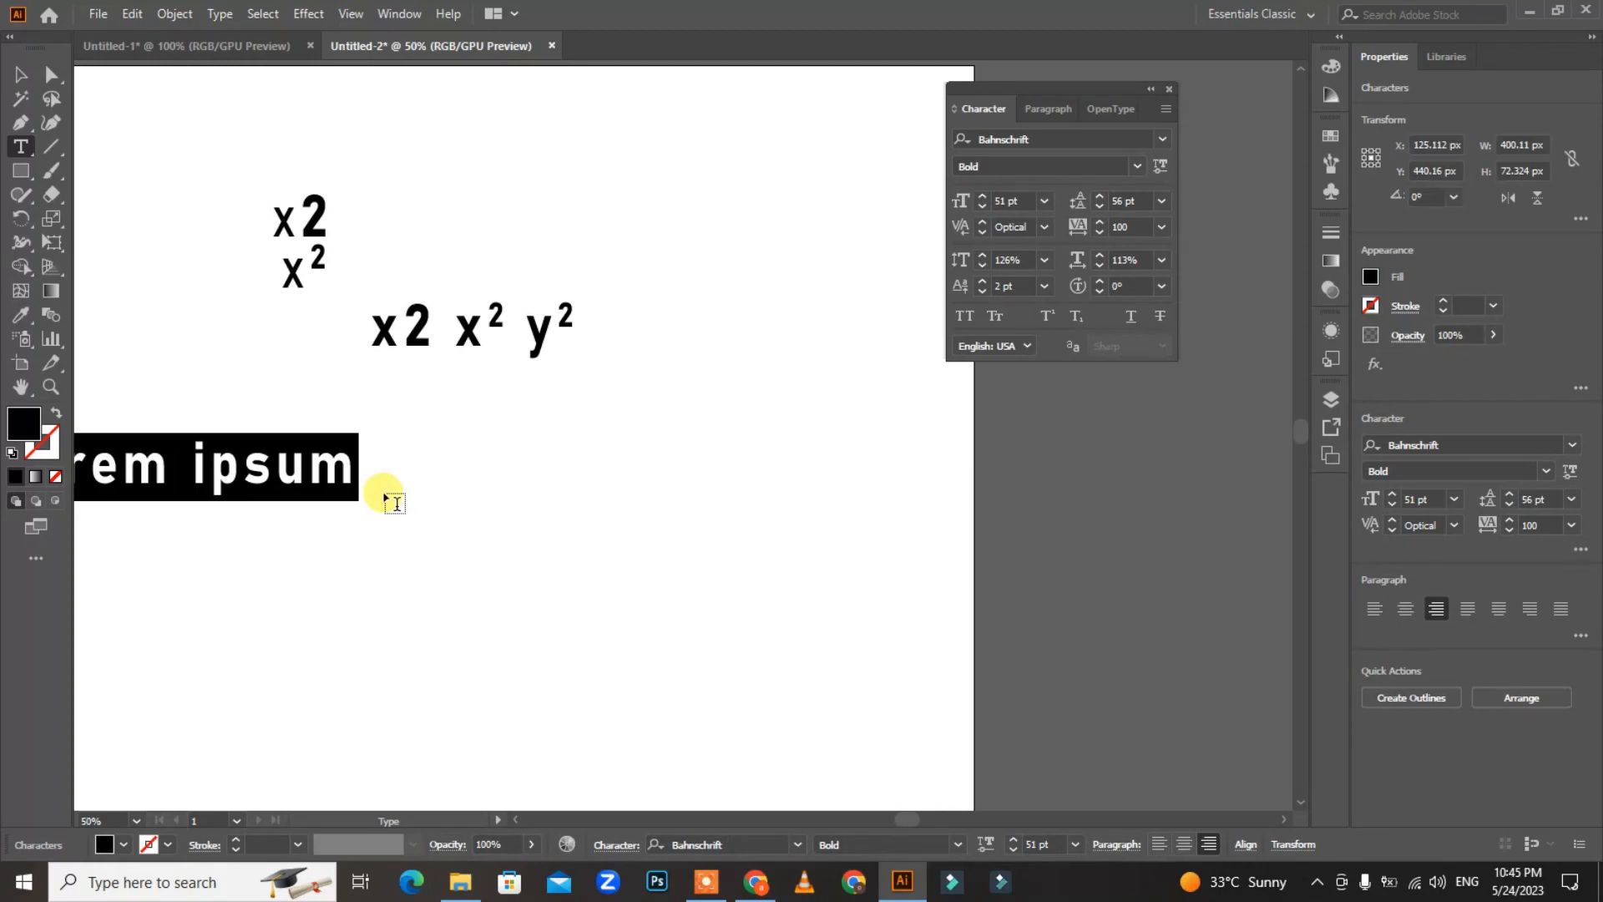
{"action": "type", "text": "h"}
{"action": "key", "text": "BackSpace"}
{"action": "type", "text": "H20"}
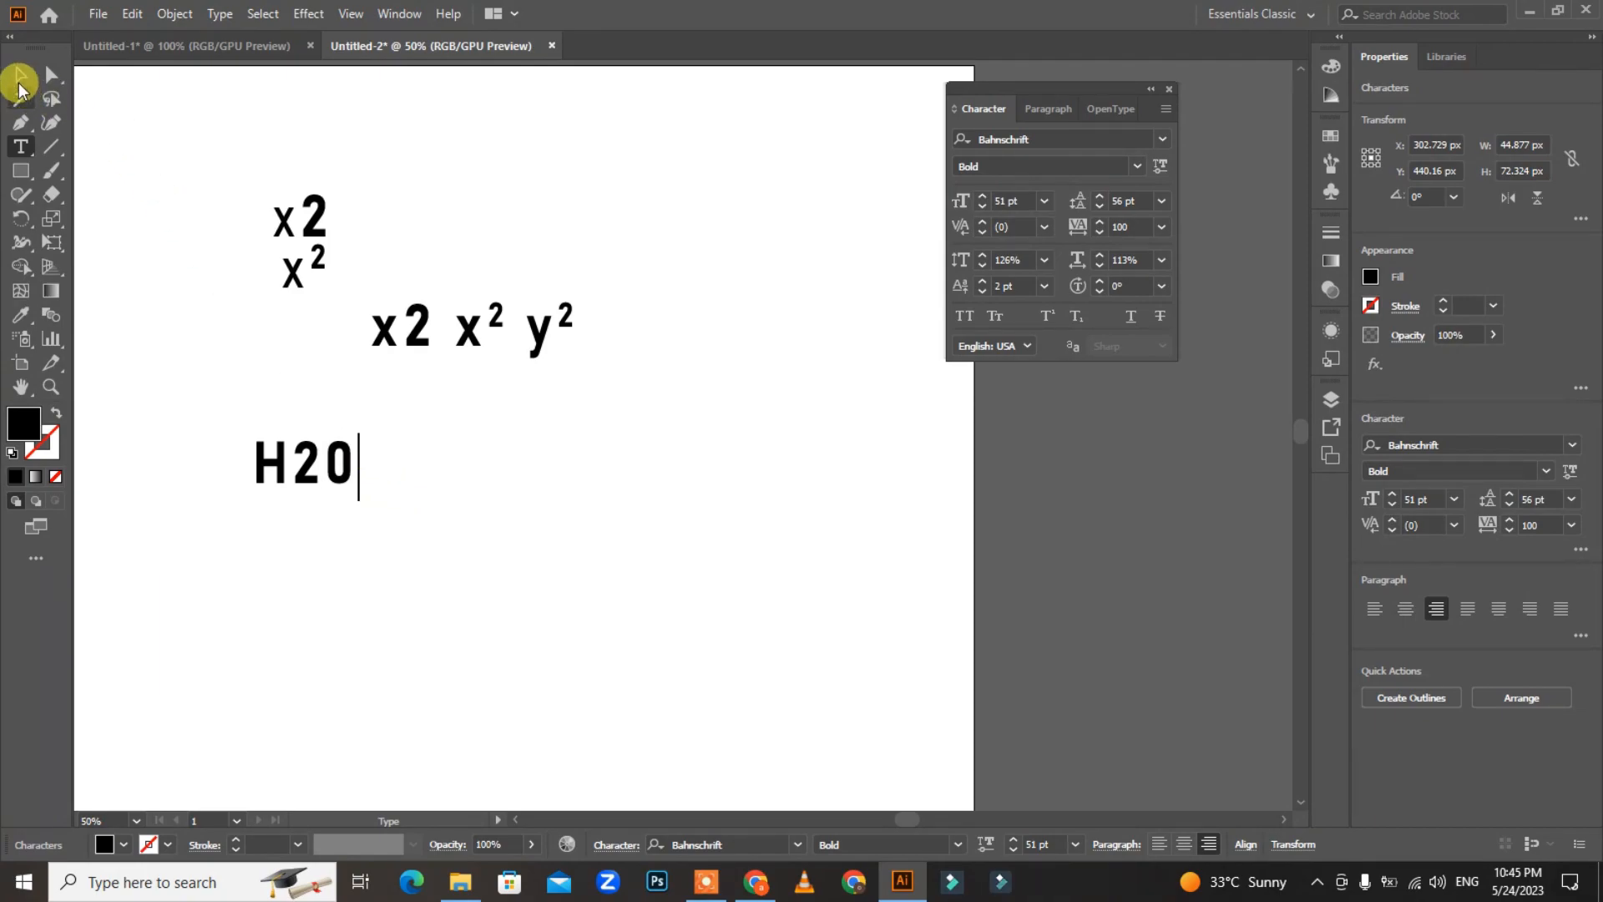
{"action": "left_click", "coordinate": [20, 82]}
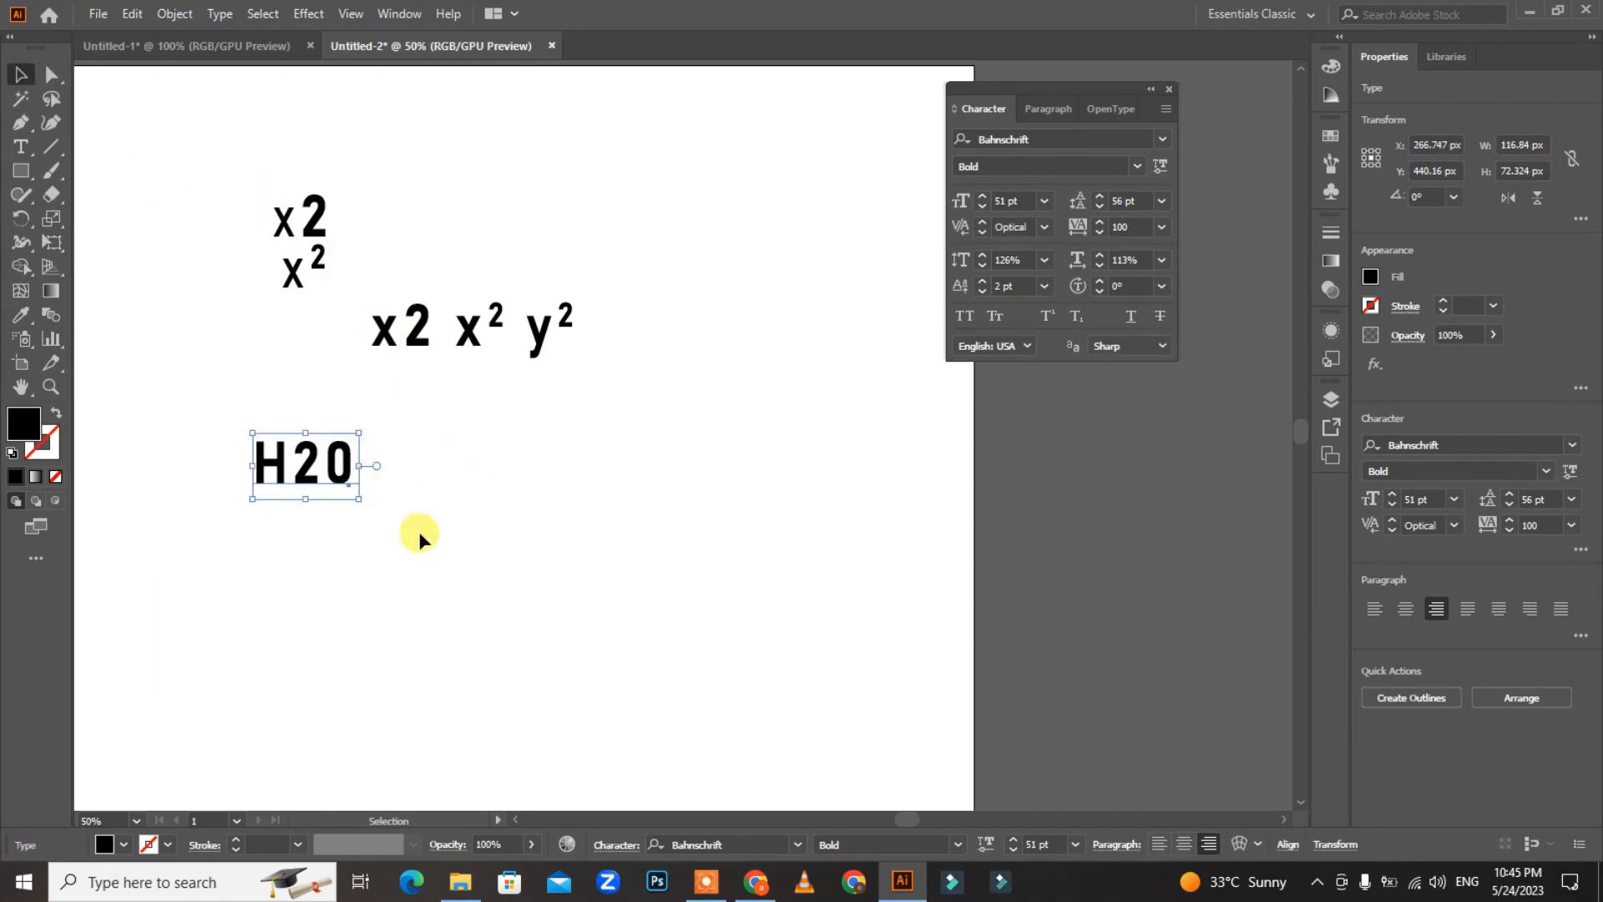
Create a point text reading H2O beside the H20 text, with the 2 set as subscript
{"action": "left_click", "coordinate": [20, 146]}
{"action": "left_click", "coordinate": [677, 488]}
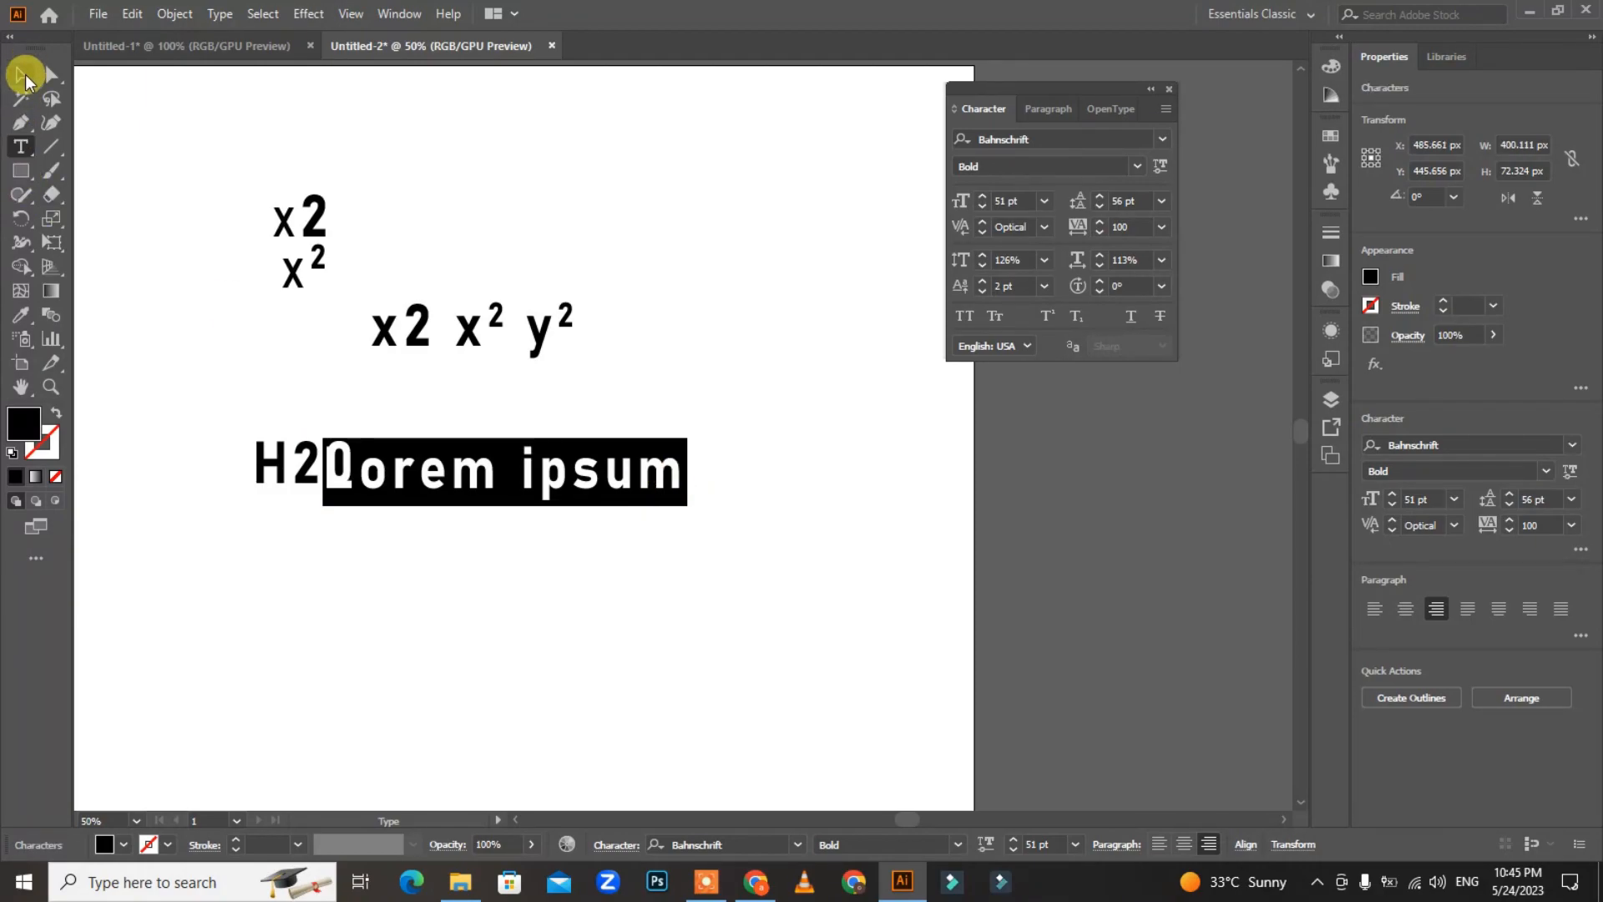
{"action": "type", "text": "H"}
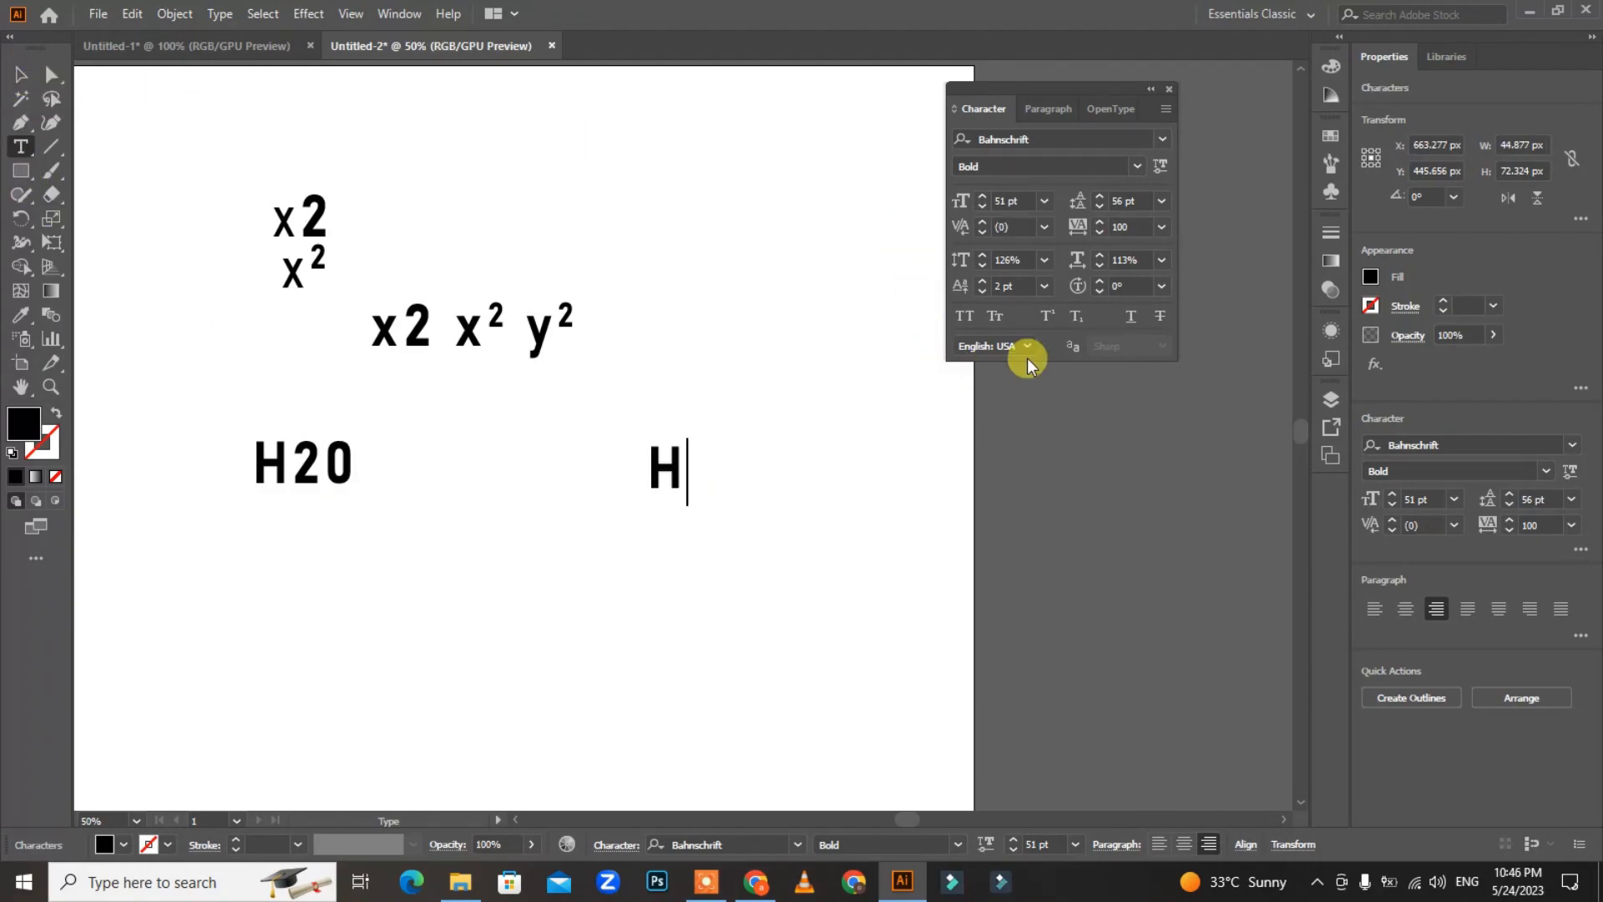
{"action": "left_click", "coordinate": [1076, 315]}
{"action": "type", "text": "2"}
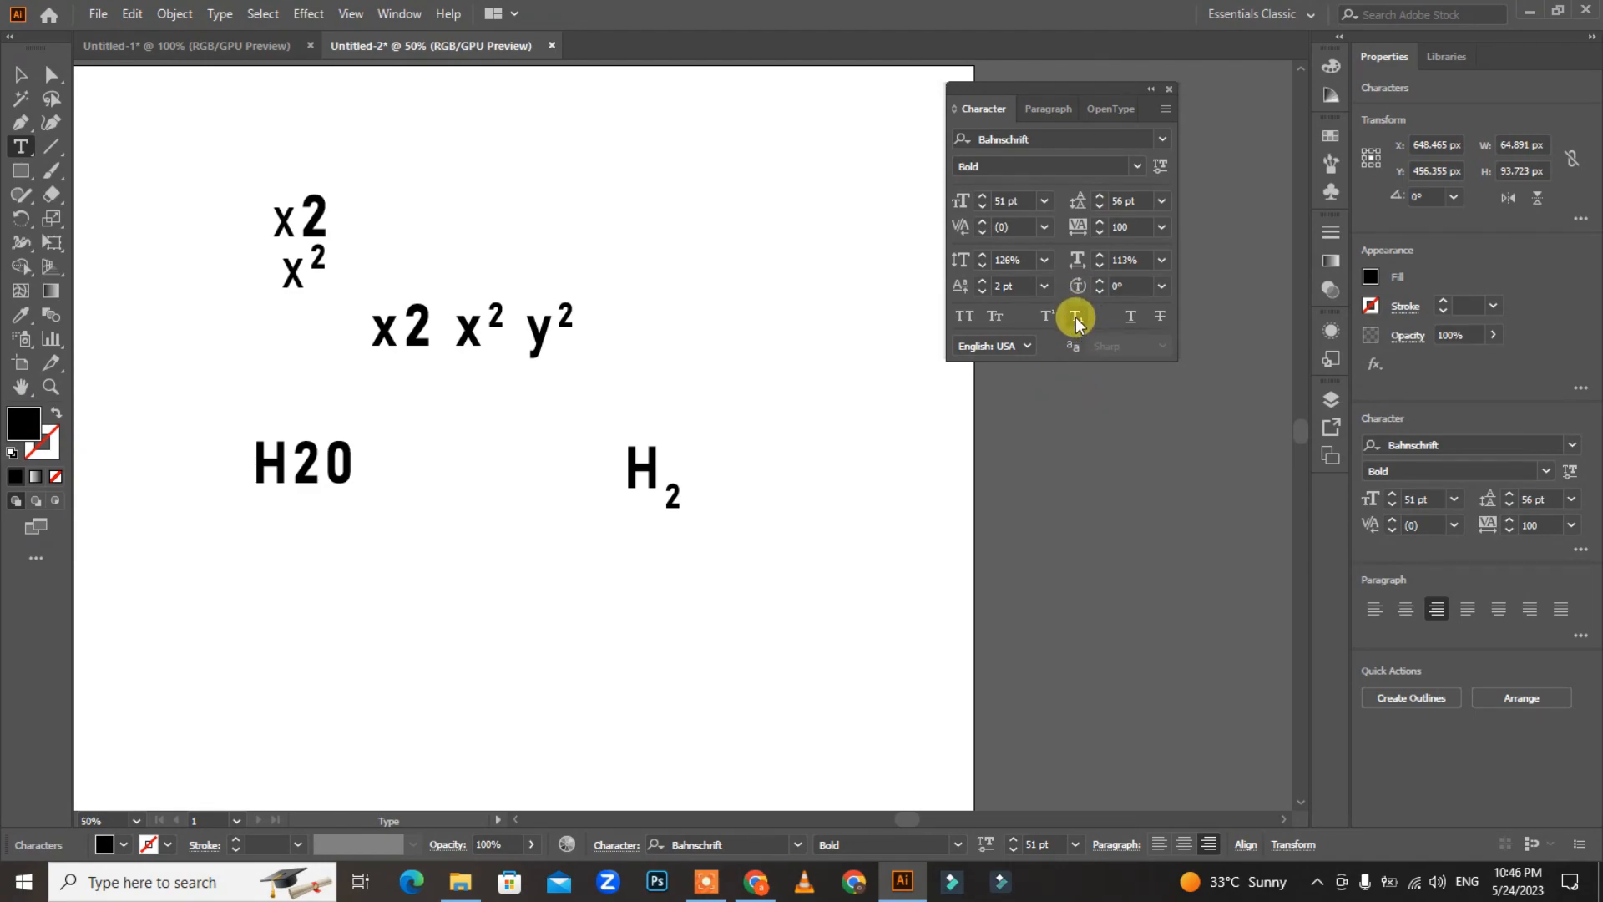
{"action": "left_click", "coordinate": [1076, 317]}
{"action": "type", "text": "O"}
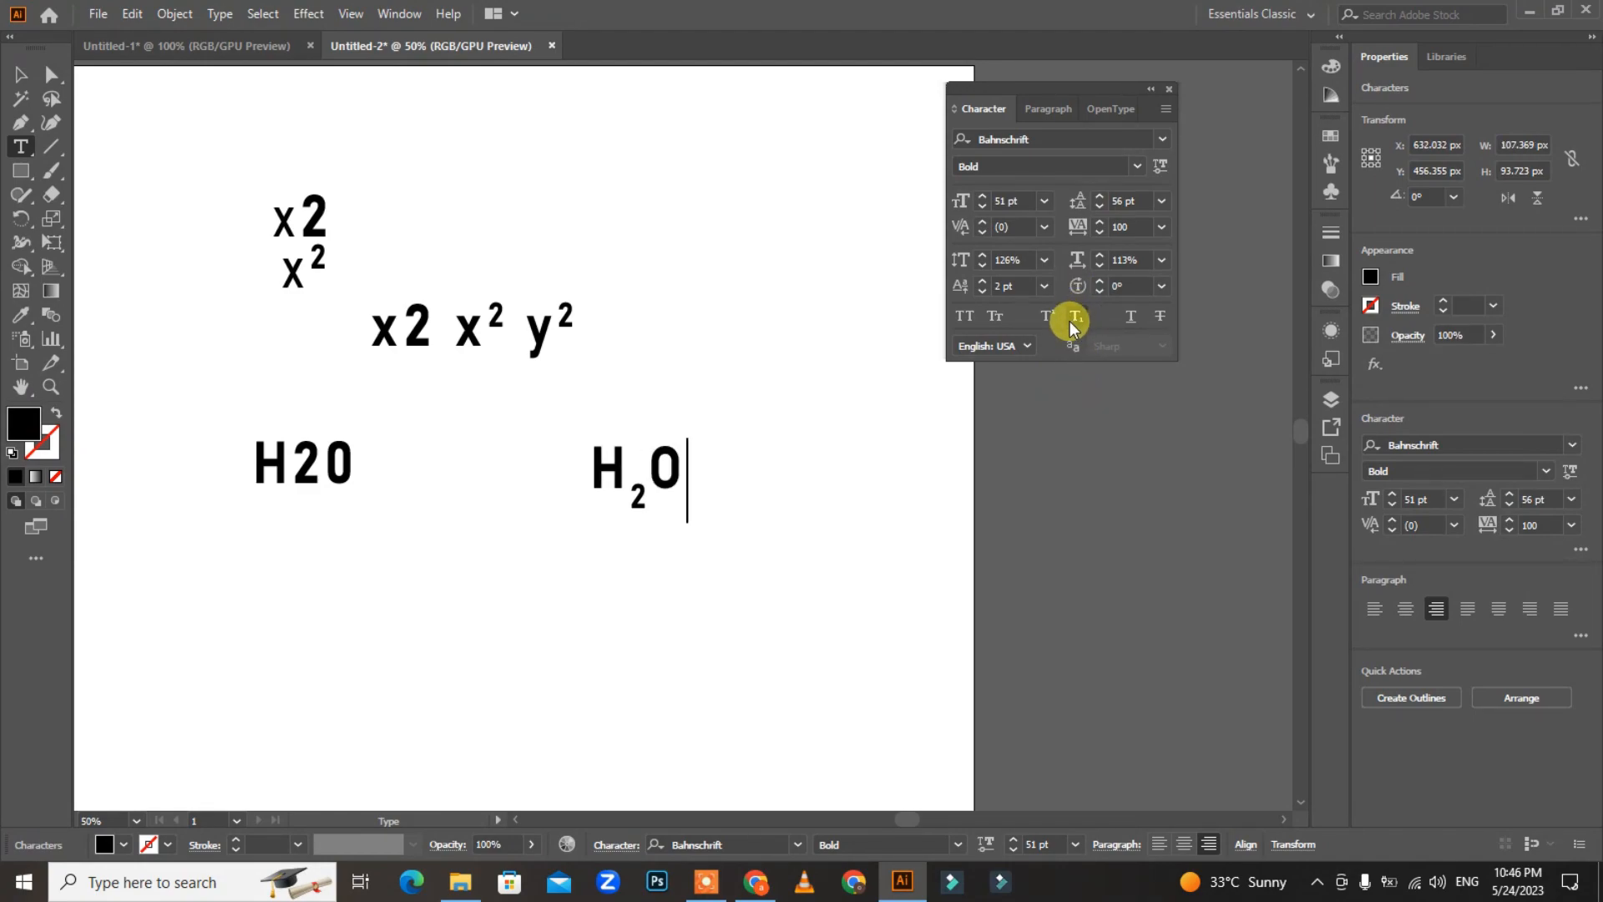
{"action": "left_click", "coordinate": [23, 77]}
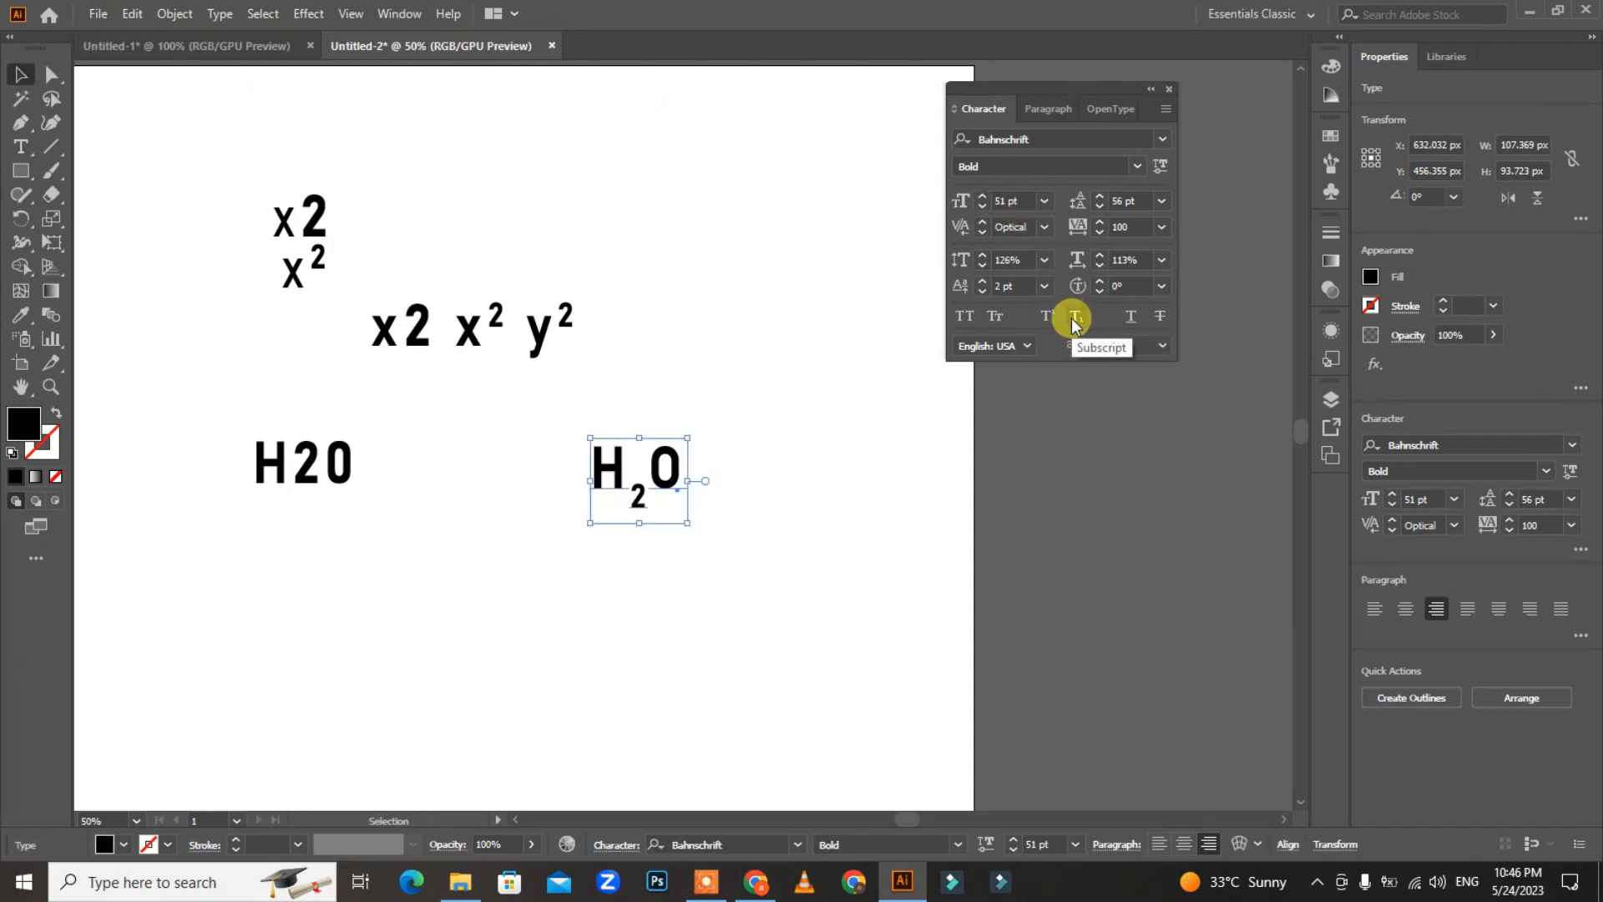
Replace all texts on the artboard with a new point text reading SKILLERS, placed toward the middle of the artboard
{"action": "left_click_drag", "start_coordinate": [201, 143], "coordinate": [699, 639]}
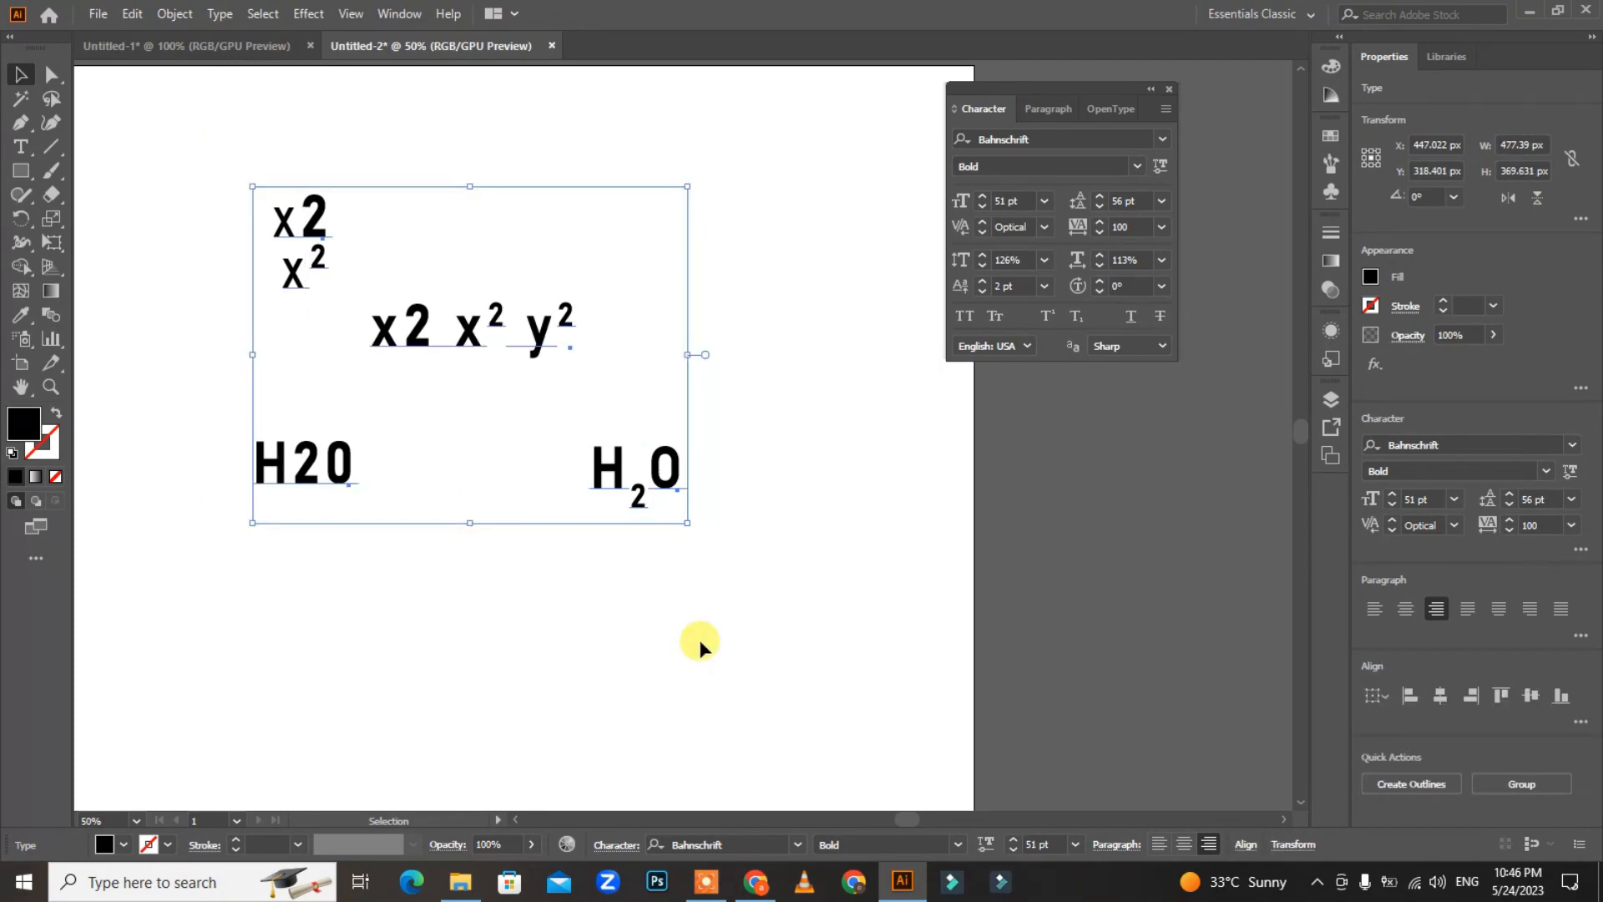
{"action": "key", "text": "Delete"}
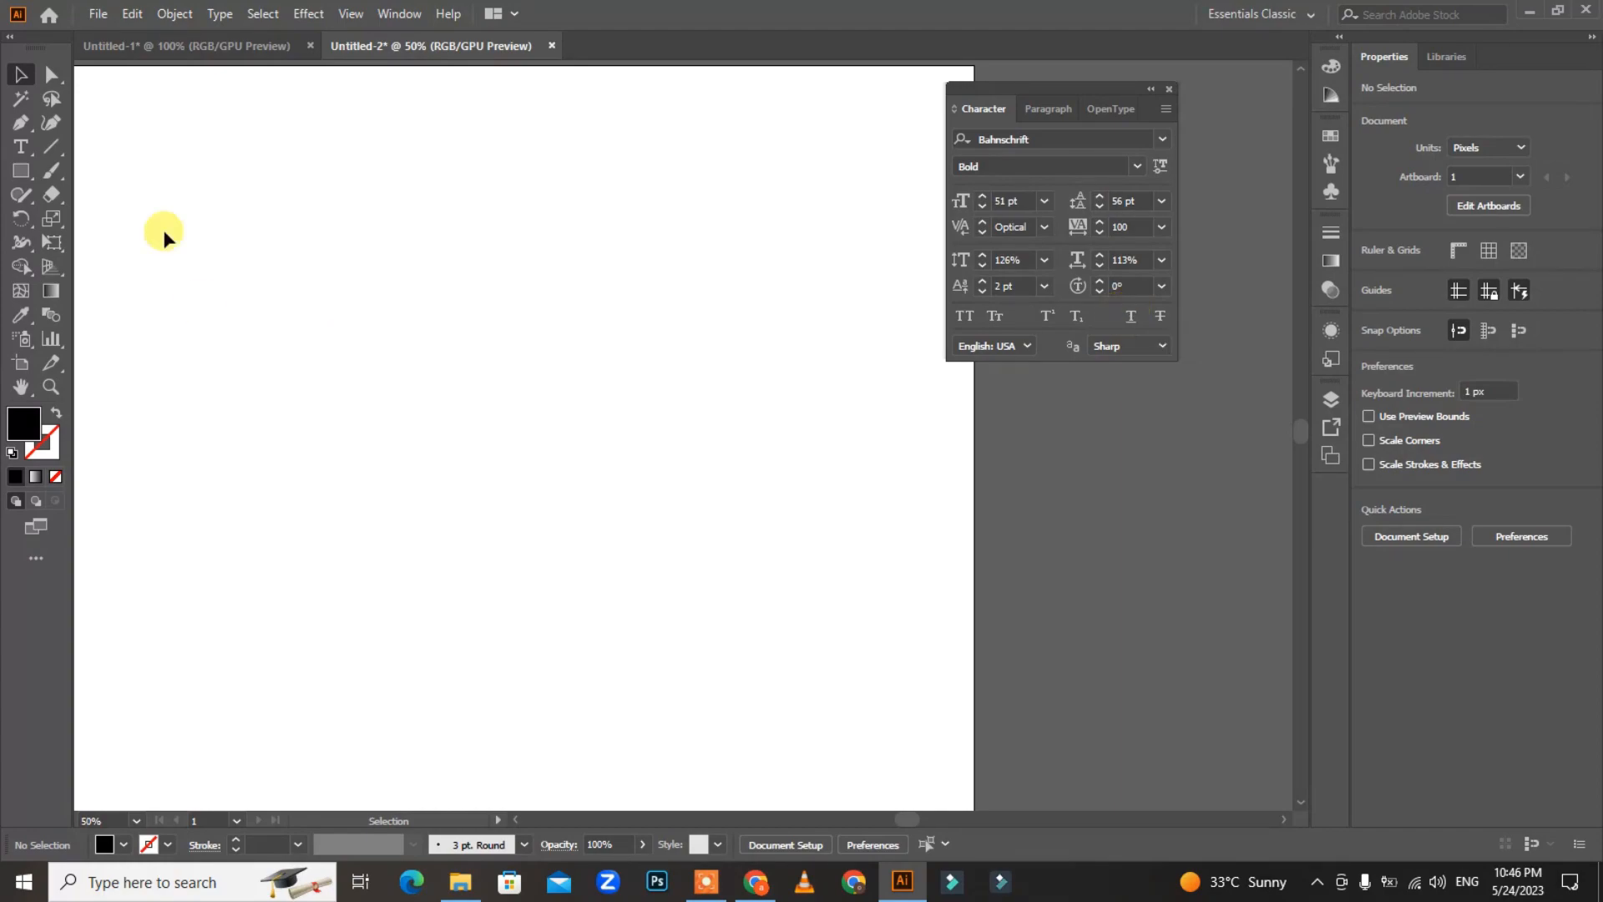
{"action": "left_click", "coordinate": [42, 156]}
{"action": "left_click", "coordinate": [365, 361]}
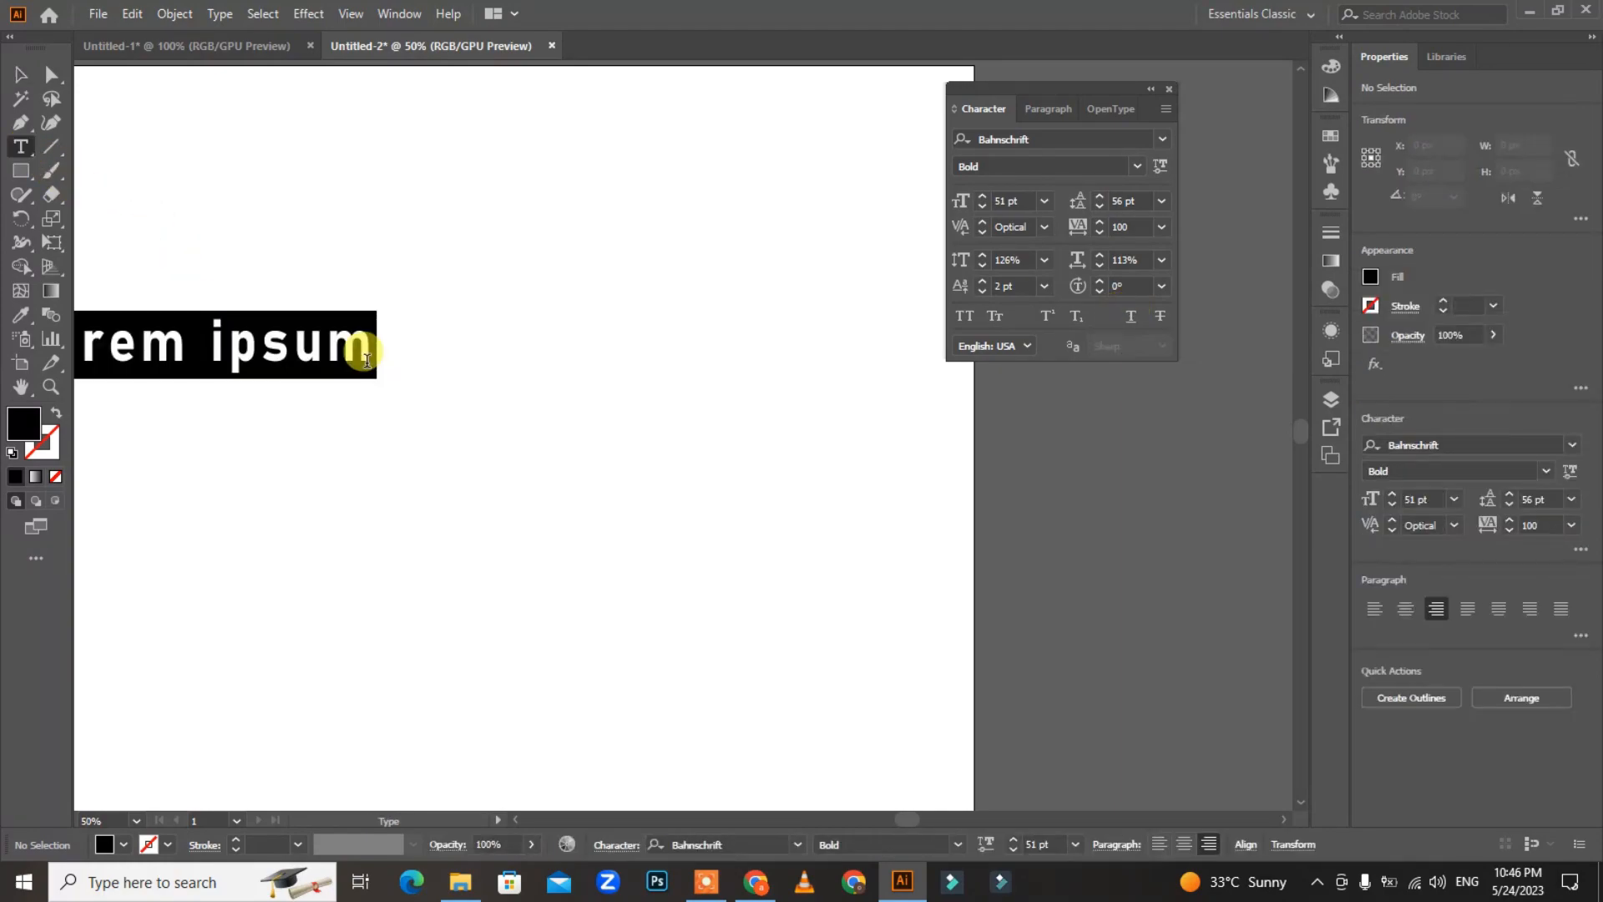
{"action": "type", "text": "SKILLERS"}
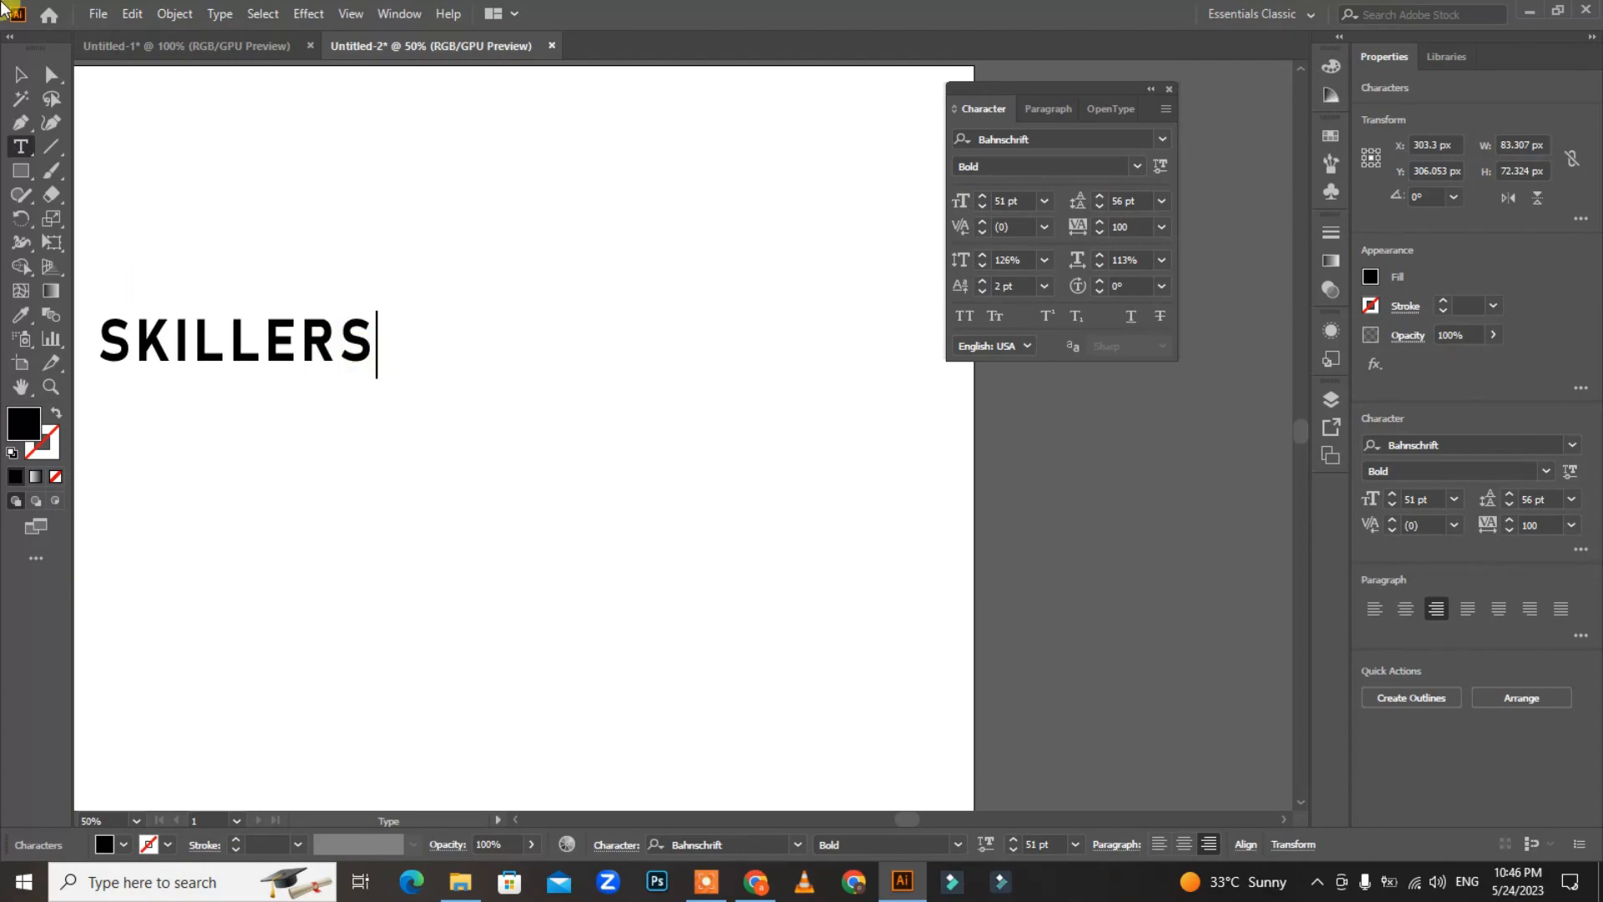
{"action": "left_click", "coordinate": [21, 73]}
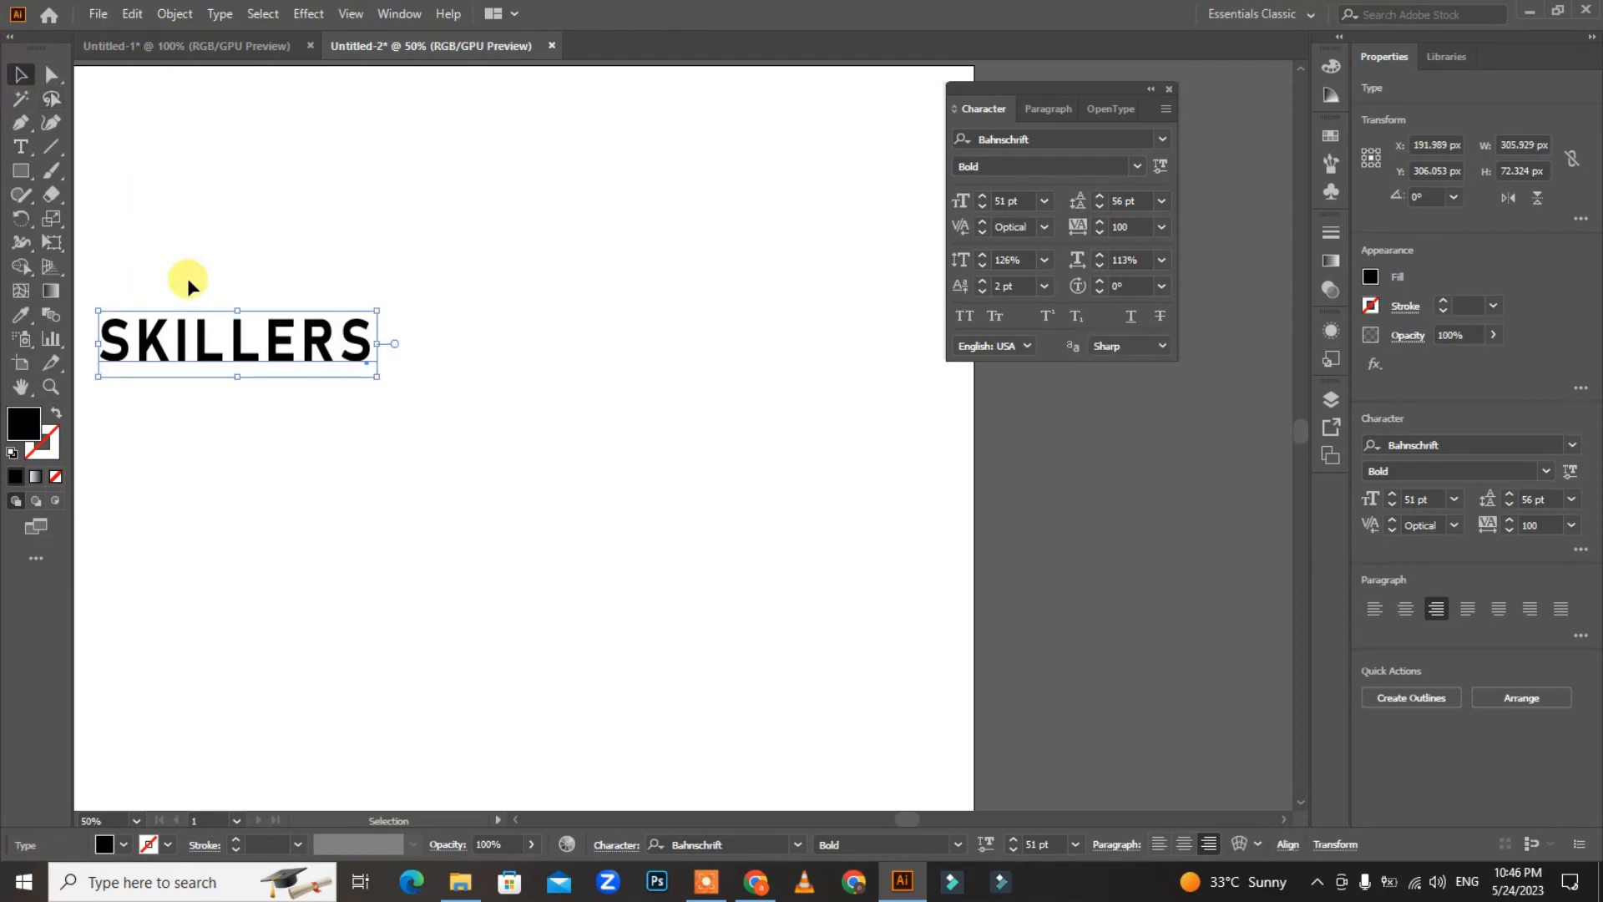
{"action": "left_click_drag", "start_coordinate": [258, 343], "coordinate": [440, 326]}
Try underlining the SKILLERS text and remove the underline again
{"action": "left_click", "coordinate": [1131, 316]}
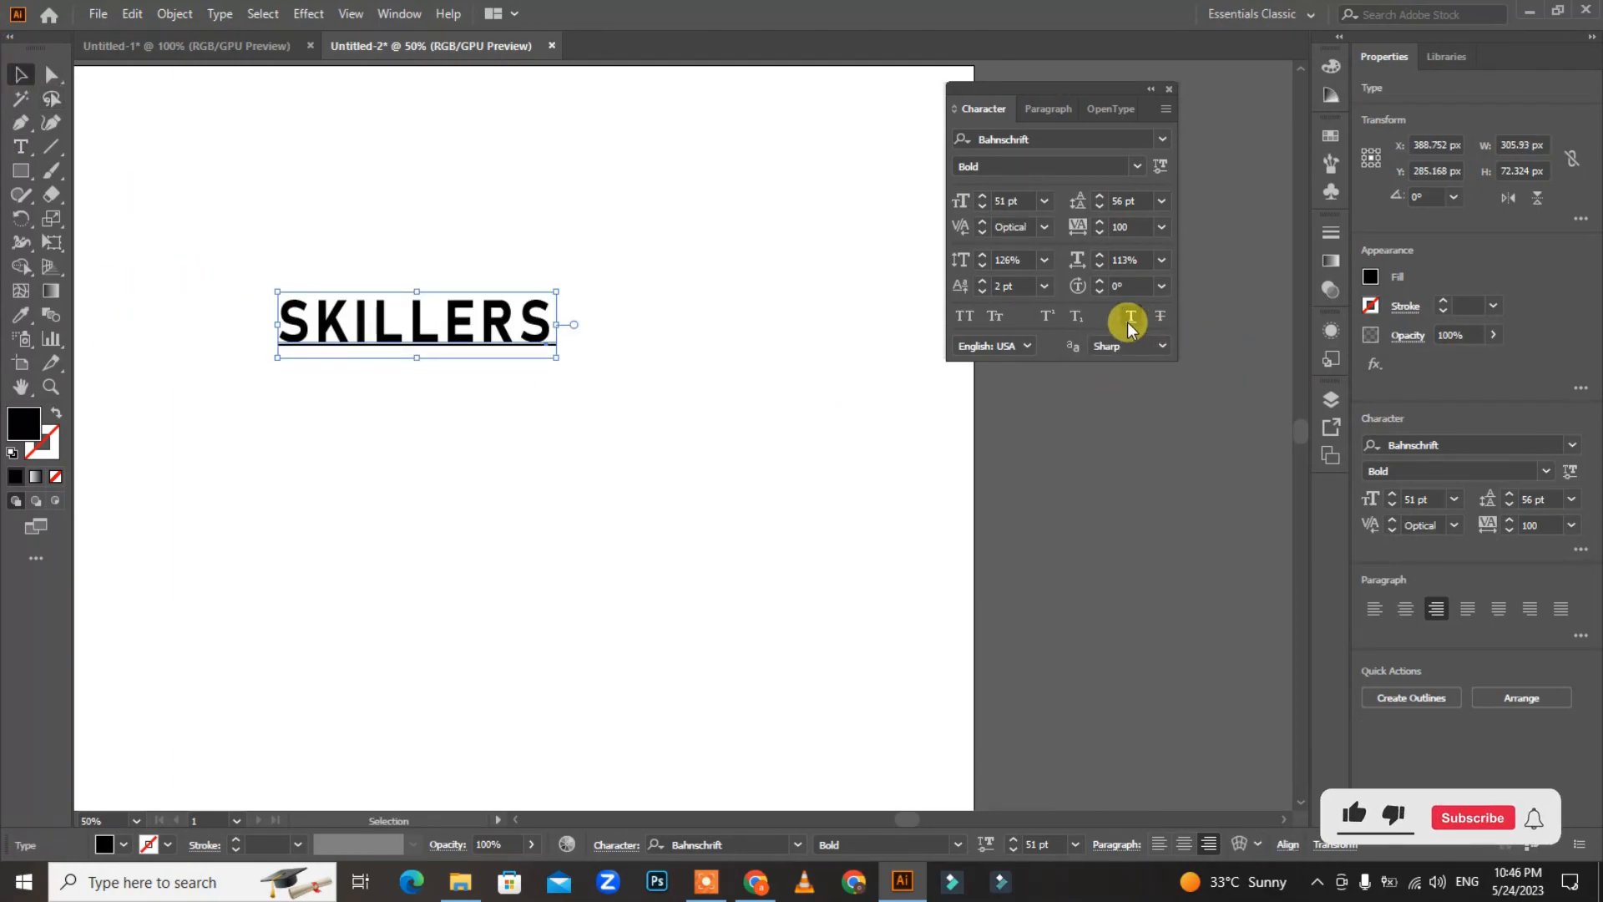
{"action": "left_click", "coordinate": [710, 537]}
{"action": "left_click", "coordinate": [501, 329]}
{"action": "left_click", "coordinate": [1132, 316]}
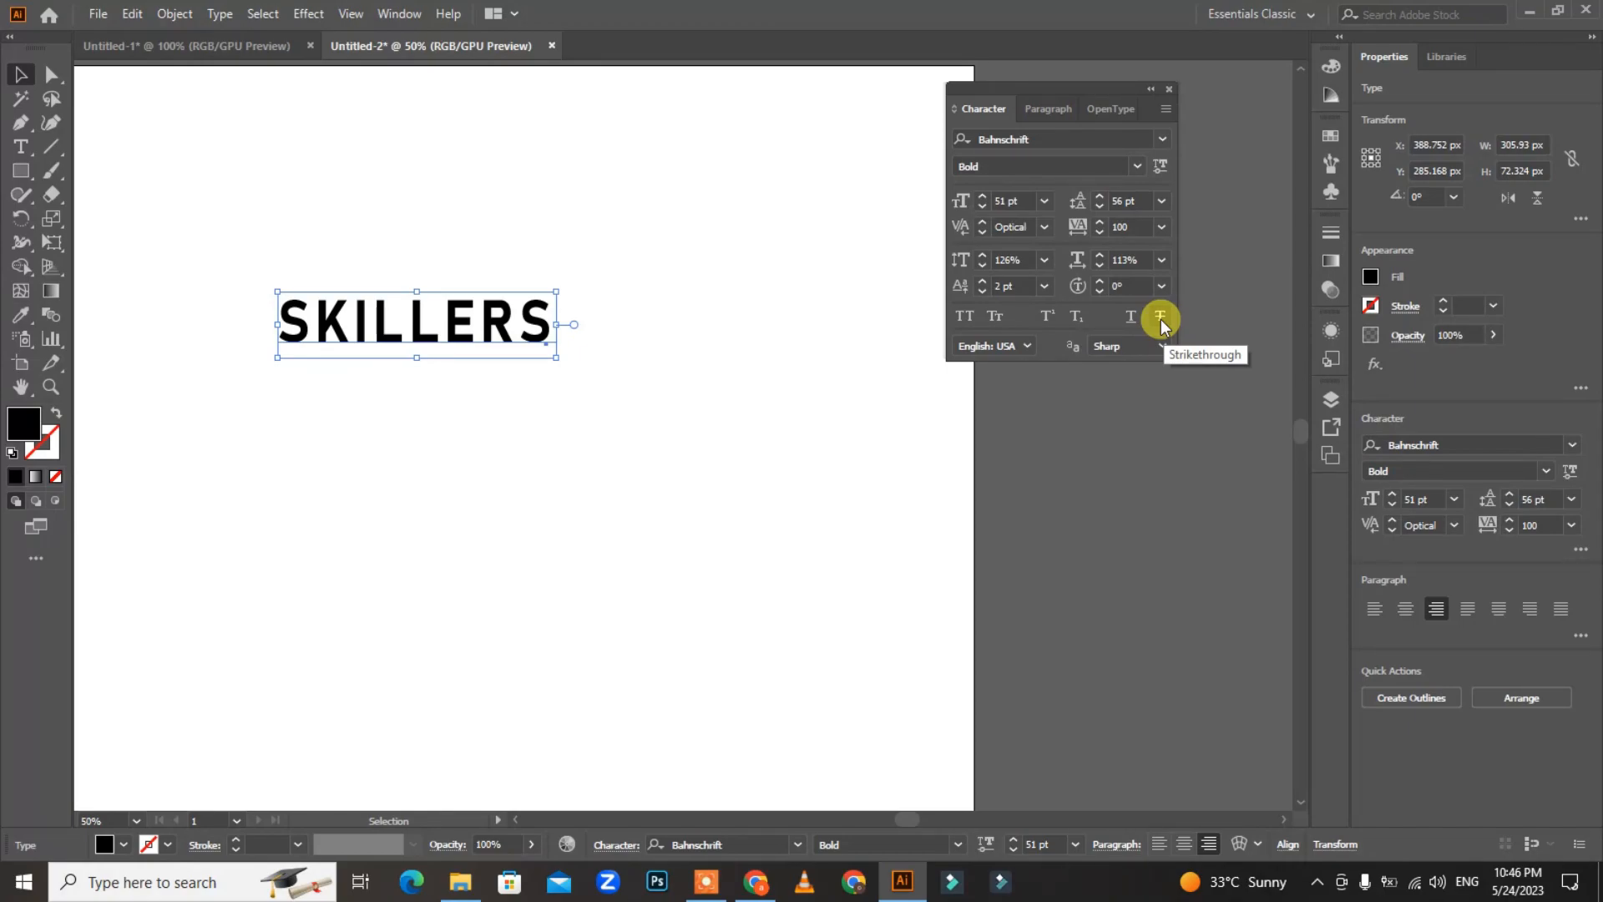
Apply strikethrough to the SKILLERS text, toggling it off and back on
{"action": "left_click", "coordinate": [1161, 322]}
{"action": "left_click", "coordinate": [519, 442]}
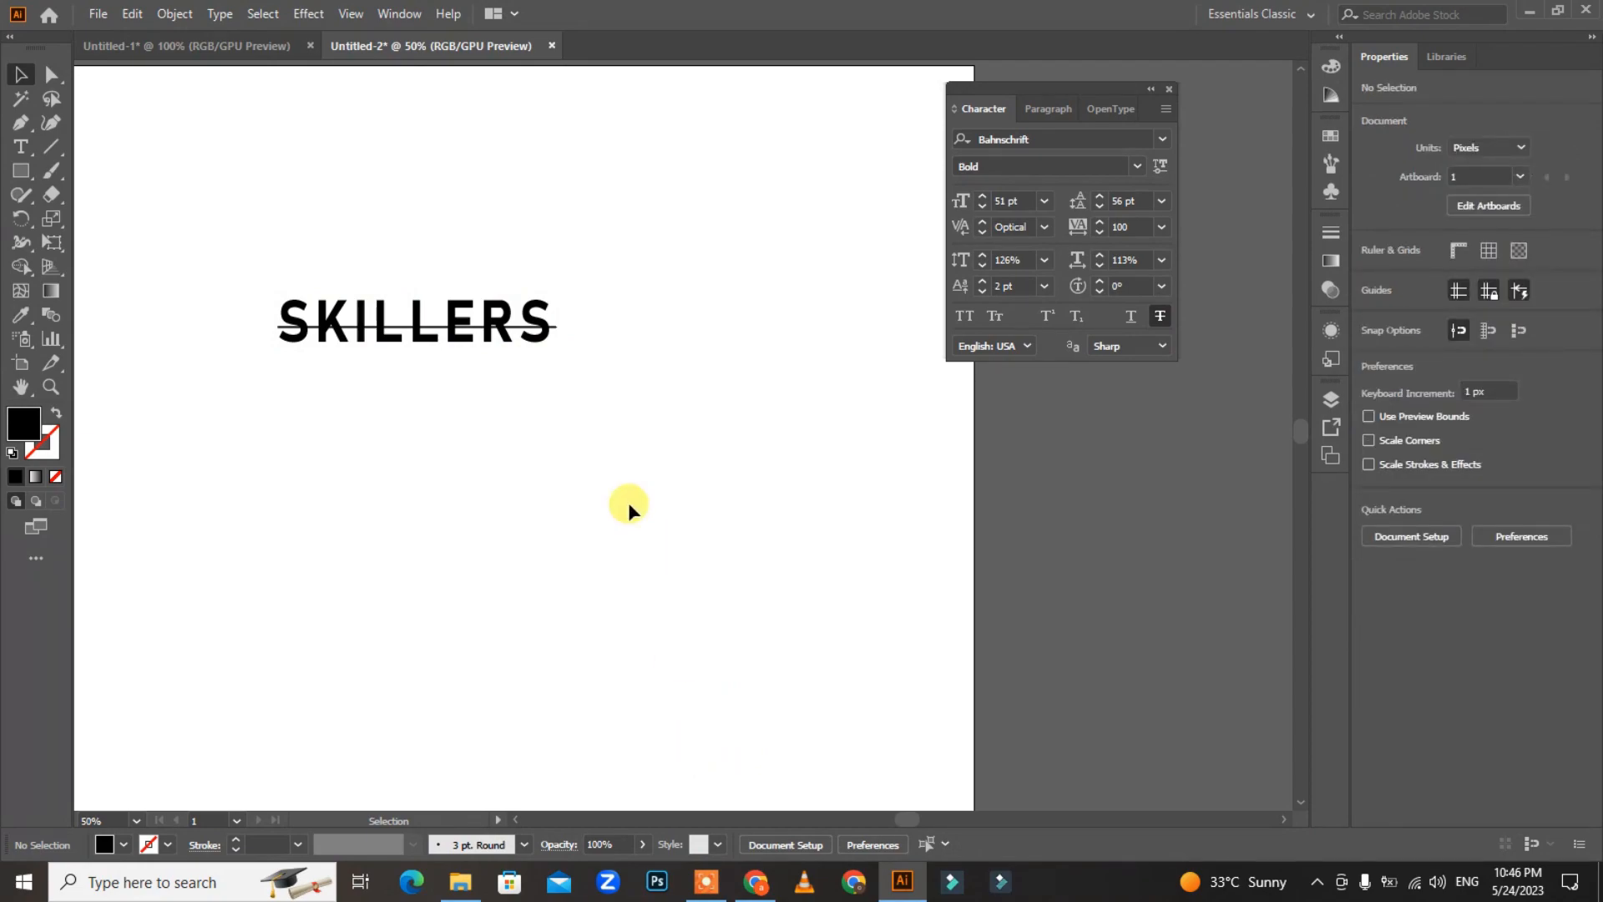
{"action": "left_click", "coordinate": [409, 346]}
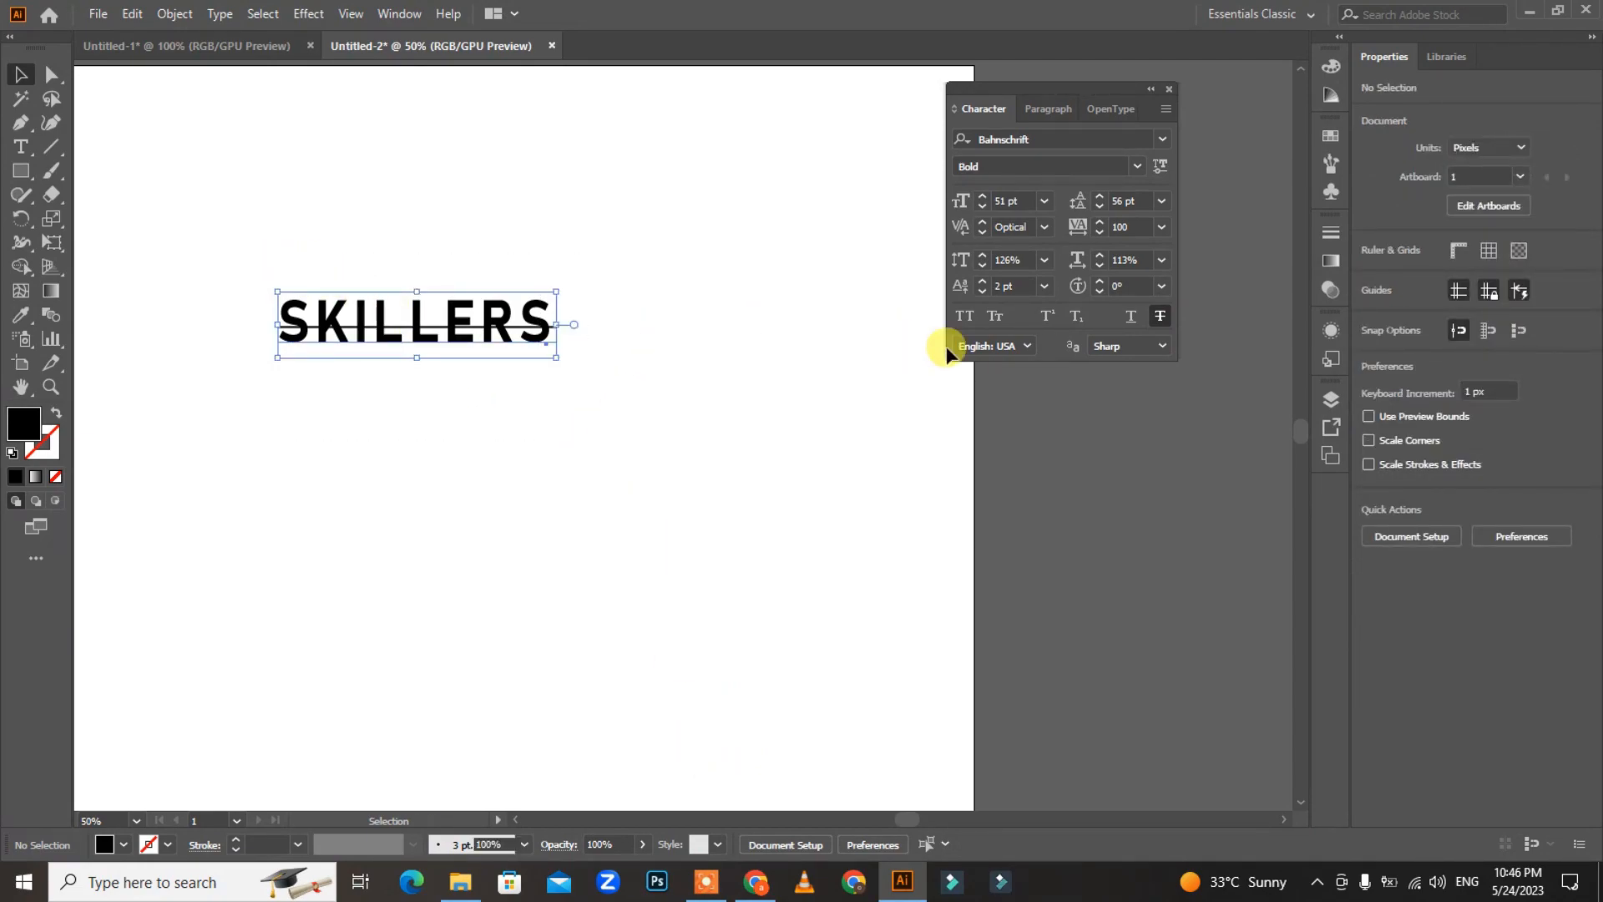
{"action": "left_click", "coordinate": [1159, 316]}
{"action": "left_click", "coordinate": [1159, 315]}
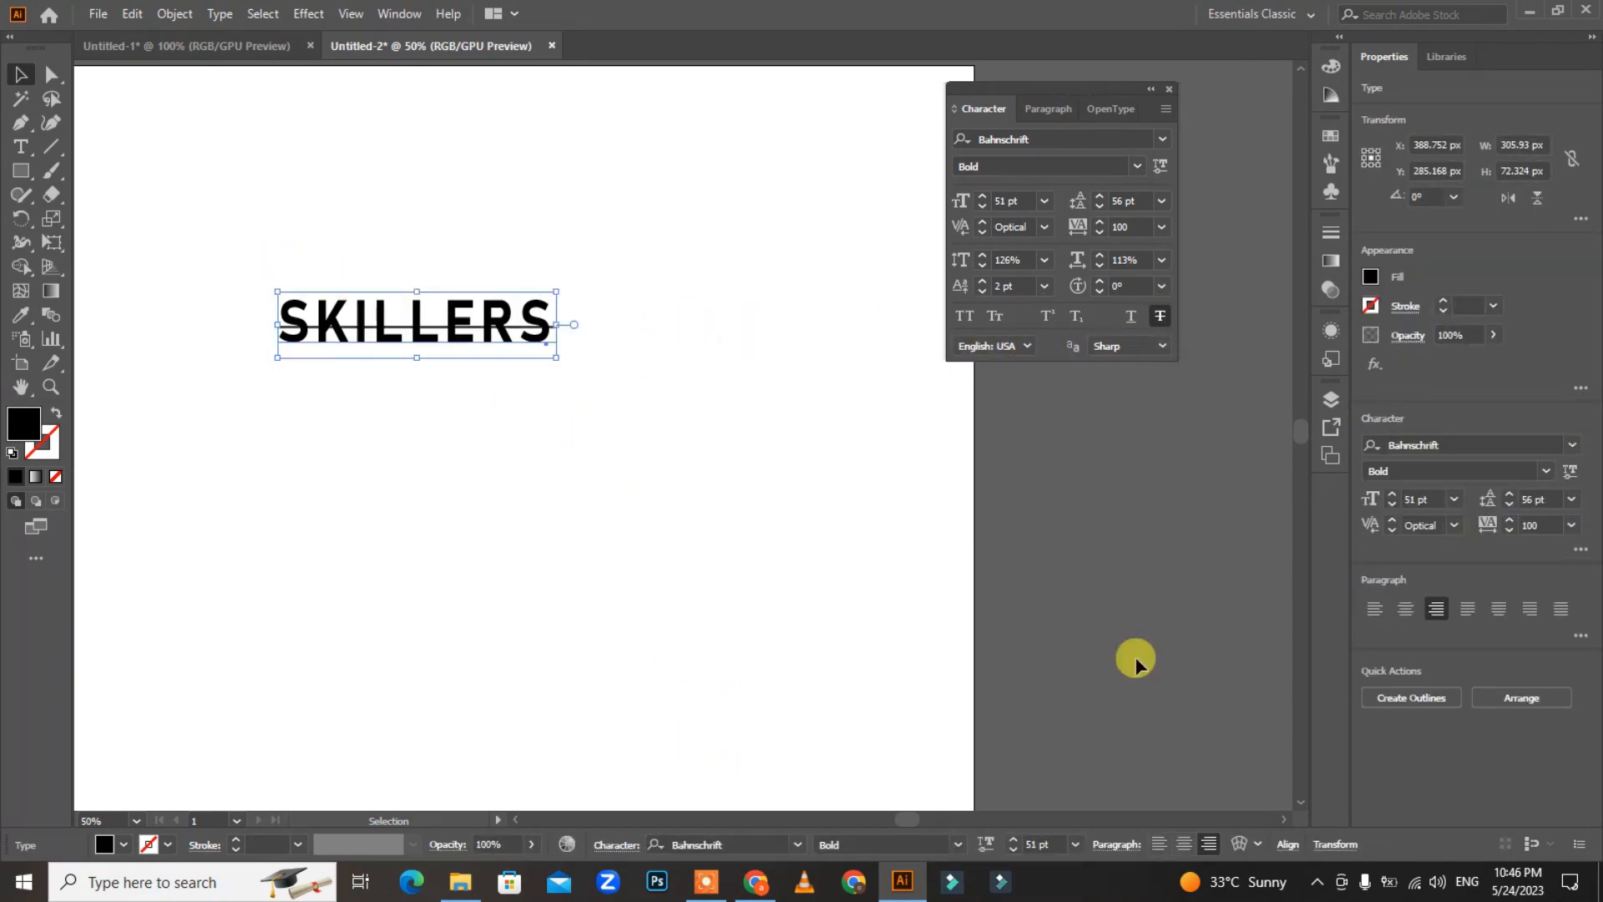
View the anti-aliasing options available for the SKILLERS text without changing the current choice
{"action": "left_click", "coordinate": [1160, 345]}
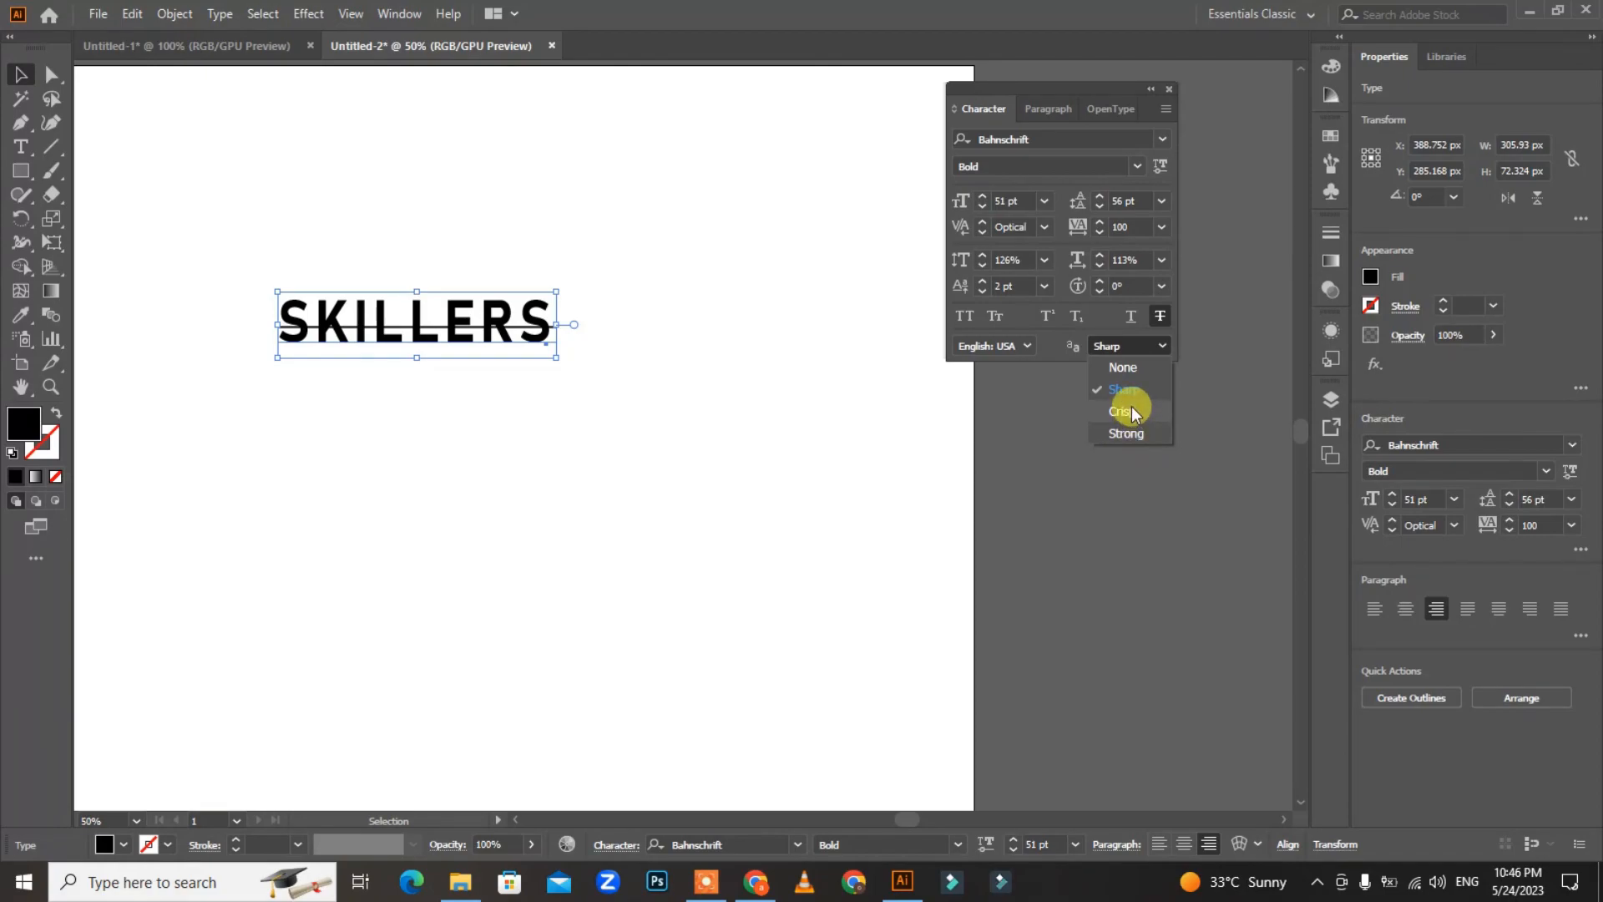
{"action": "key", "text": "ctrl"}
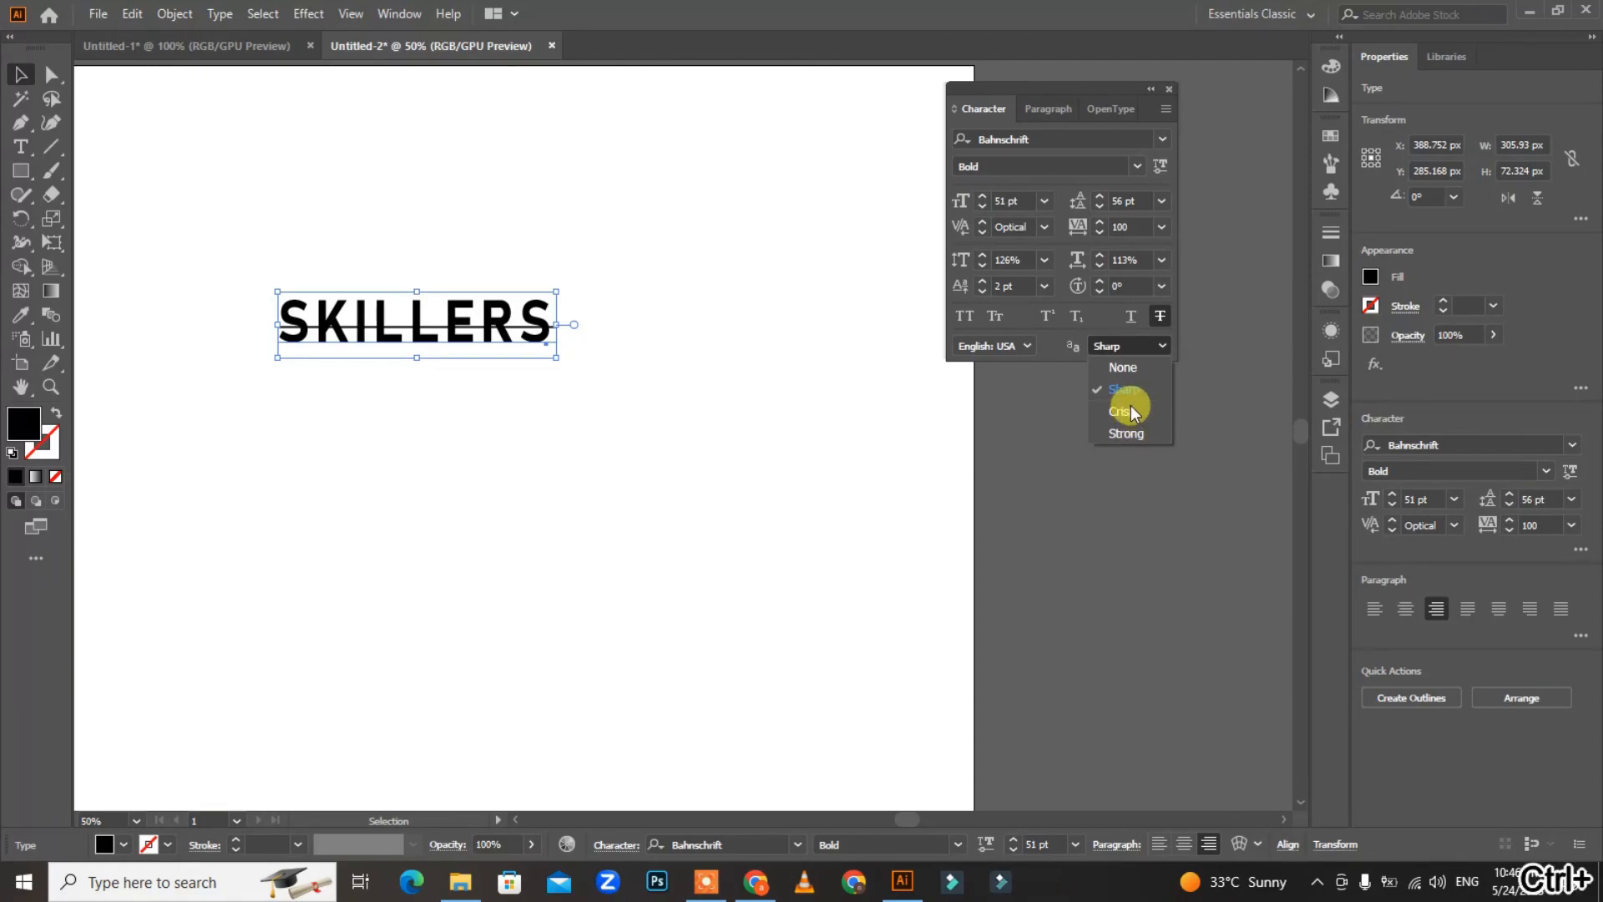
{"action": "left_click", "coordinate": [808, 413]}
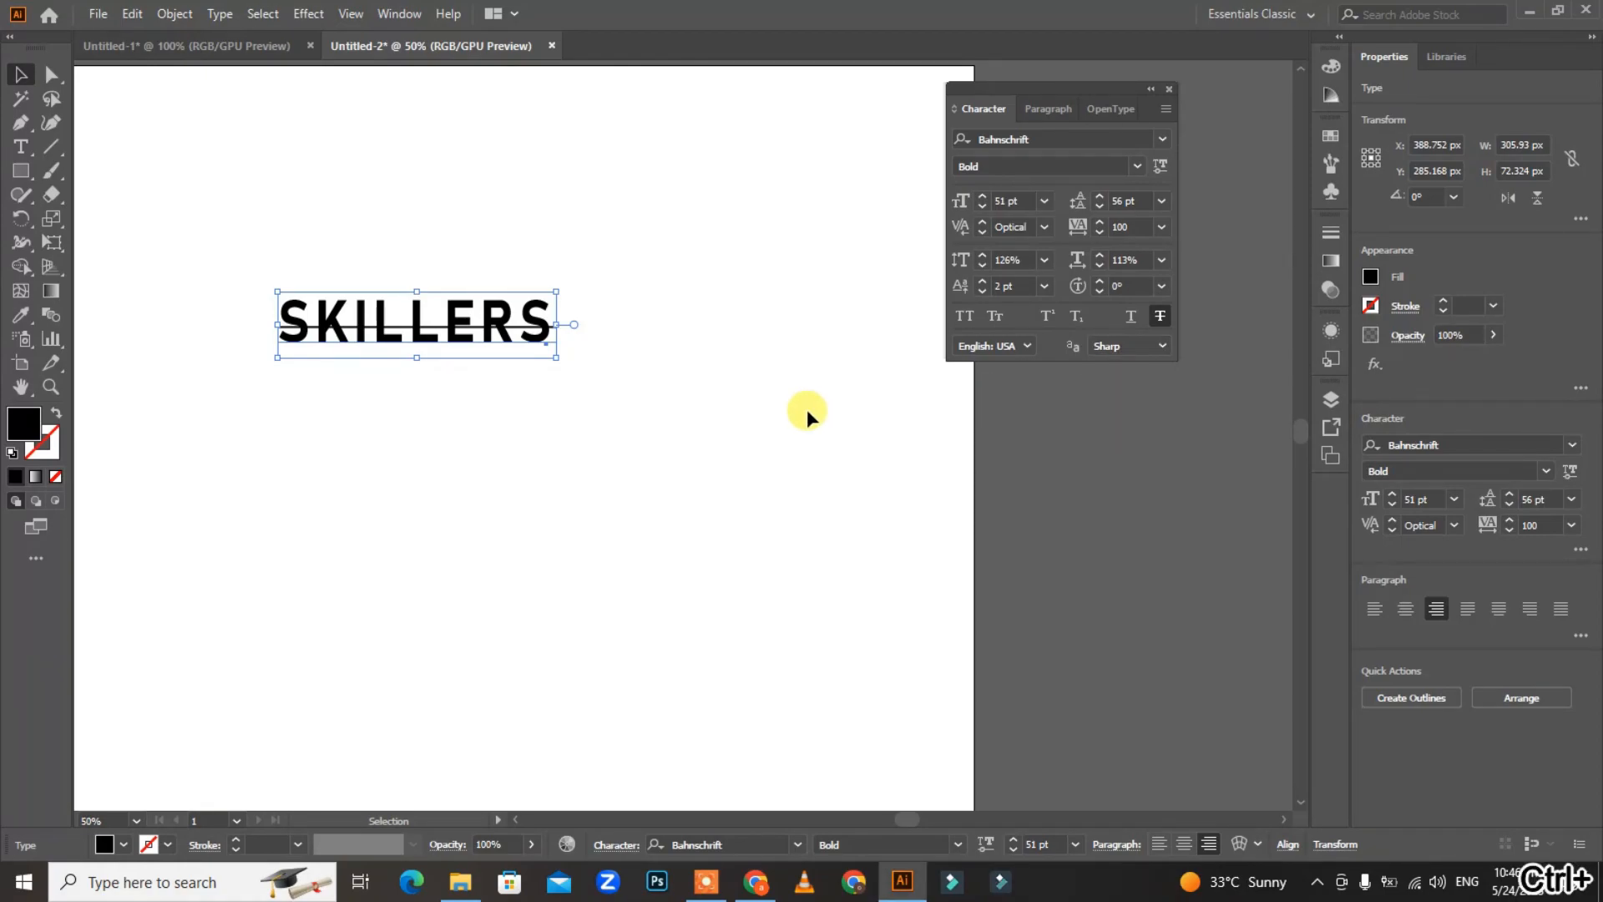
Turn on Pixel Preview and examine the letter edges of the SKILLERS text up close
{"action": "key", "text": "ctrl+="}
{"action": "key", "text": "ctrl+="}
{"action": "key", "text": "ctrl+="}
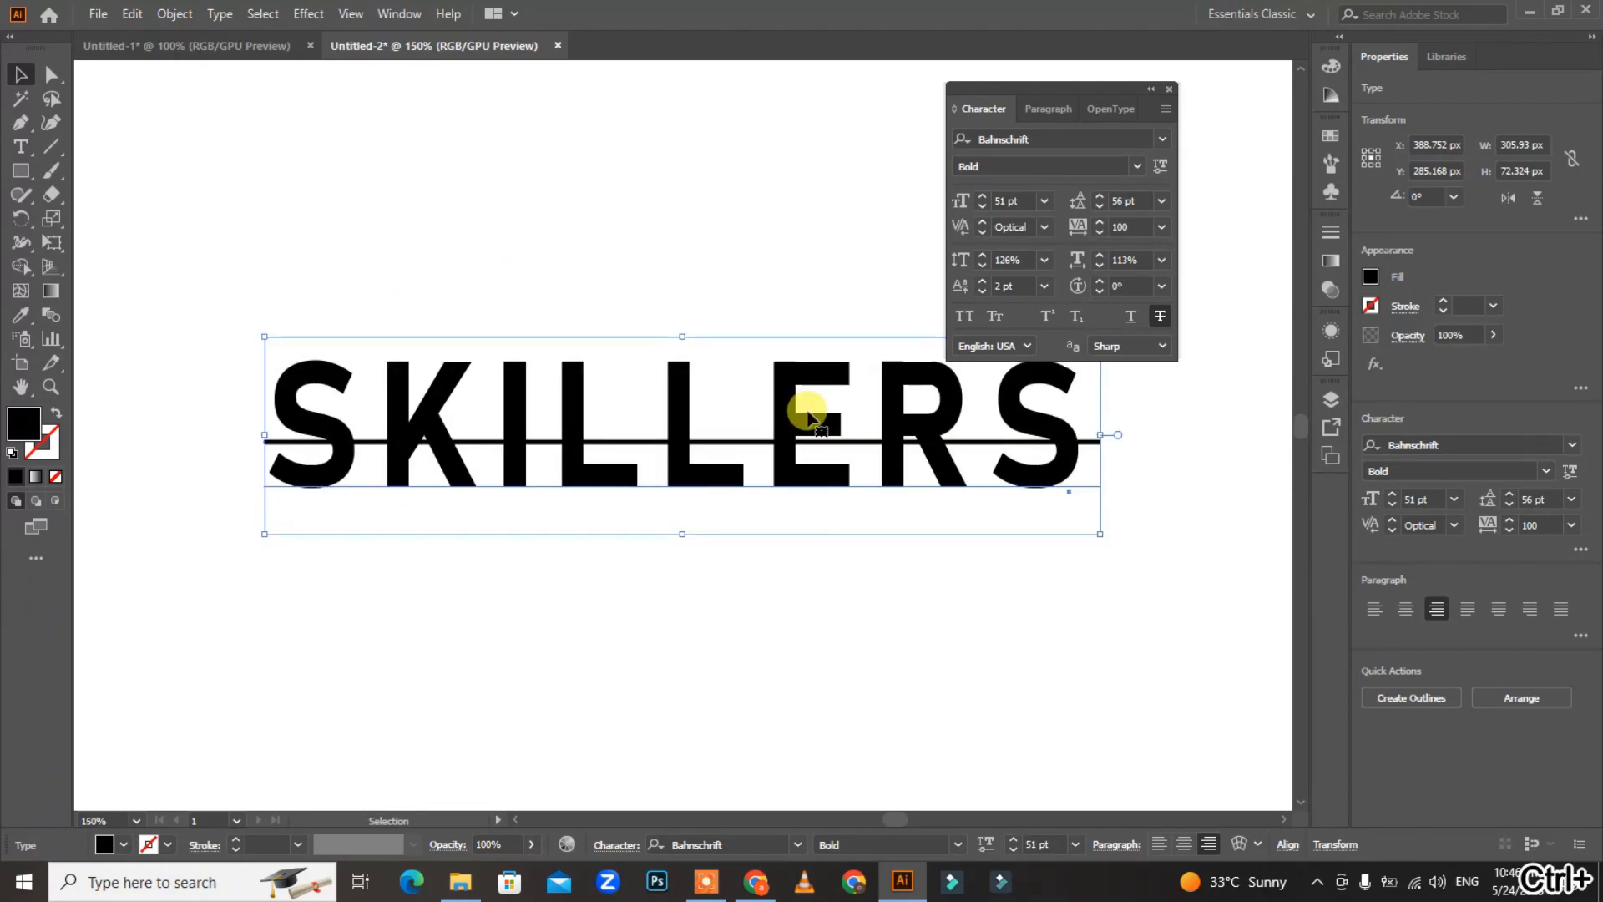
{"action": "key", "text": "ctrl+="}
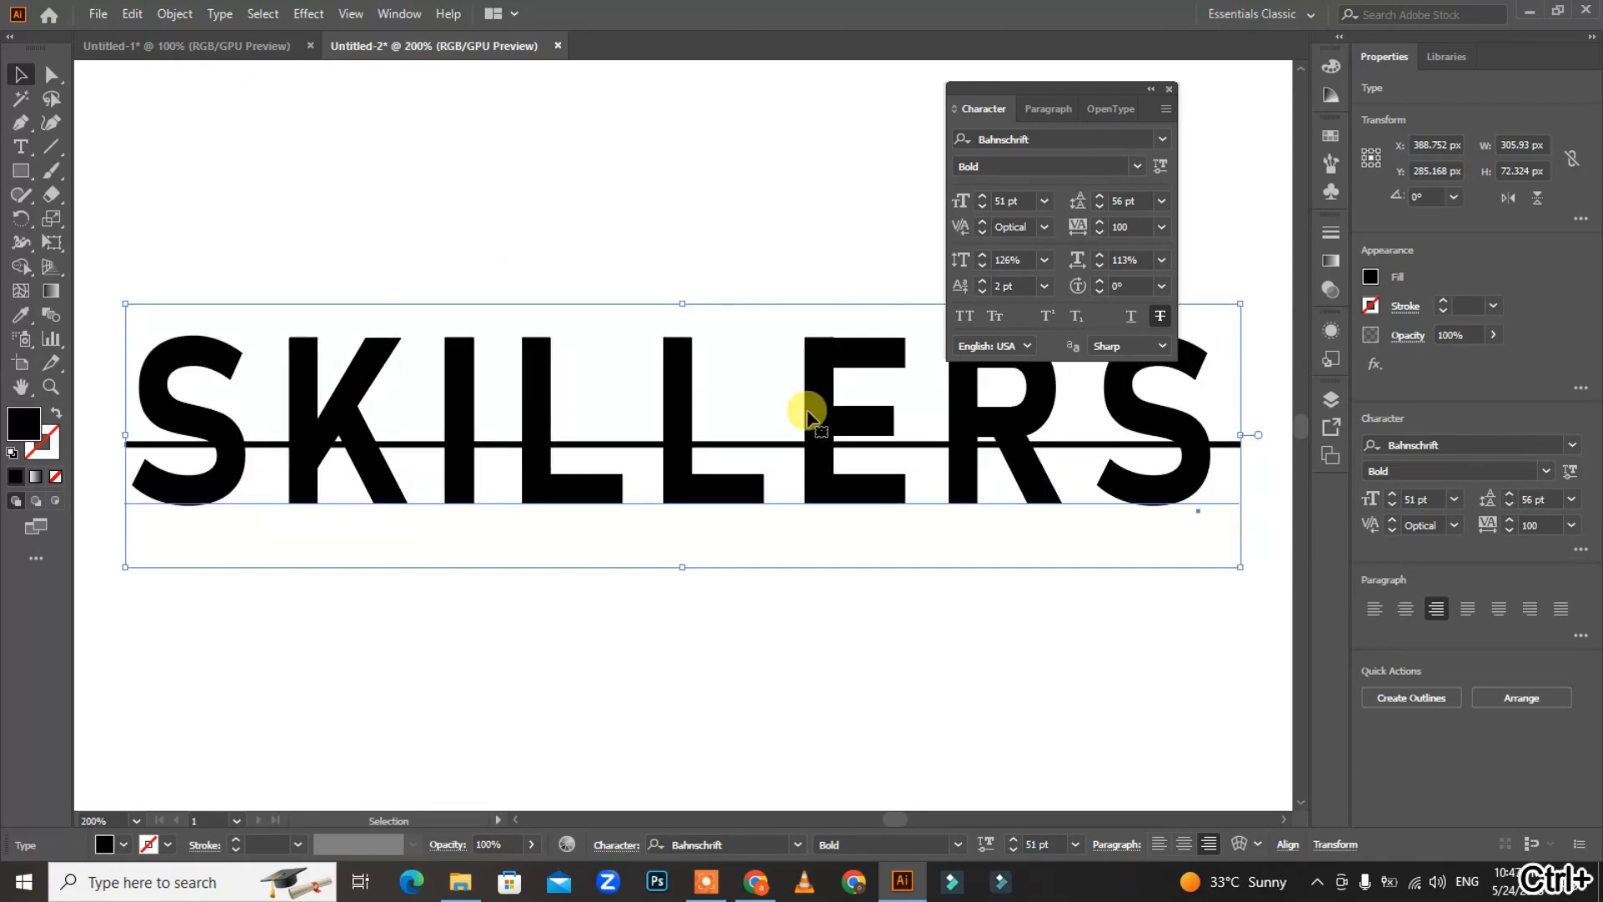
{"action": "left_click", "coordinate": [351, 13]}
{"action": "left_click", "coordinate": [445, 87]}
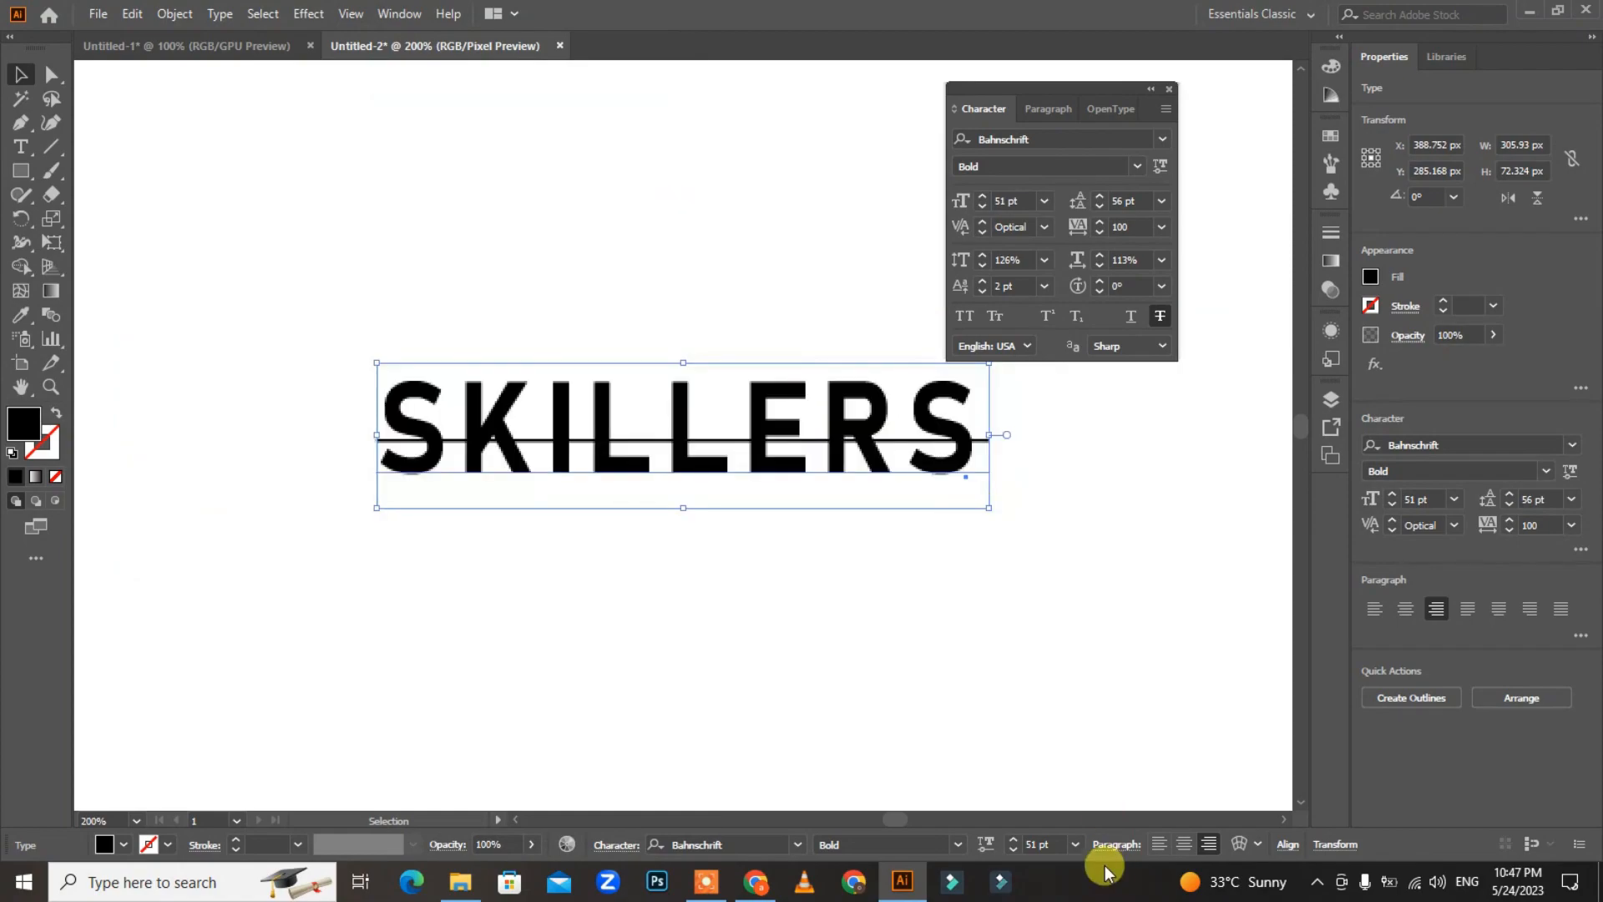
{"action": "key", "text": "ctrl+="}
{"action": "key", "text": "ctrl+="}
{"action": "key", "text": "ctrl+="}
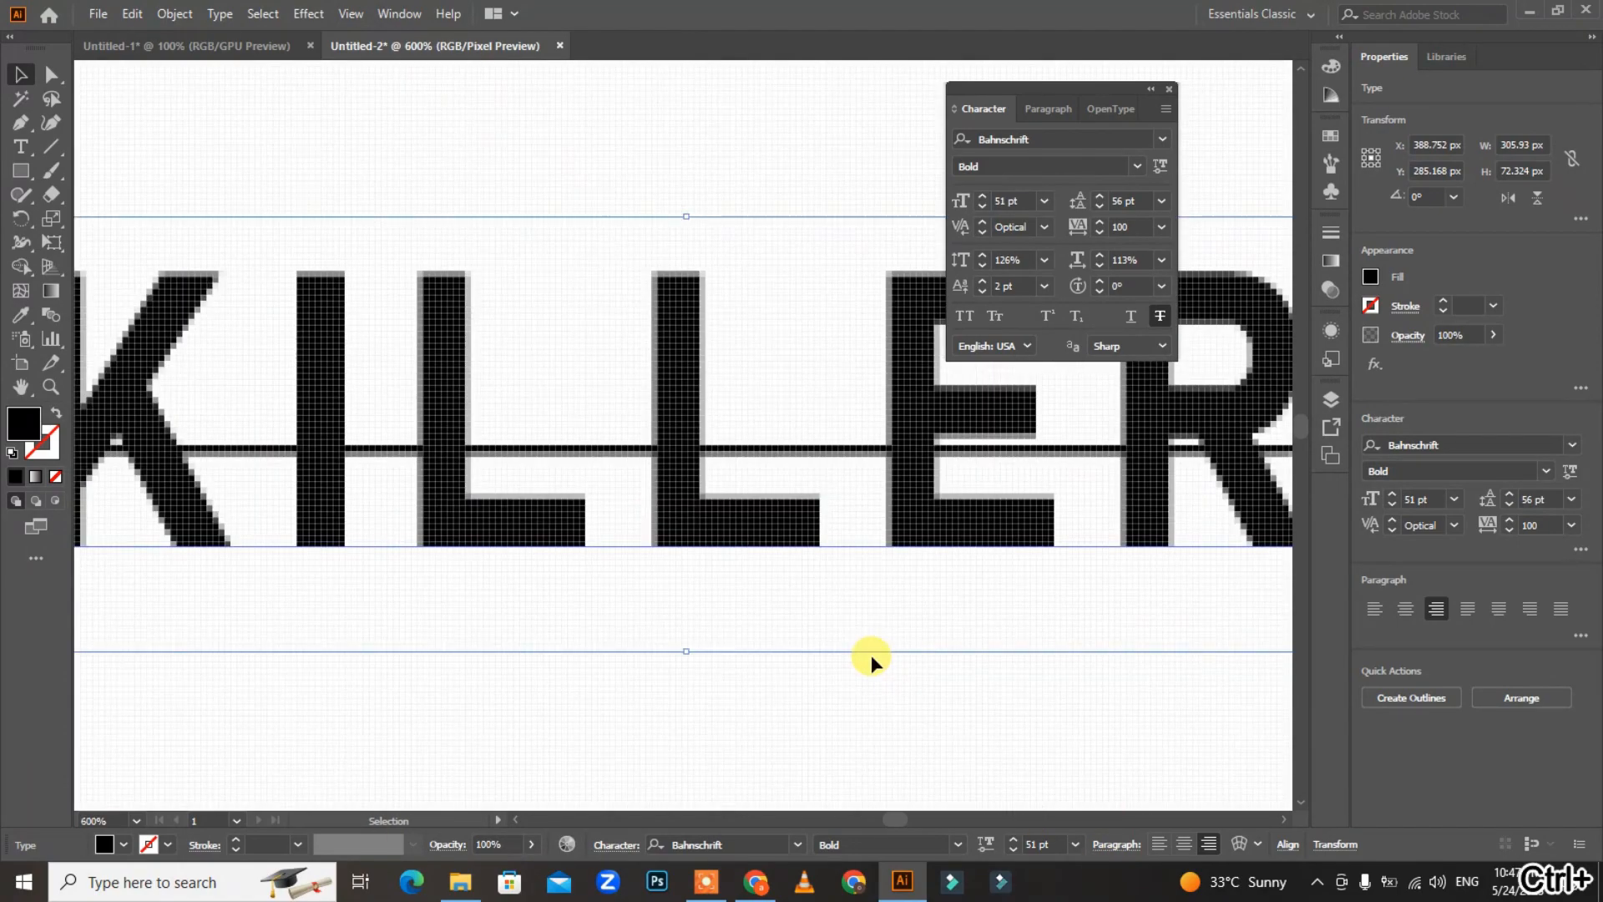
{"action": "key", "text": "ctrl+minus"}
{"action": "key", "text": "ctrl+minus"}
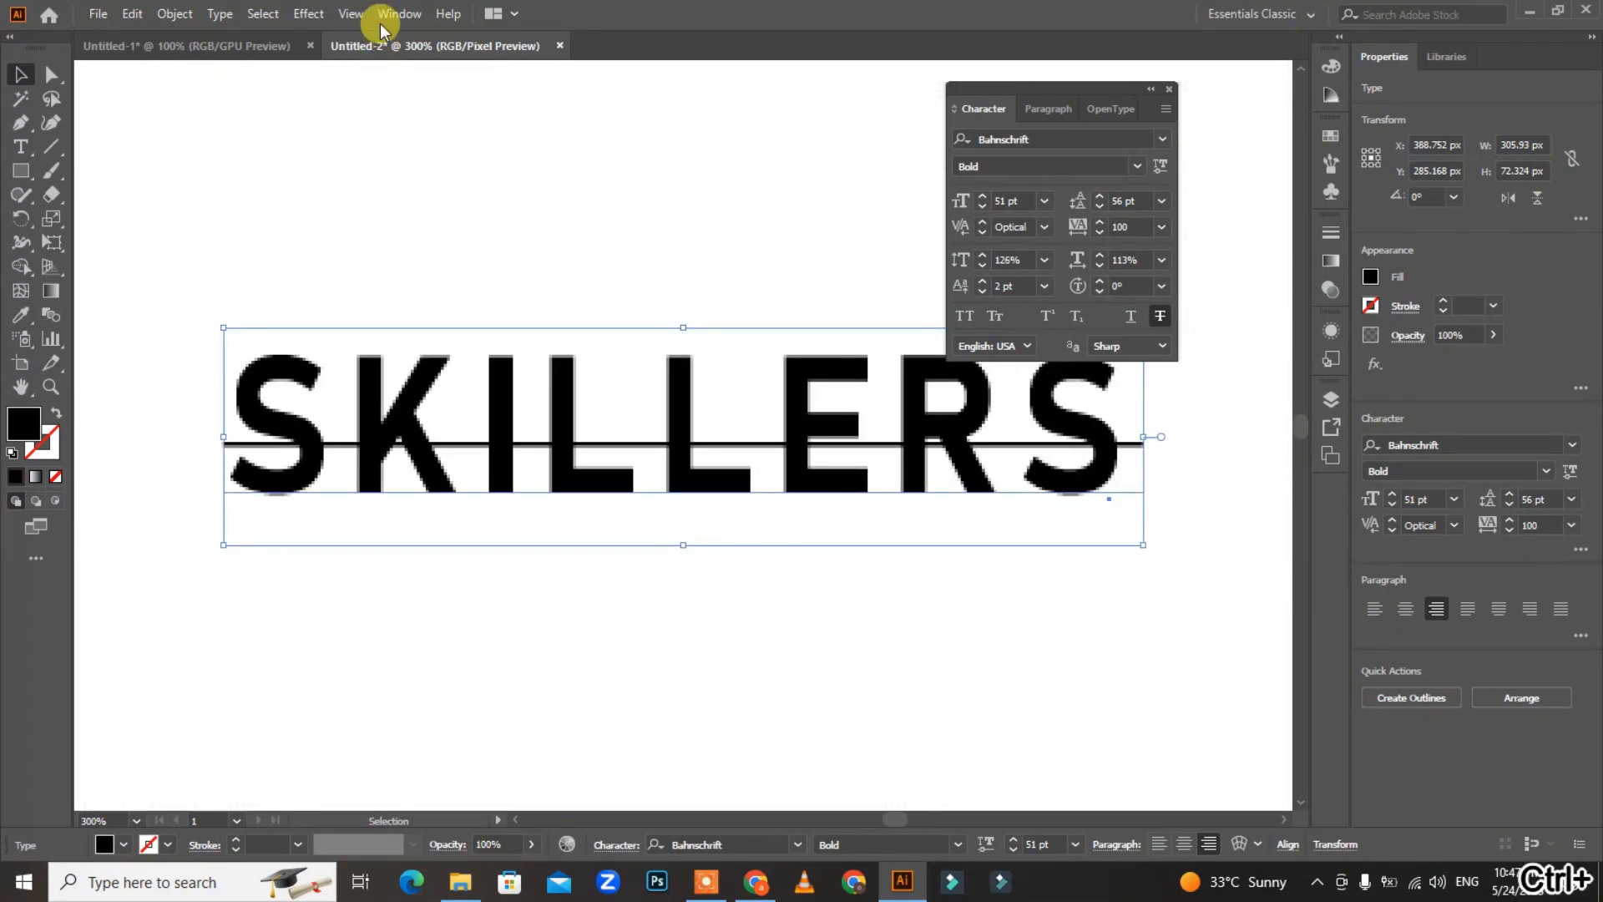
Switch Pixel Preview off and on again to compare the letter edges of SKILLERS at 800% magnification
{"action": "left_click", "coordinate": [351, 14]}
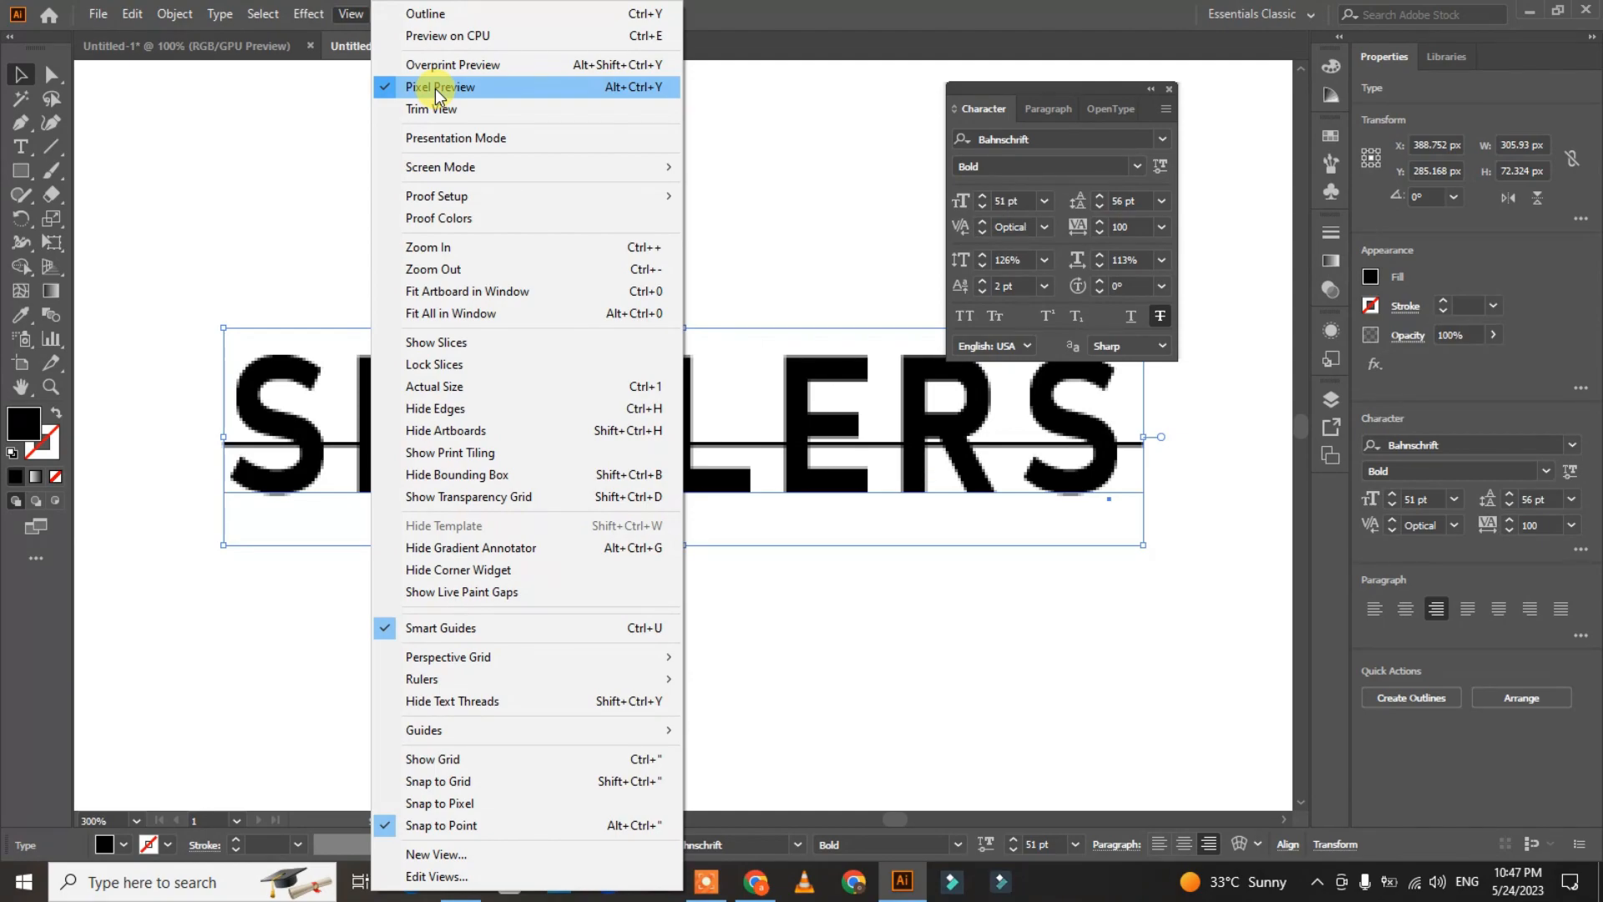
{"action": "left_click", "coordinate": [434, 88]}
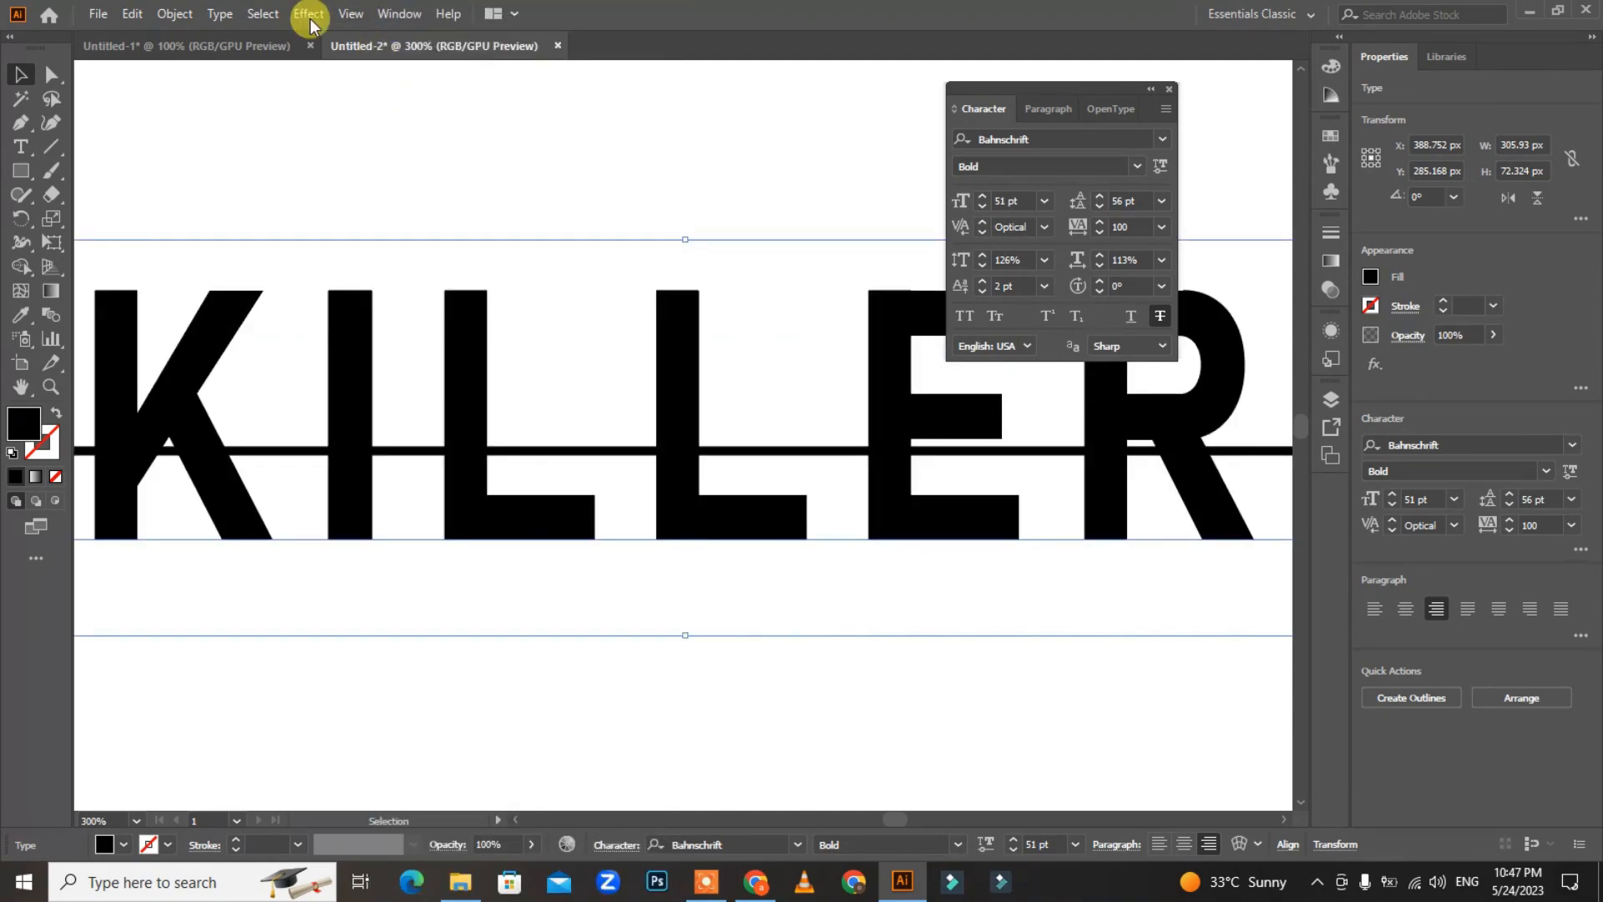
{"action": "left_click", "coordinate": [351, 14]}
{"action": "left_click", "coordinate": [400, 88]}
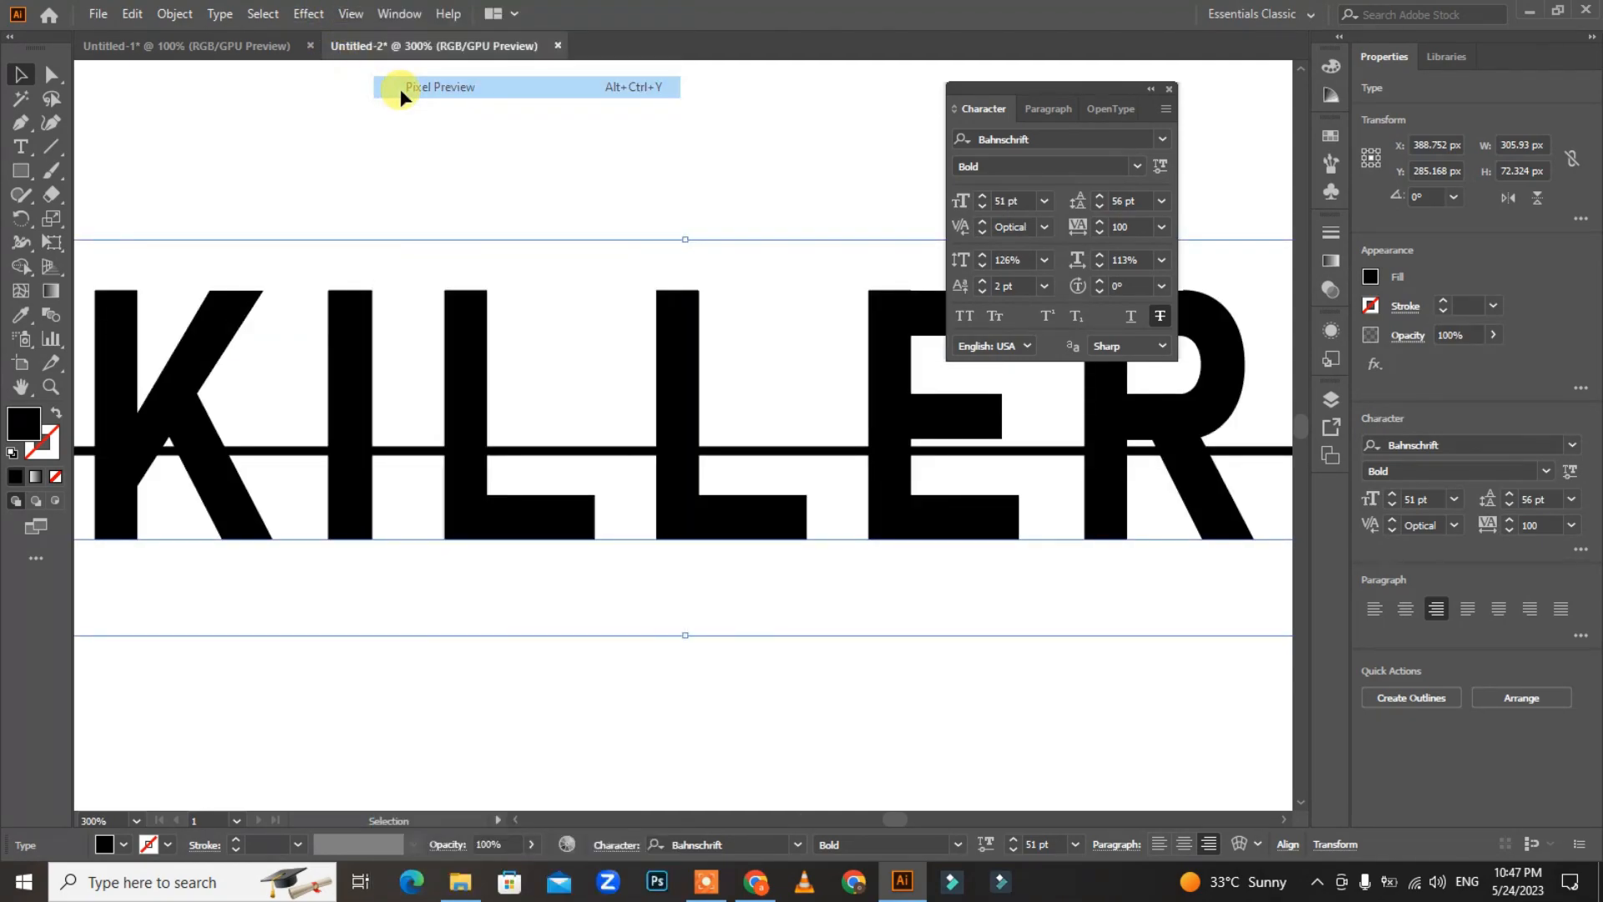
{"action": "key", "text": "ctrl+plus"}
{"action": "key", "text": "ctrl+plus"}
{"action": "key", "text": "ctrl+plus"}
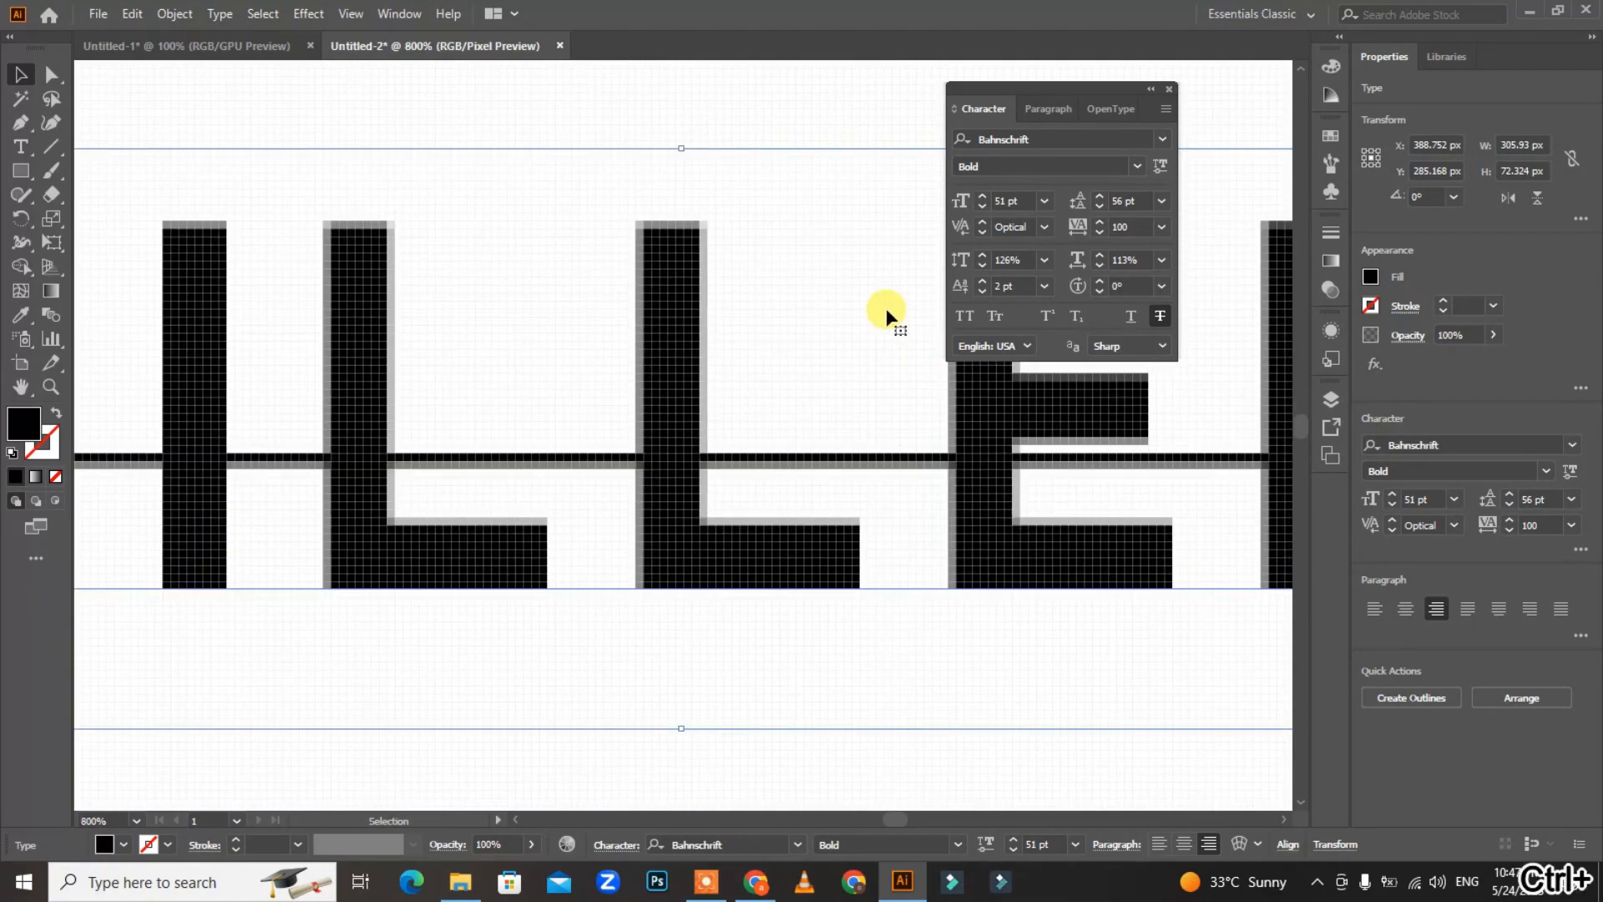
Try the Crisp and Strong anti-aliasing methods on the SKILLERS text and settle on Crisp
{"action": "left_click", "coordinate": [1161, 344]}
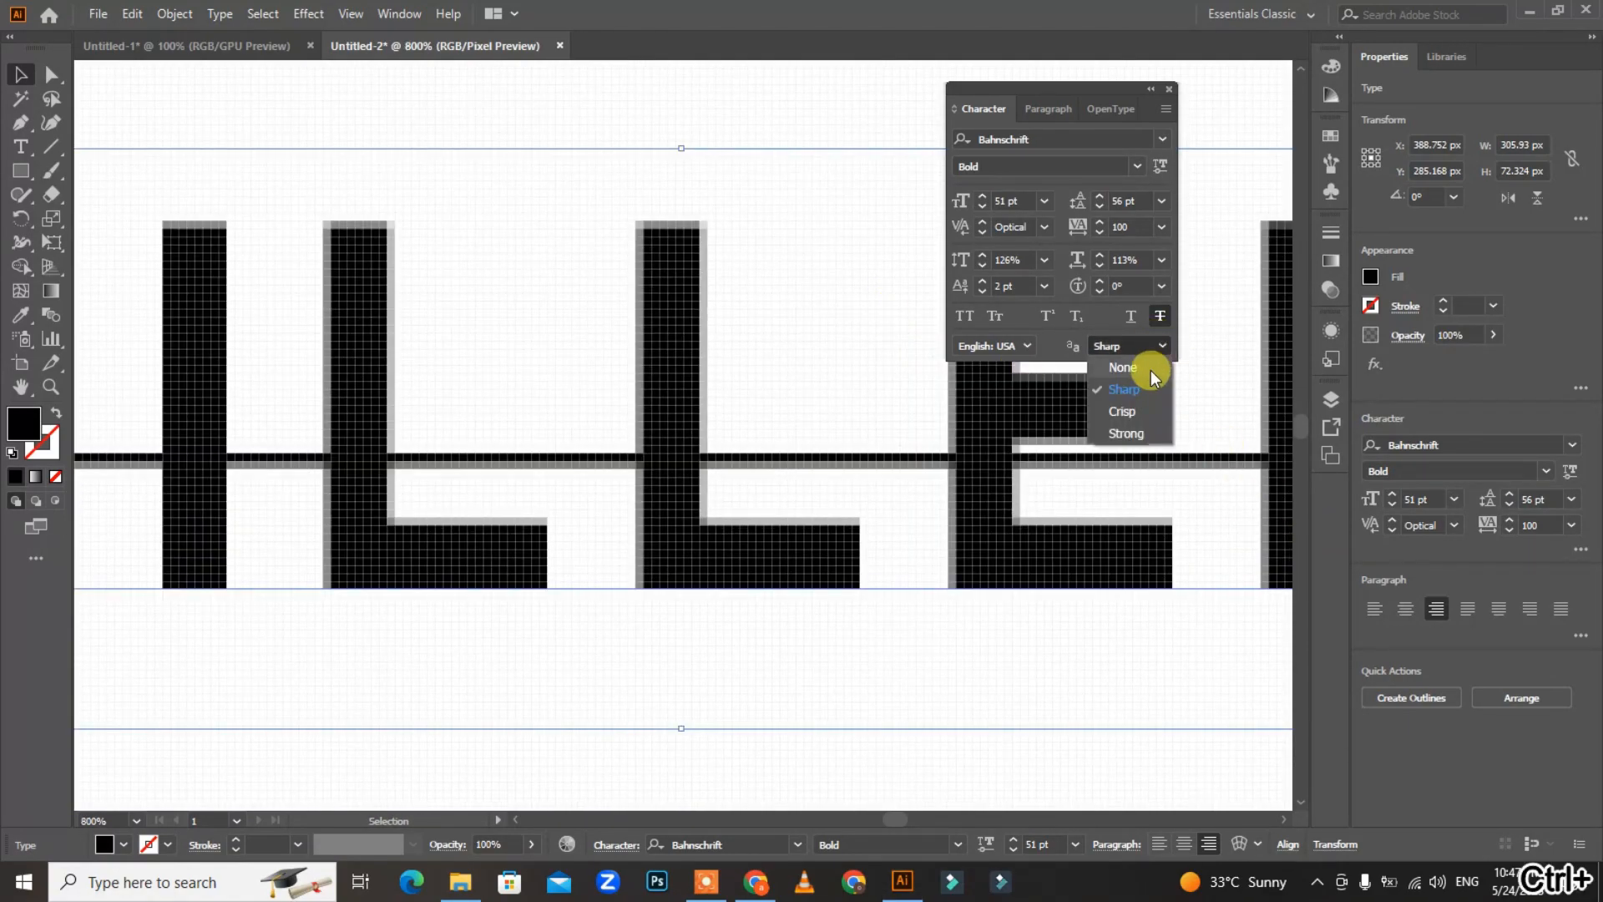
{"action": "left_click", "coordinate": [1139, 413]}
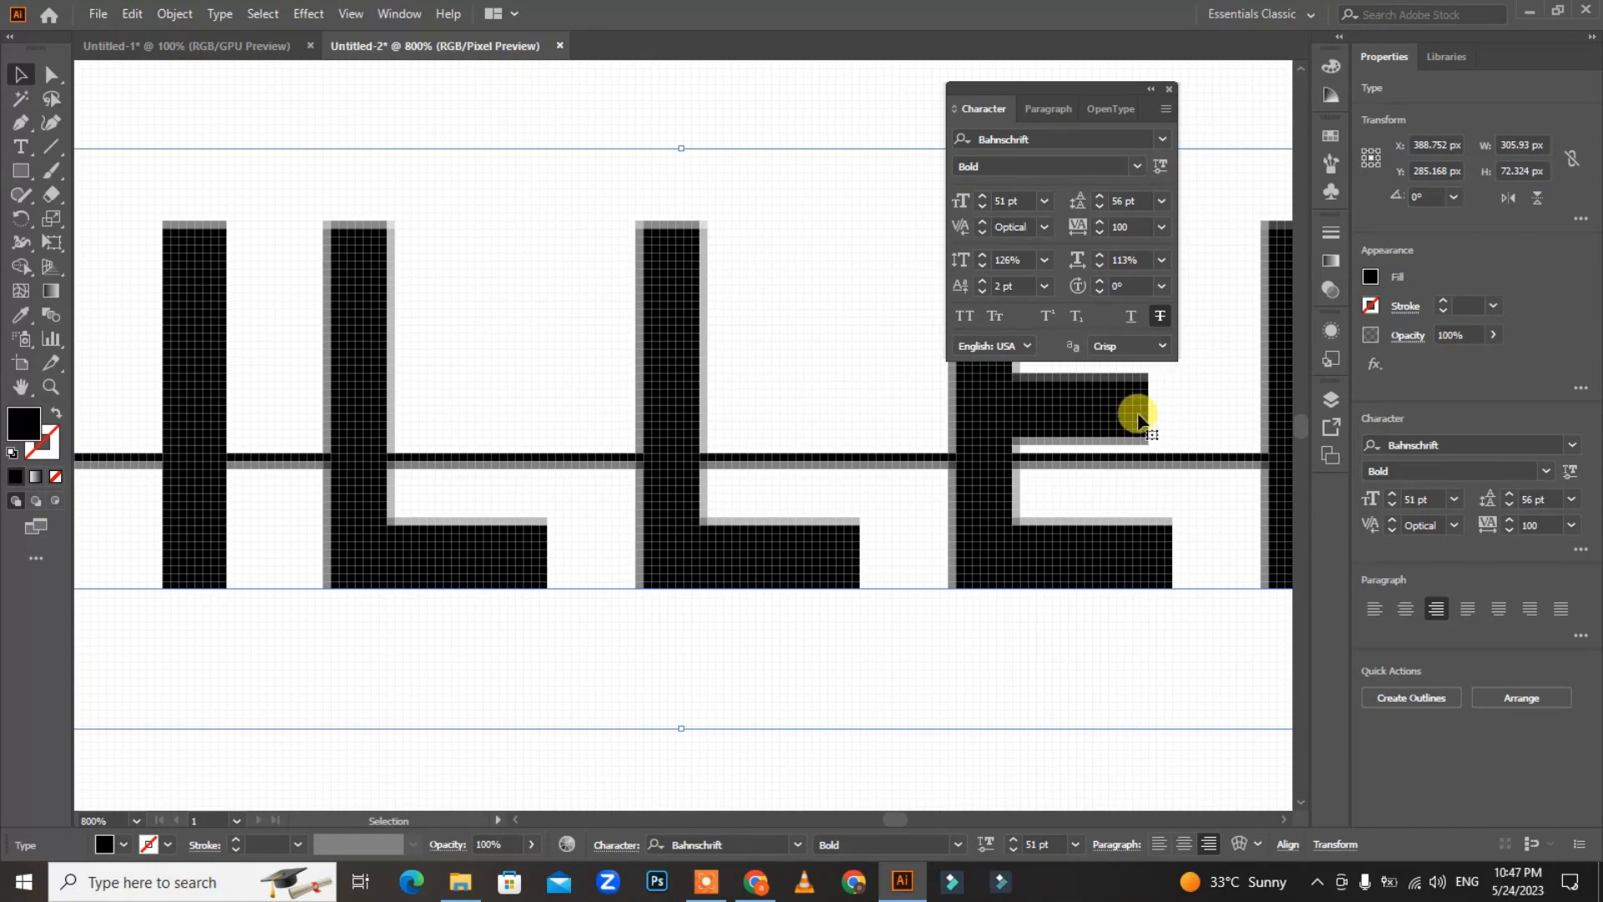
{"action": "left_click", "coordinate": [1163, 345]}
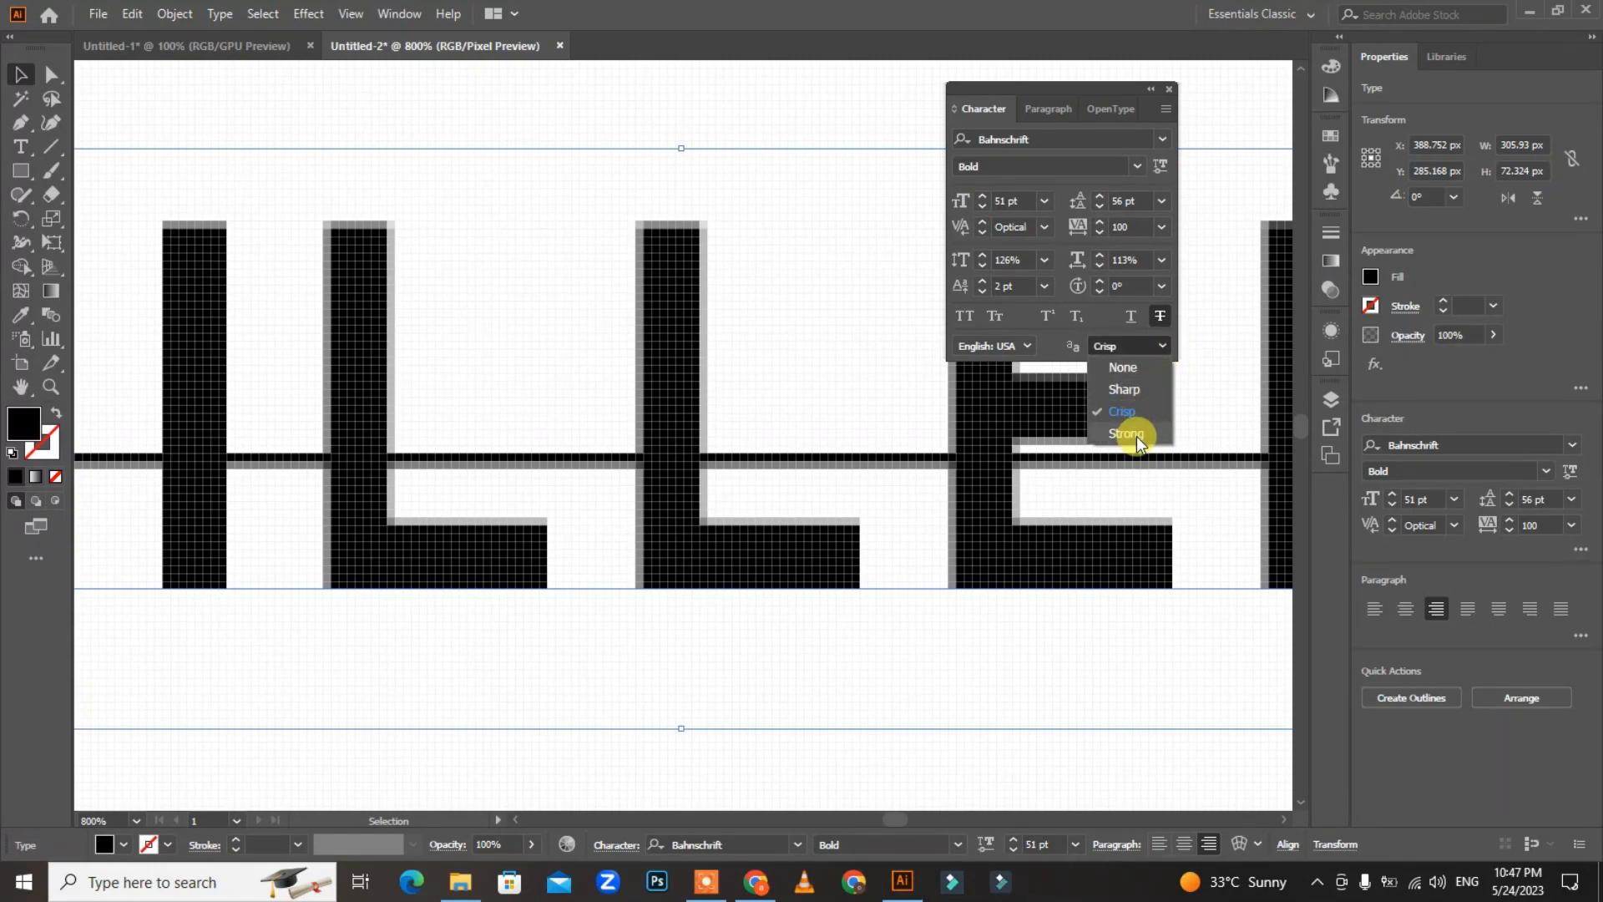
{"action": "left_click", "coordinate": [1135, 434]}
{"action": "left_click", "coordinate": [1151, 346]}
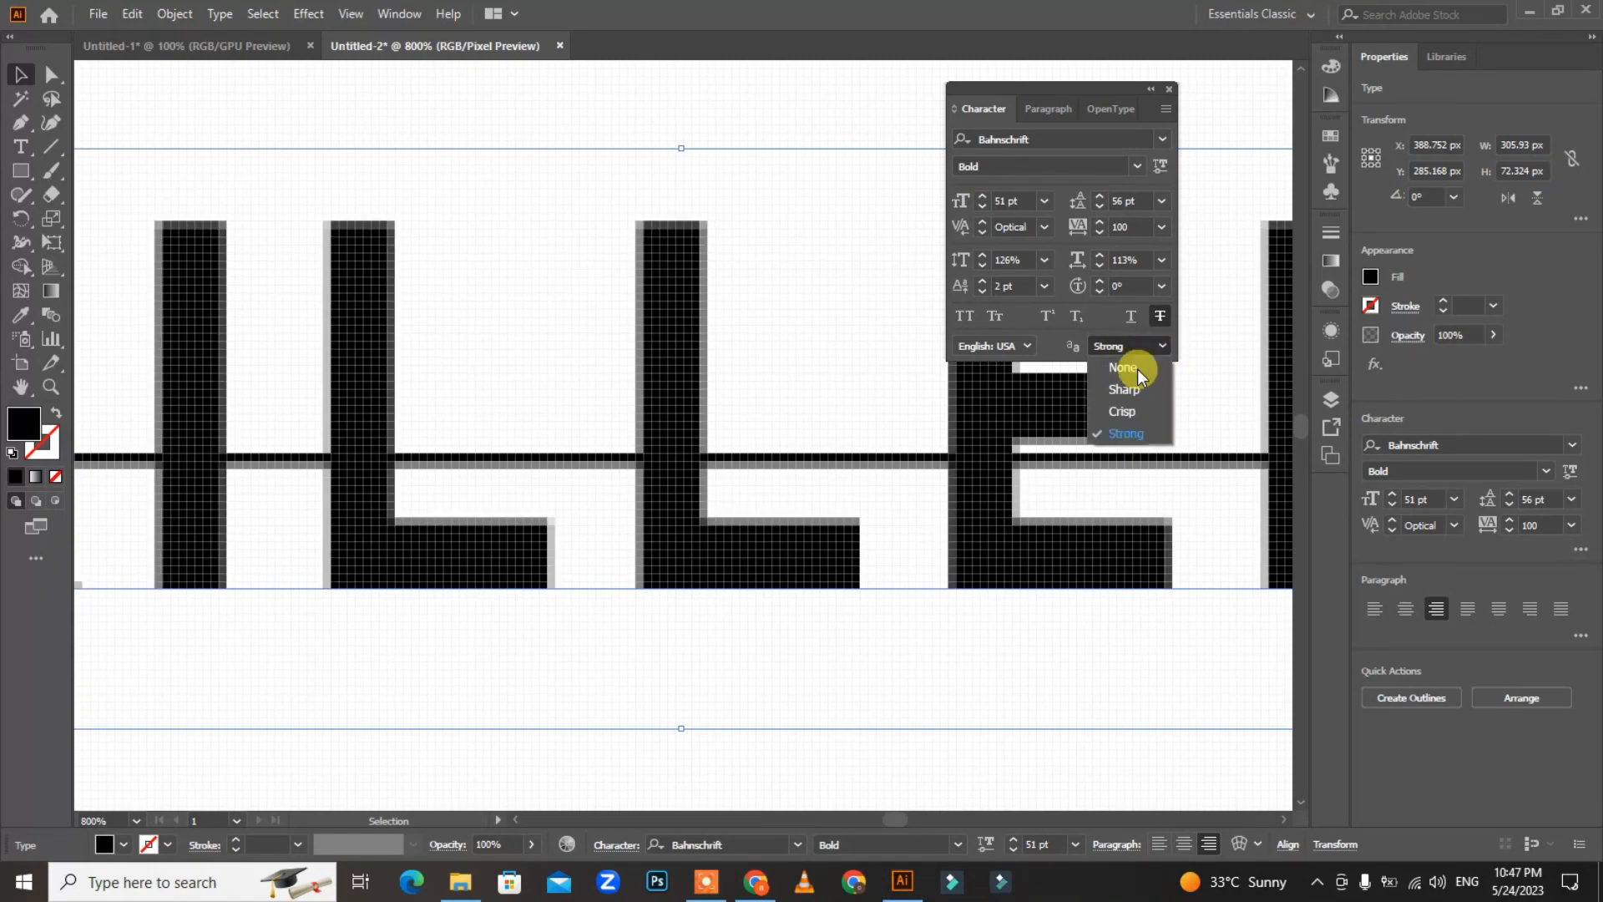
{"action": "left_click", "coordinate": [1122, 413]}
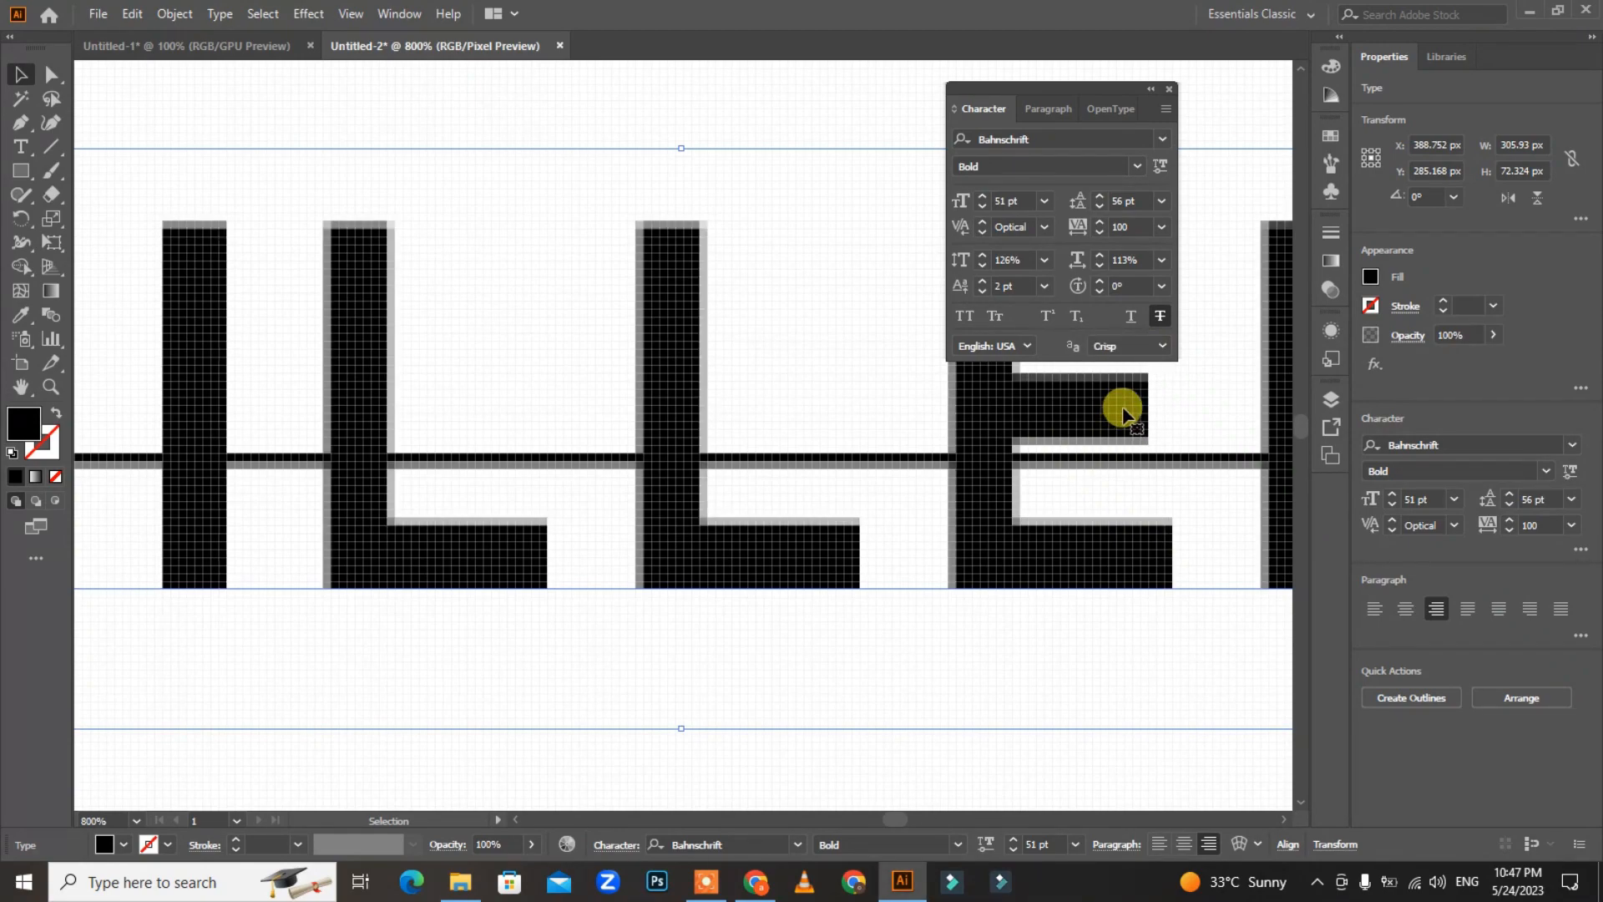
Turn off Pixel Preview and bring the whole SKILLERS text back into view at 150%
{"action": "left_click", "coordinate": [350, 14]}
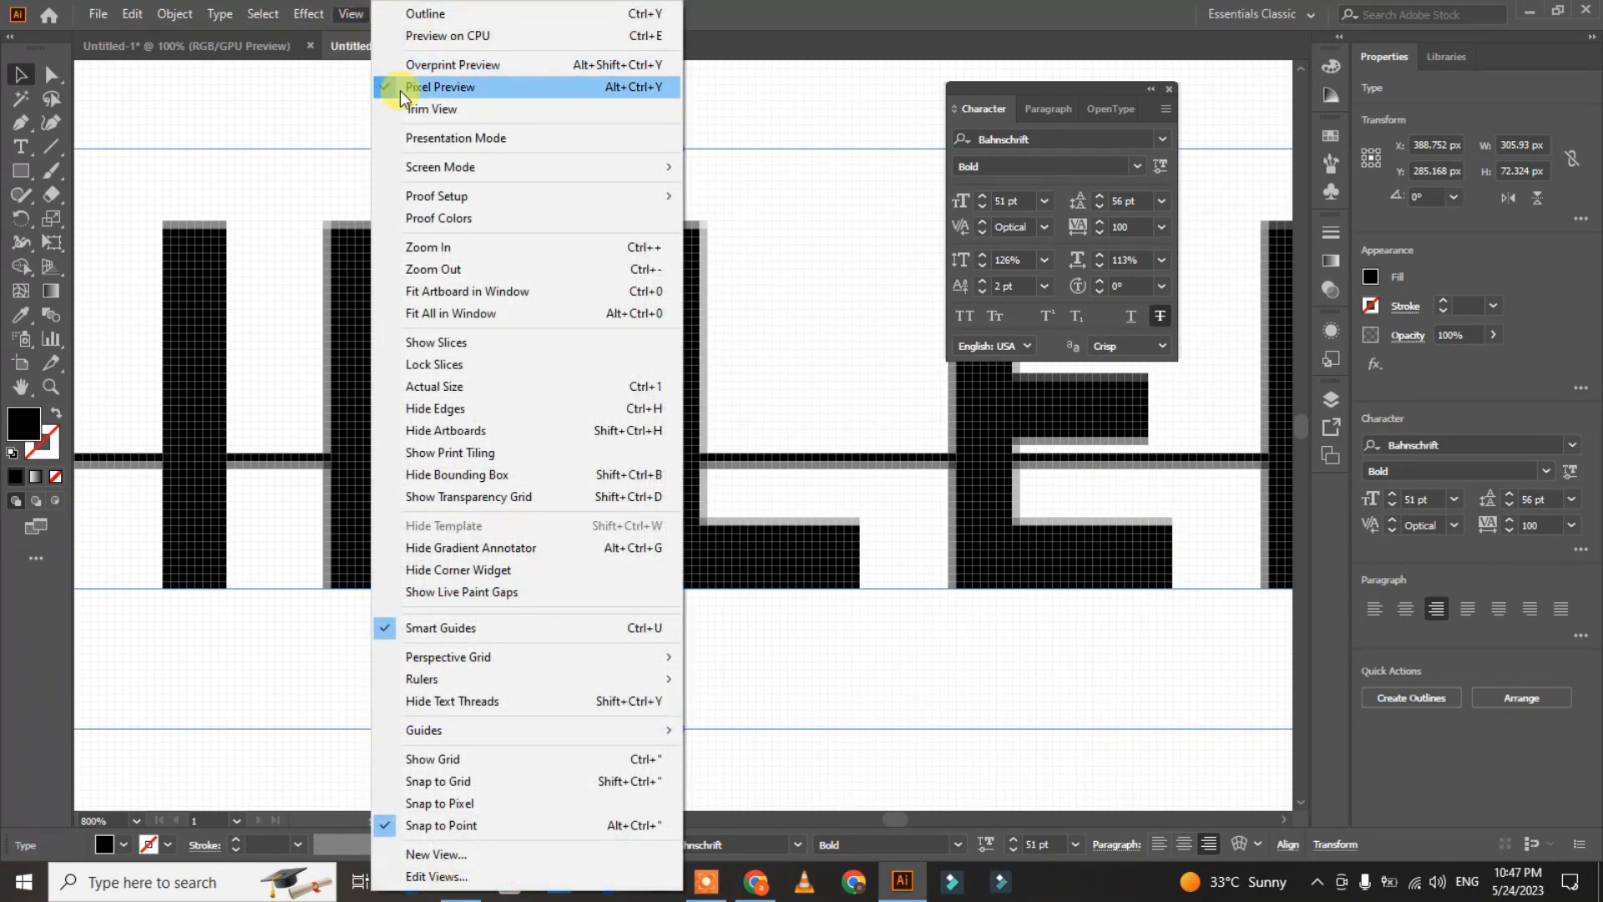
{"action": "left_click", "coordinate": [399, 88]}
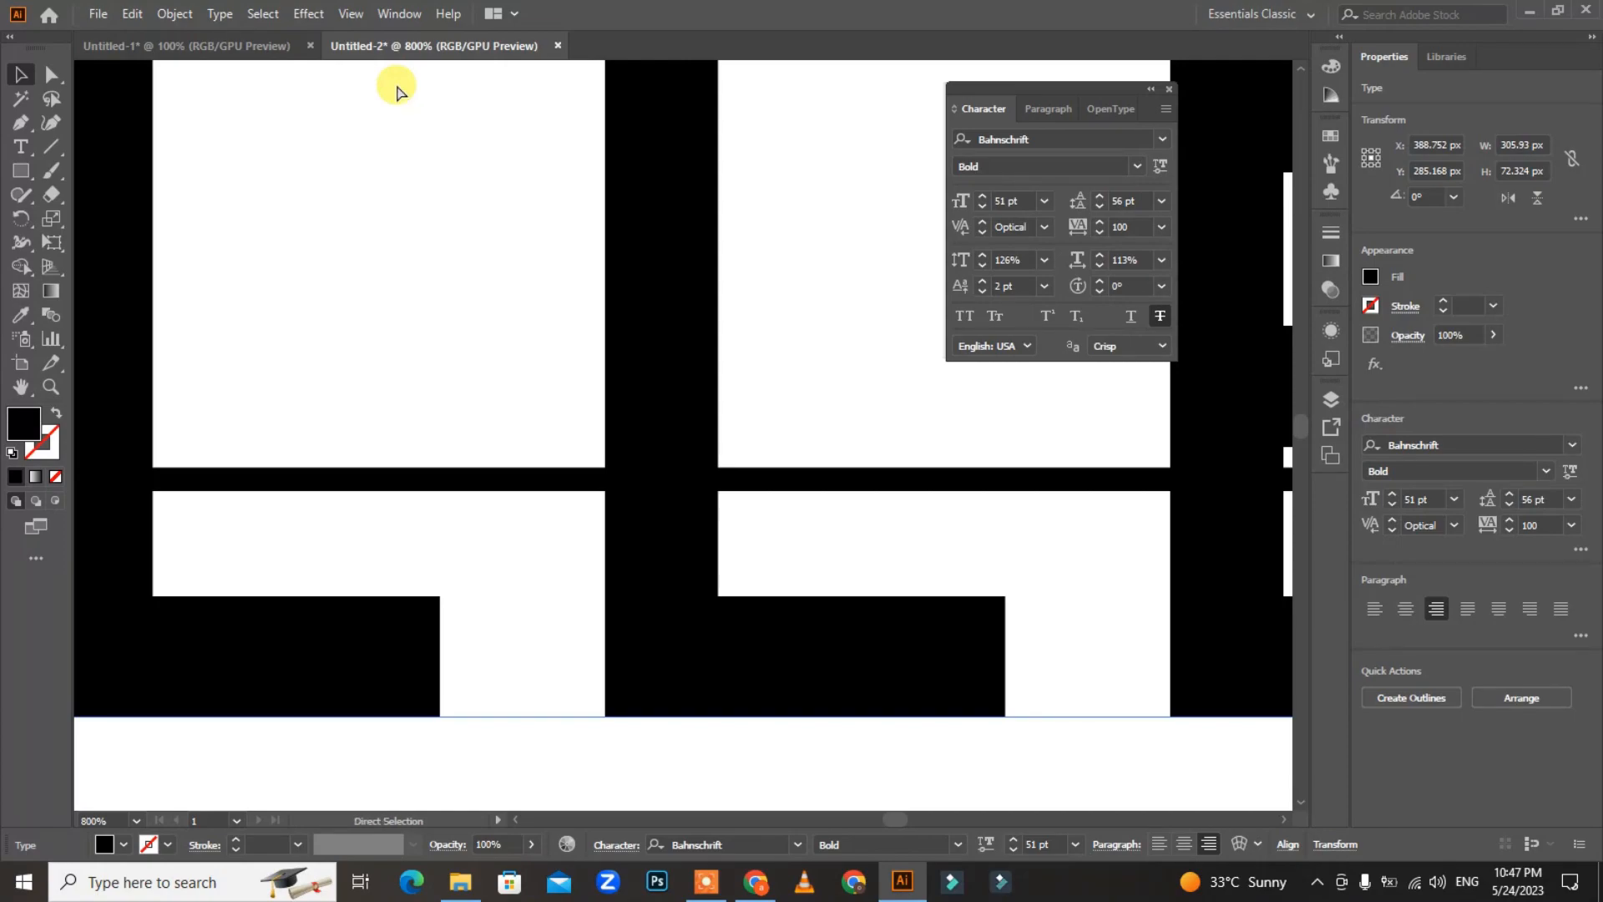
{"action": "key", "text": "ctrl+minus"}
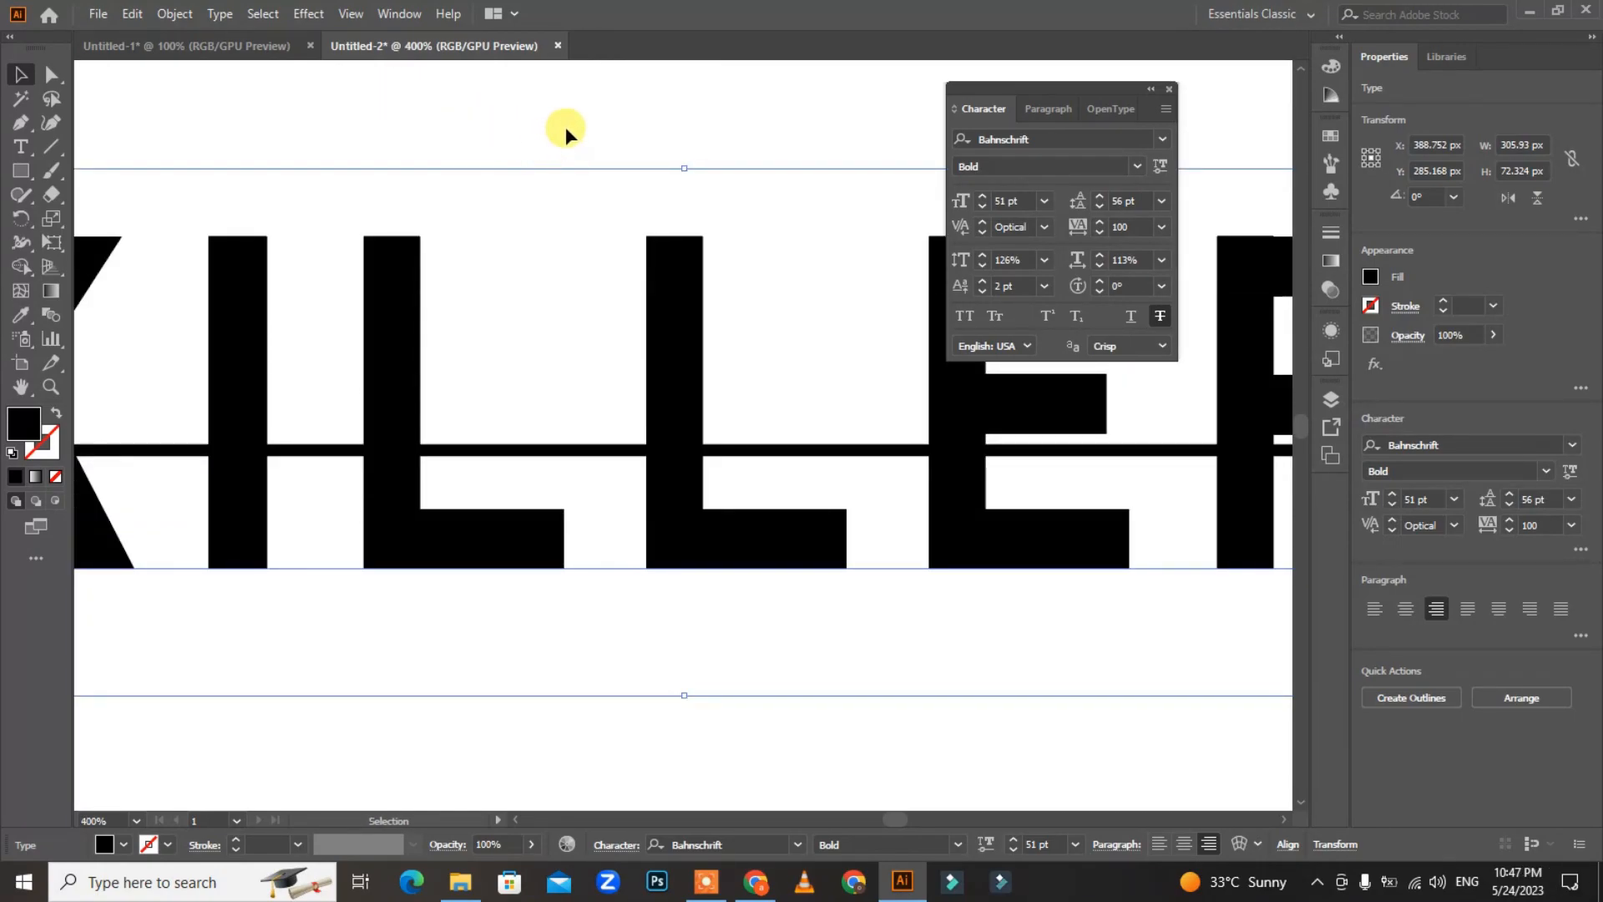
{"action": "key", "text": "ctrl+minus"}
{"action": "key", "text": "ctrl+minus"}
{"action": "key", "text": "ctrl+minus"}
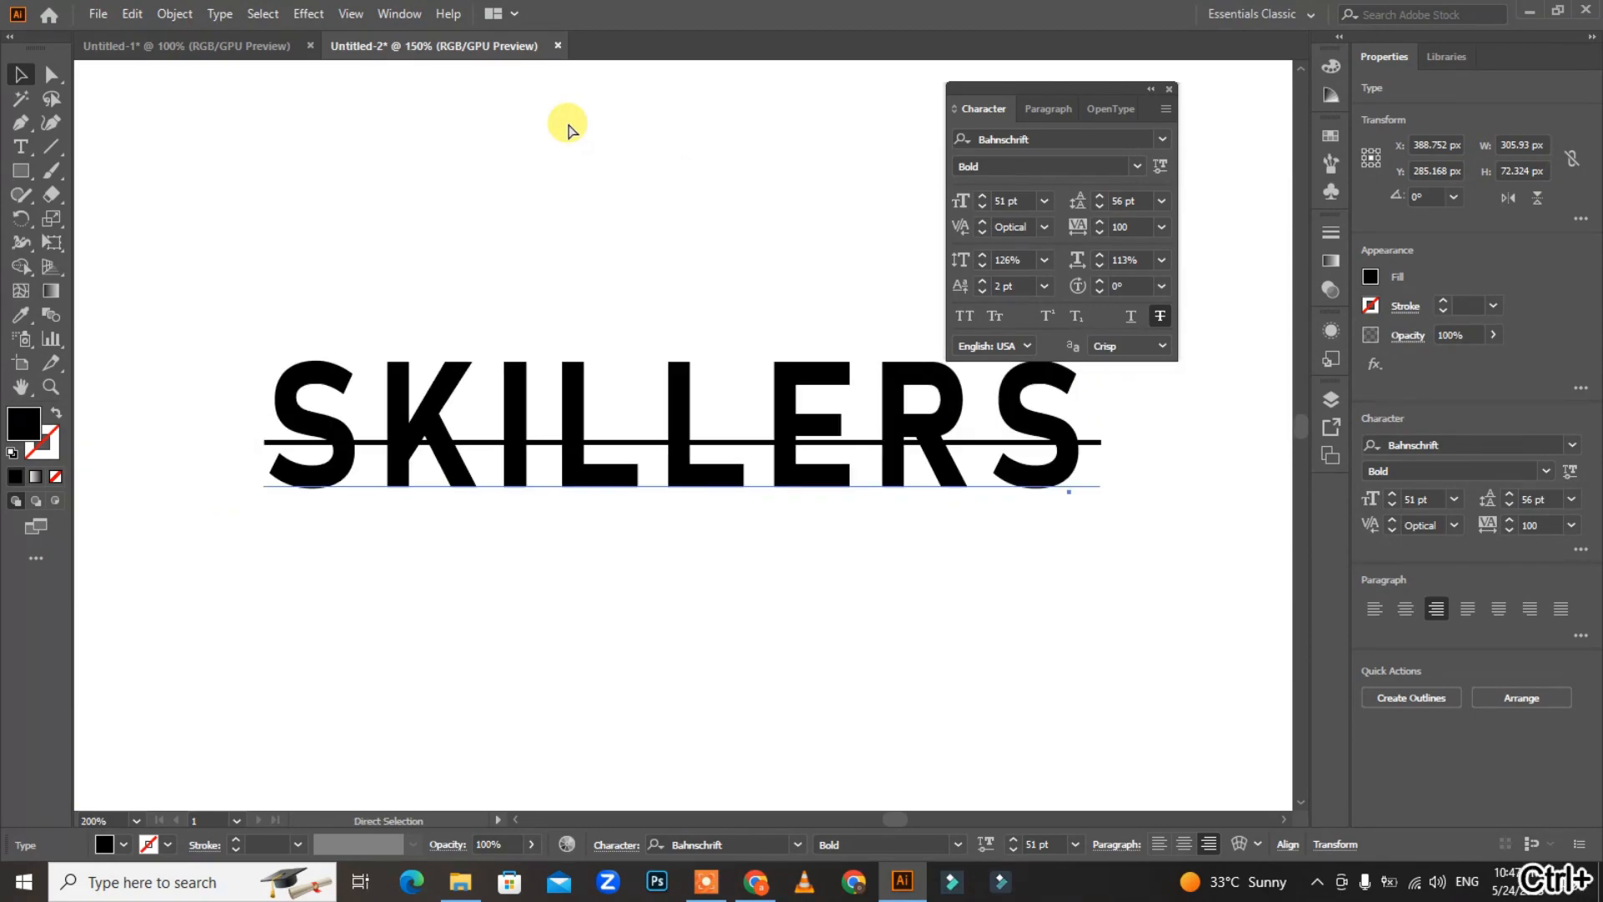
Close the Character panel and delete the SKILLERS text from the artboard
{"action": "left_click", "coordinate": [1169, 89]}
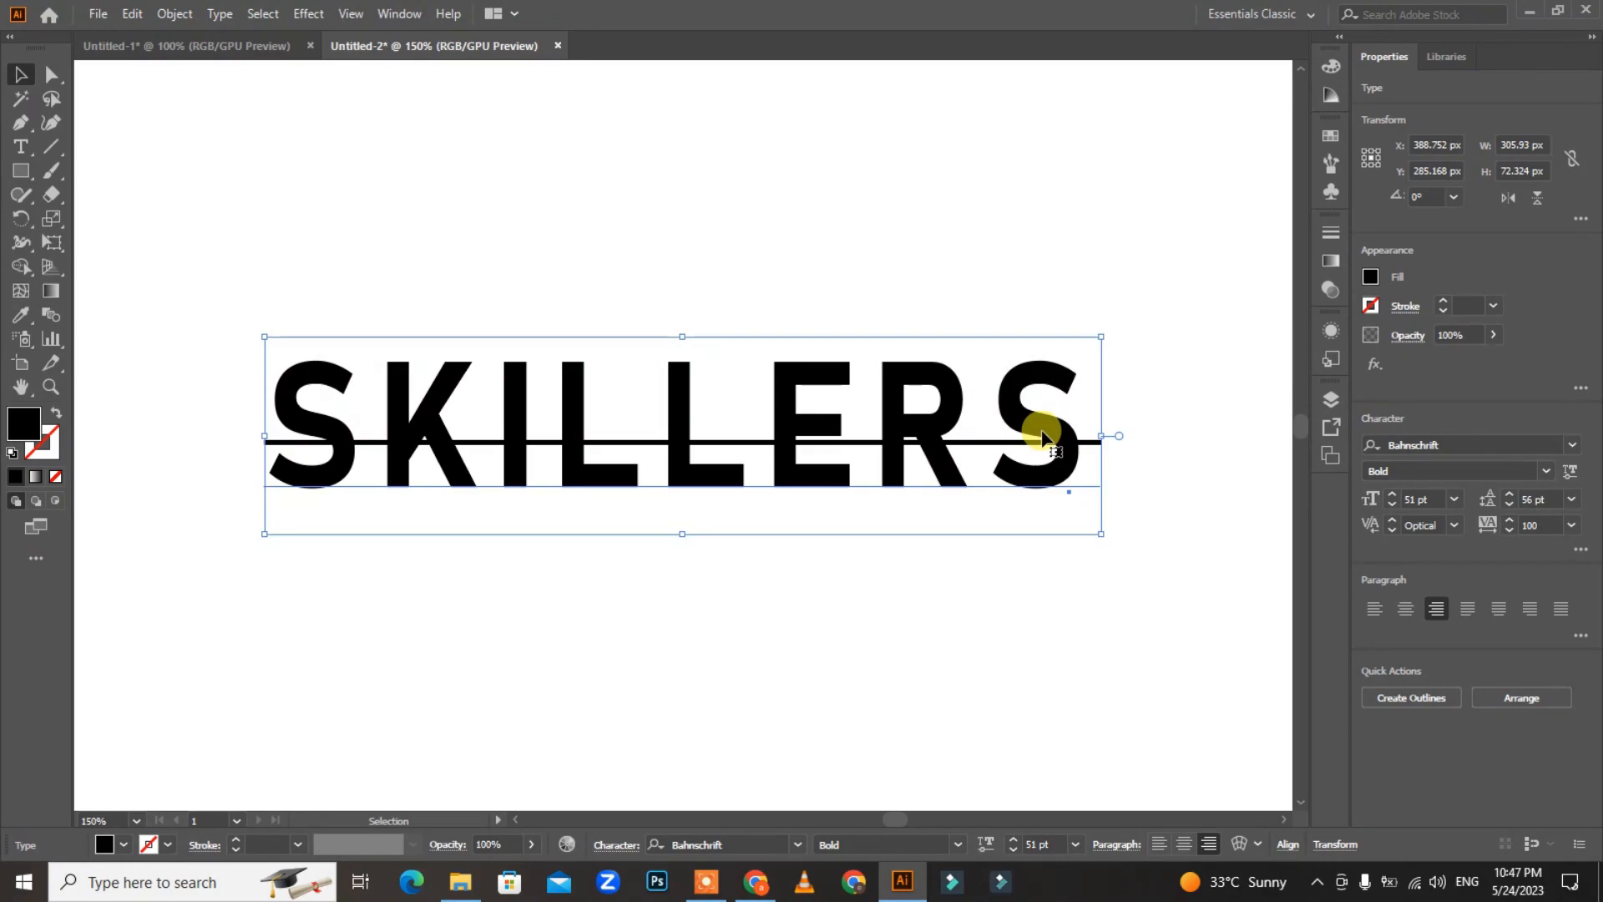
{"action": "key", "text": "Delete"}
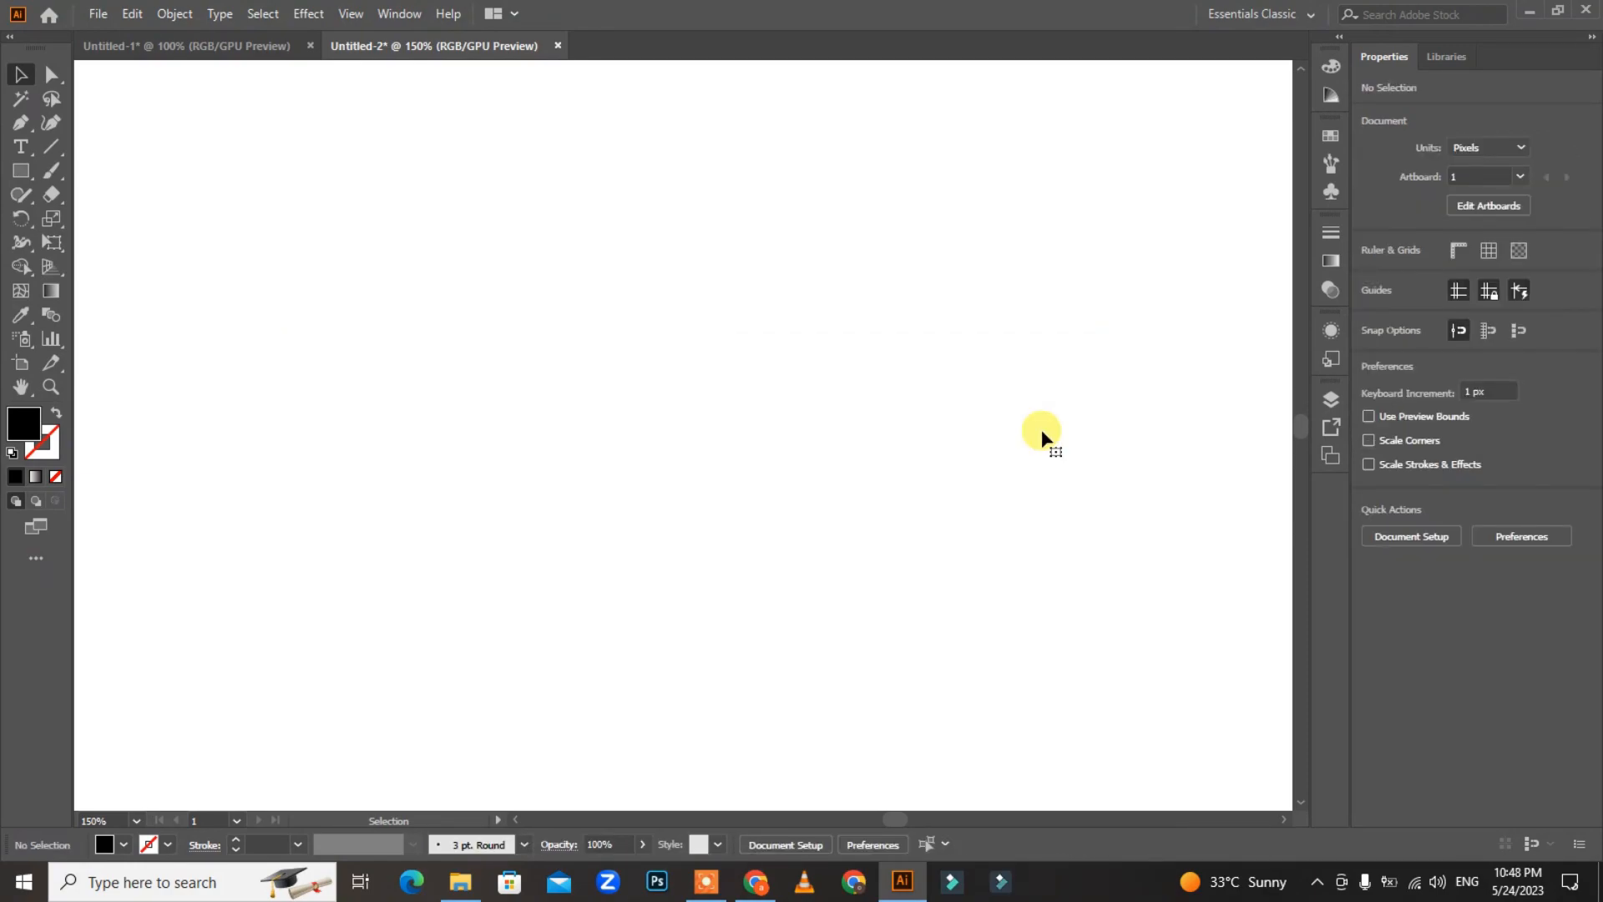